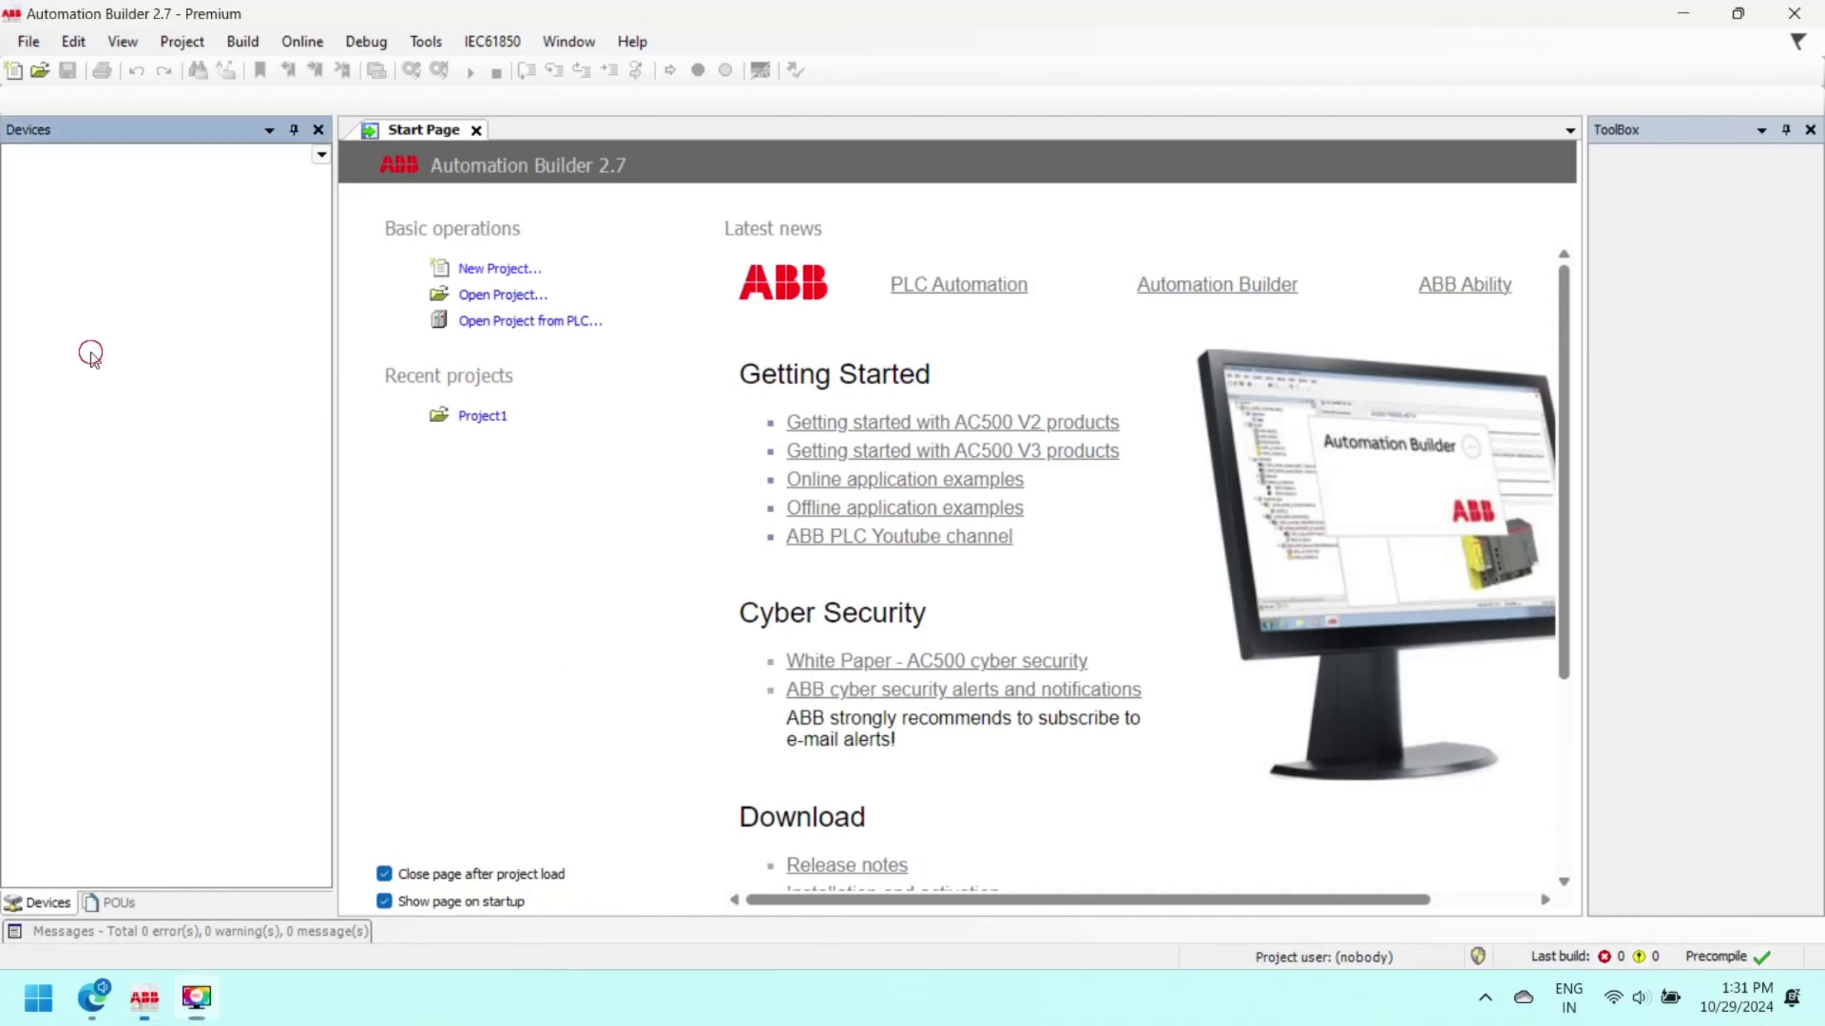
Start a new project from the AC500 project template and begin naming it Projecto.
click(27, 40)
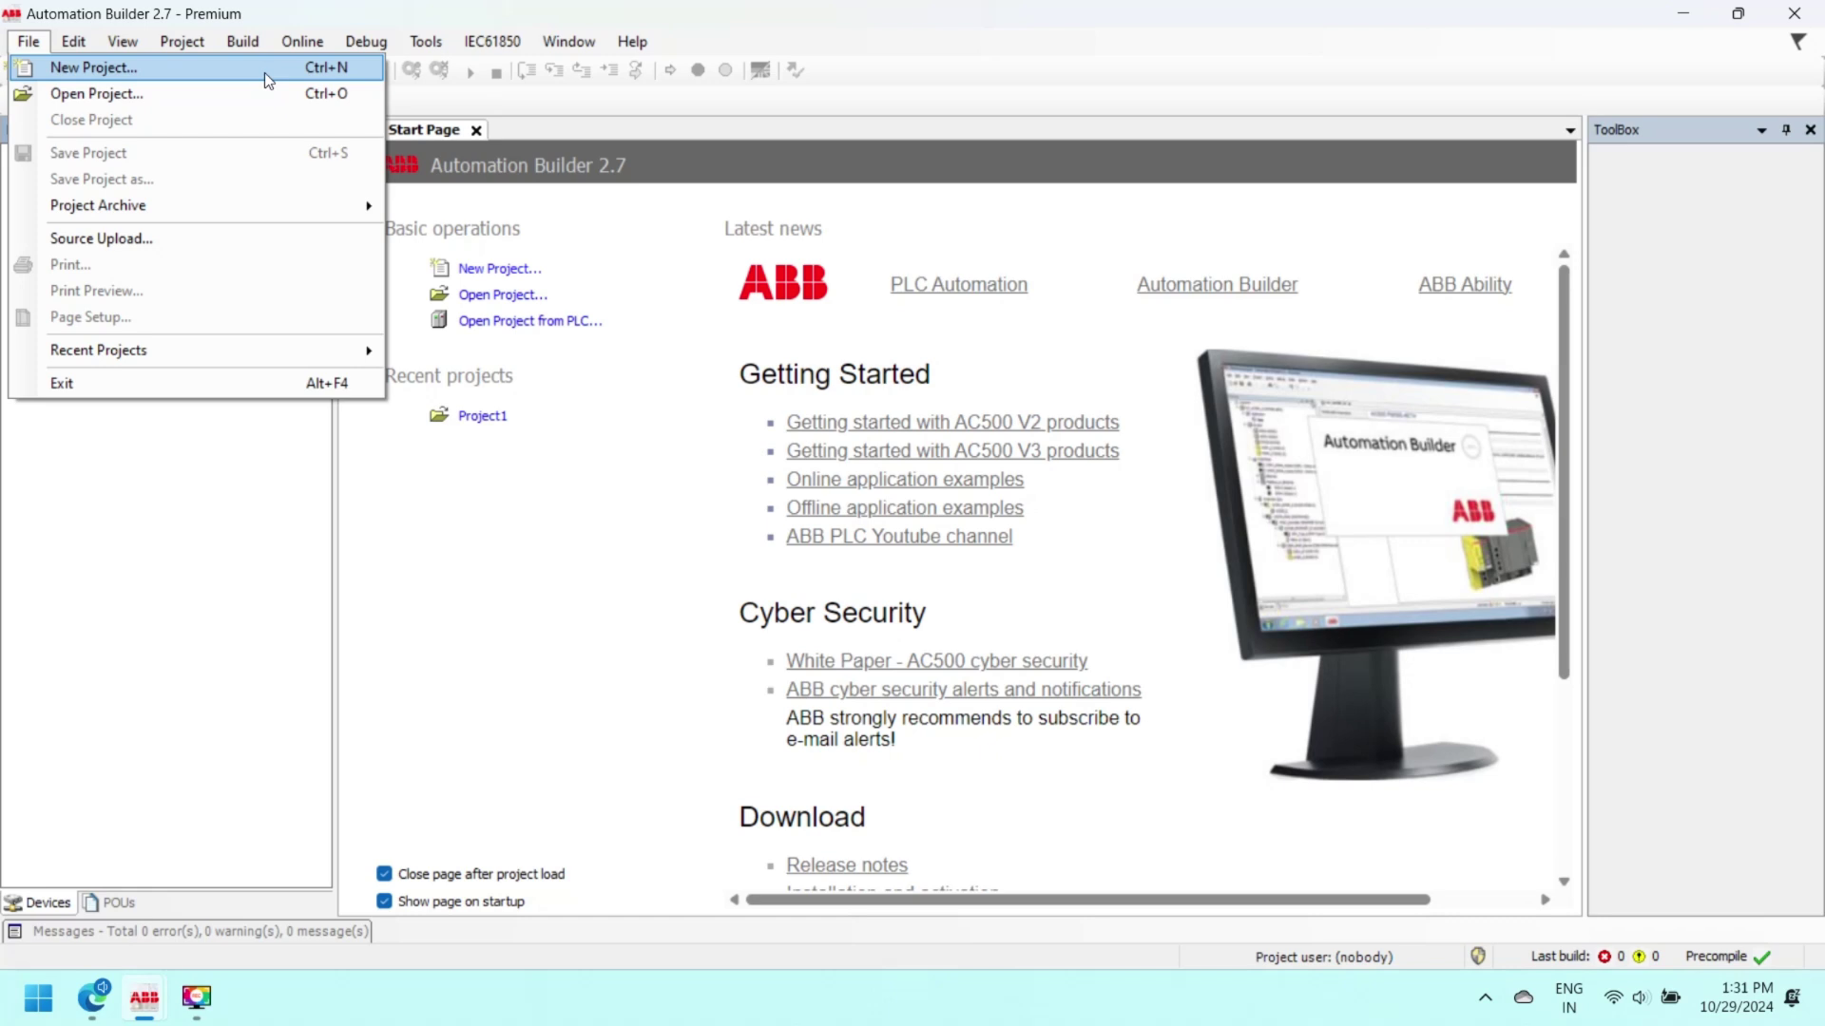
click(29, 591)
click(13, 71)
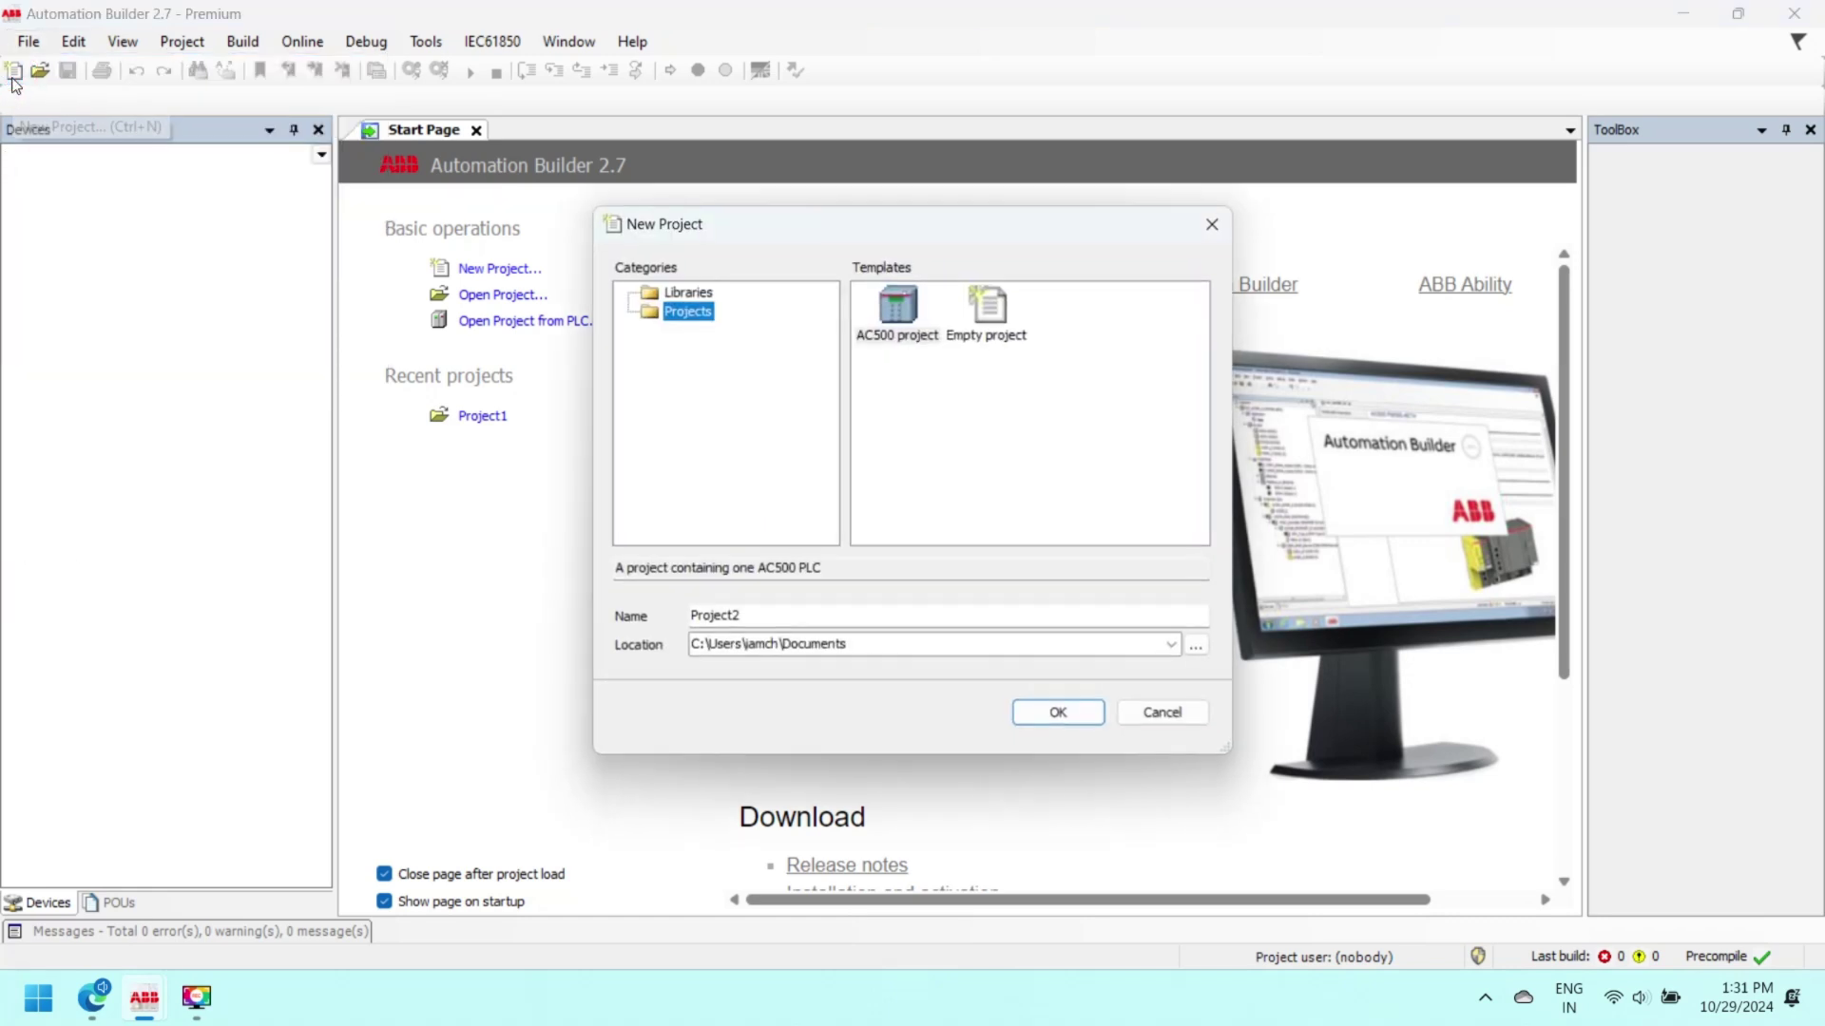
click(1149, 712)
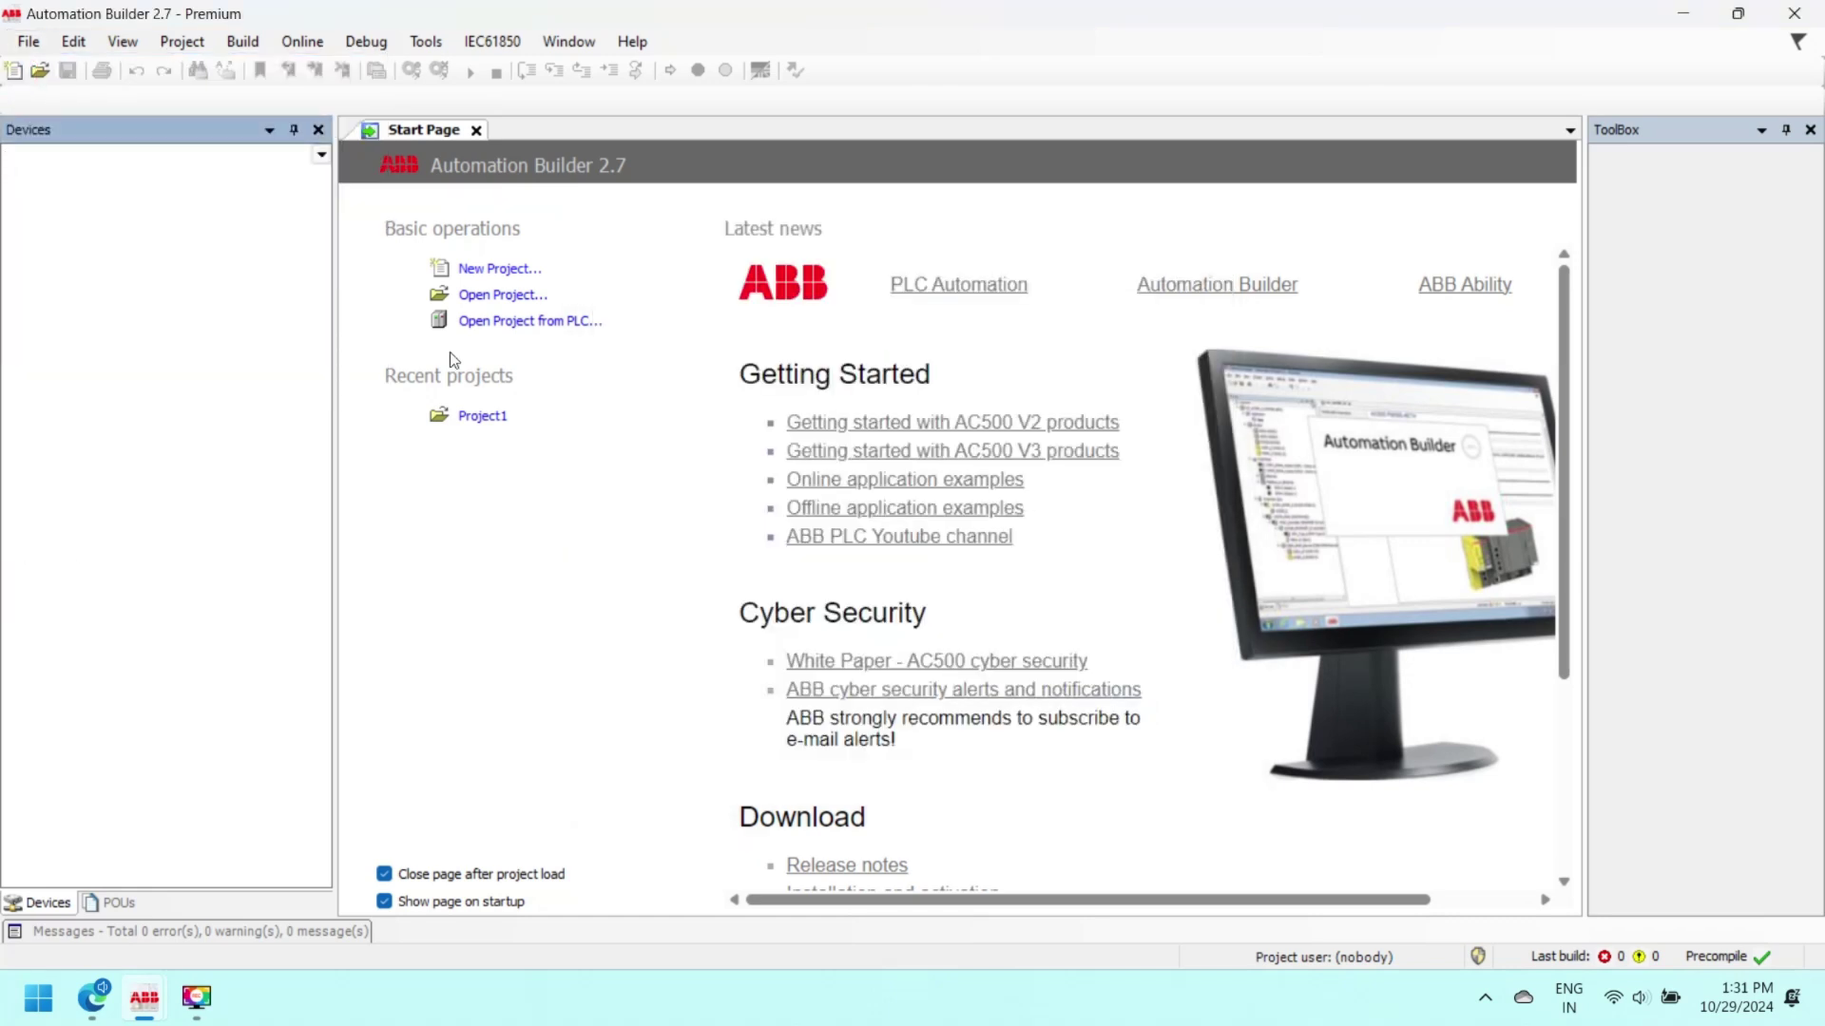
click(494, 271)
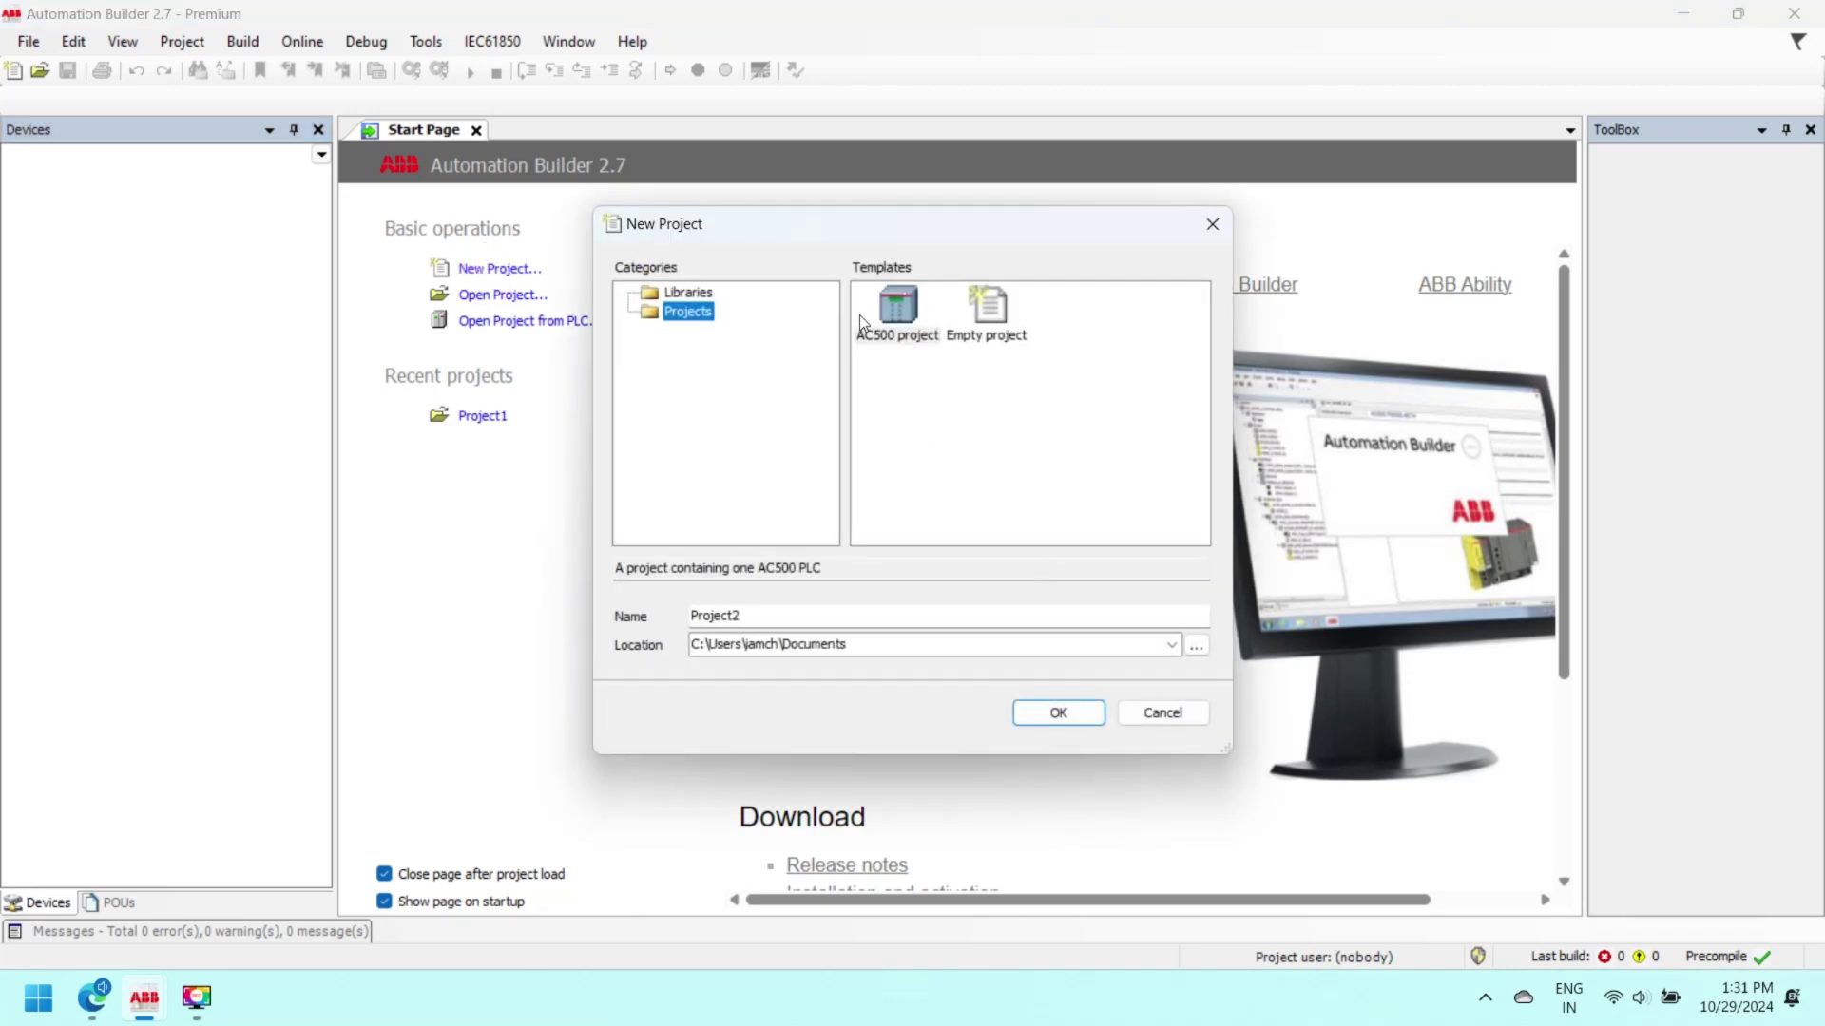
click(900, 338)
click(993, 340)
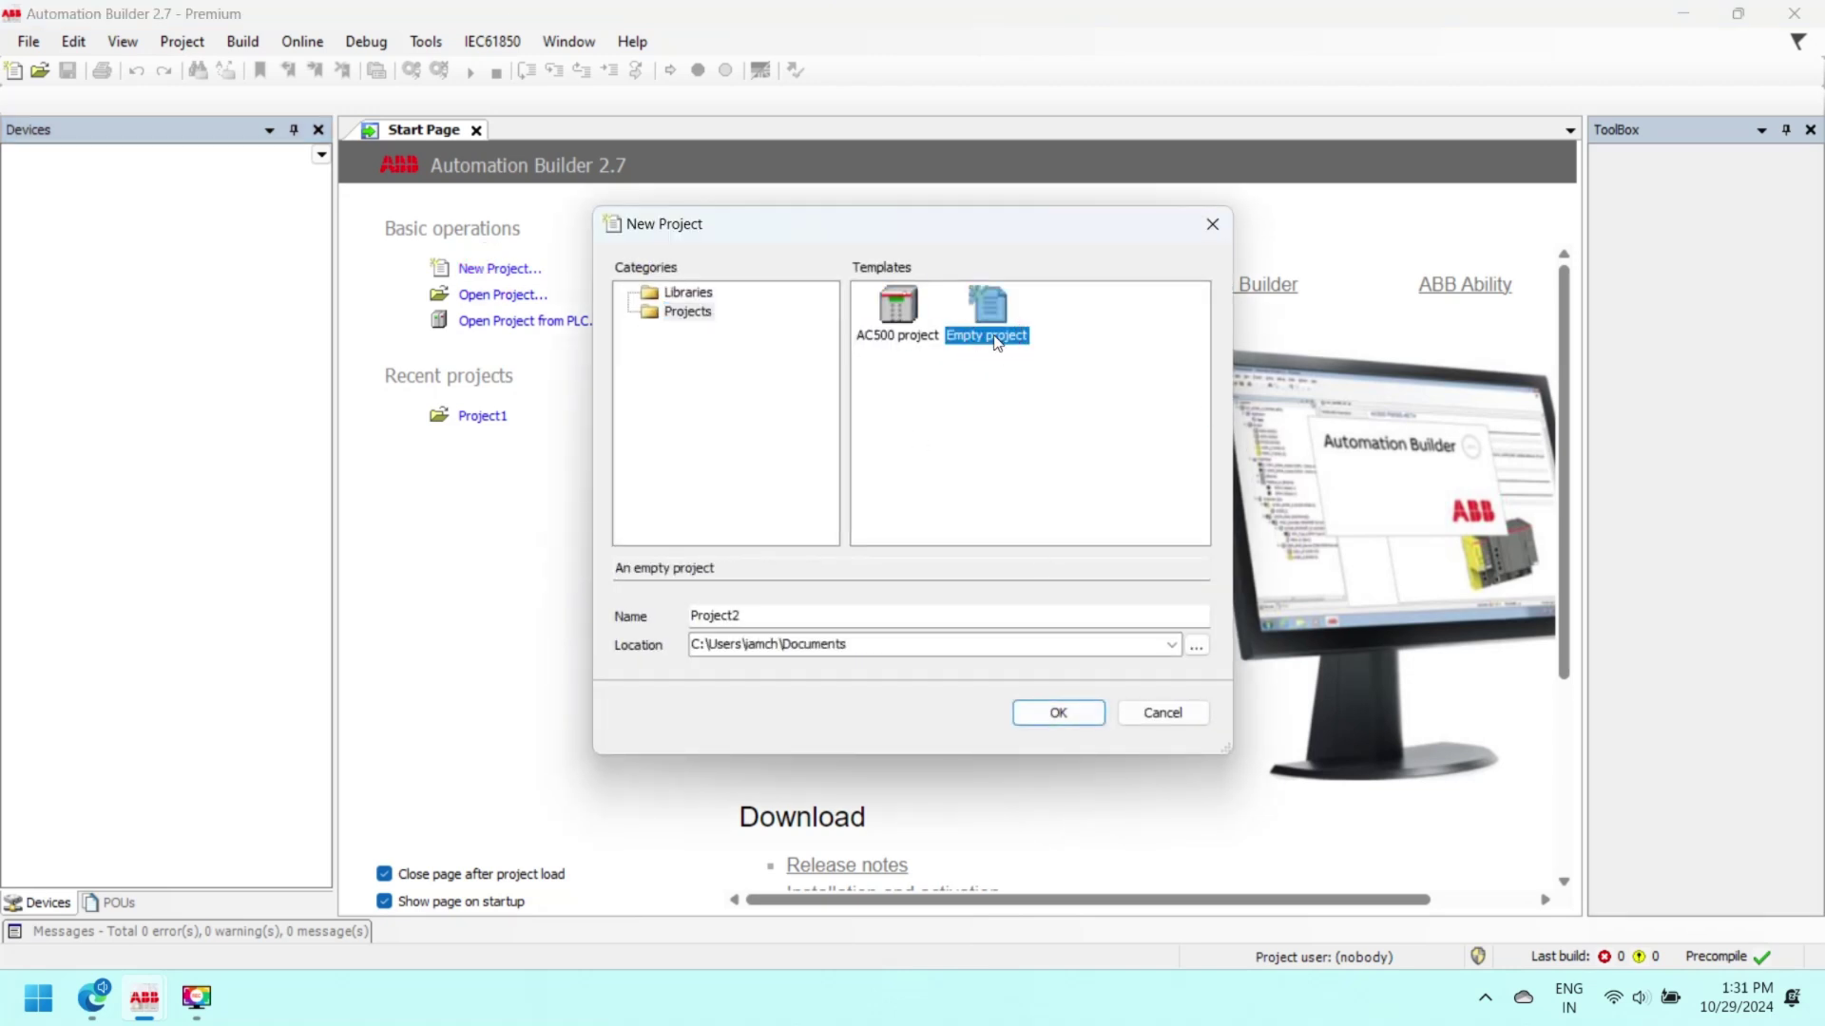
click(669, 294)
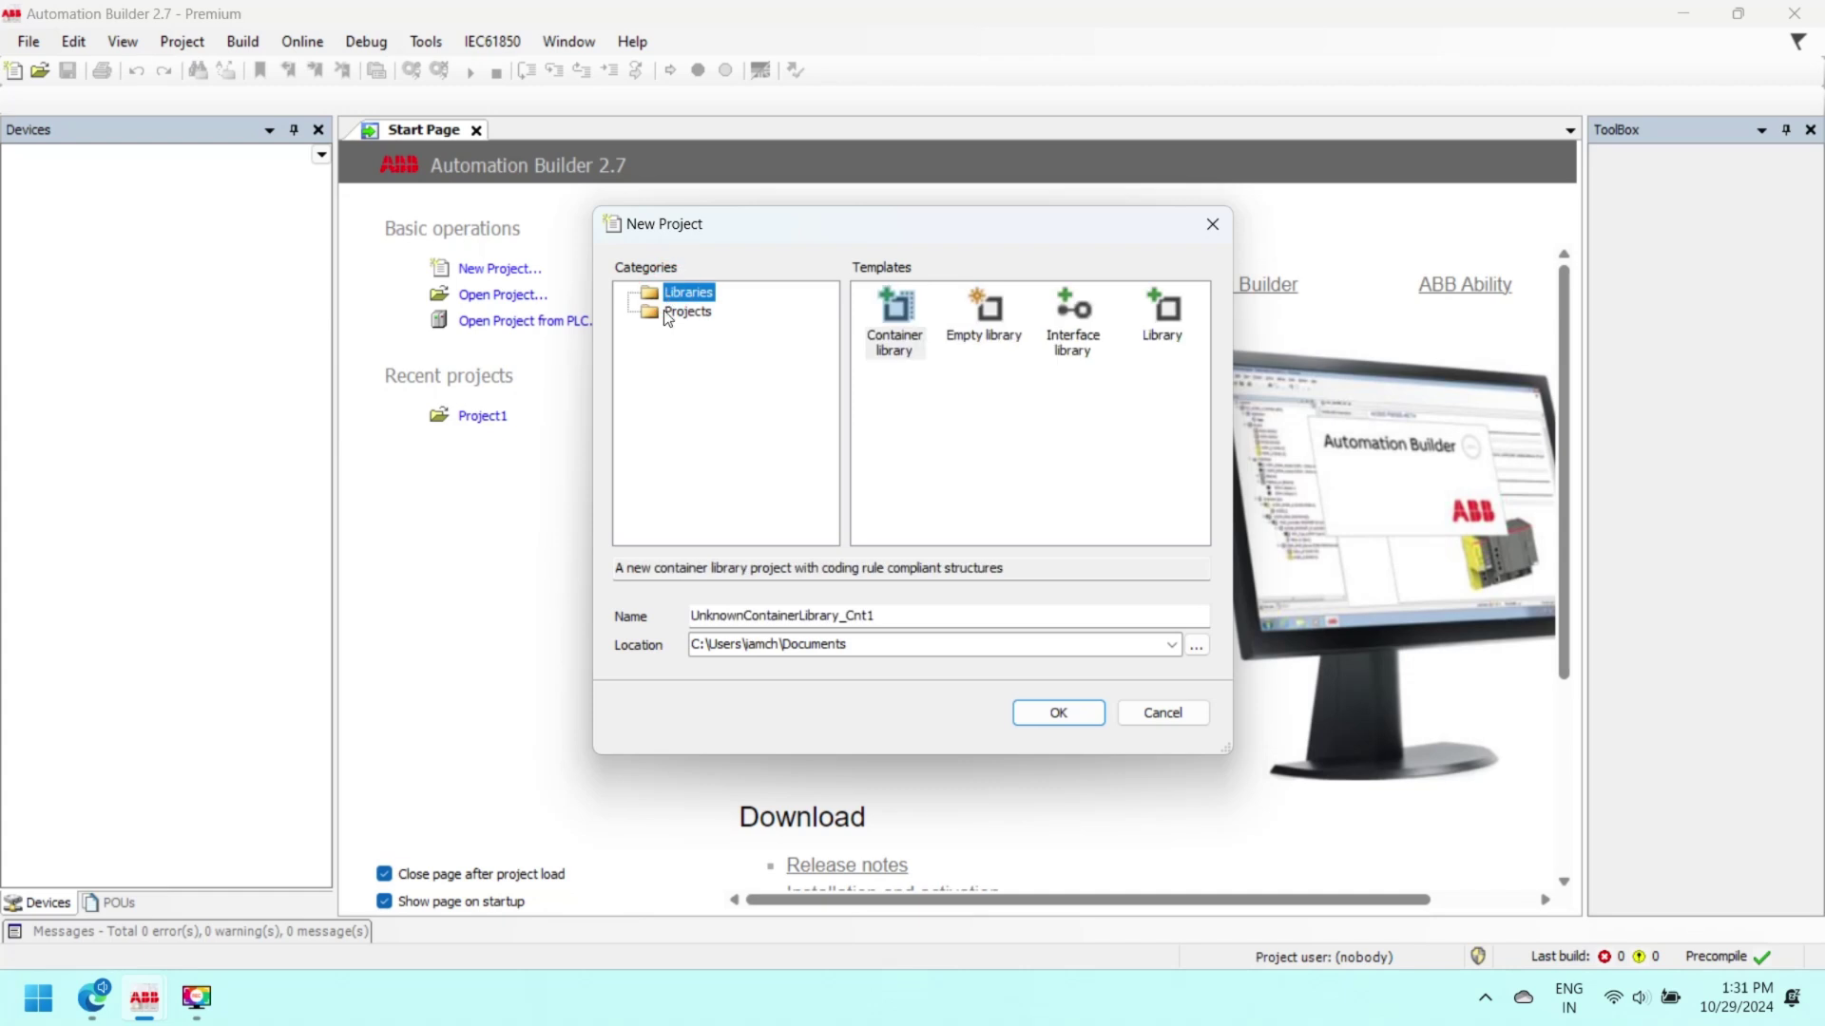
click(670, 315)
click(917, 320)
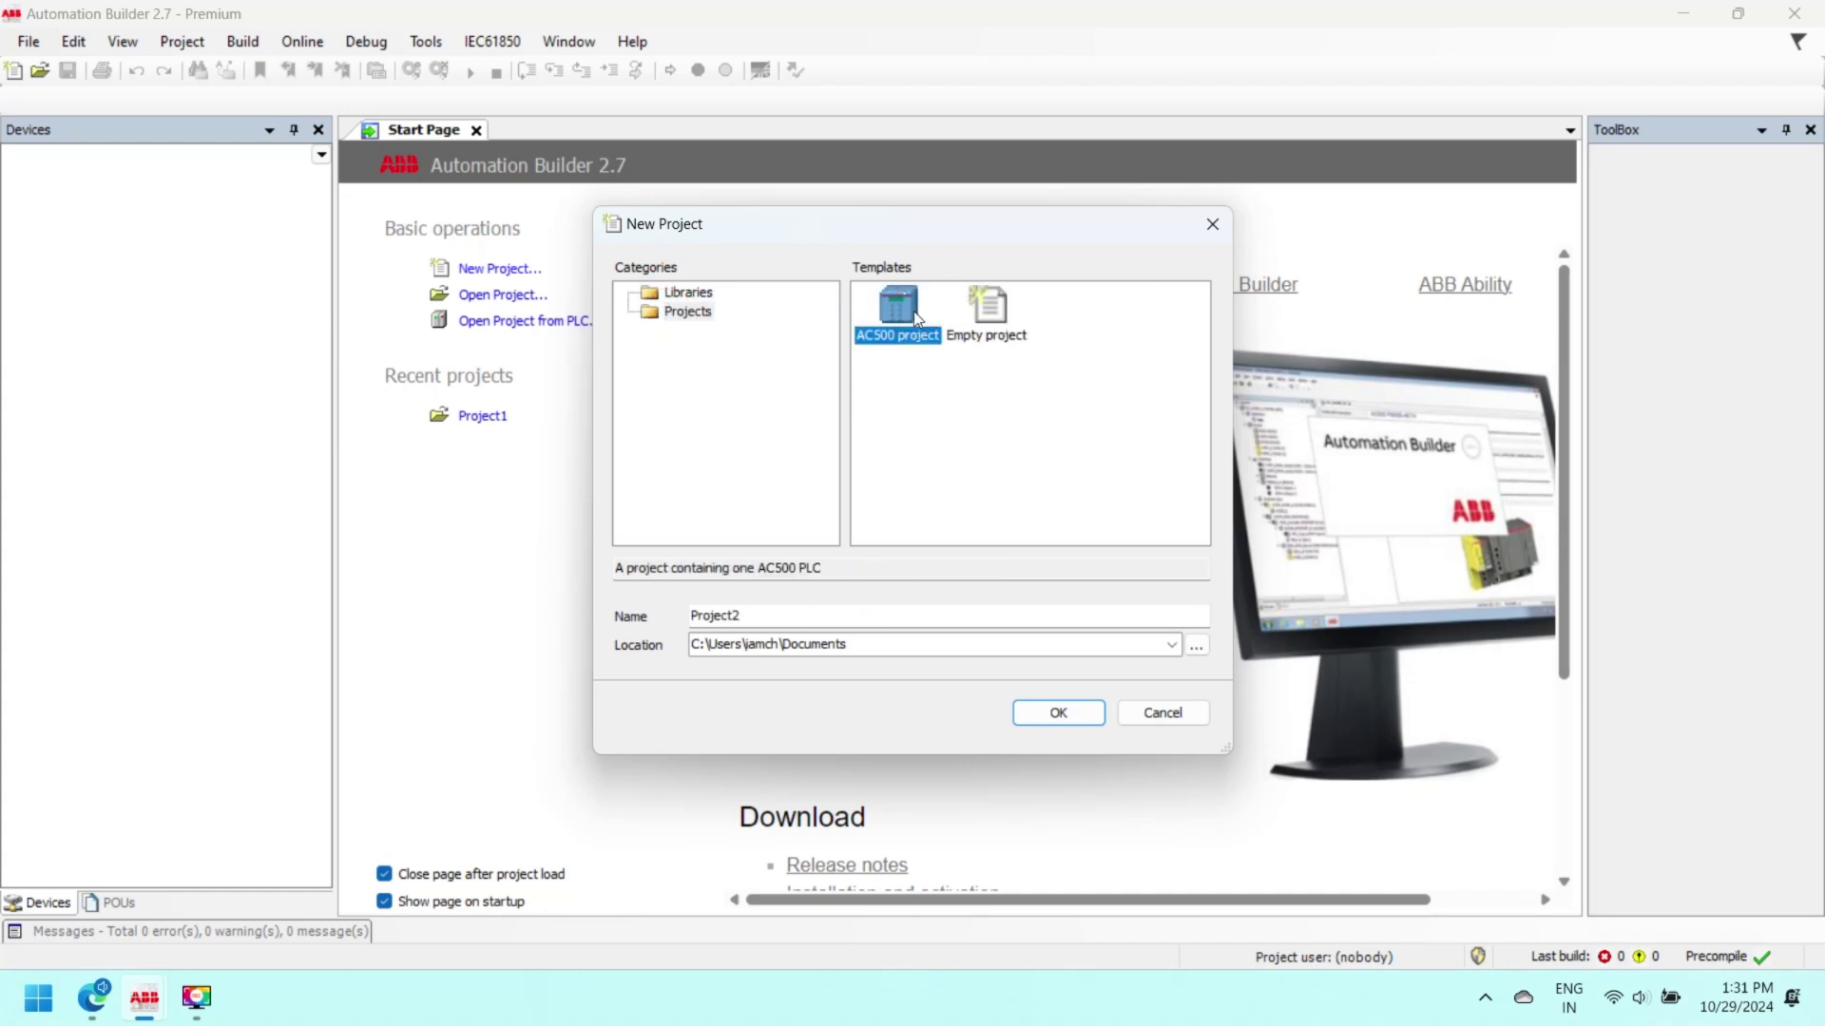
click(752, 616)
text(o)
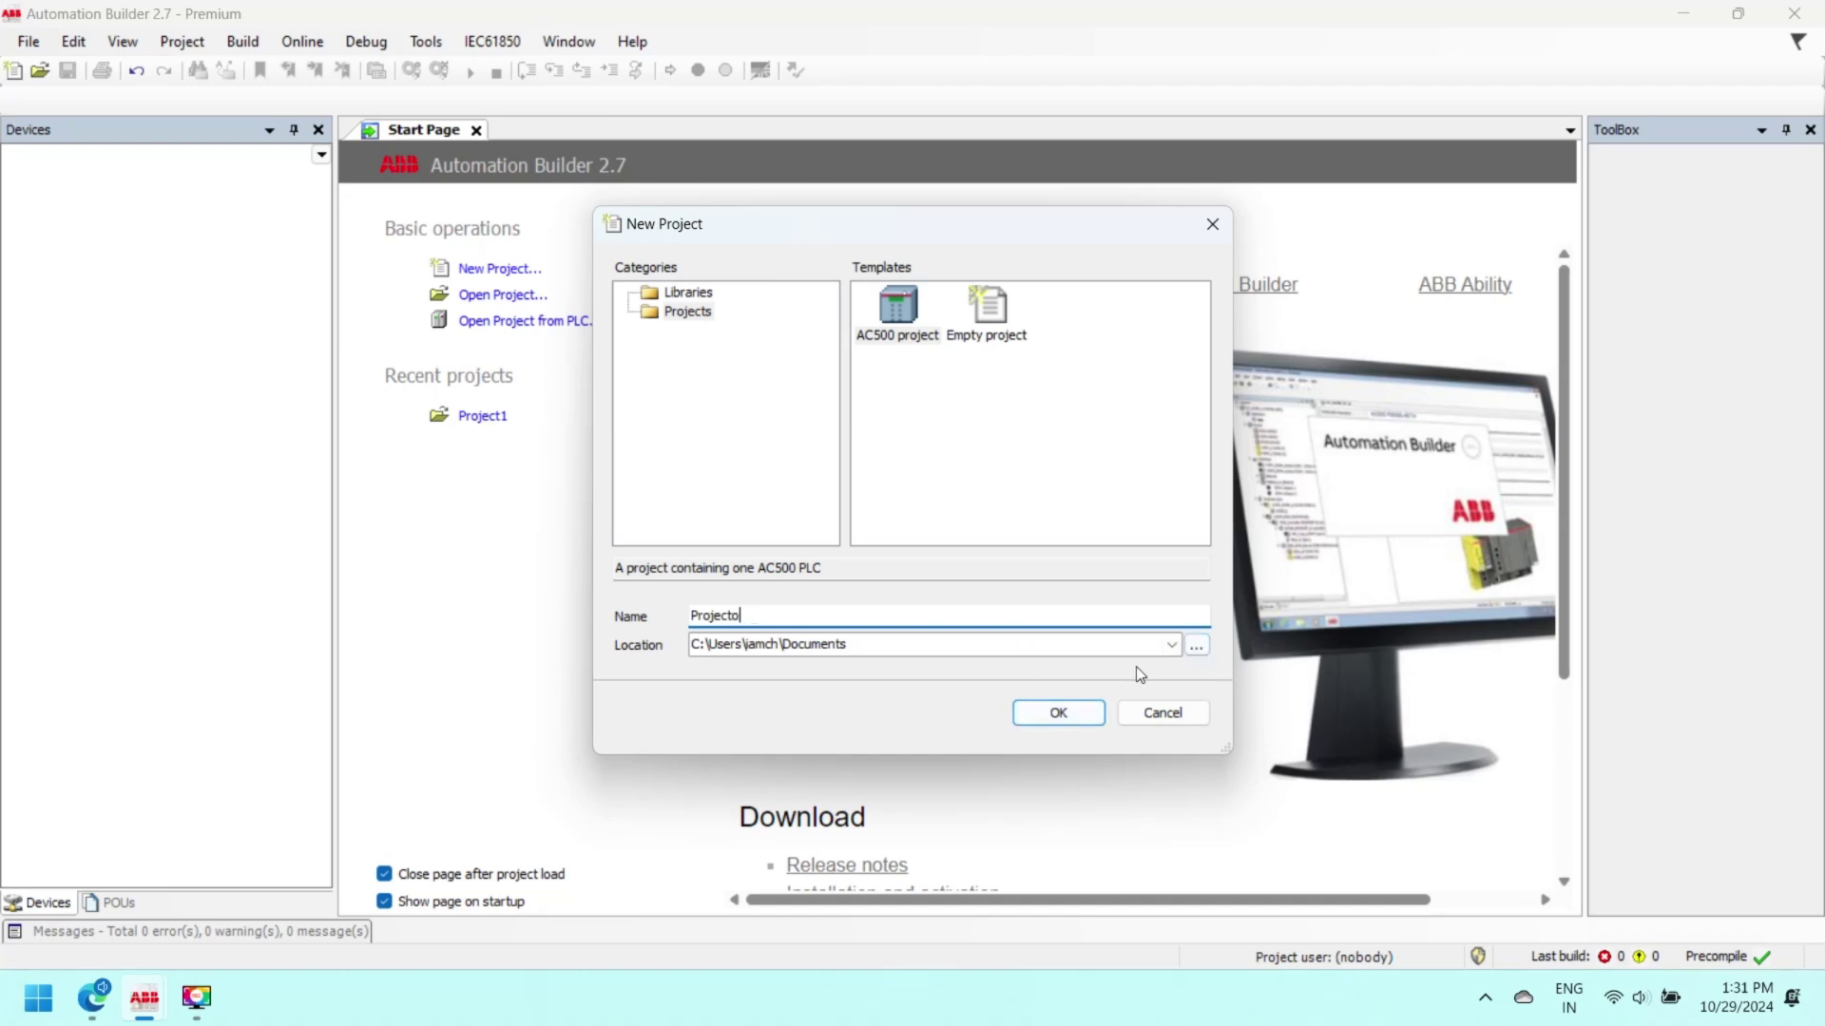
Create Projecto, then add the PM5650-2ETH CPU from the AC500 V3 family as its PLC.
click(1058, 712)
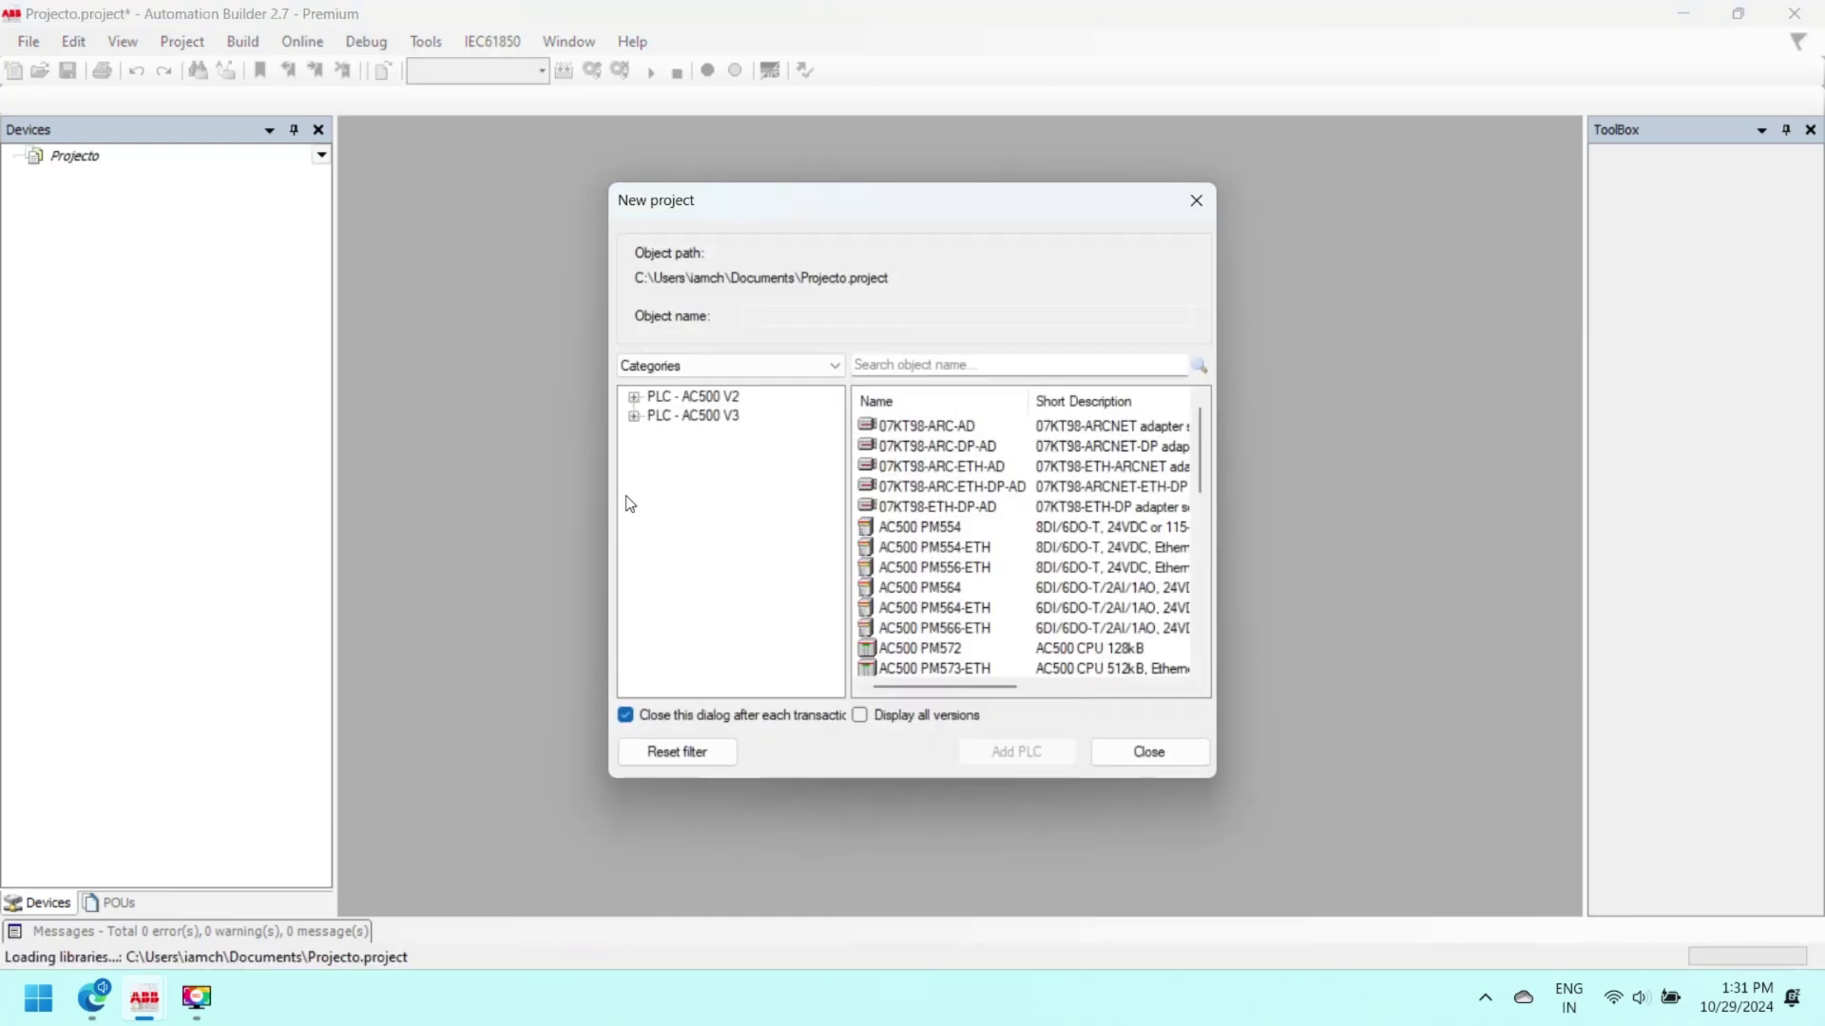
click(692, 398)
click(633, 397)
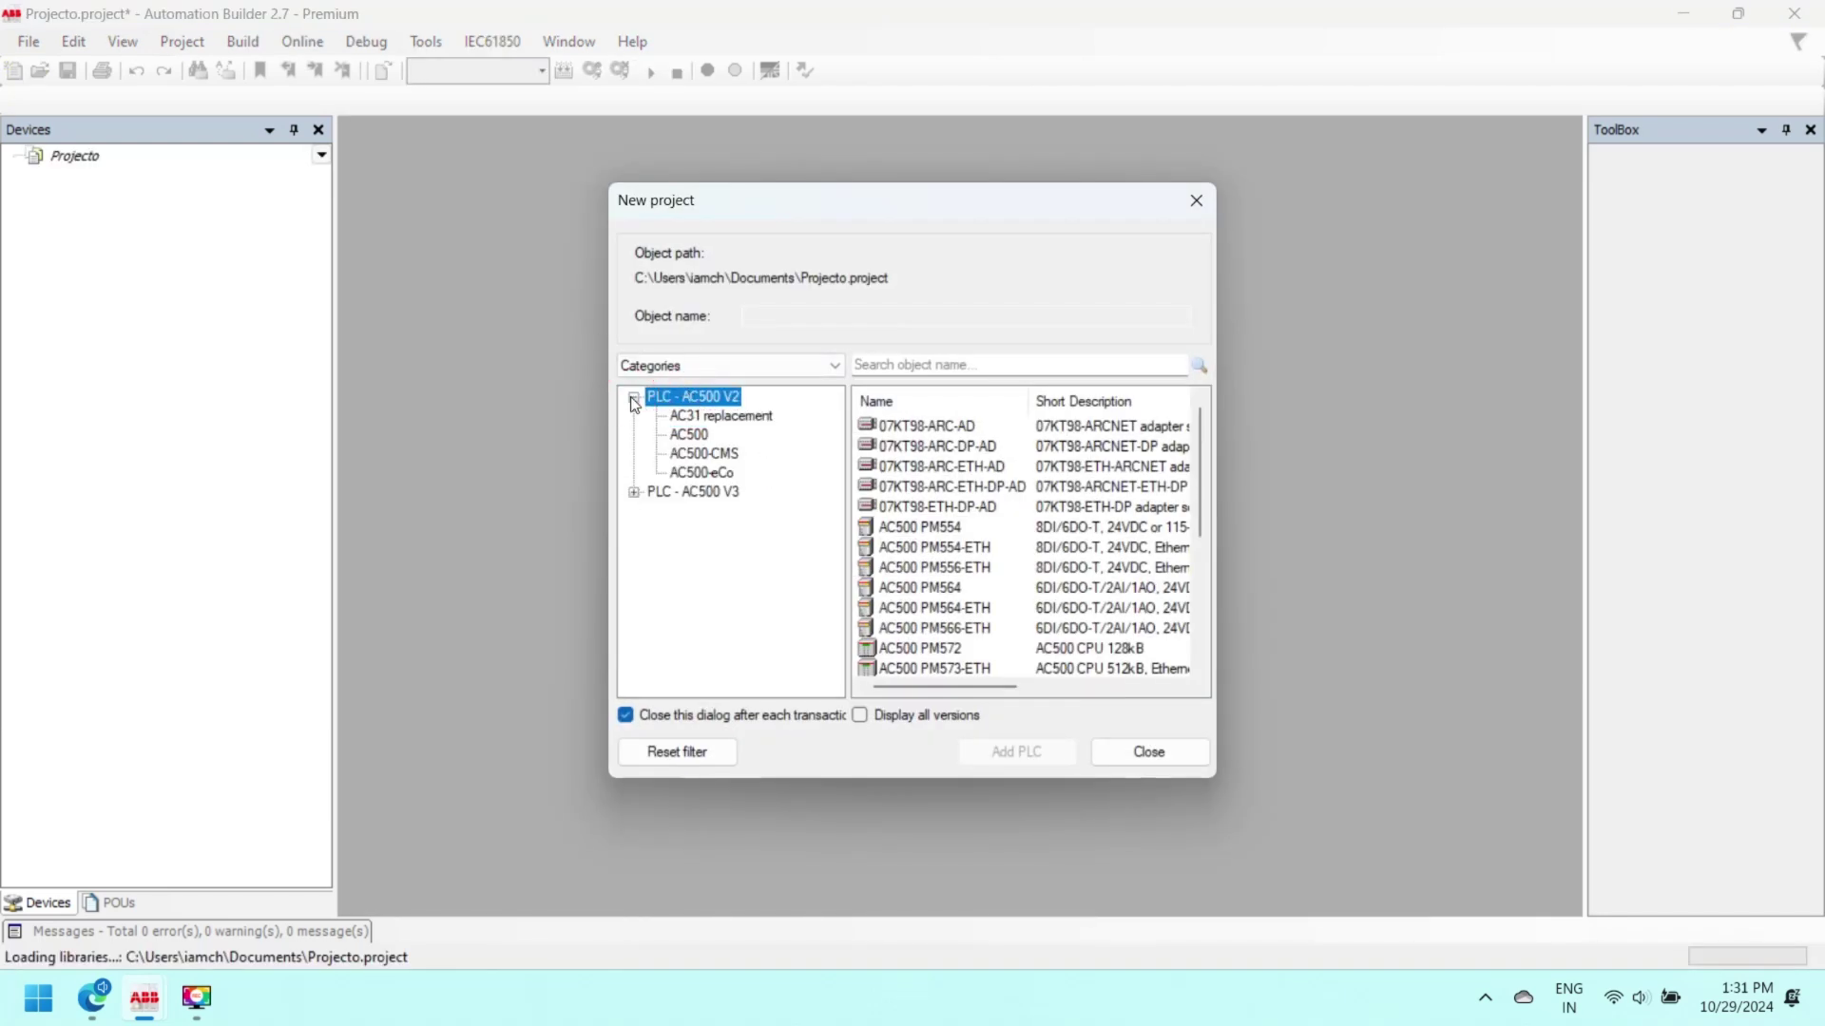
click(634, 493)
click(689, 511)
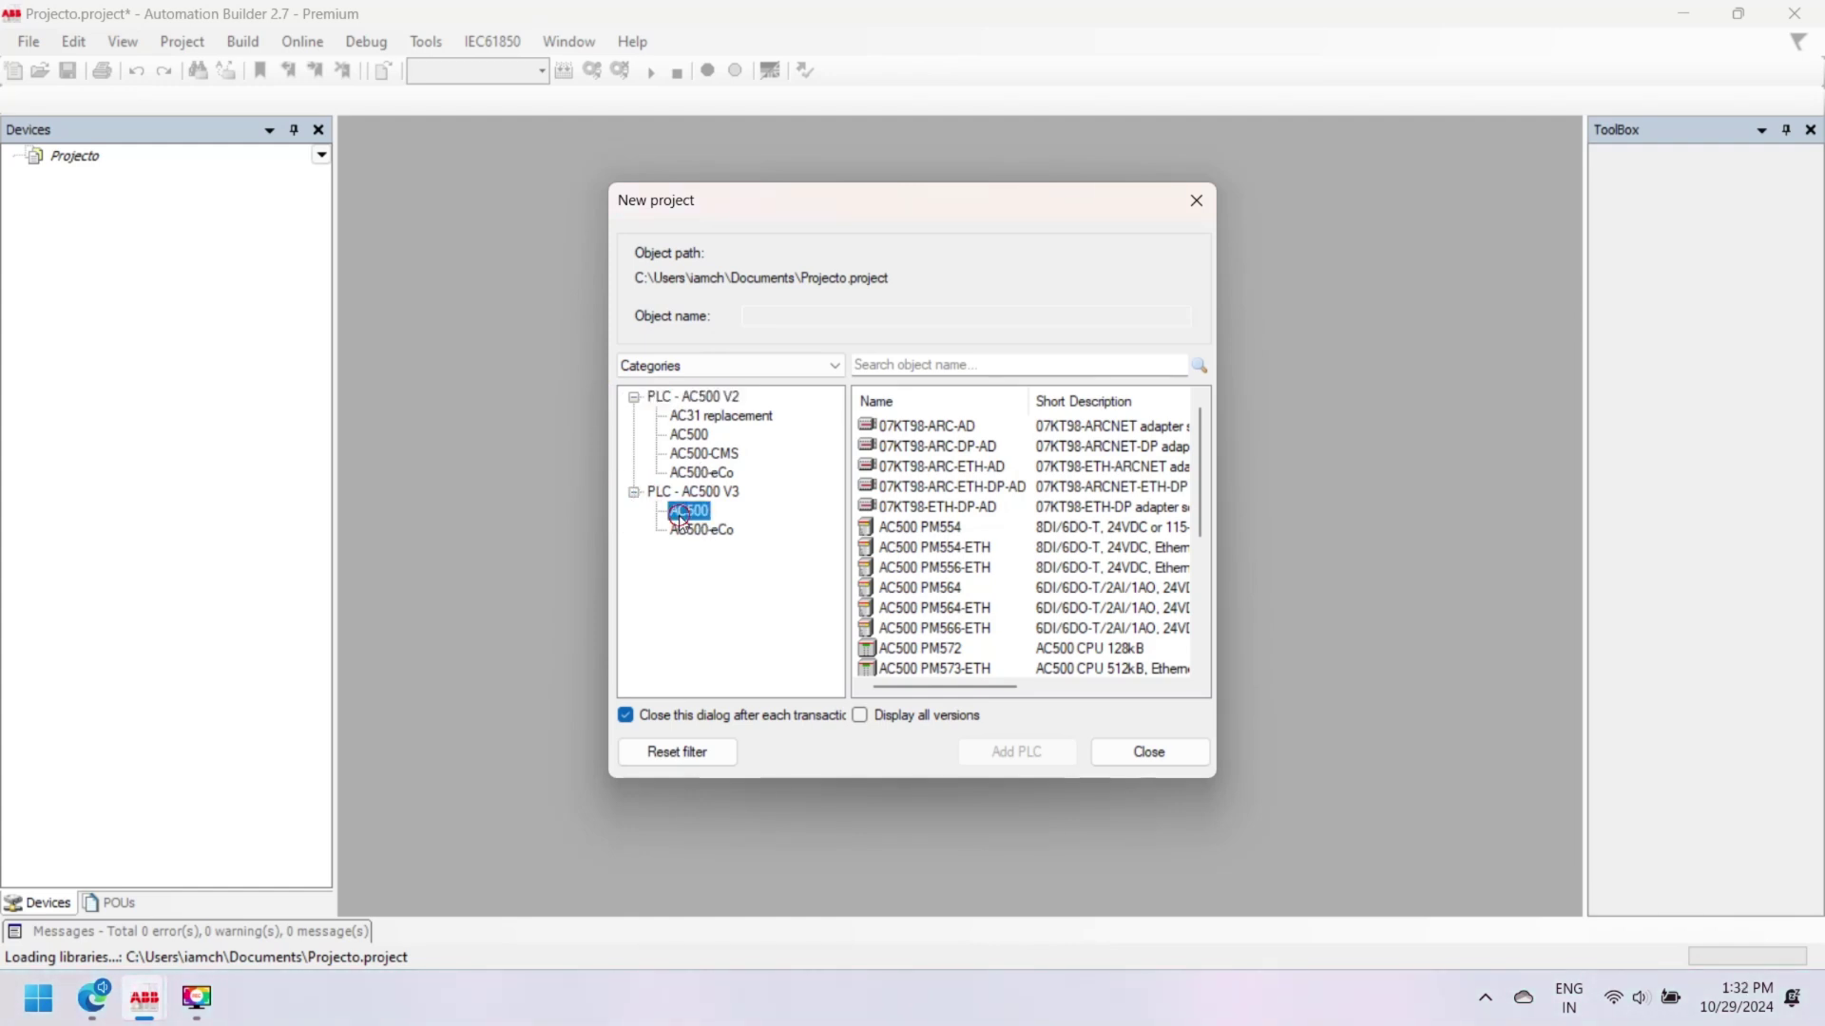
click(966, 453)
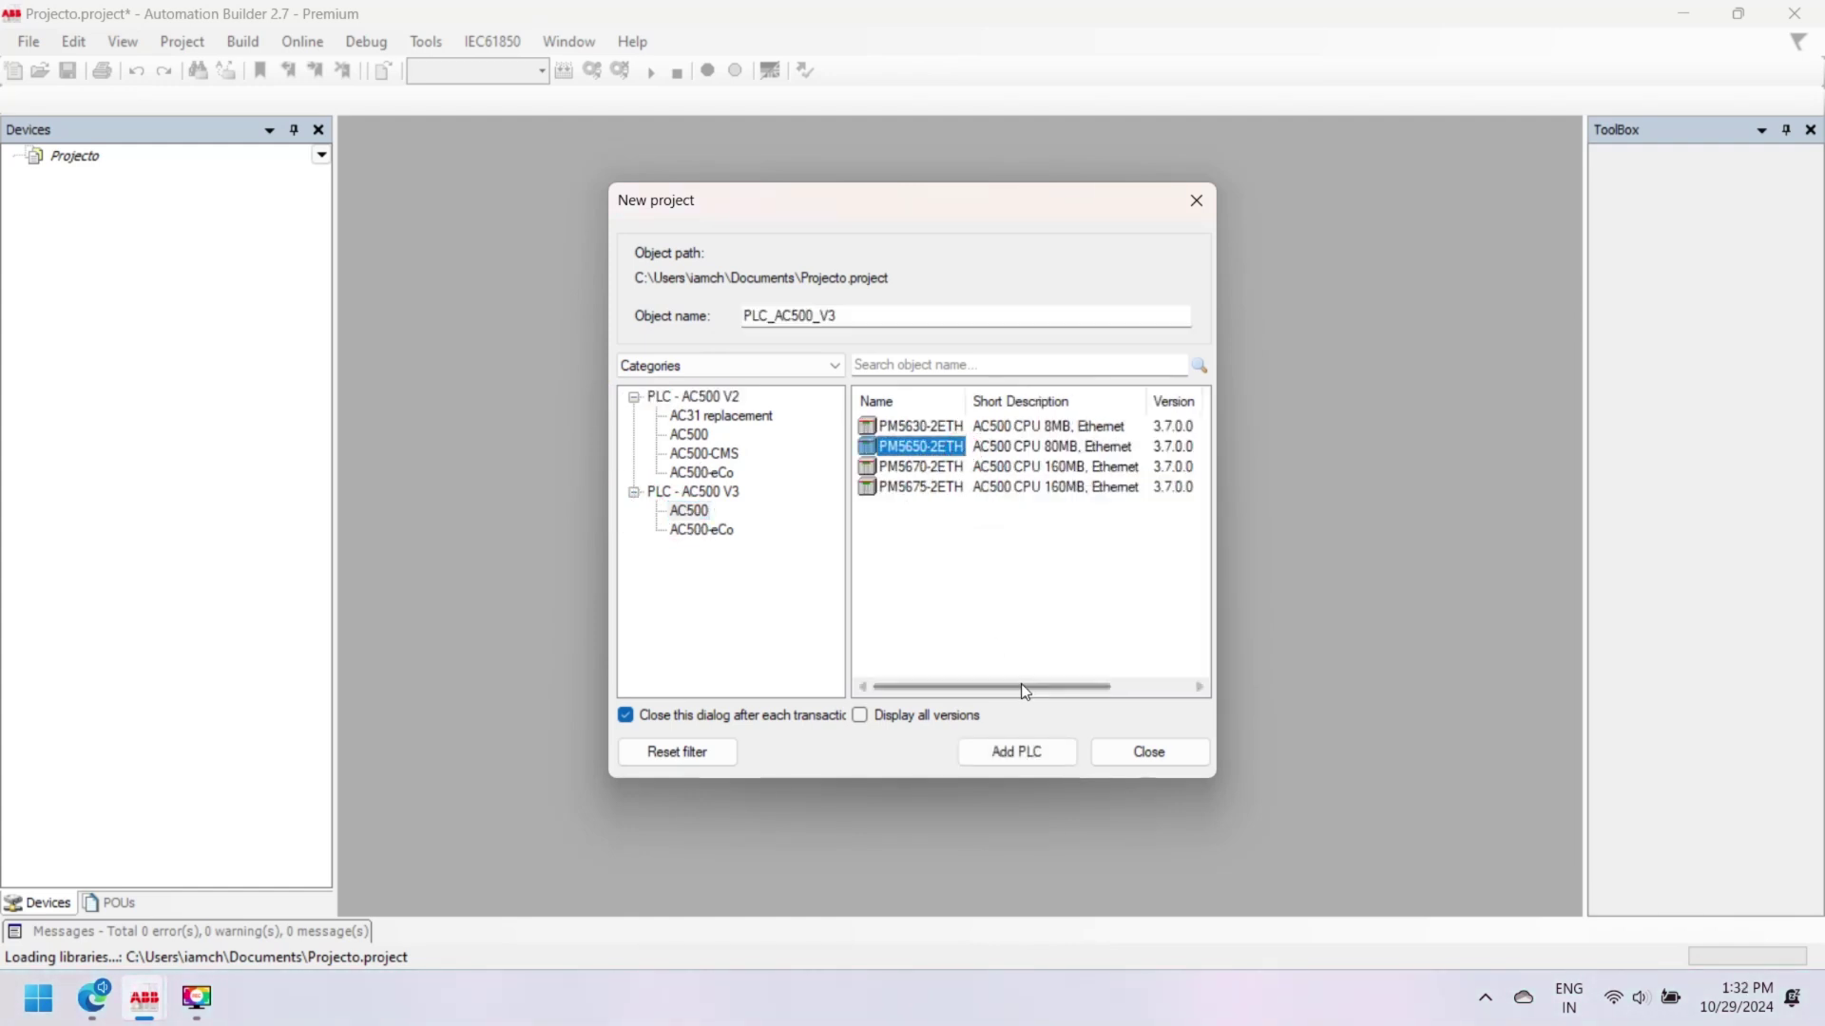
click(1029, 756)
Insert a TON block from the Input Assistant's Standard Timer function blocks as instance ton_0.
right_click(631, 395)
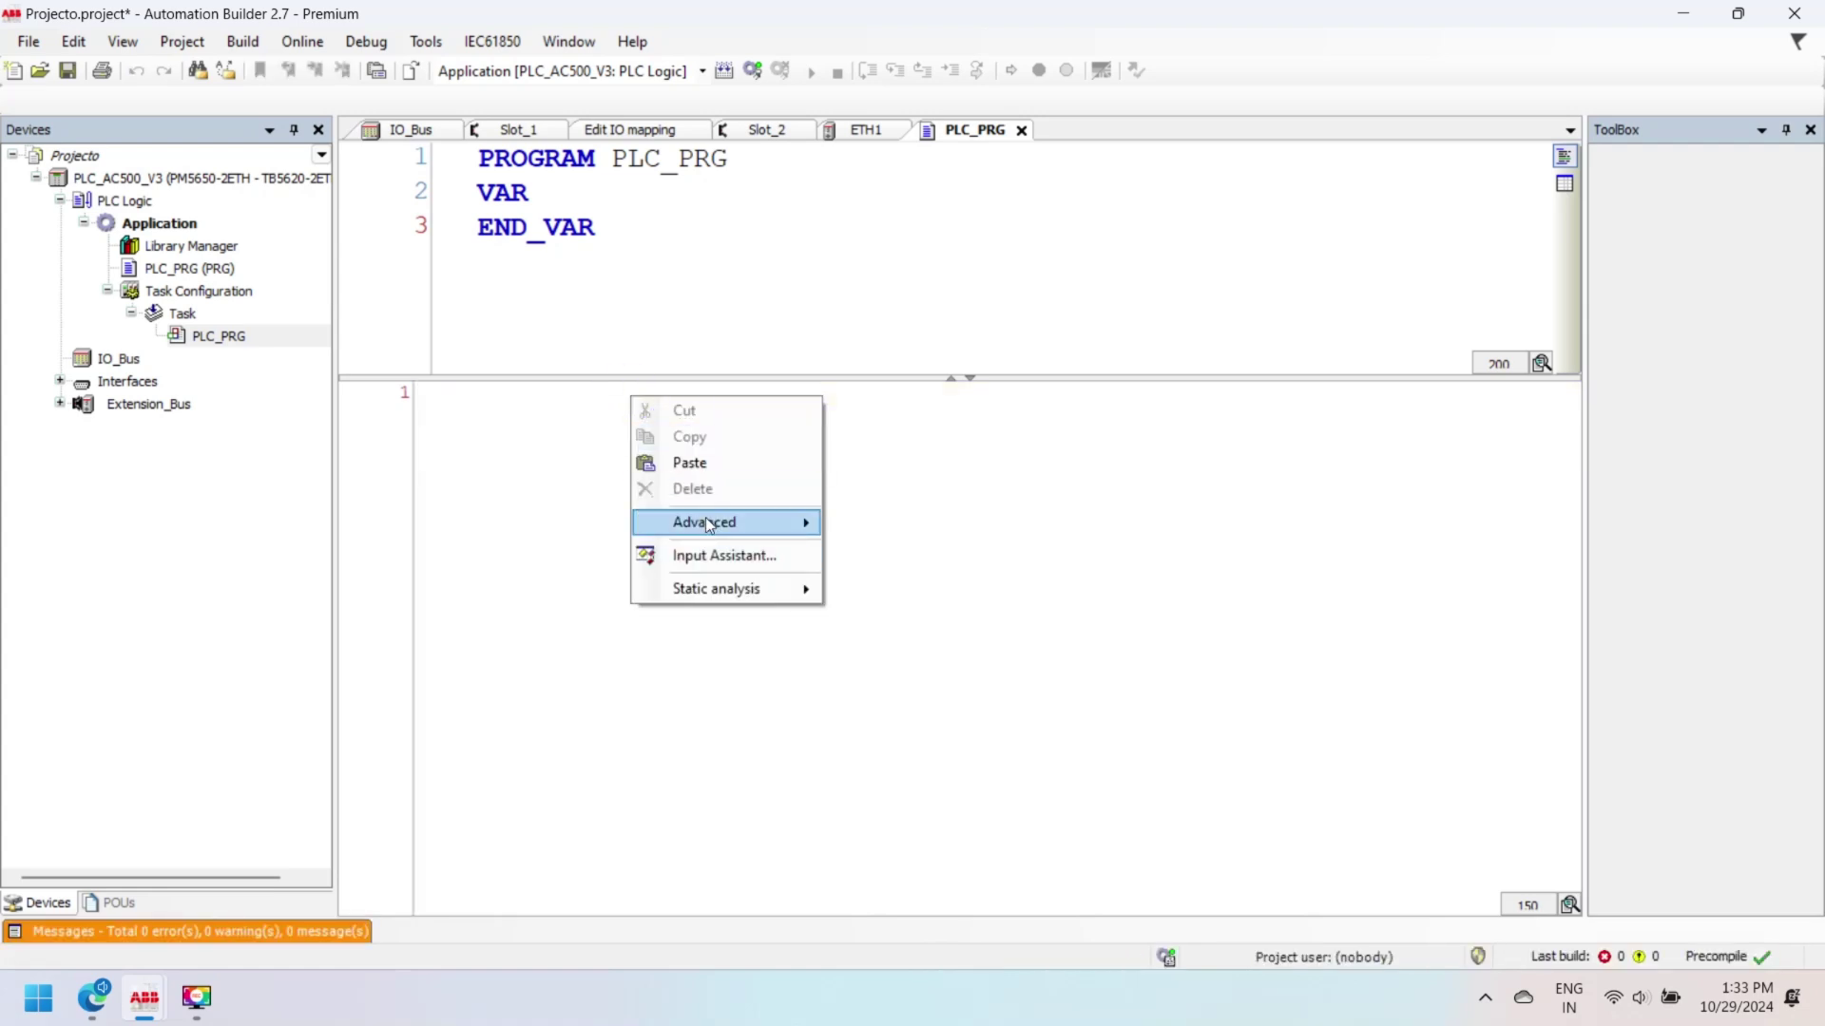
mouse_move(715, 588)
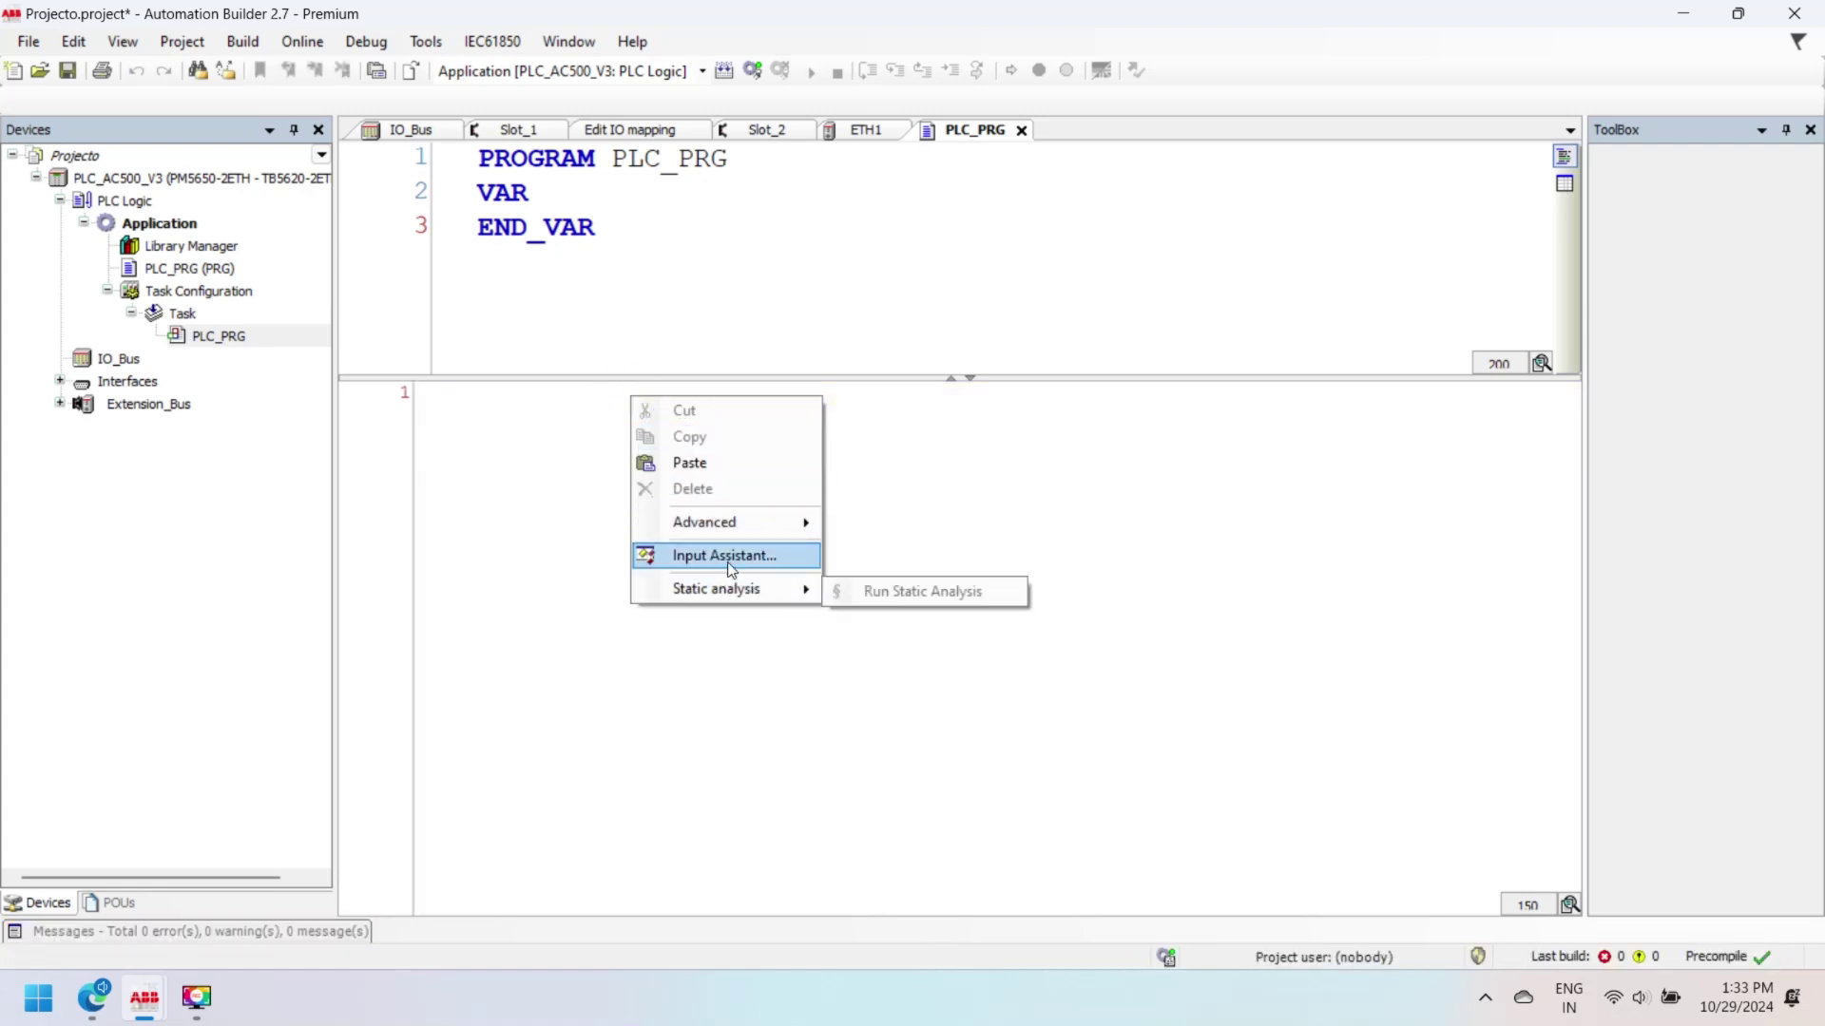
click(731, 557)
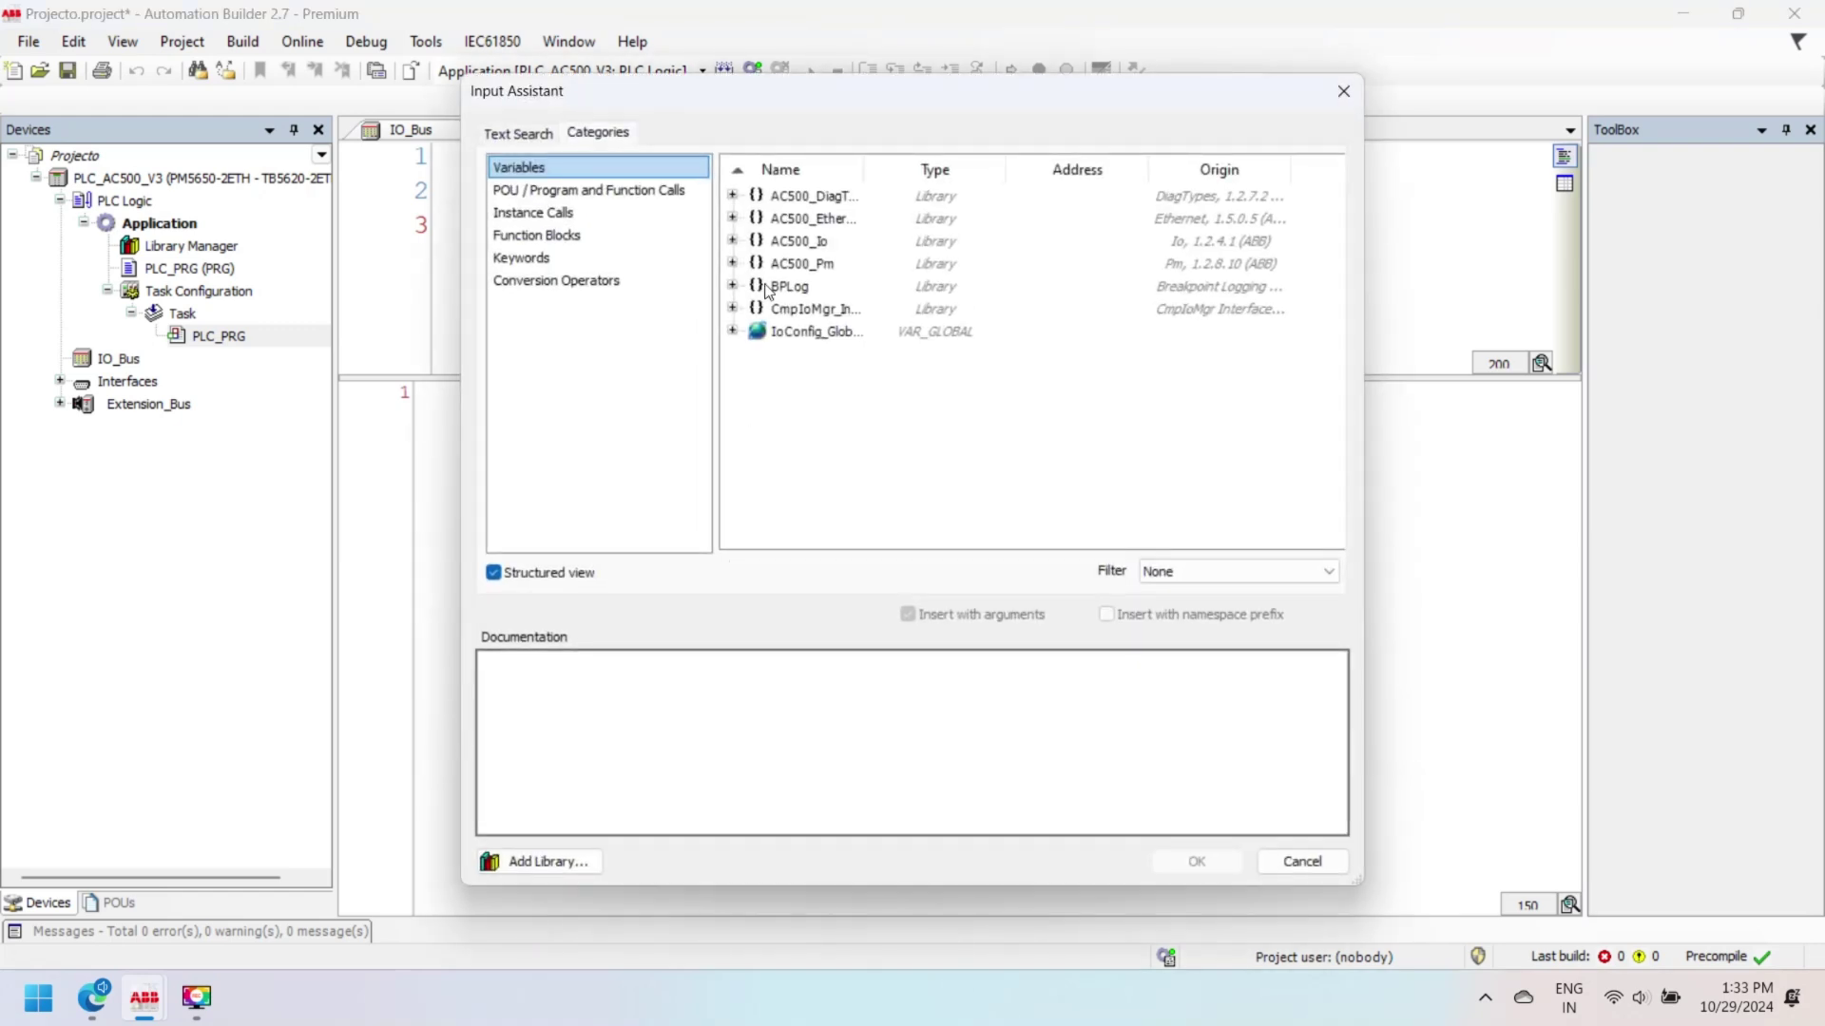
click(732, 355)
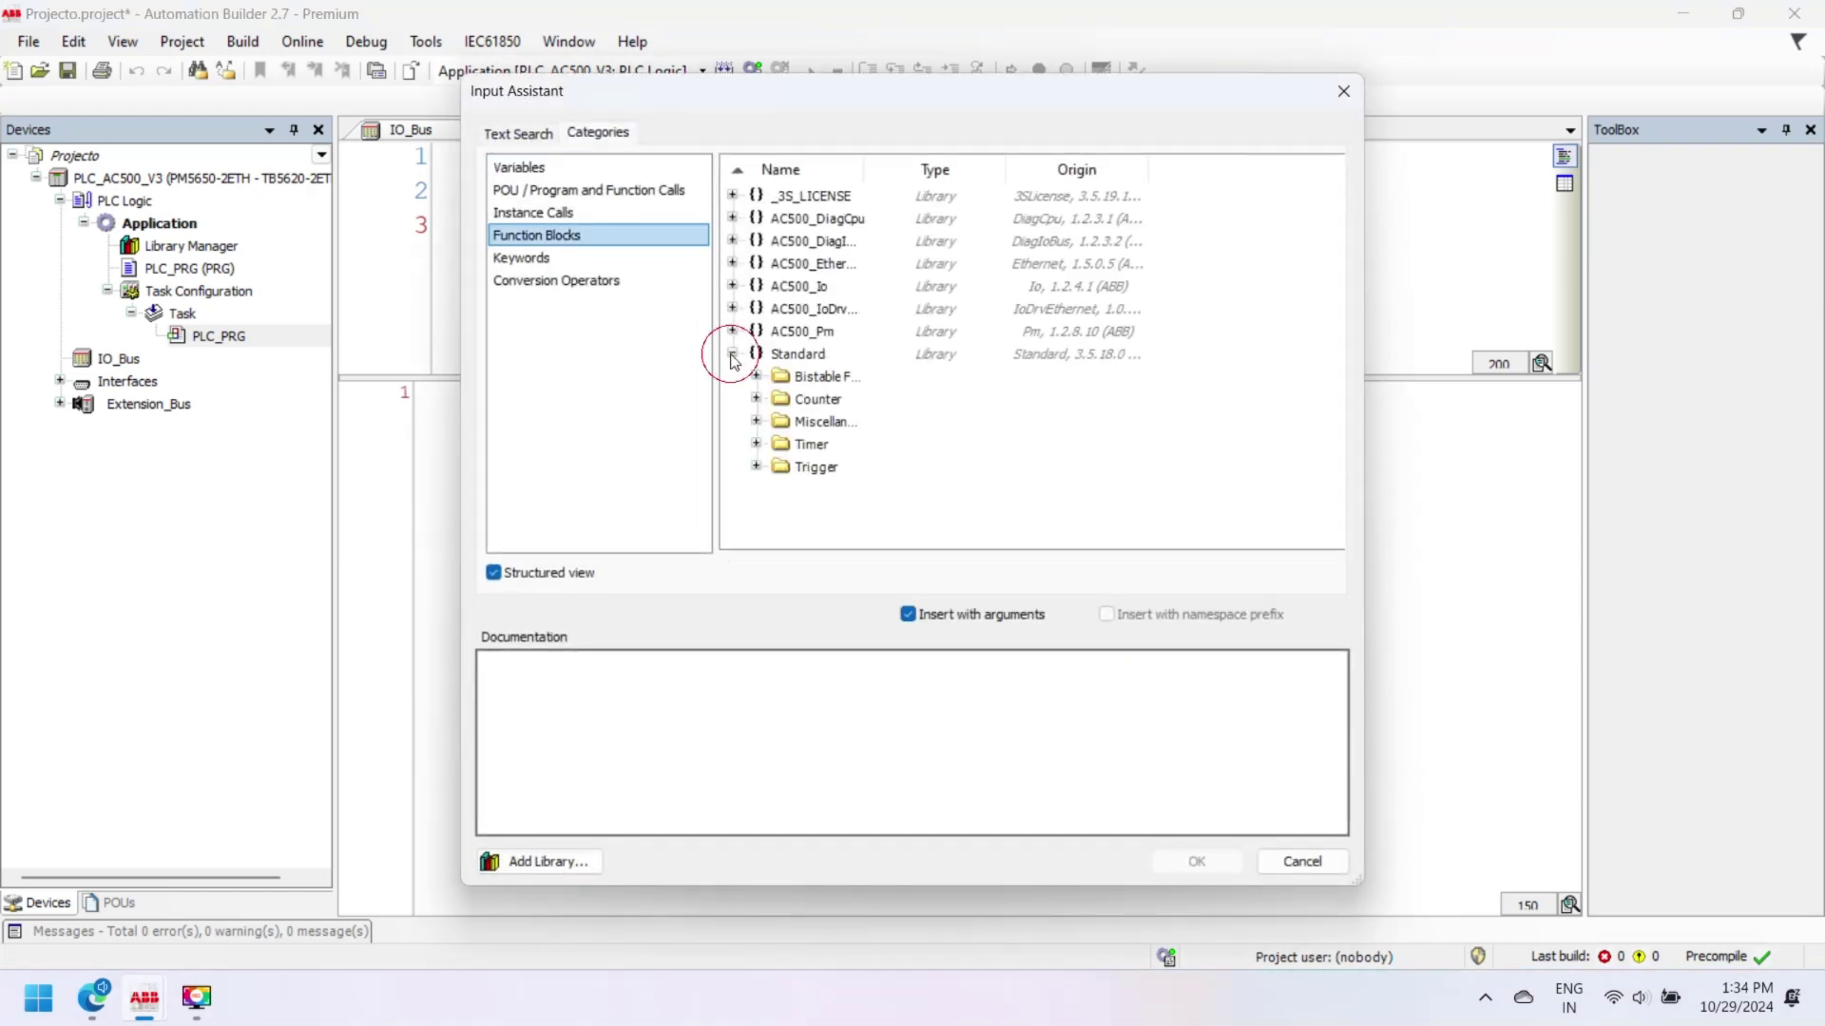
click(756, 399)
click(756, 445)
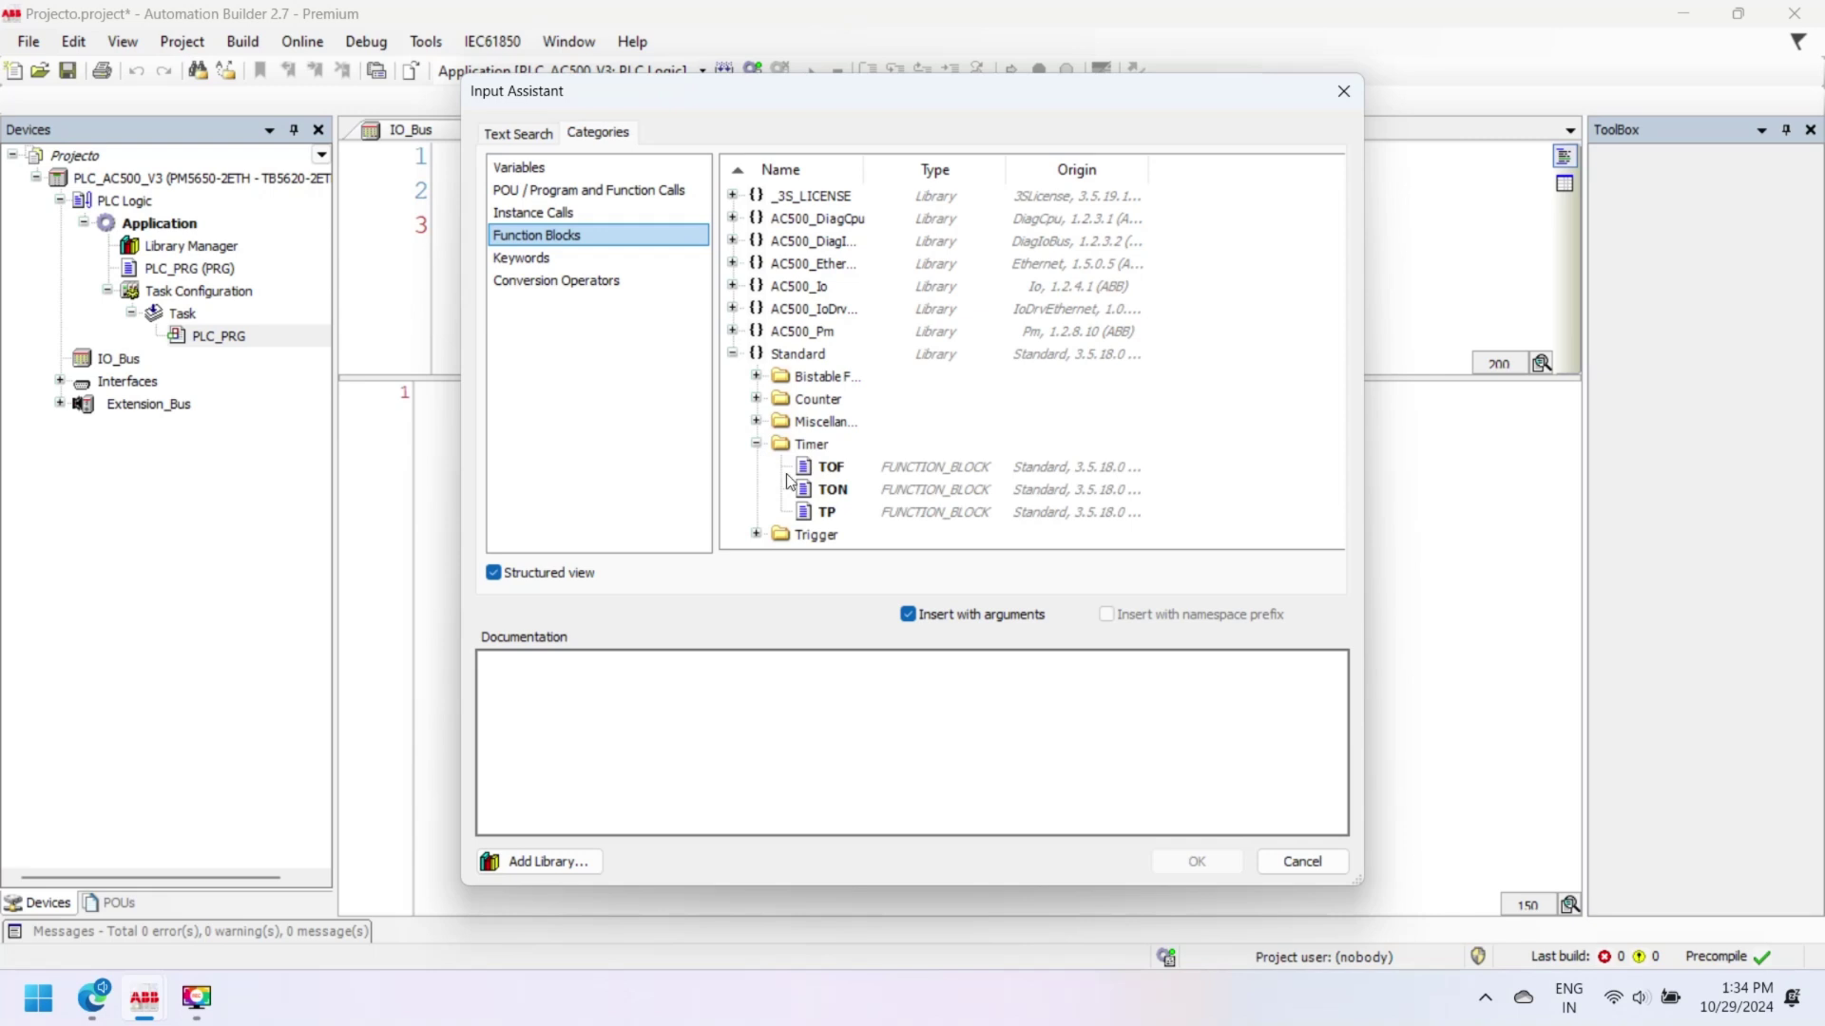
double_click(827, 488)
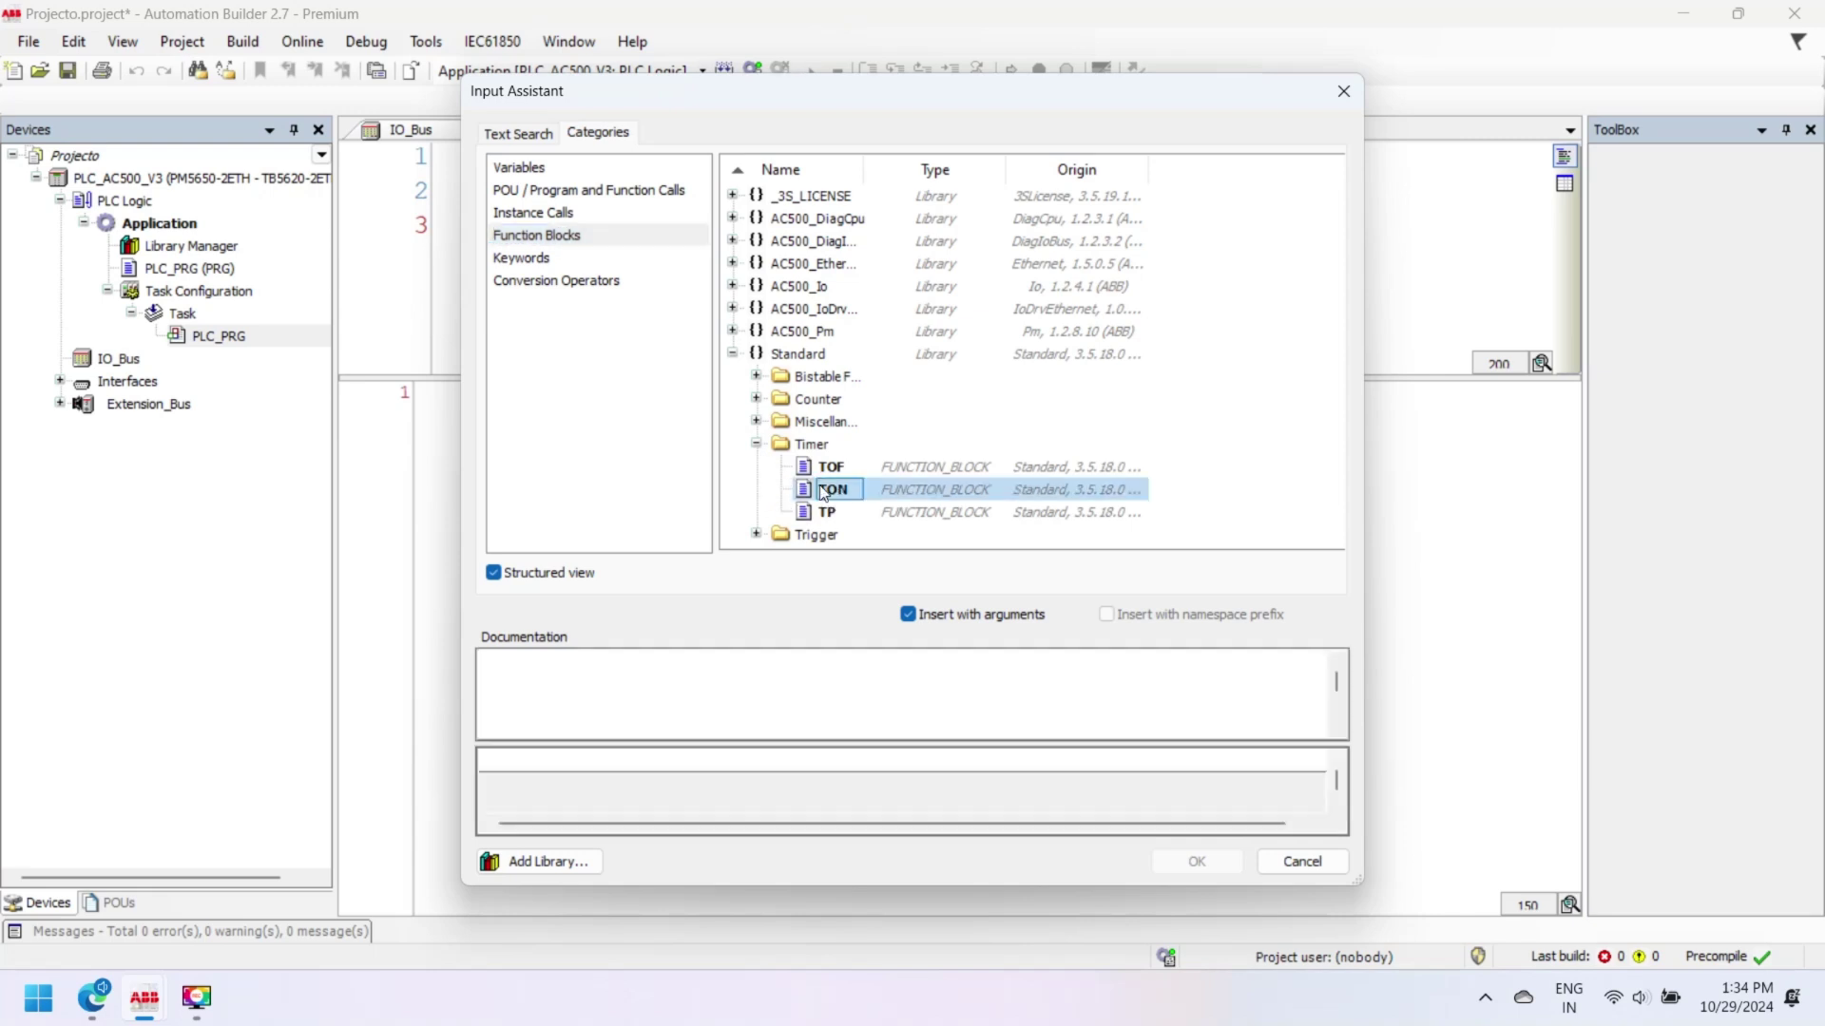
click(903, 397)
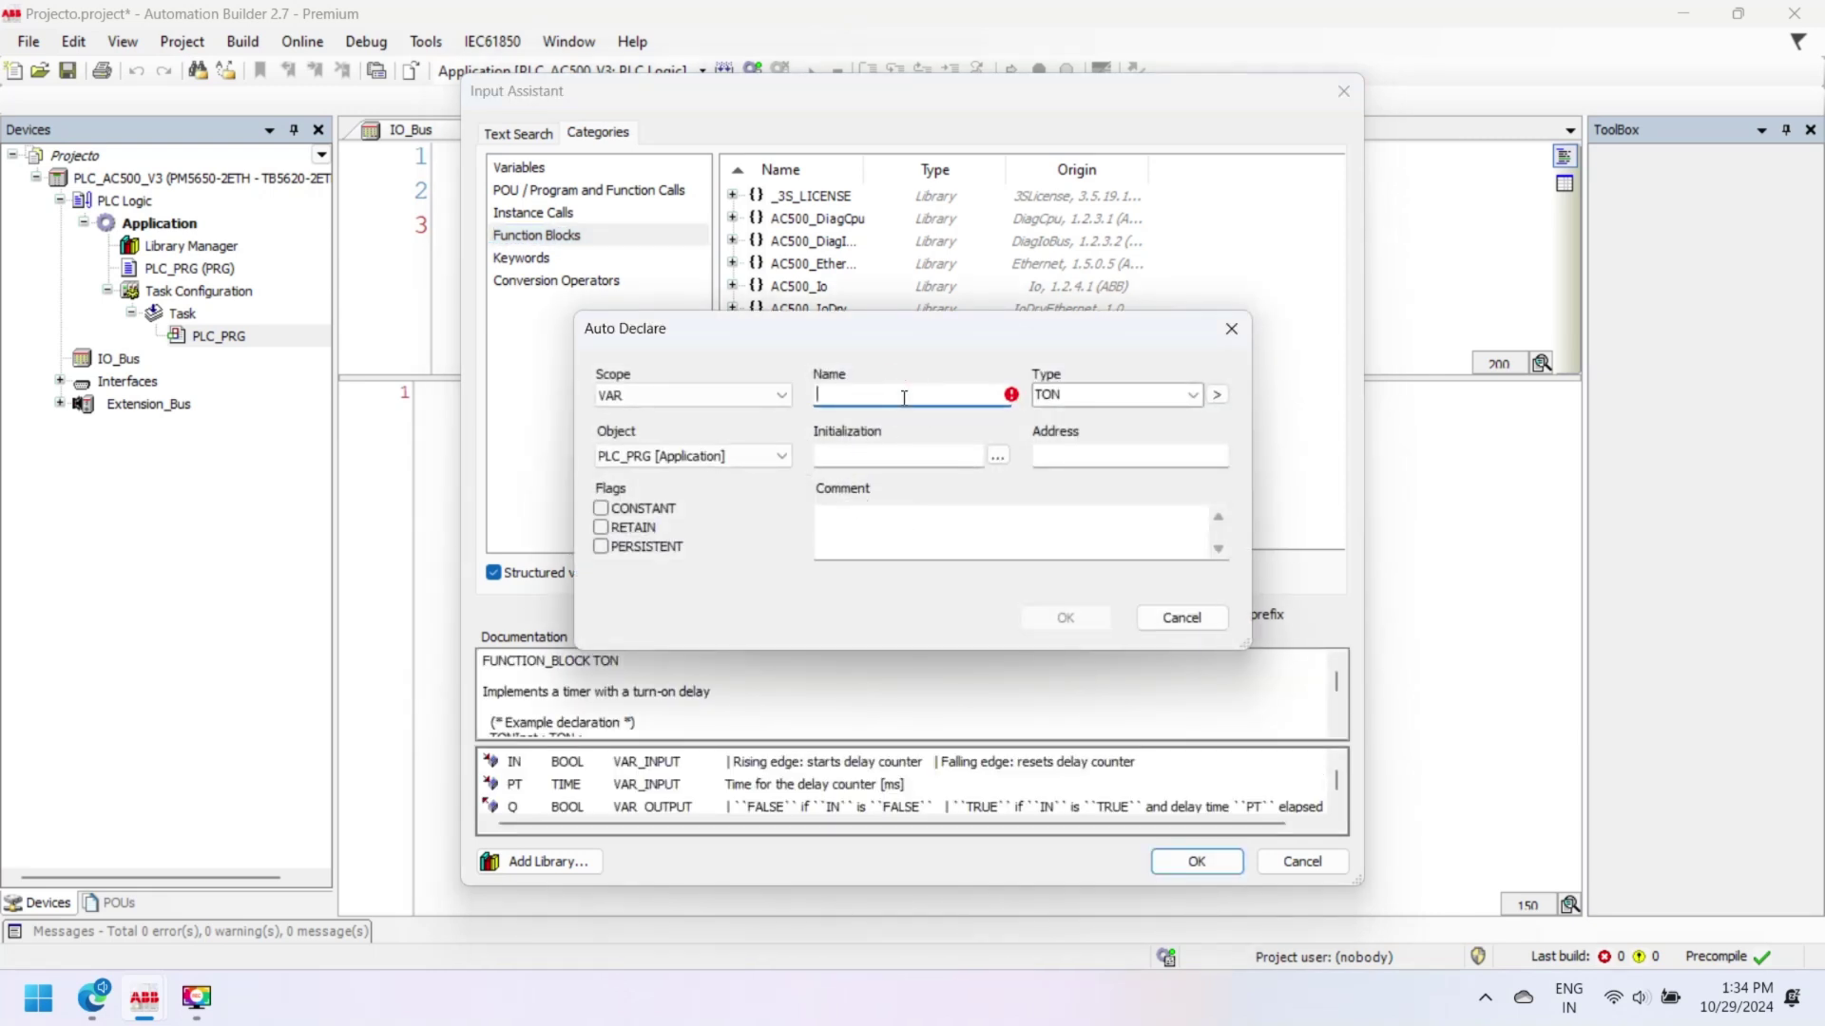
text(ton_0)
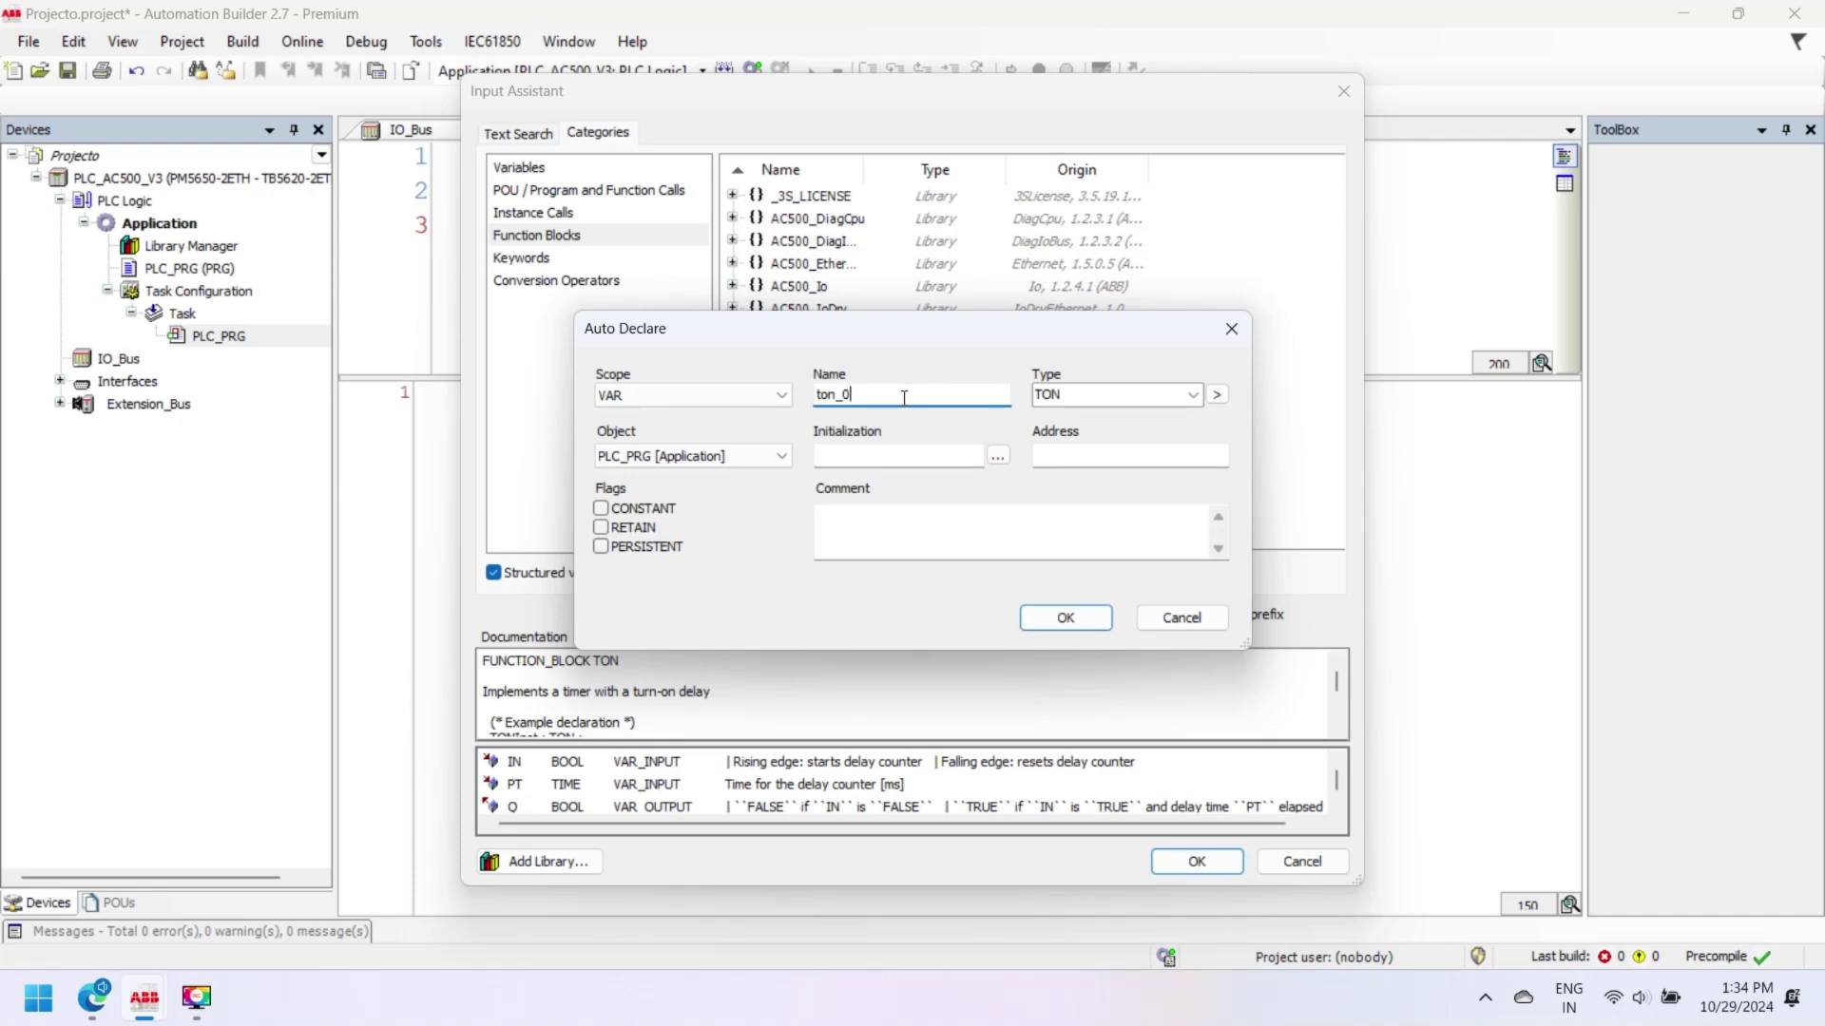
key(Return)
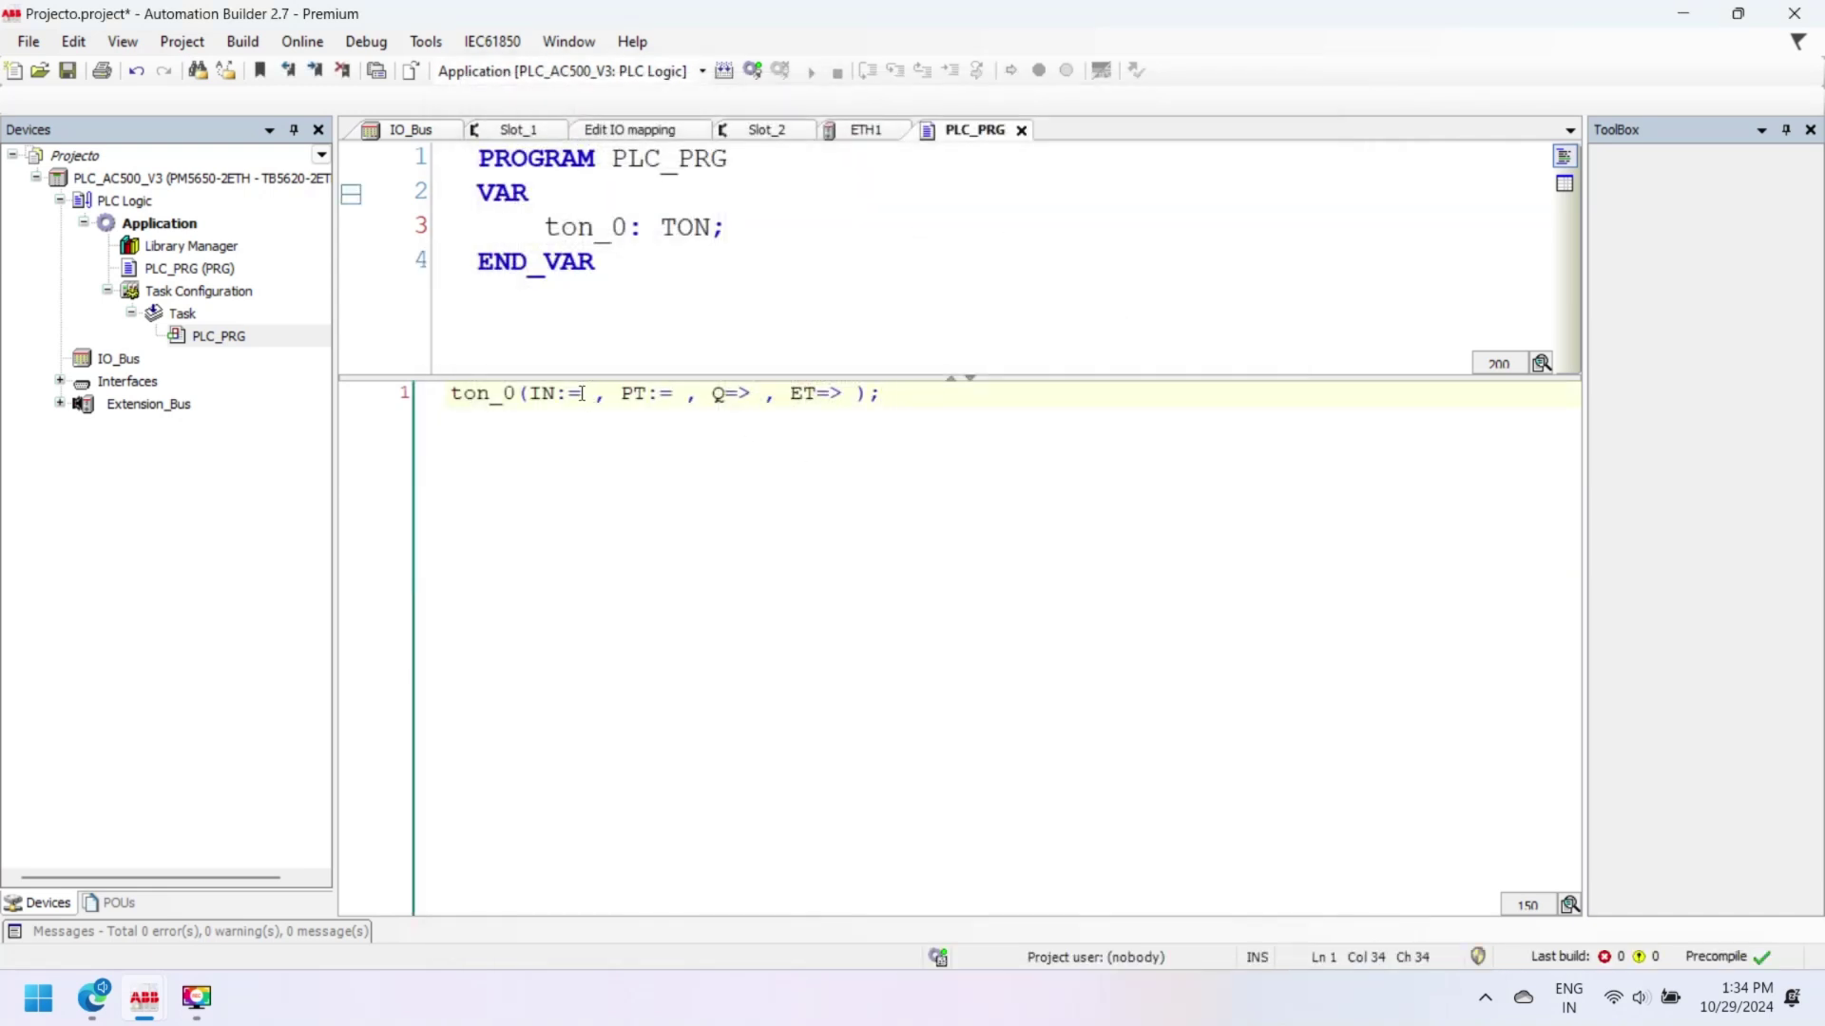
Connect the timer's IN to input_timer and auto-declare it as BOOL.
click(582, 395)
text(input_)
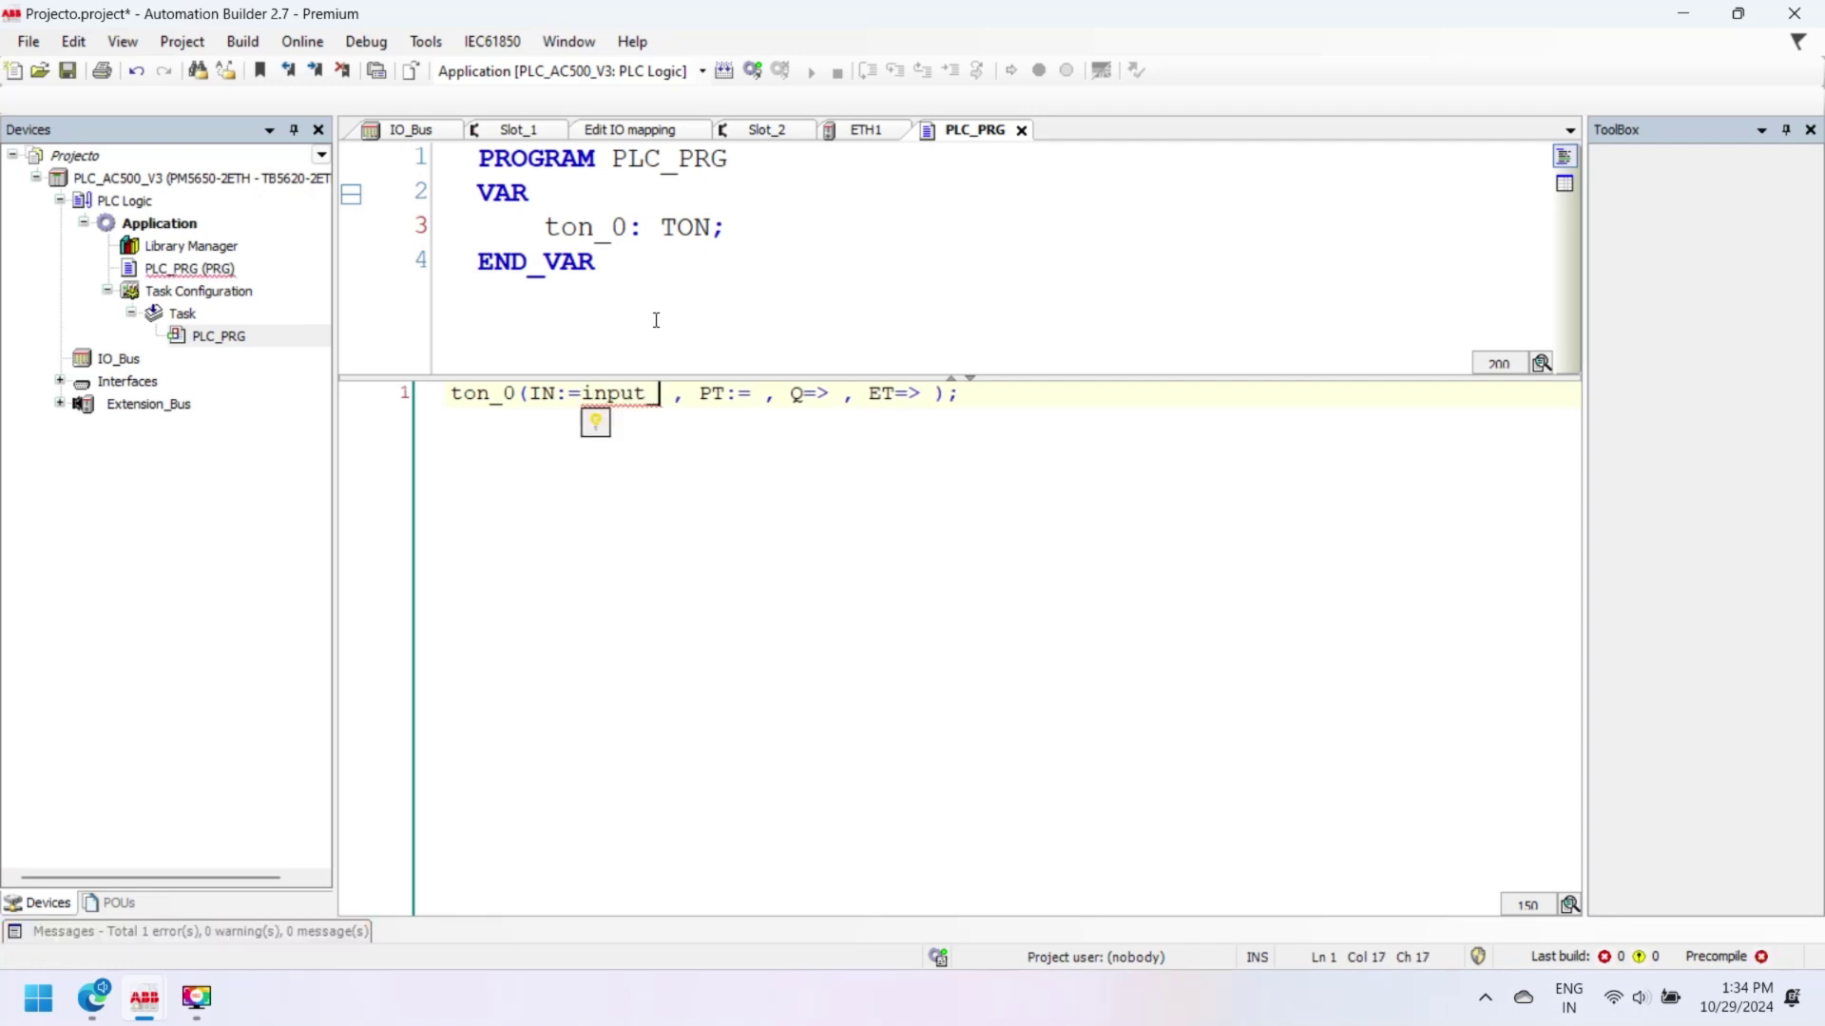
text( timer)
key(Return)
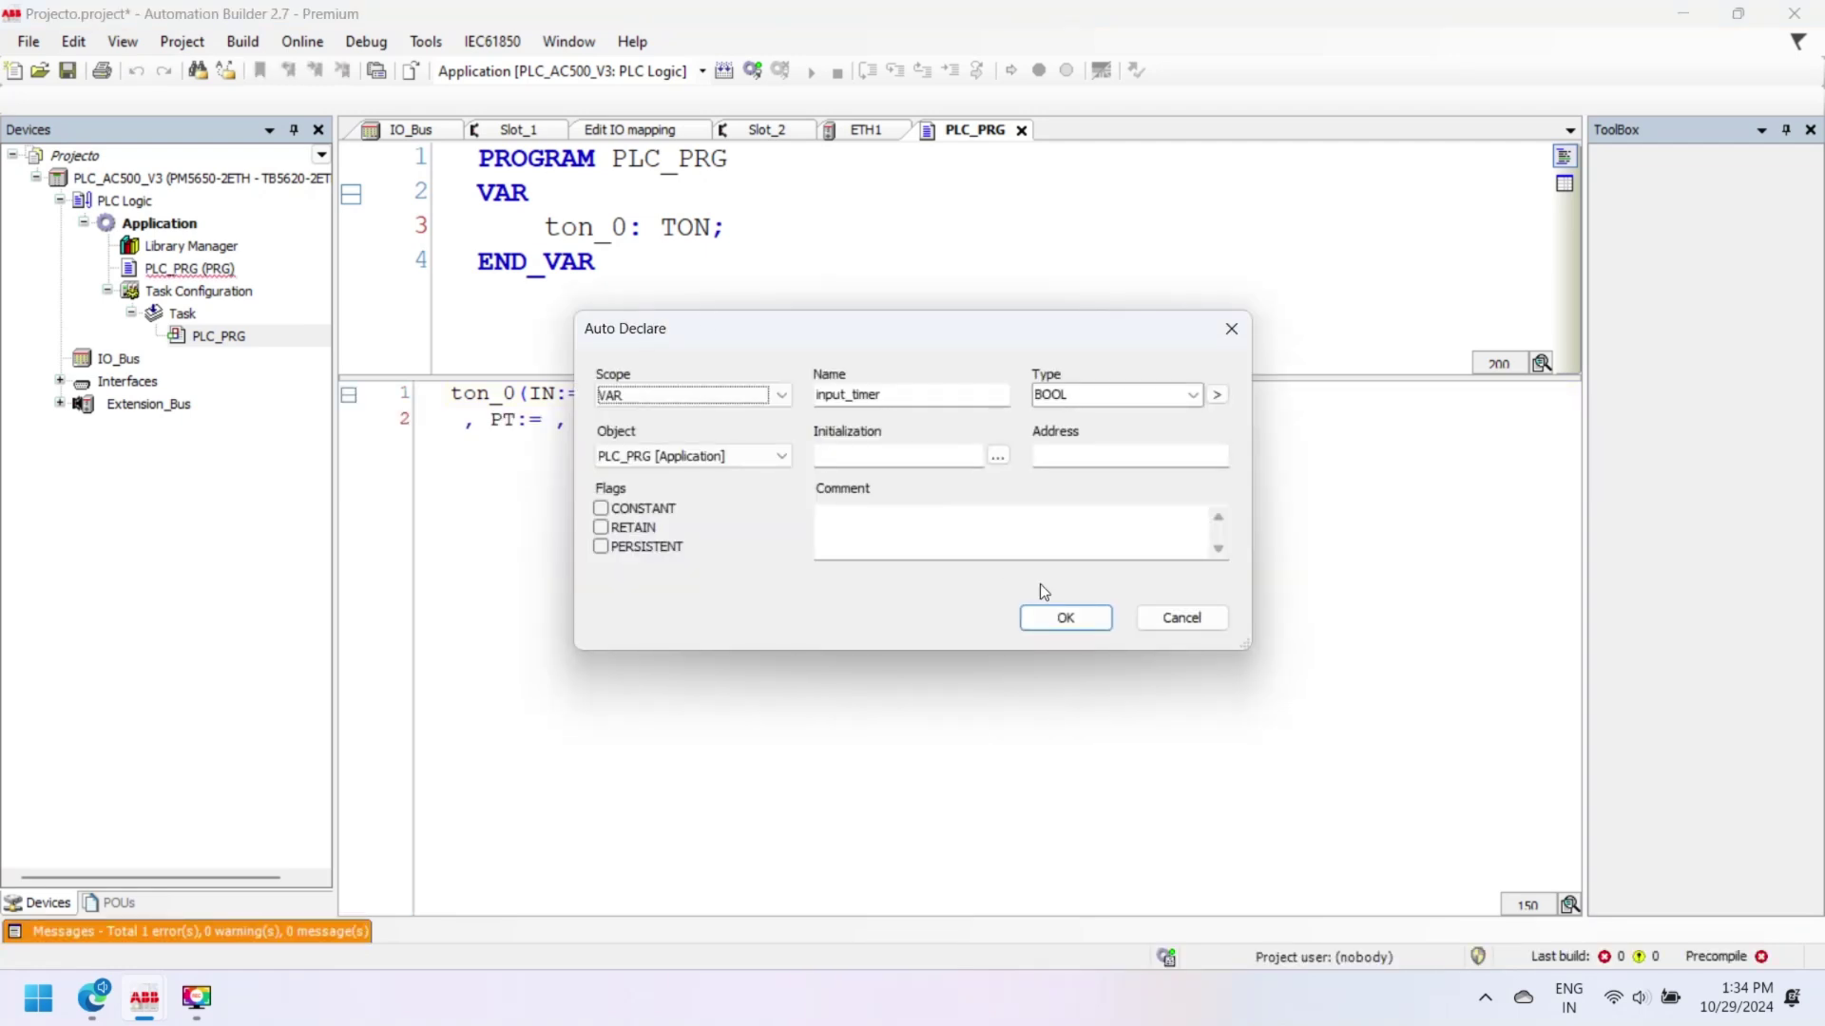
click(1062, 617)
key(Delete)
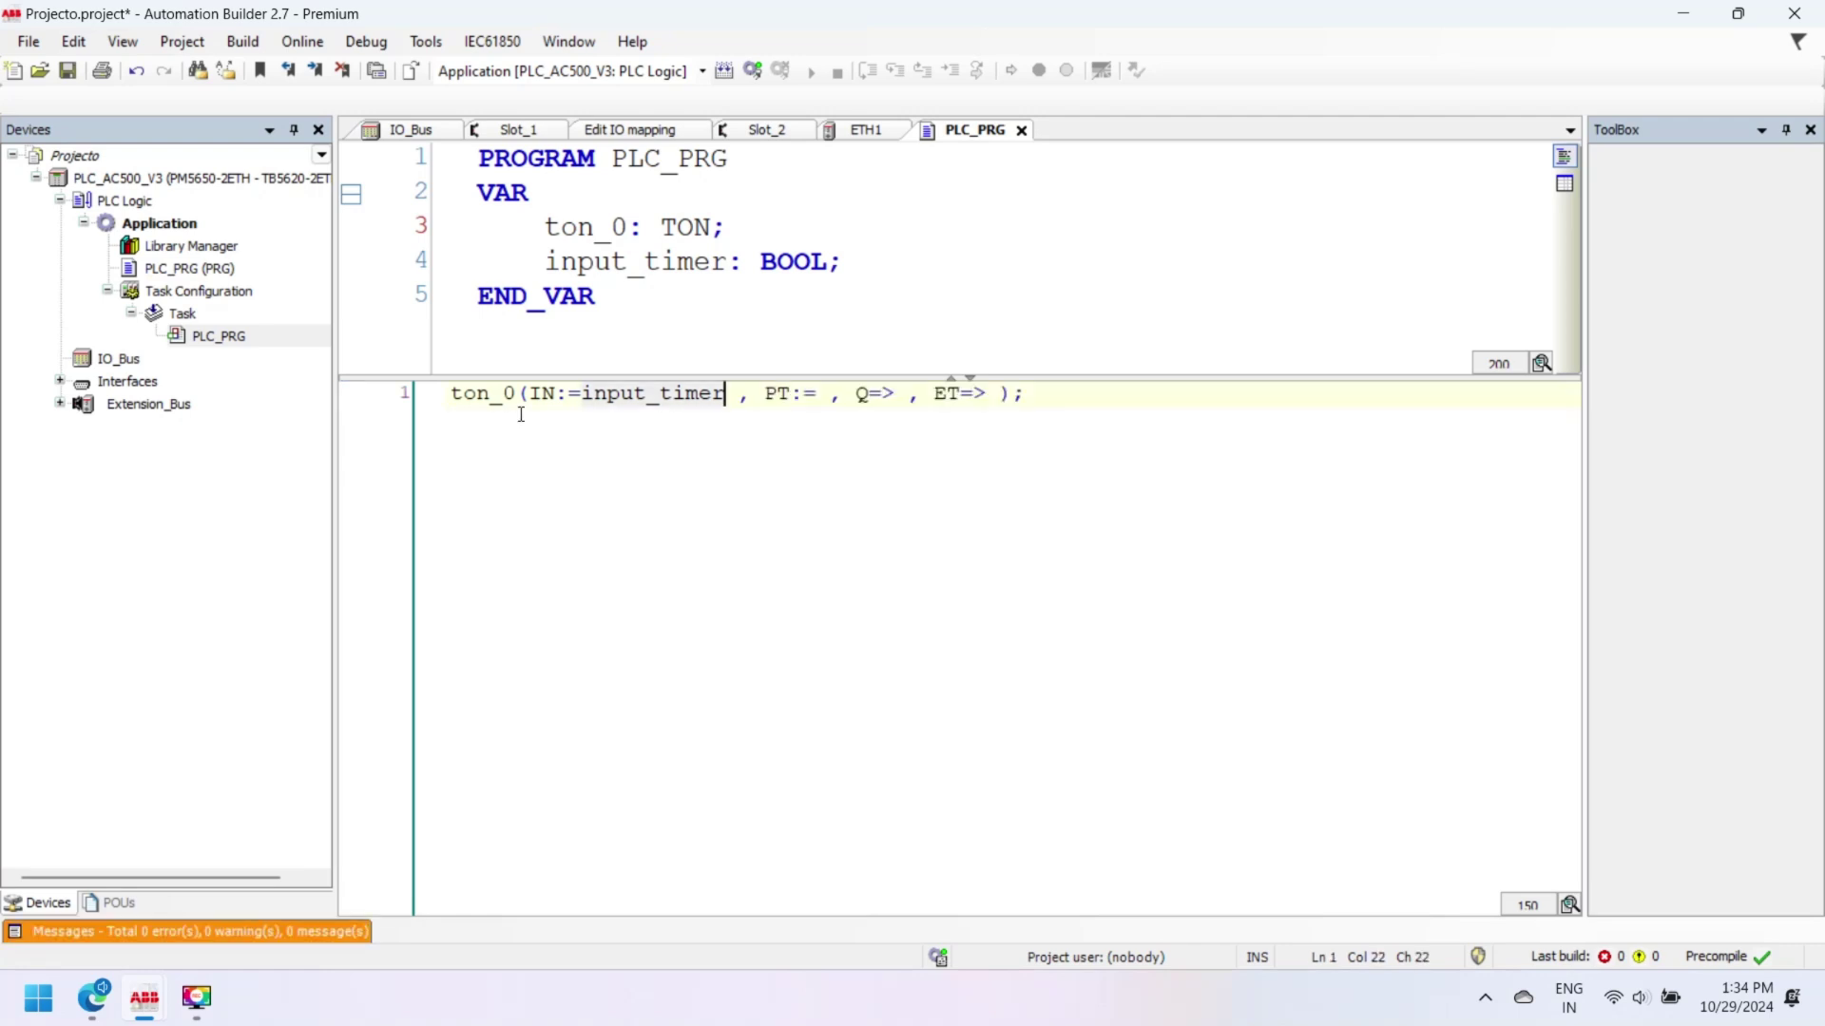
Set PT to T#10S and connect Q to output_timer, declared as BOOL.
click(818, 396)
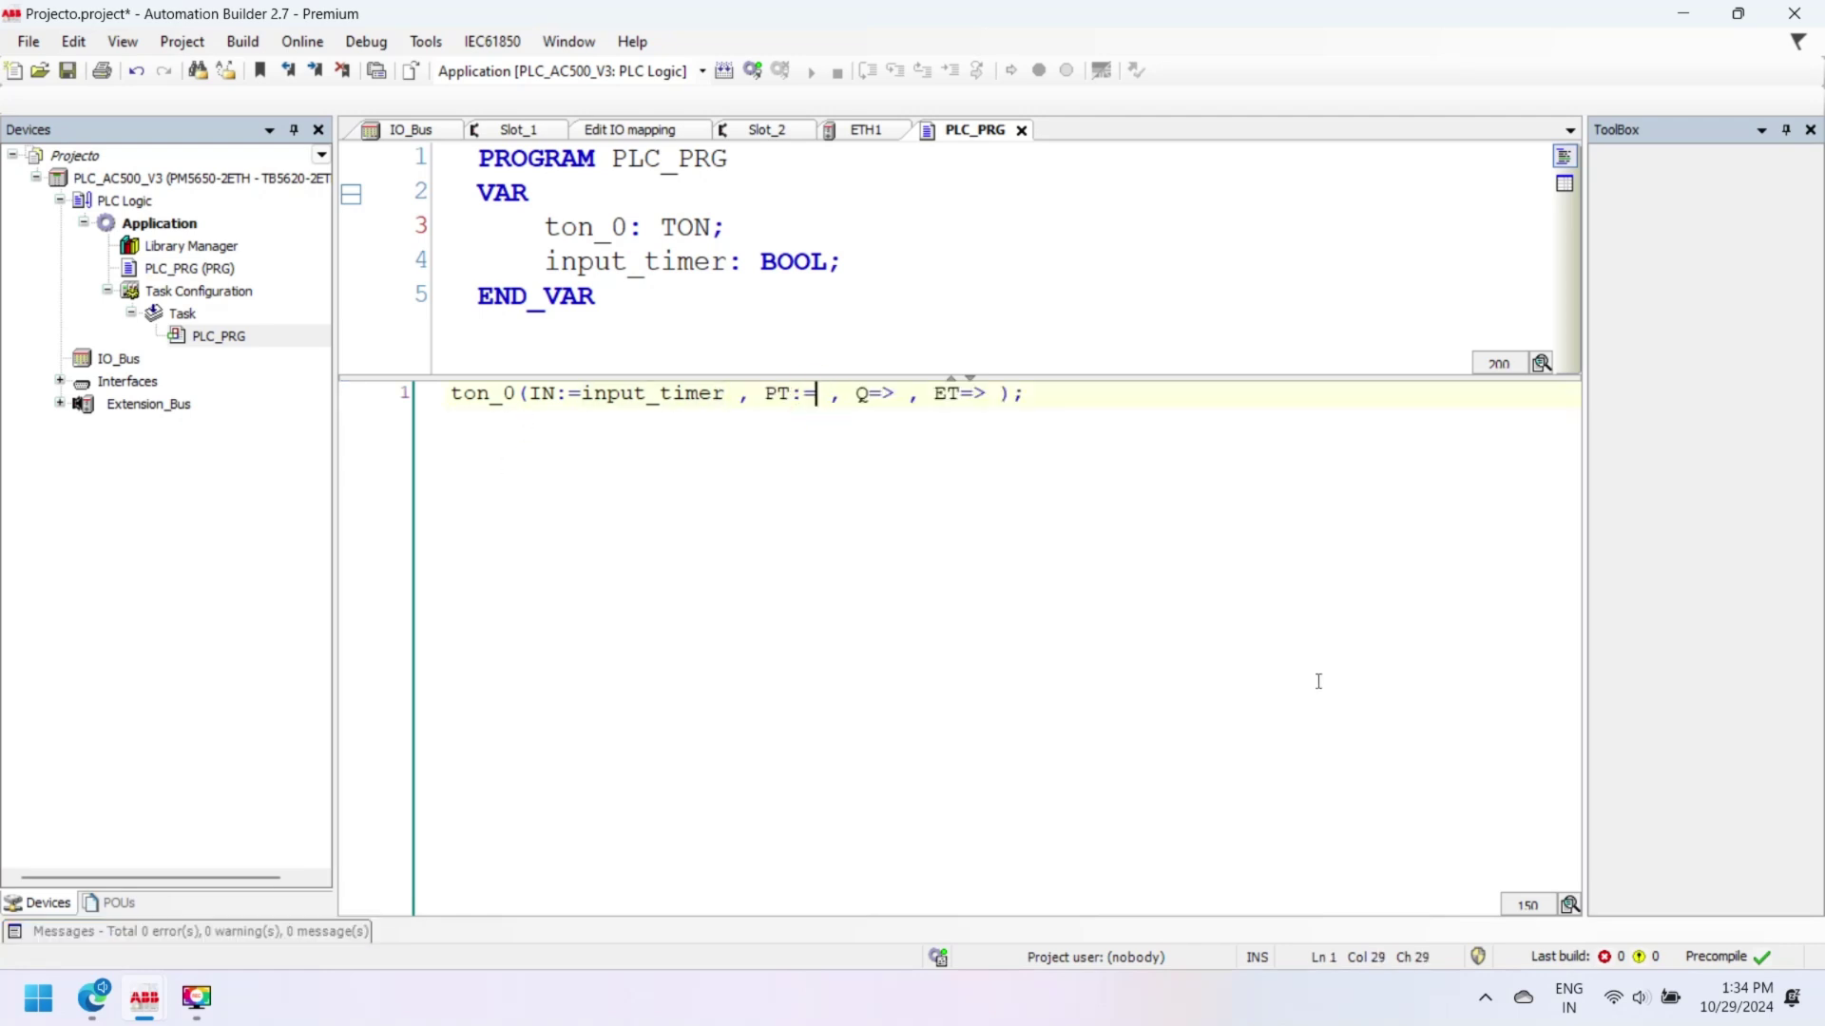
text(T#10)
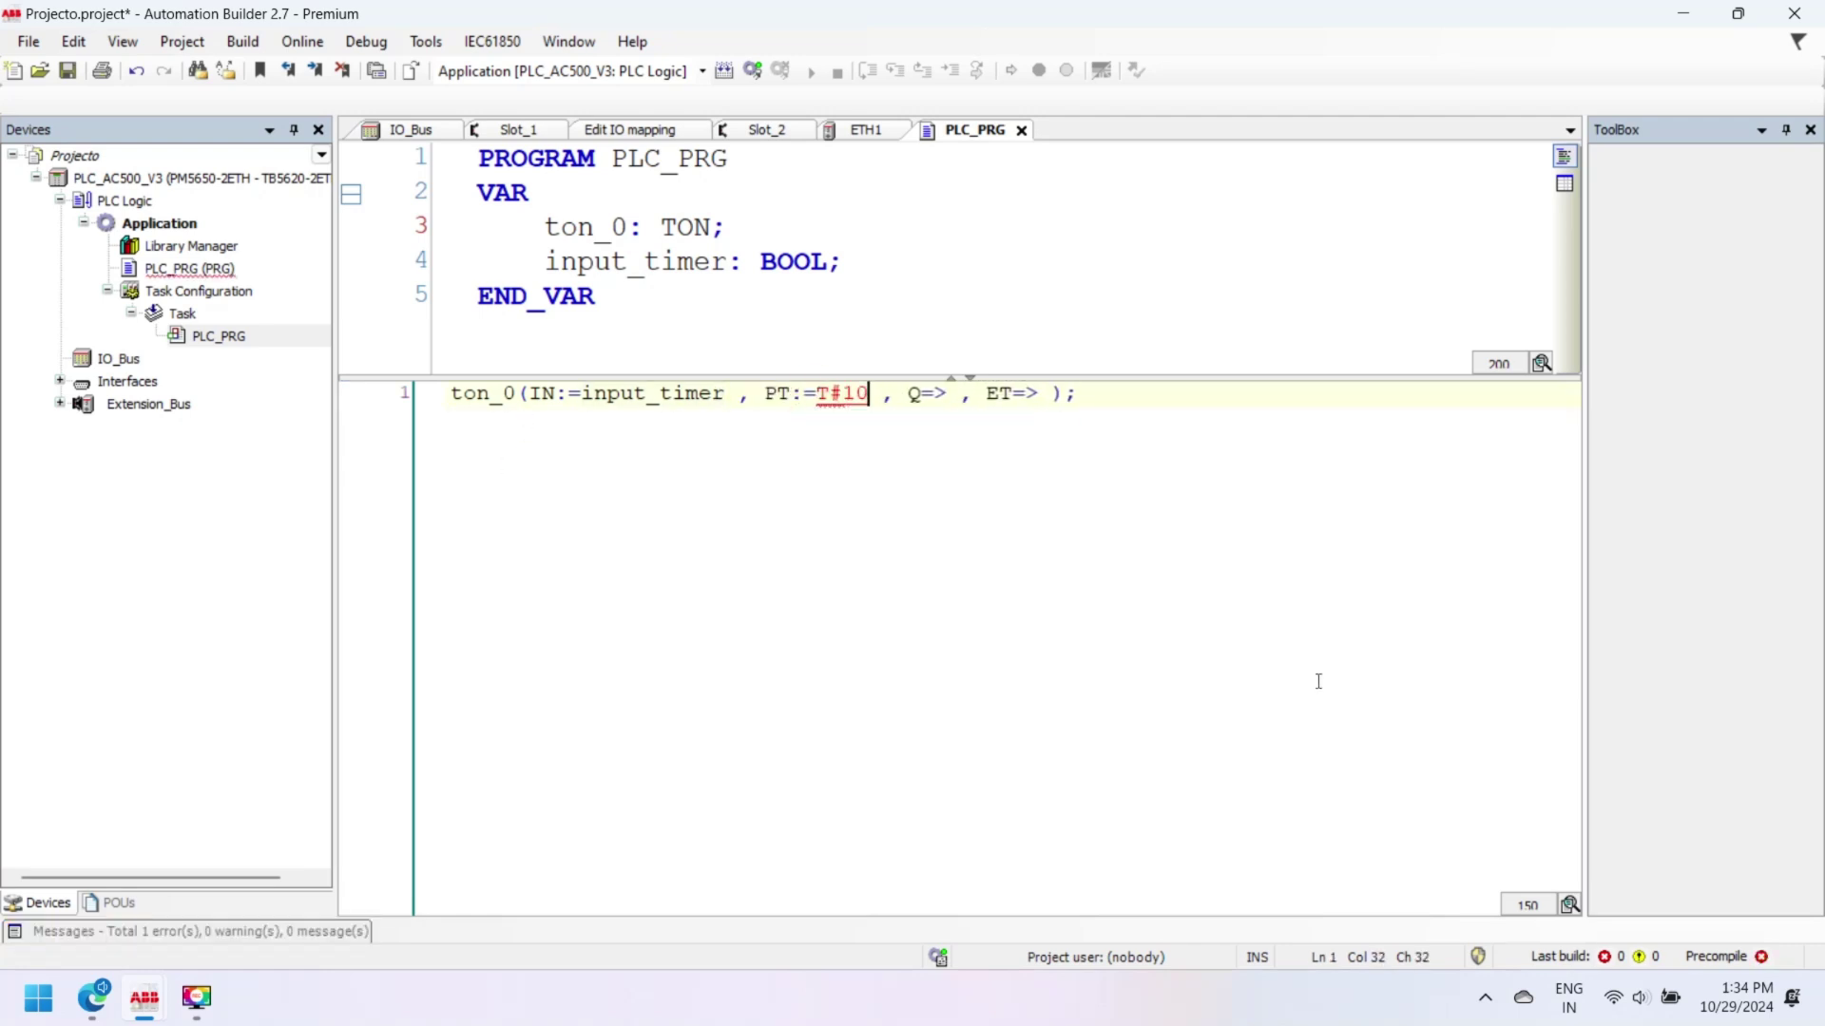
text(s)
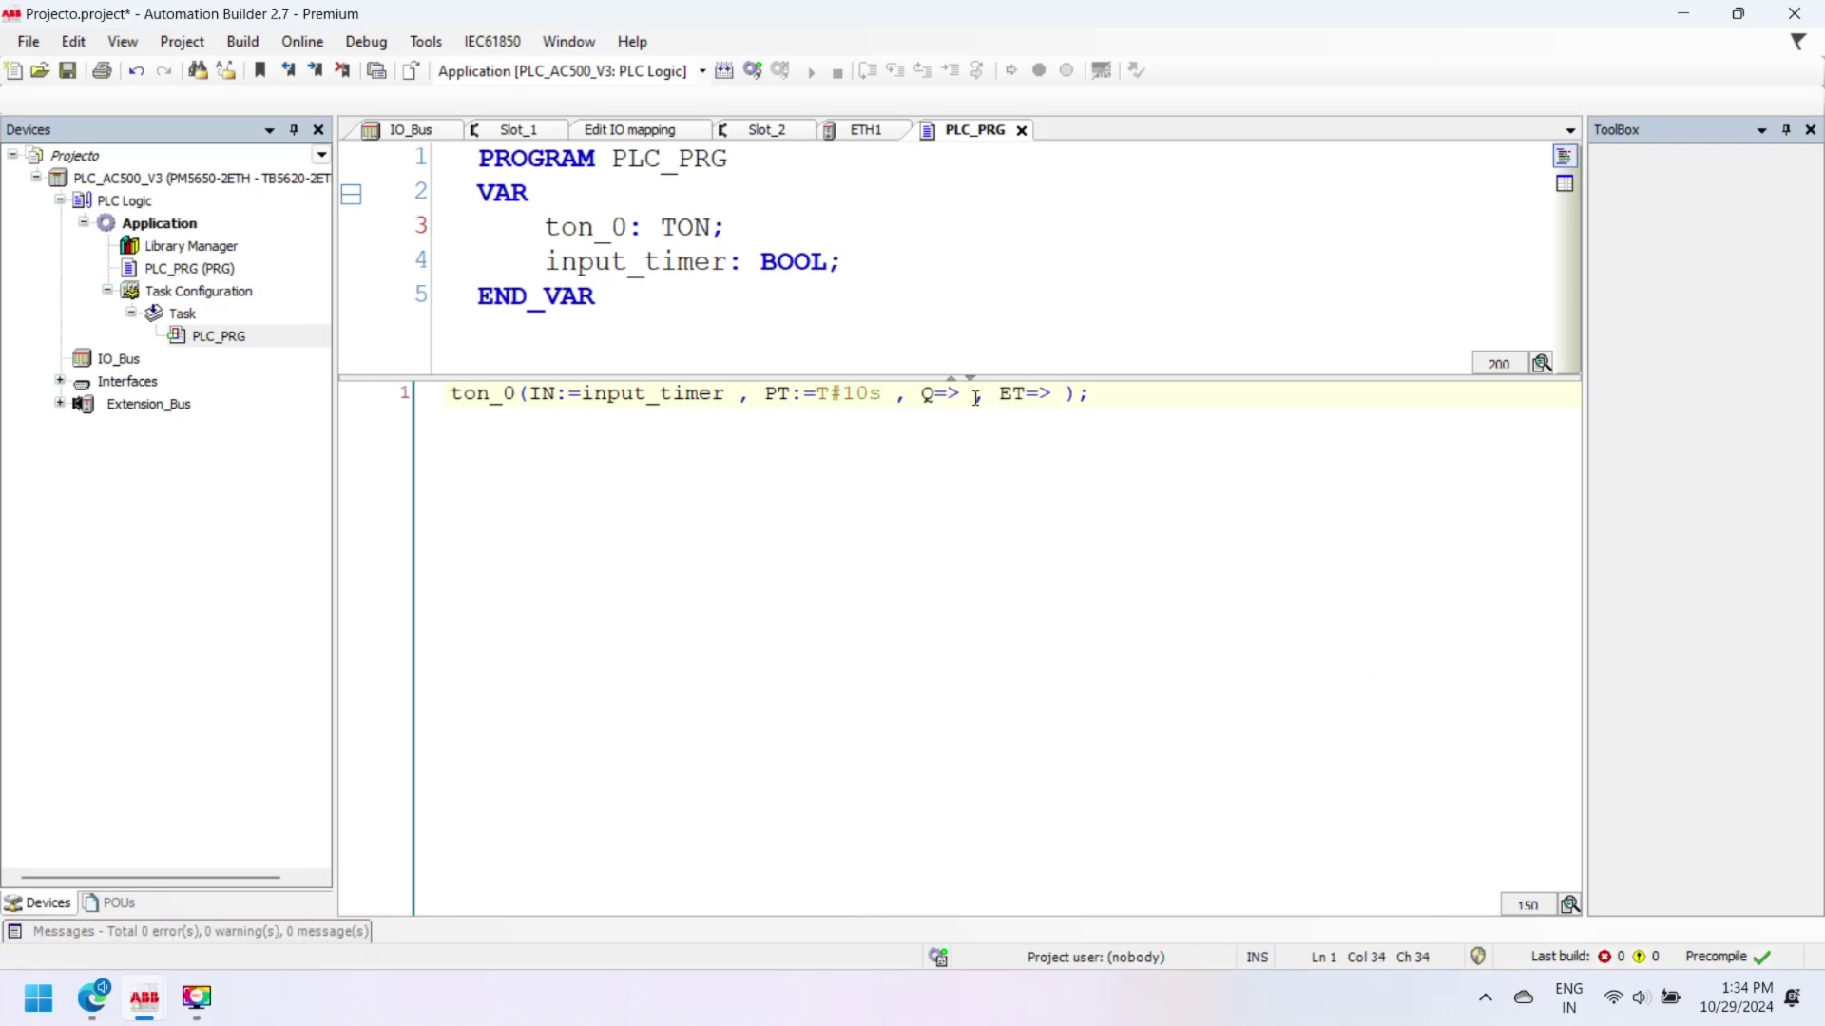
click(975, 395)
text(ou)
key(BackSpace)
key(BackSpace)
text(output_)
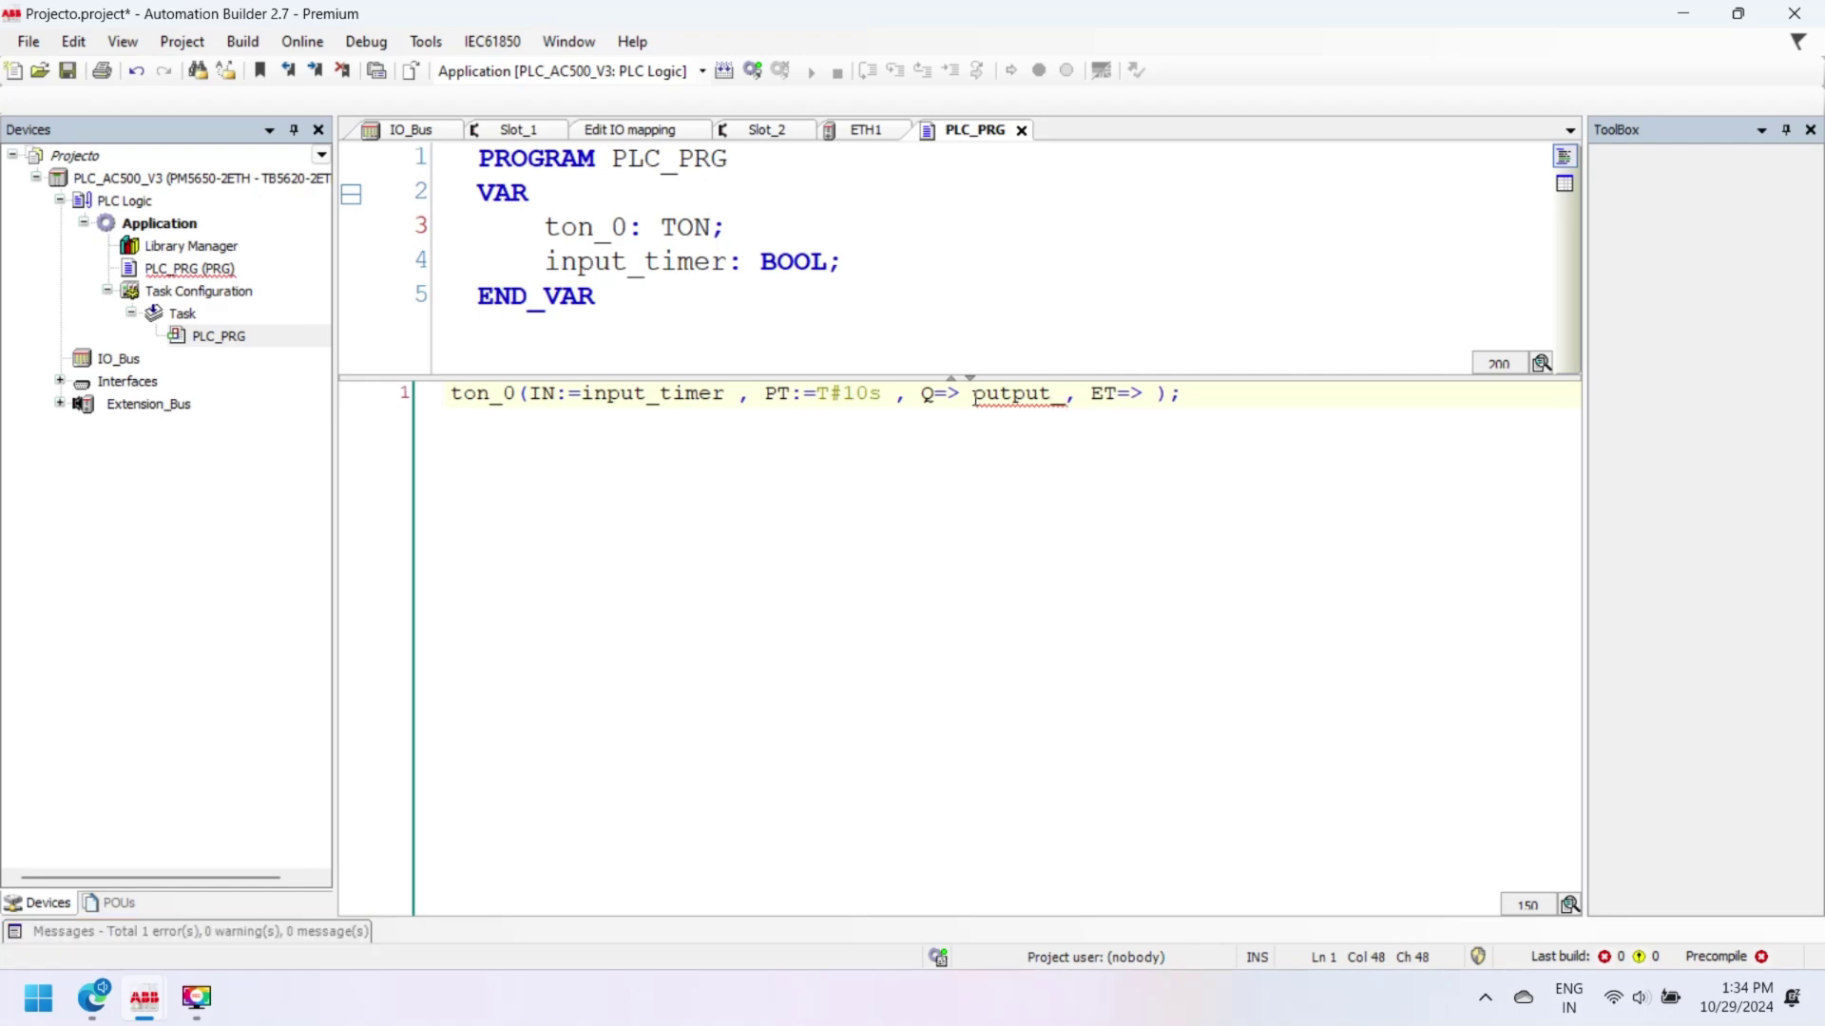
text(timer)
key(Return)
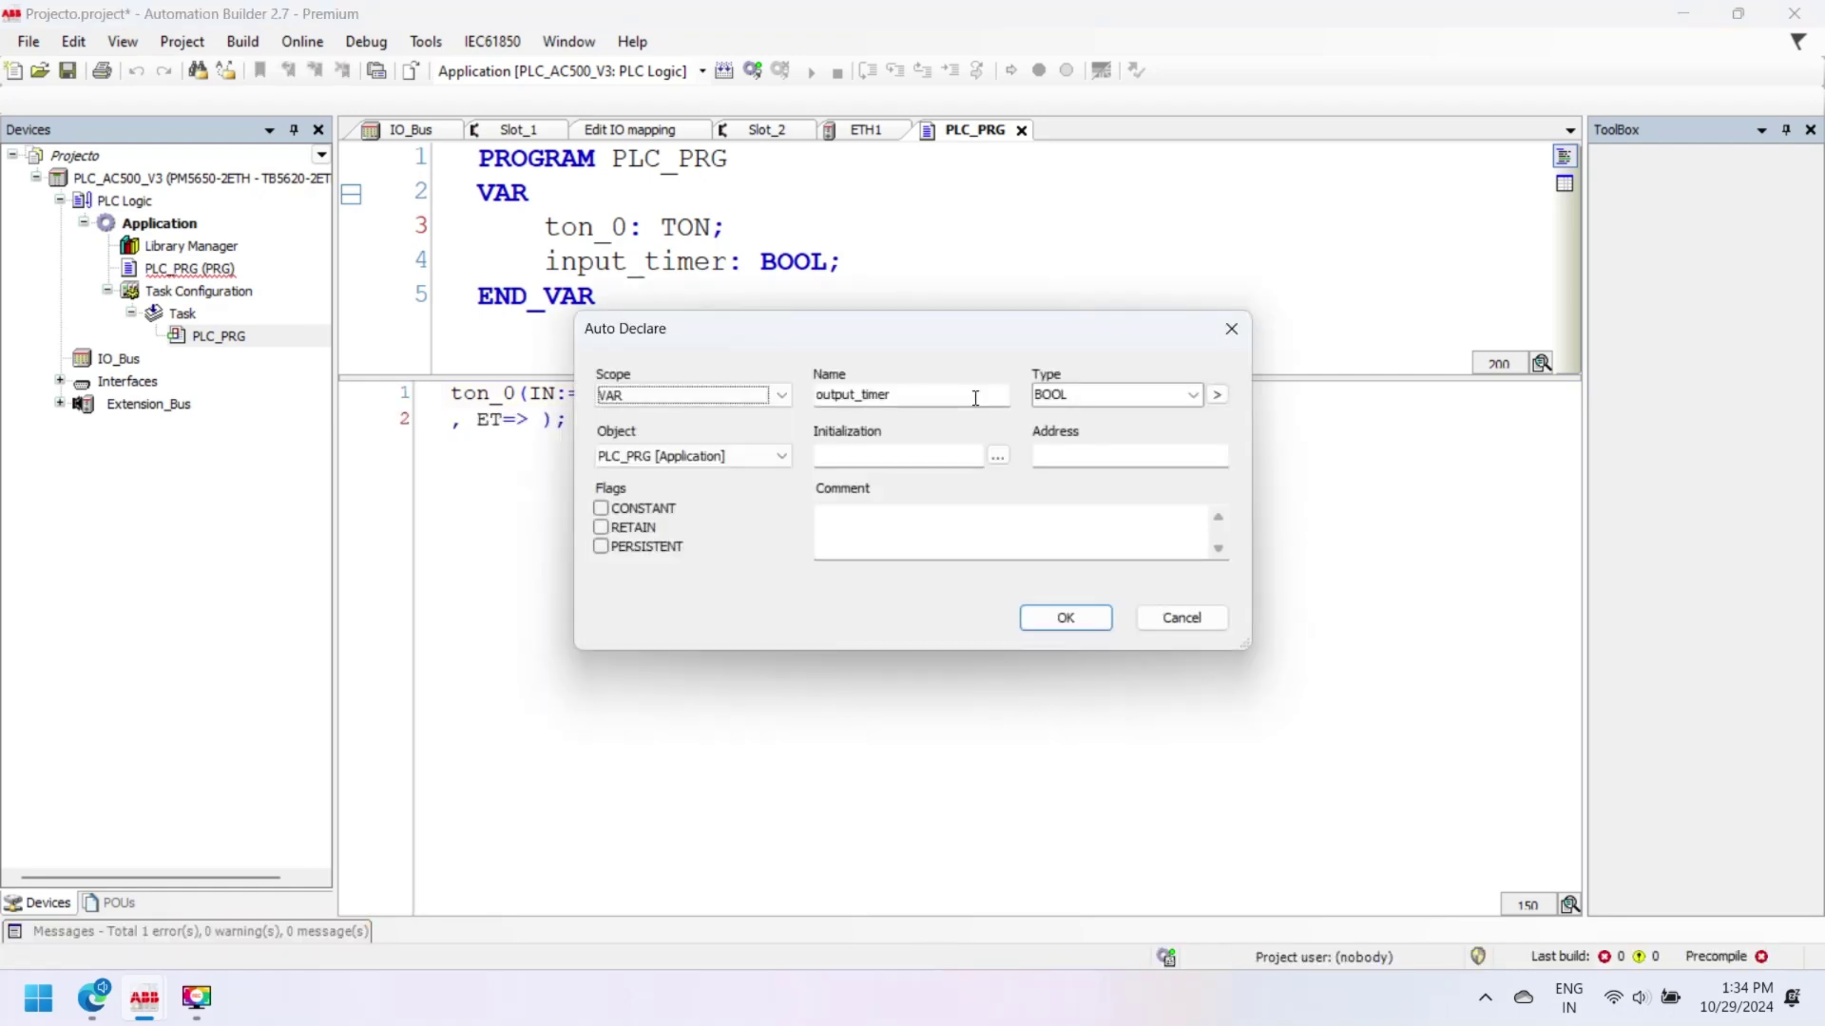
key(Return)
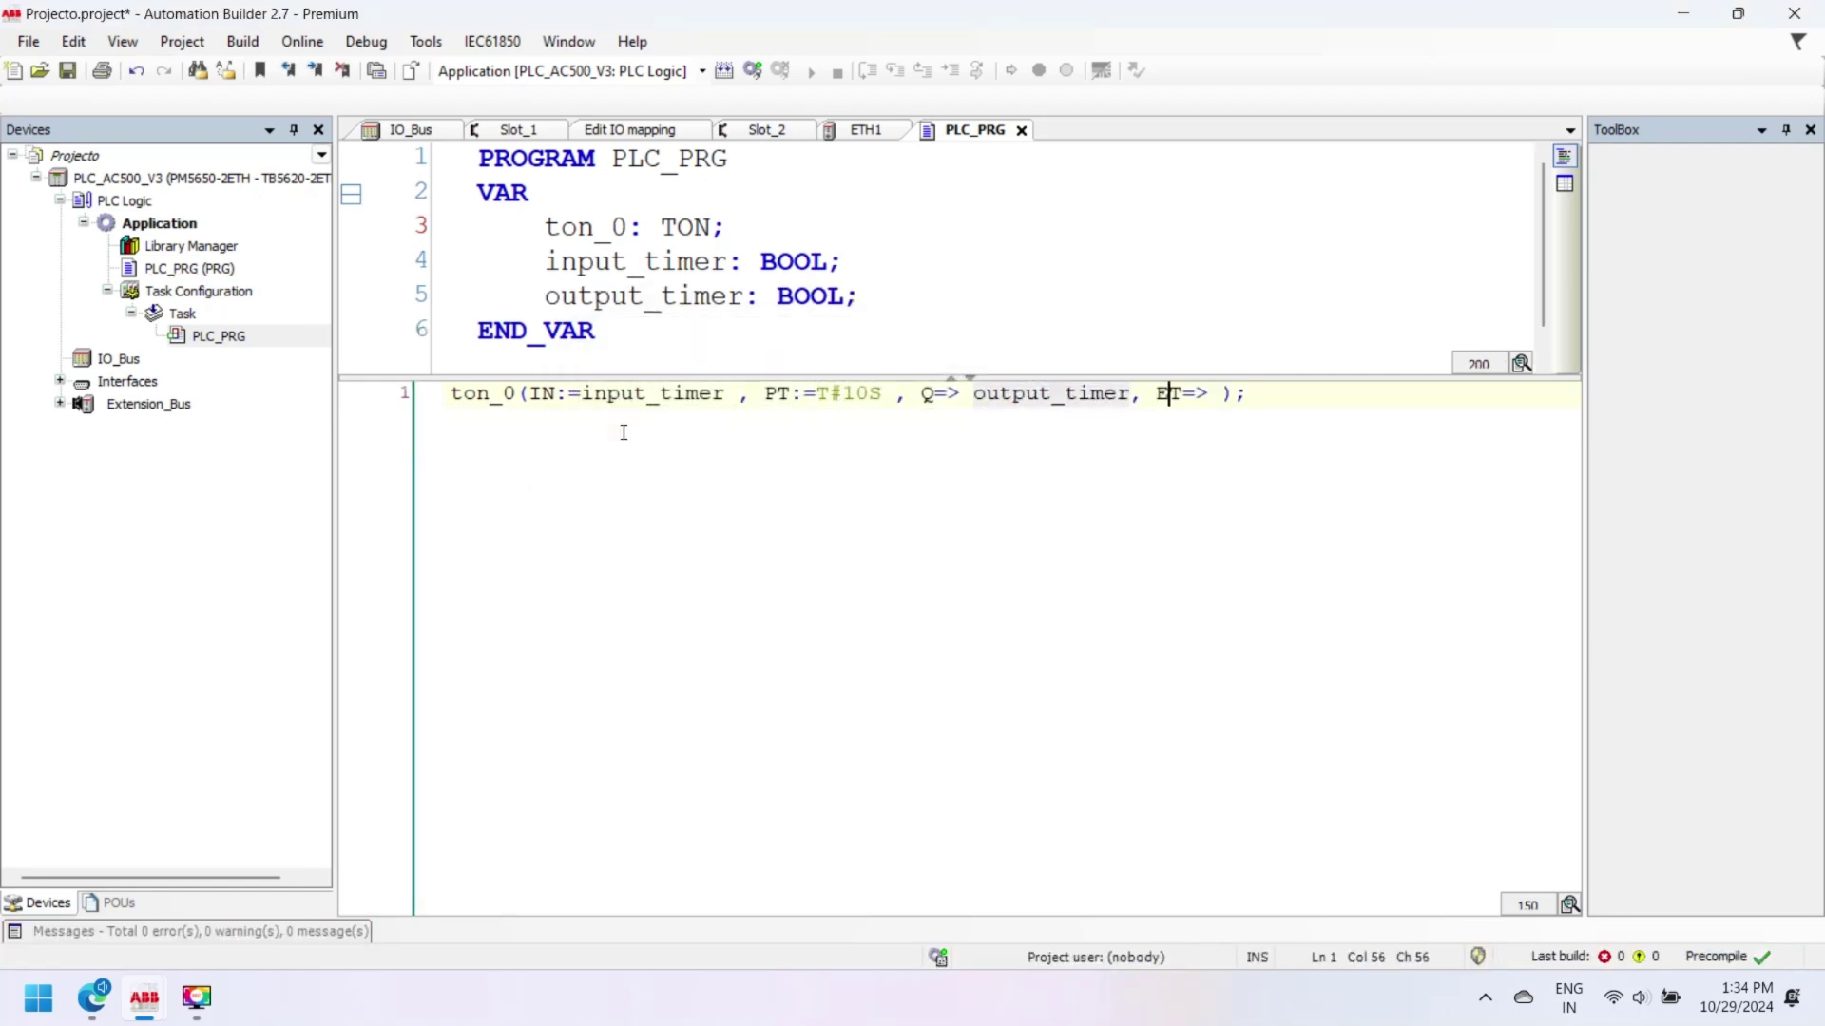
Connect ET to elapsed_time, auto-declared as TIME.
key(Right)
key(Right)
key(Right)
text(lapsed_)
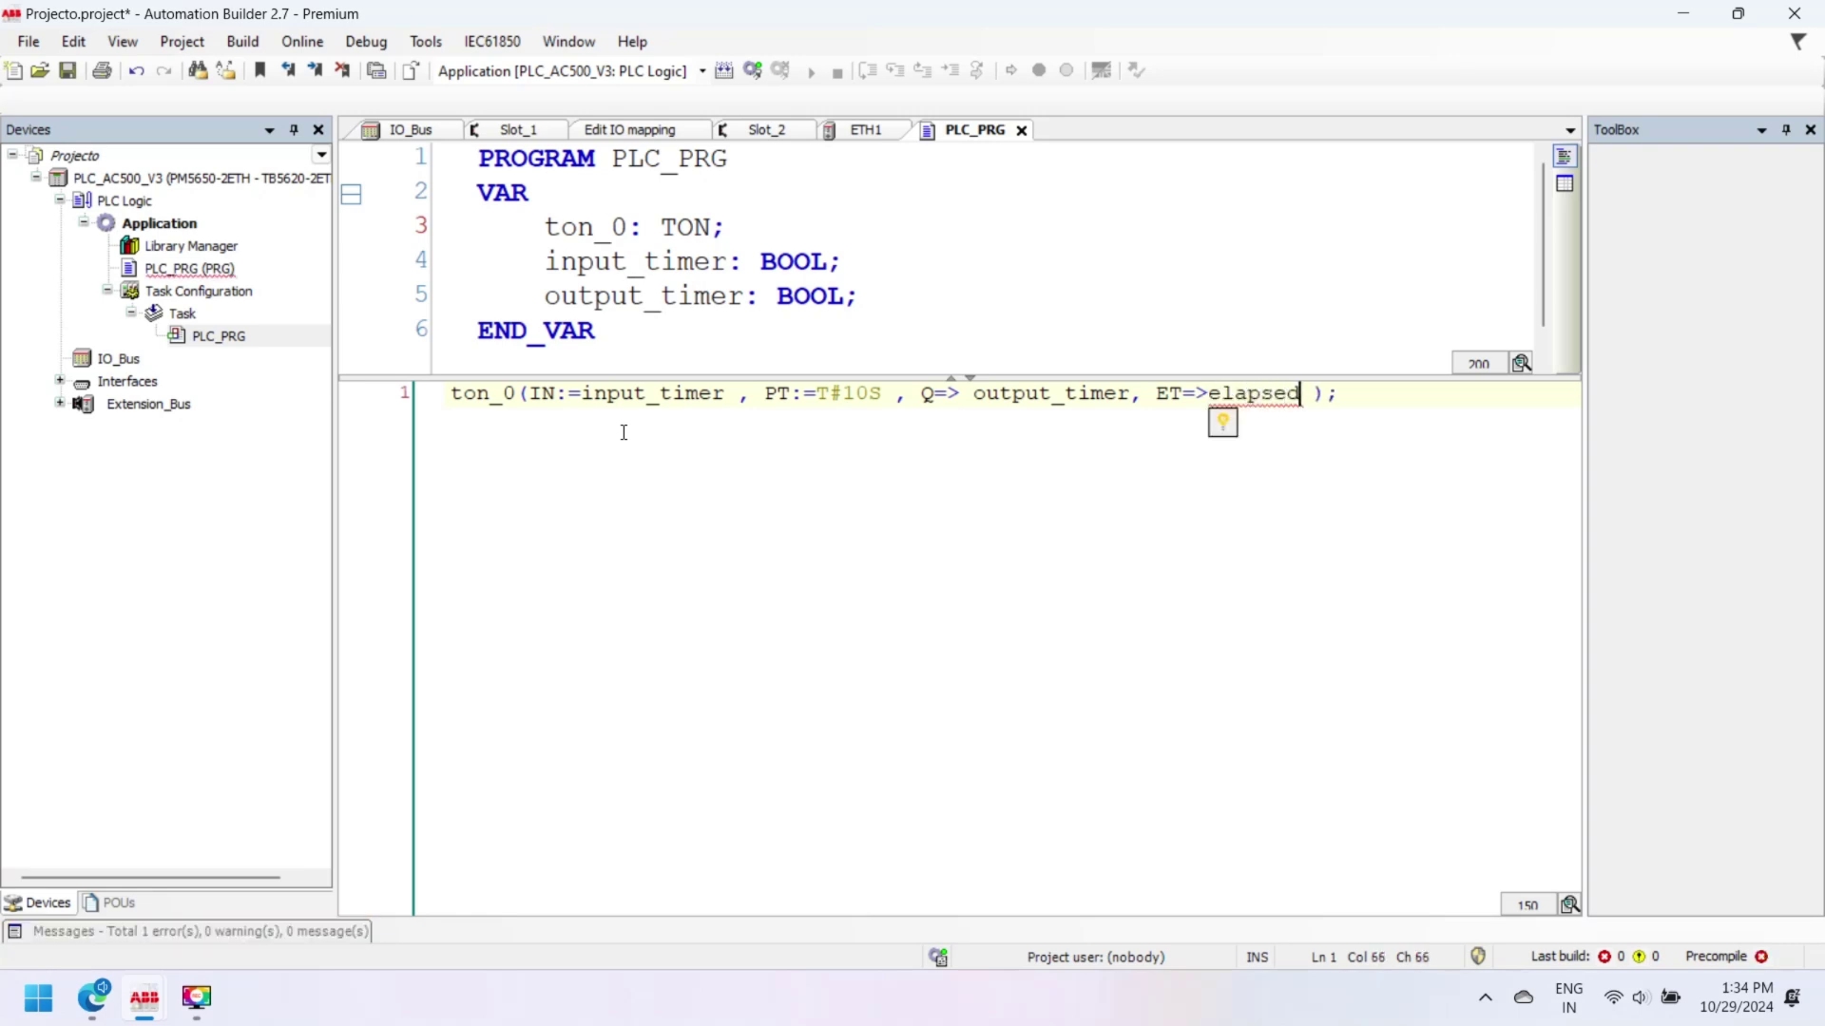
text(time)
key(Return)
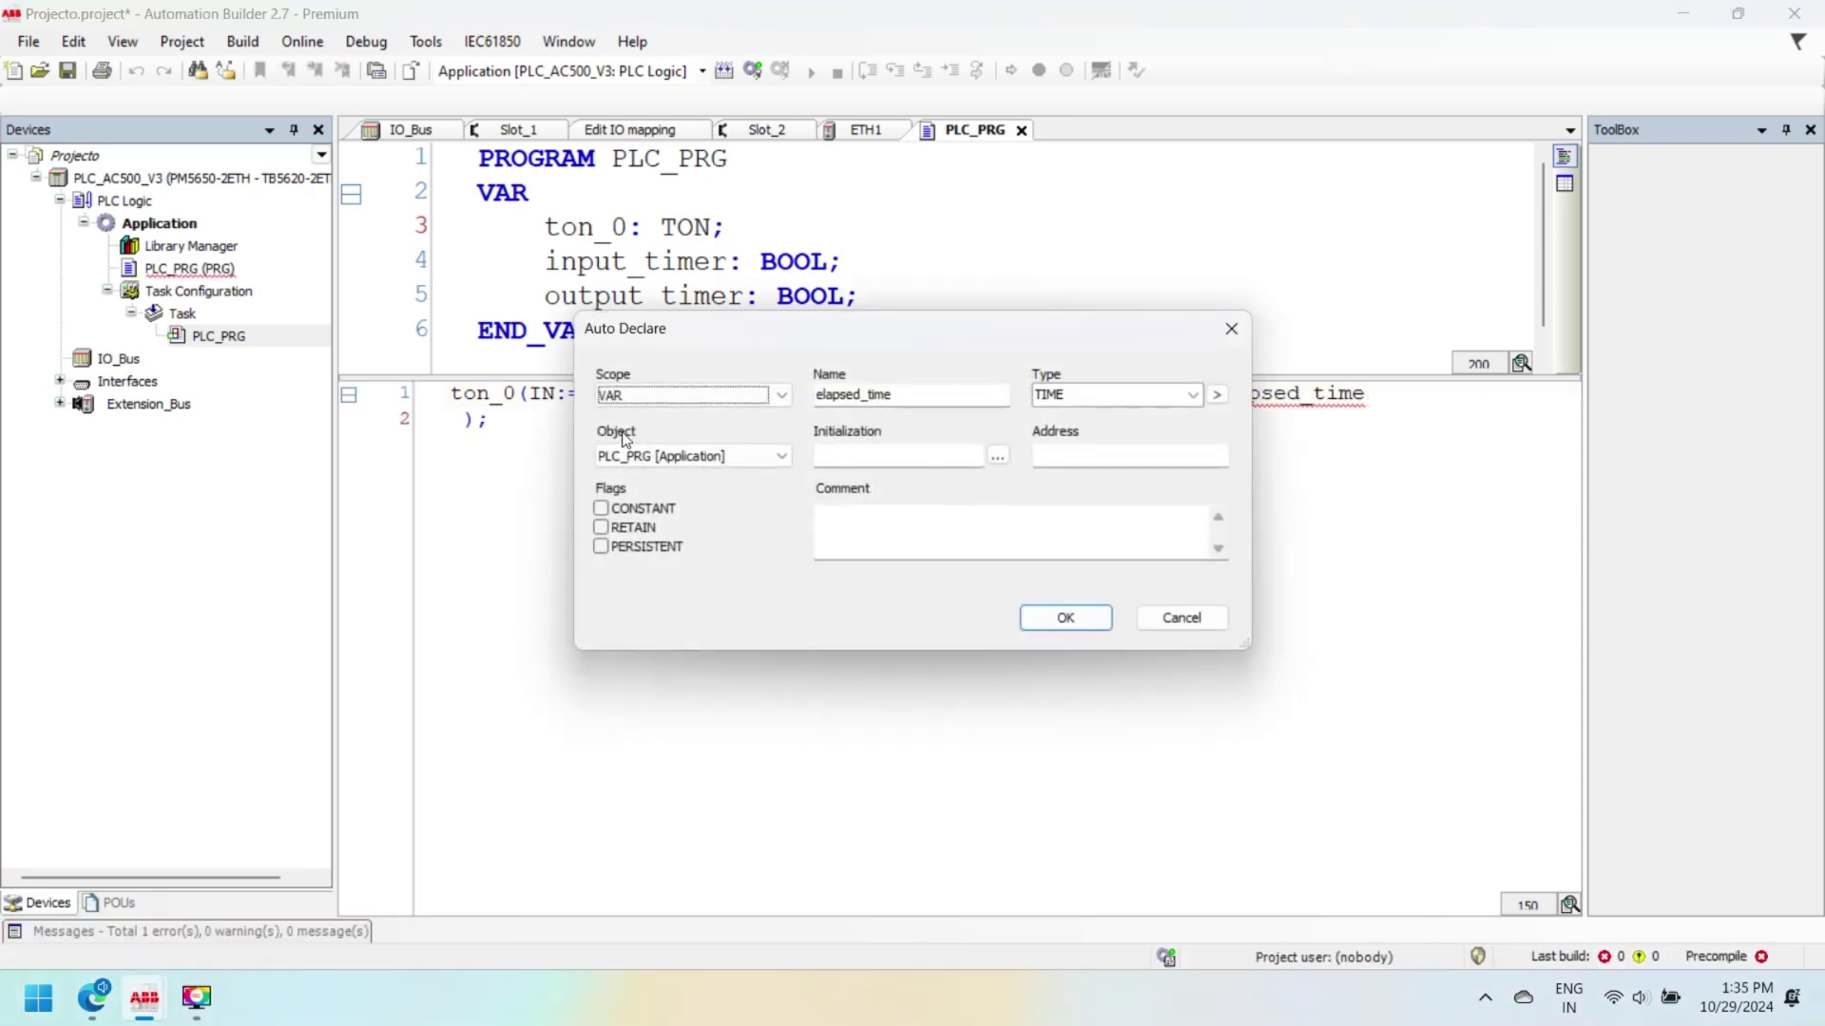
click(1065, 617)
key(BackSpace)
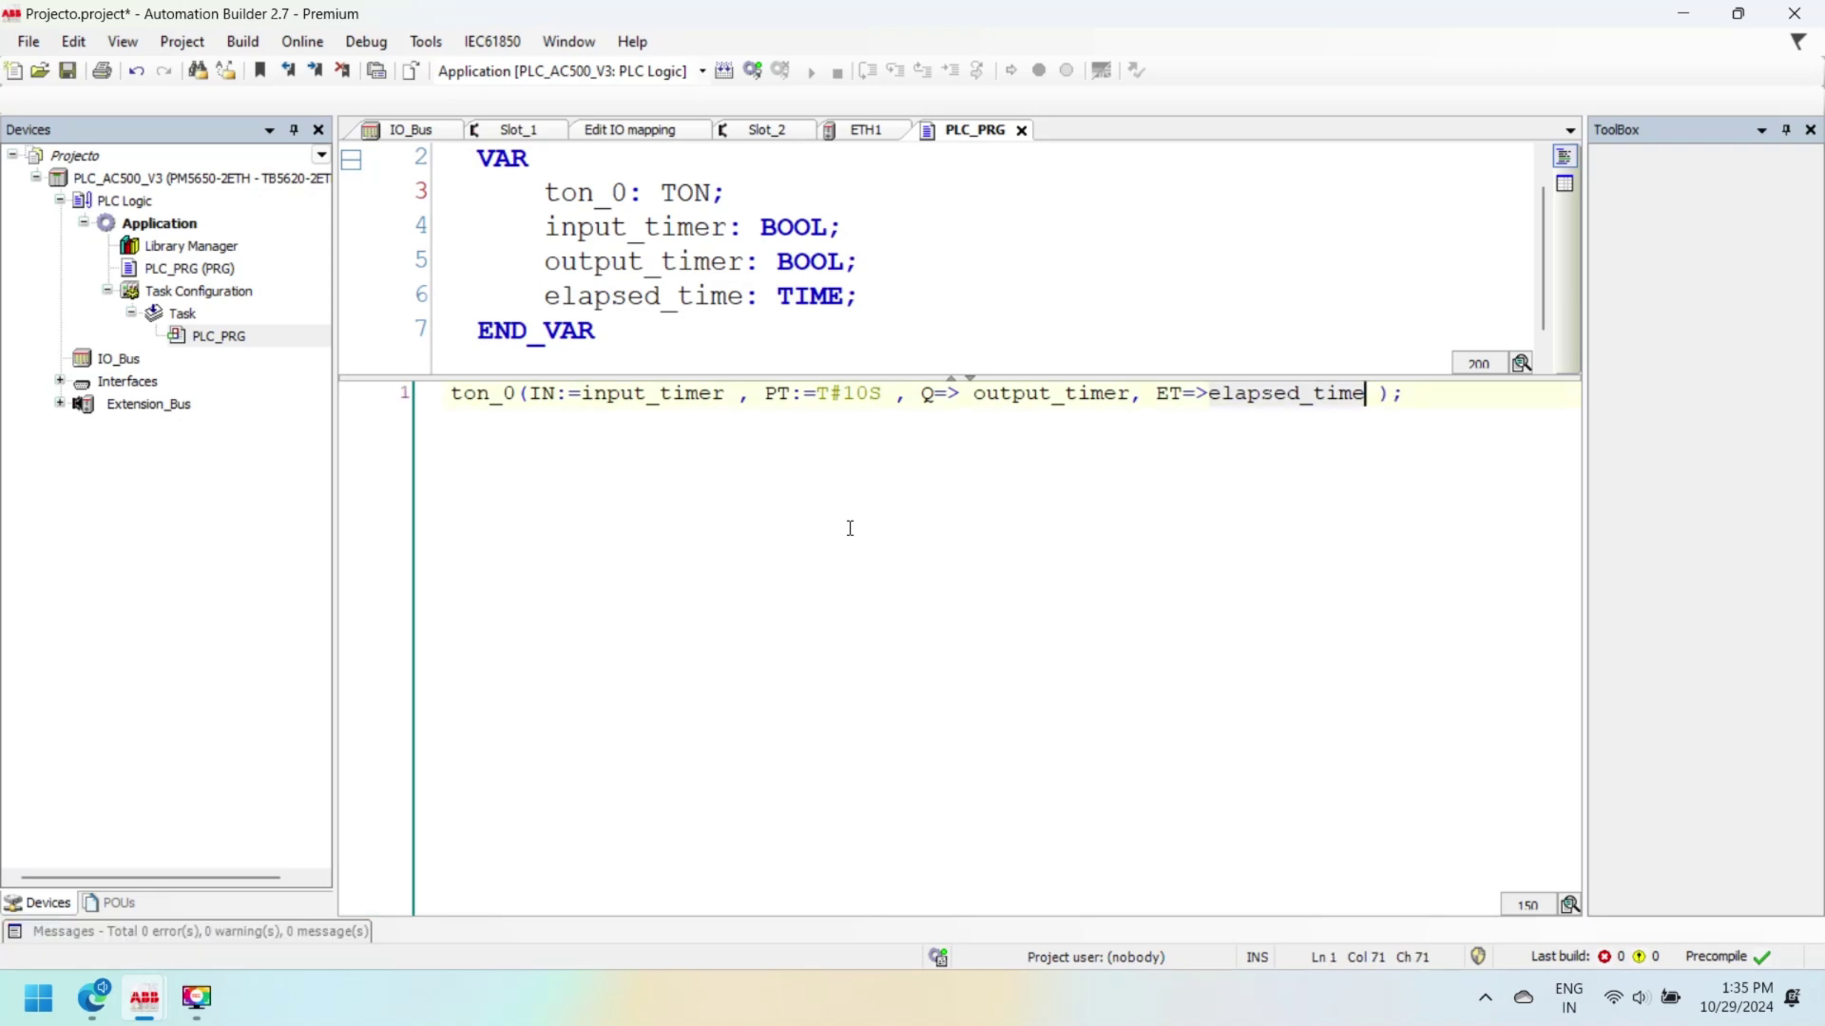
key(End)
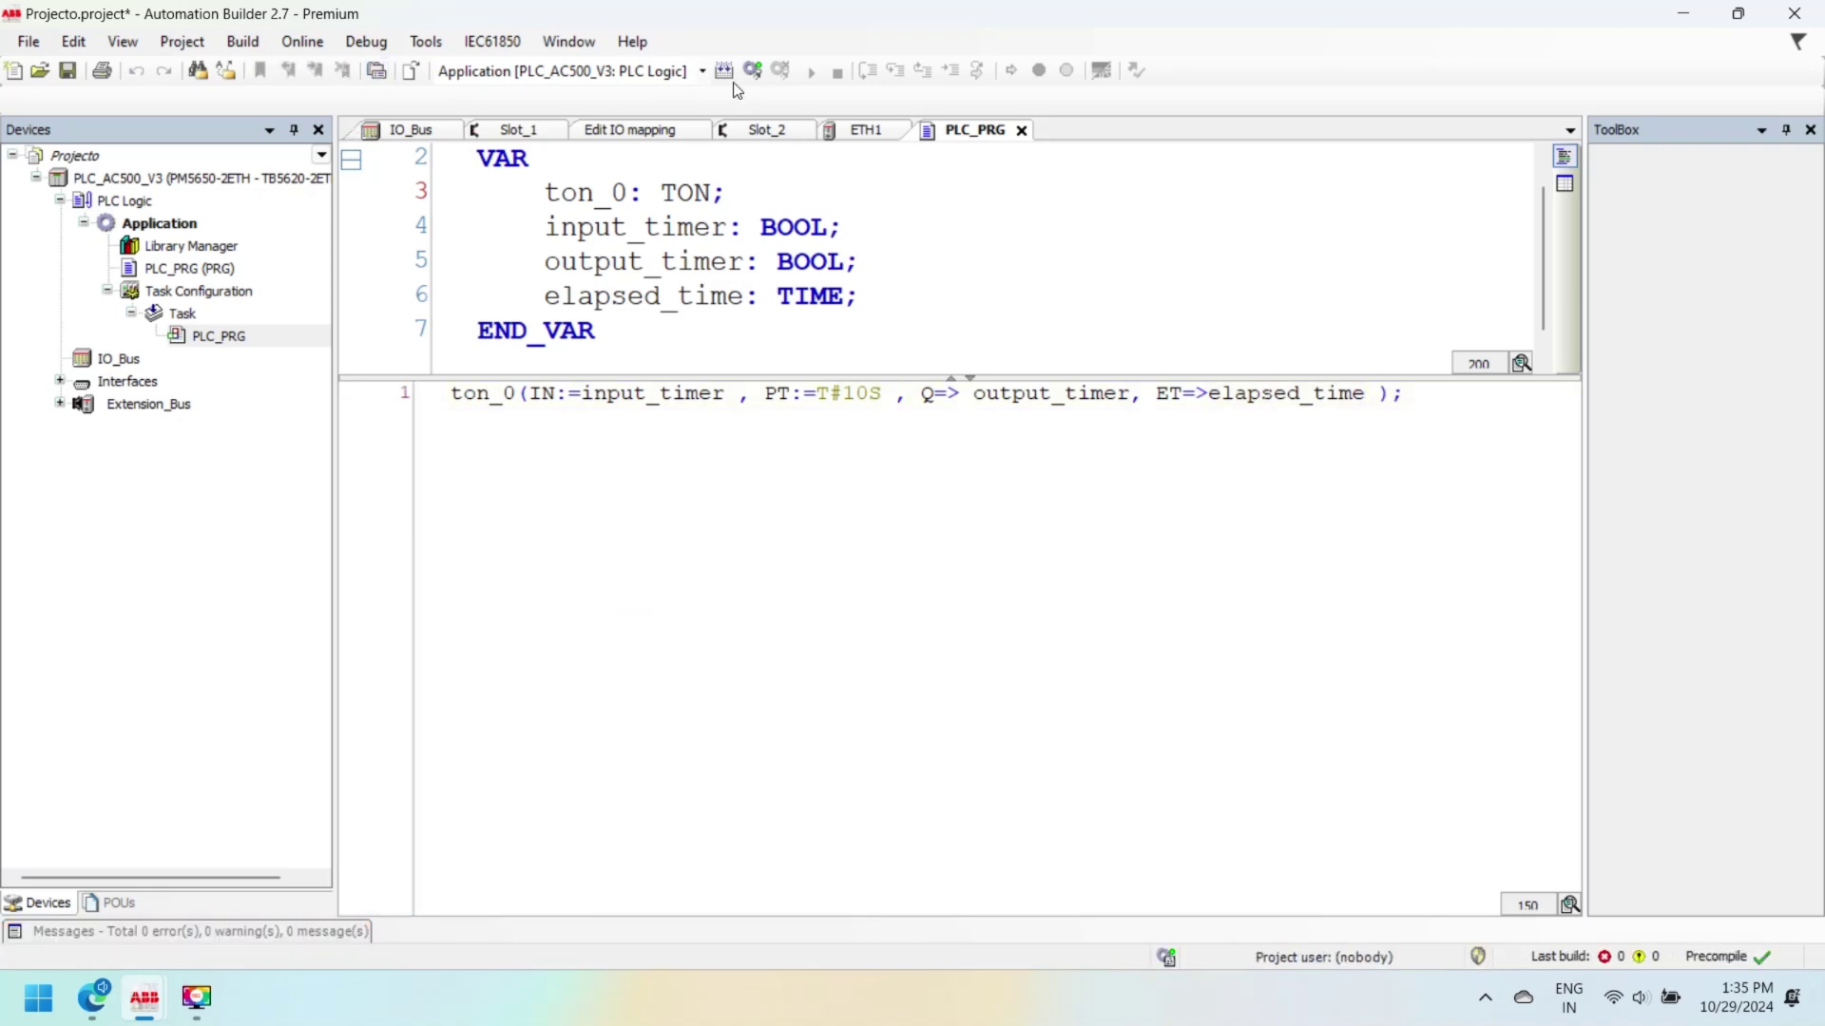
Generate the application code, then enable Simulation from the Online menu.
click(723, 73)
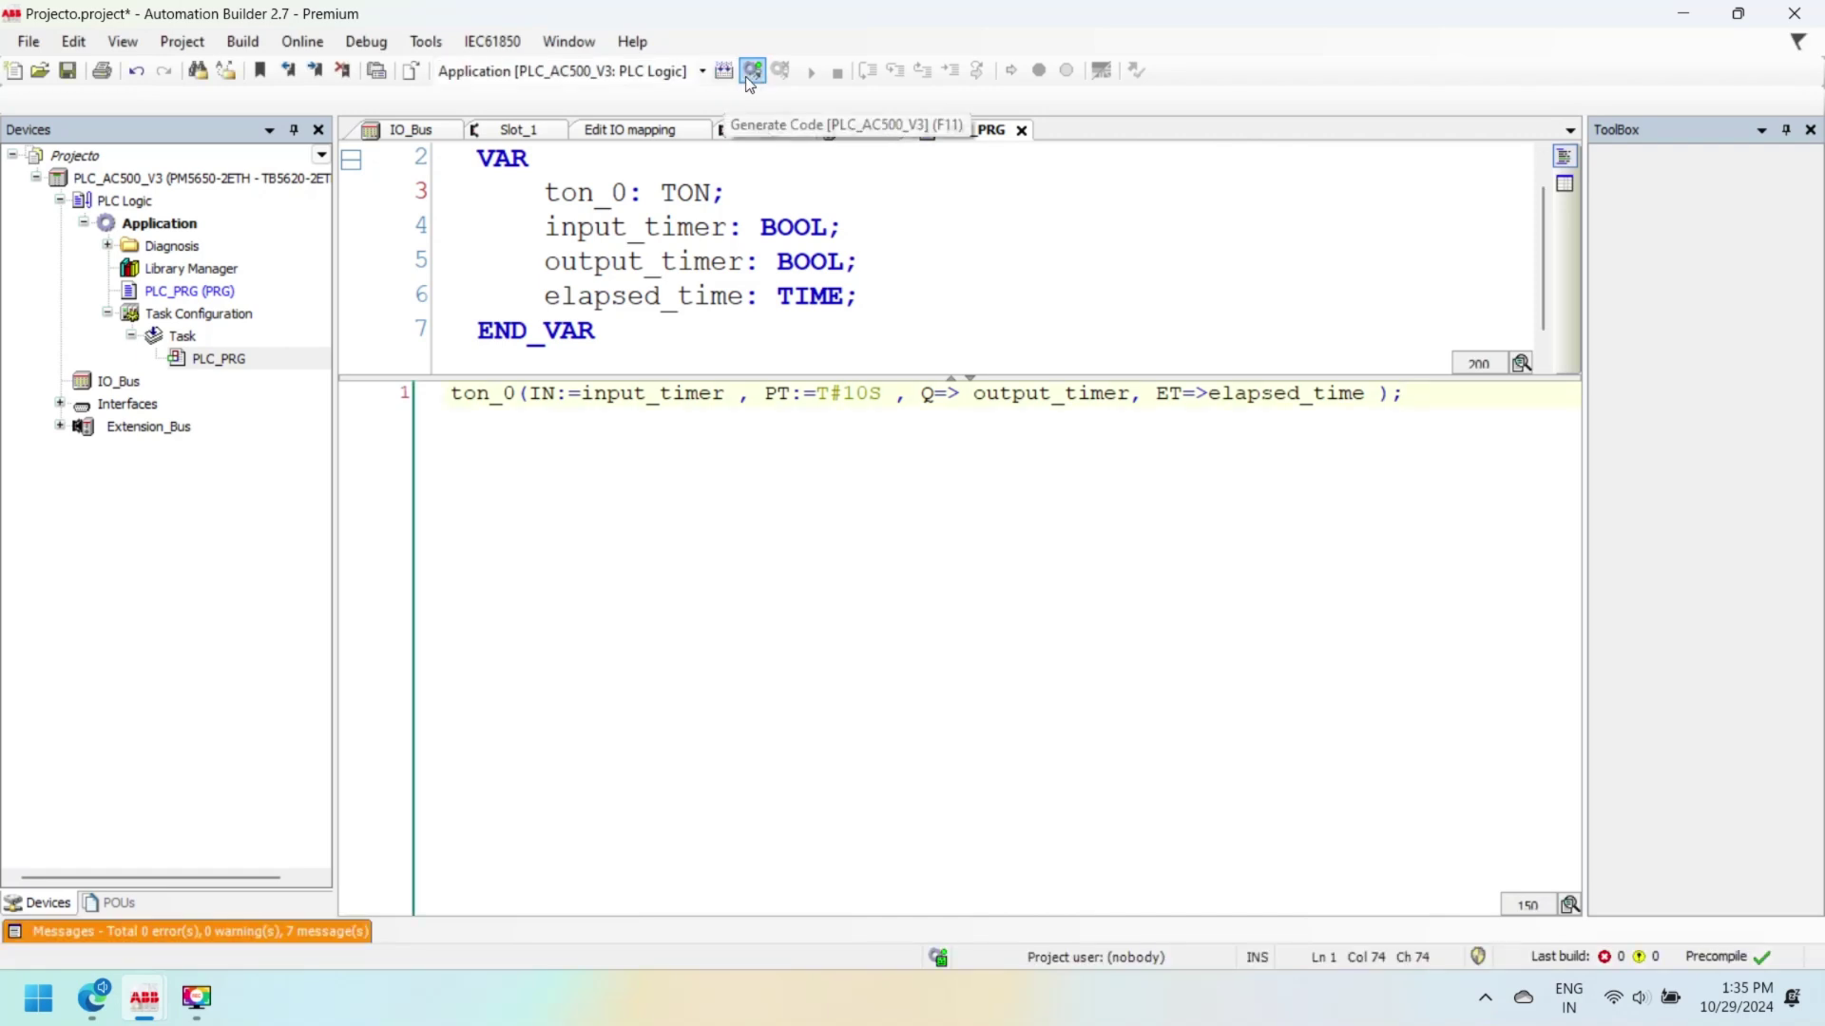
click(388, 47)
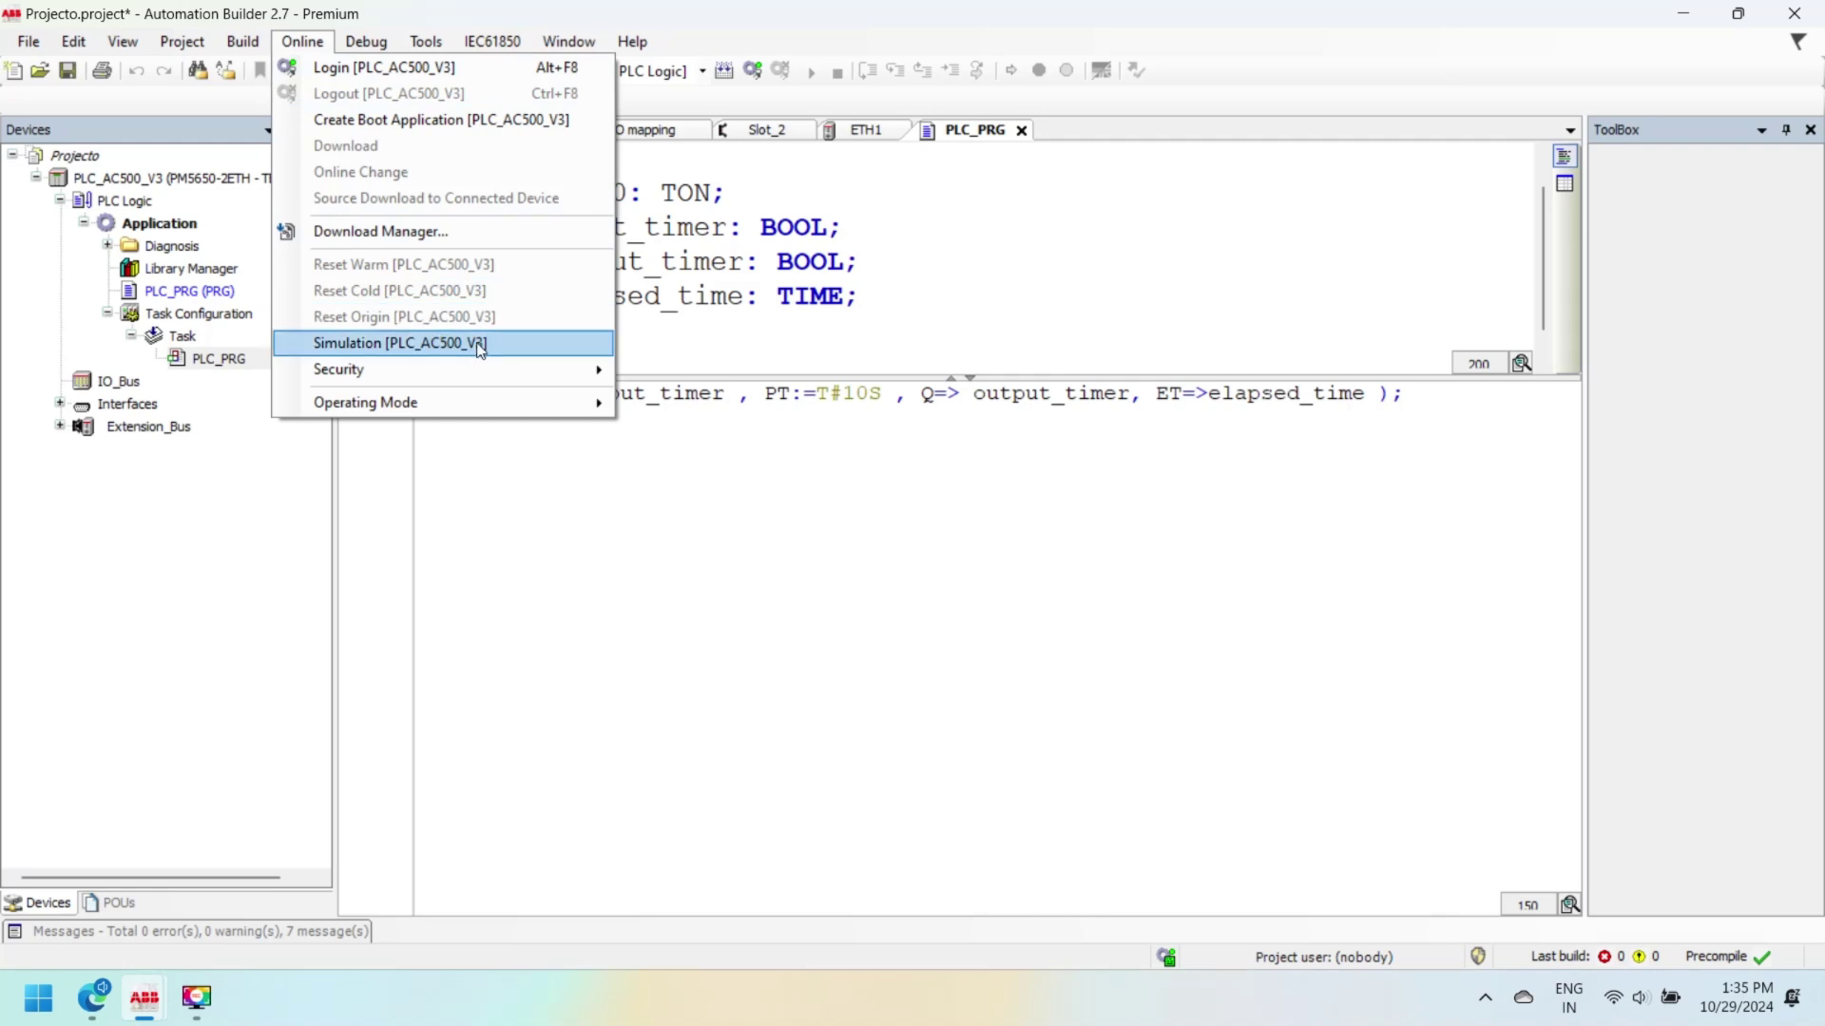
click(579, 341)
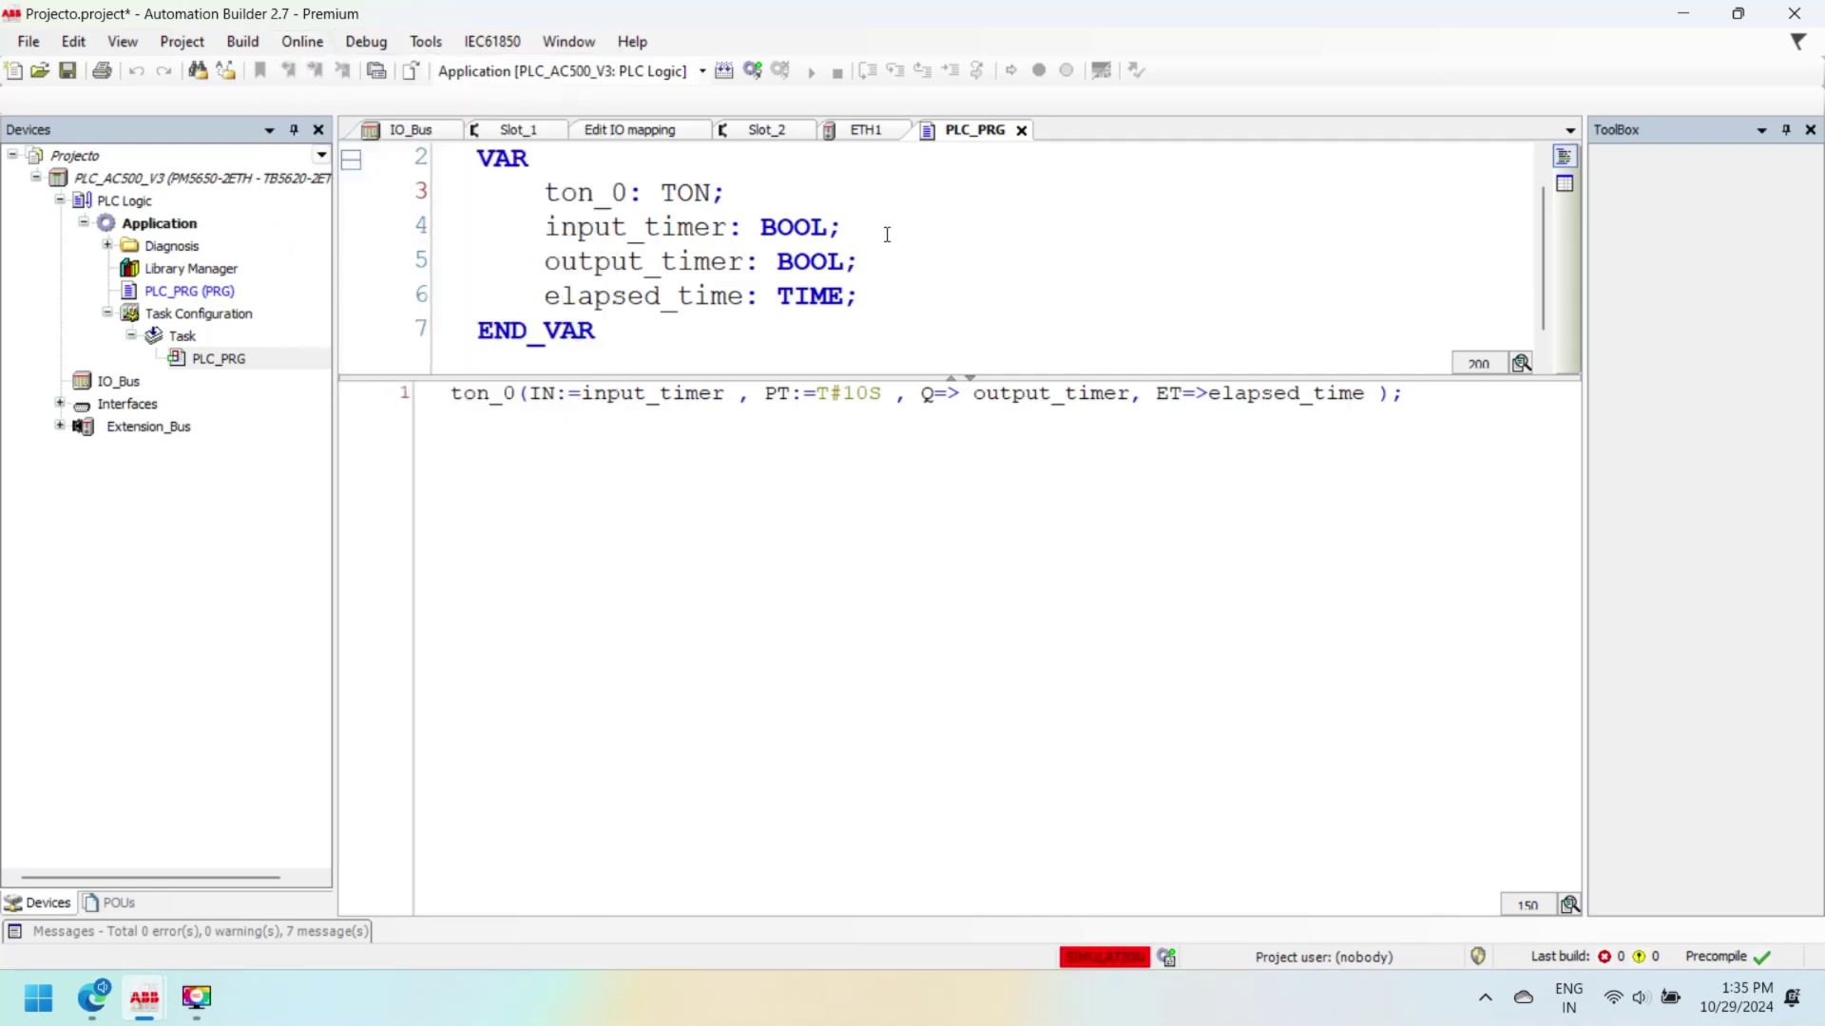
Log in to the simulated PLC, dismiss the license warning, and download the application.
click(752, 70)
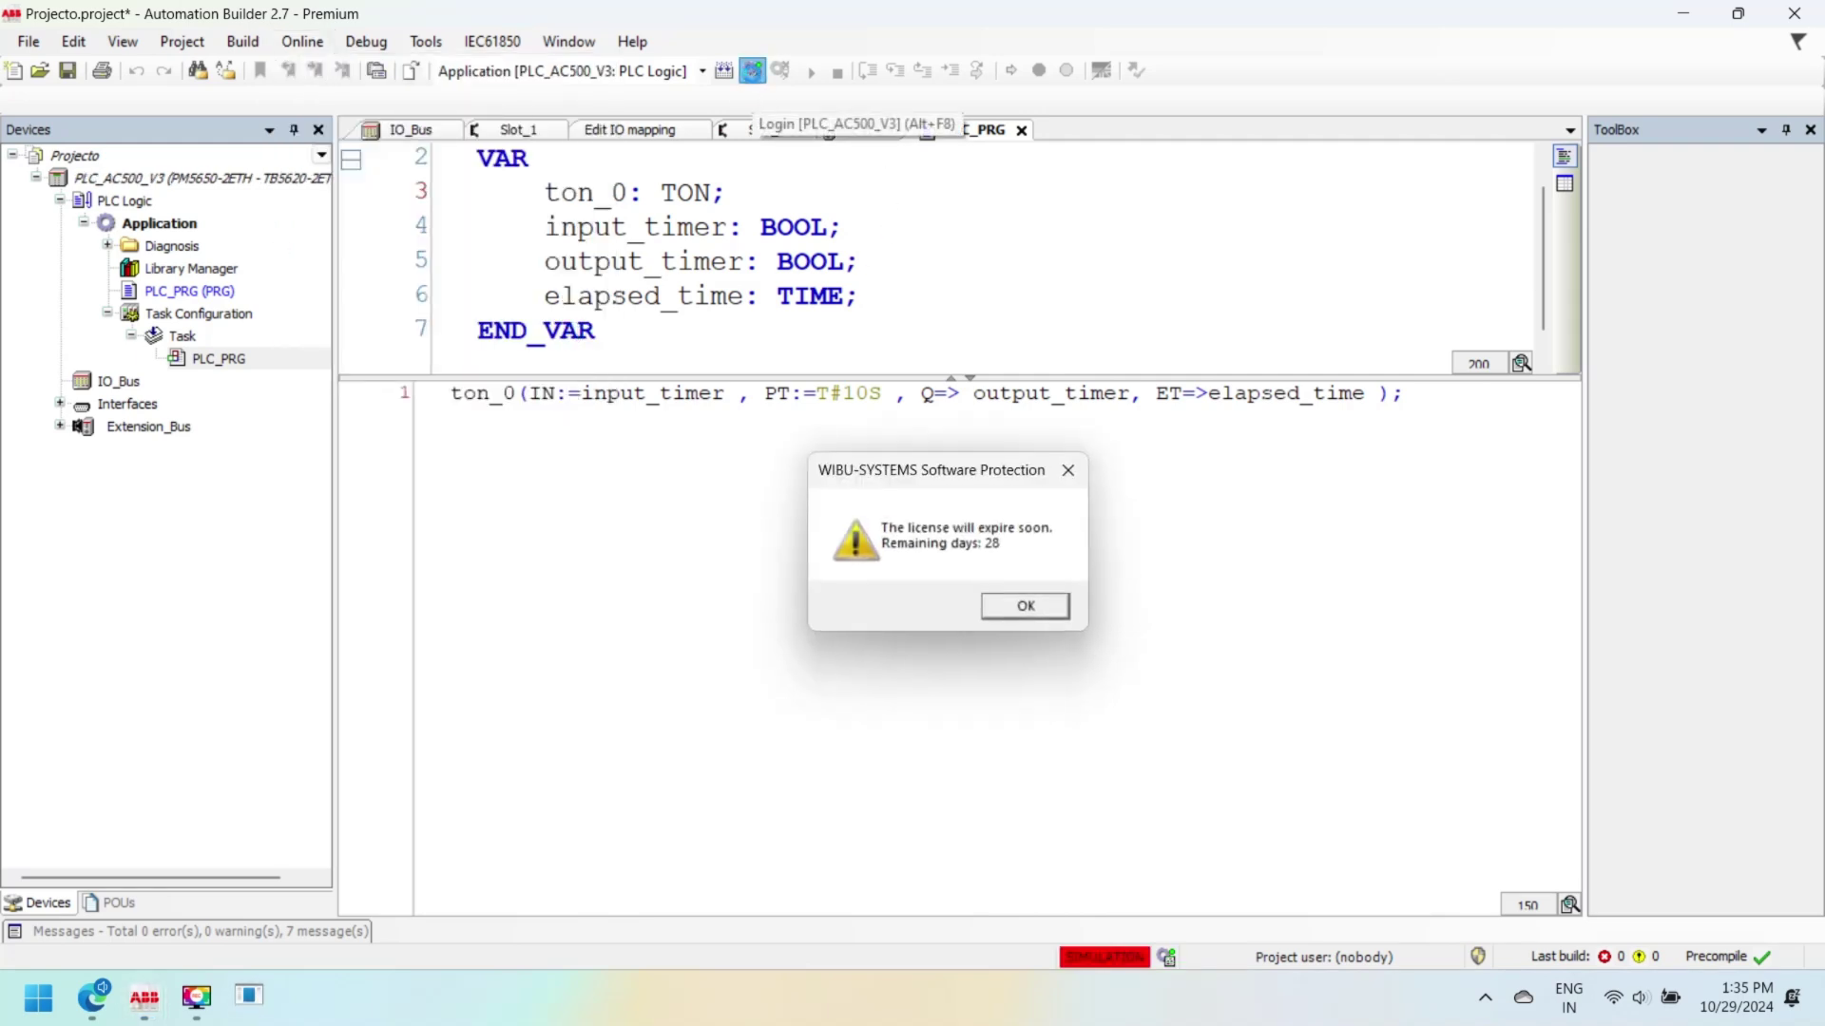
click(1043, 620)
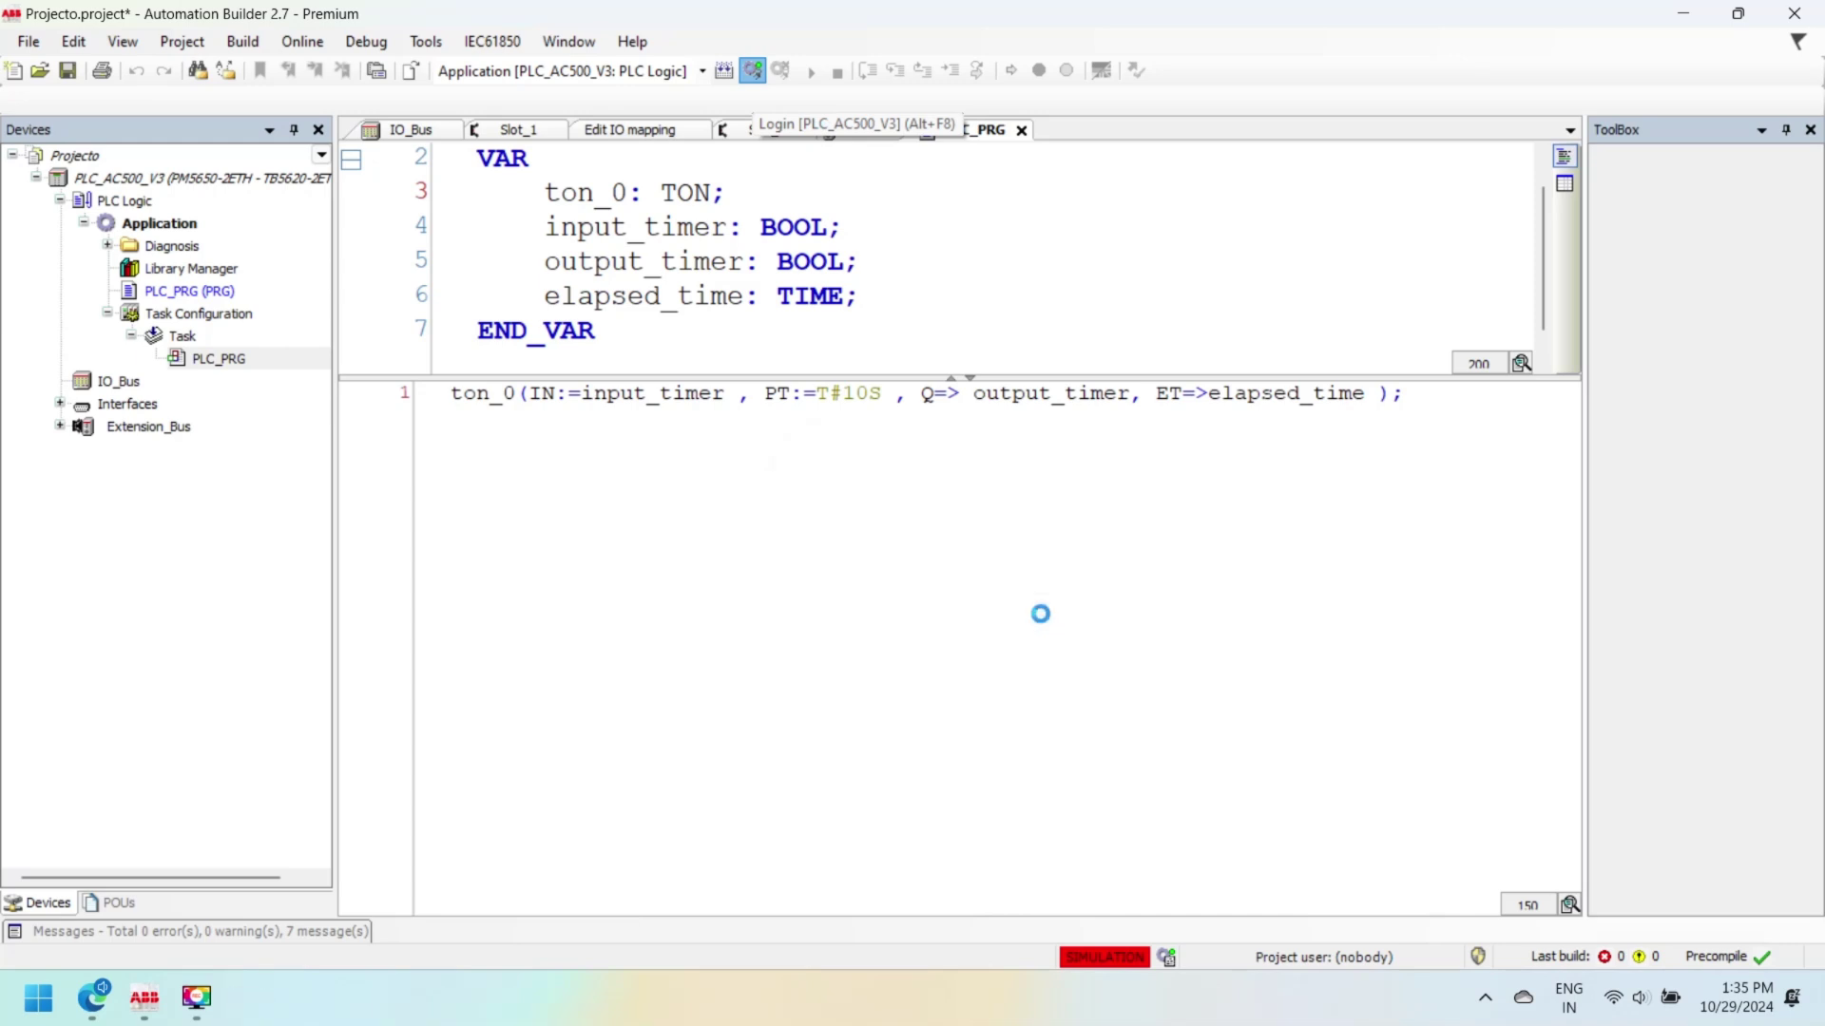
click(877, 544)
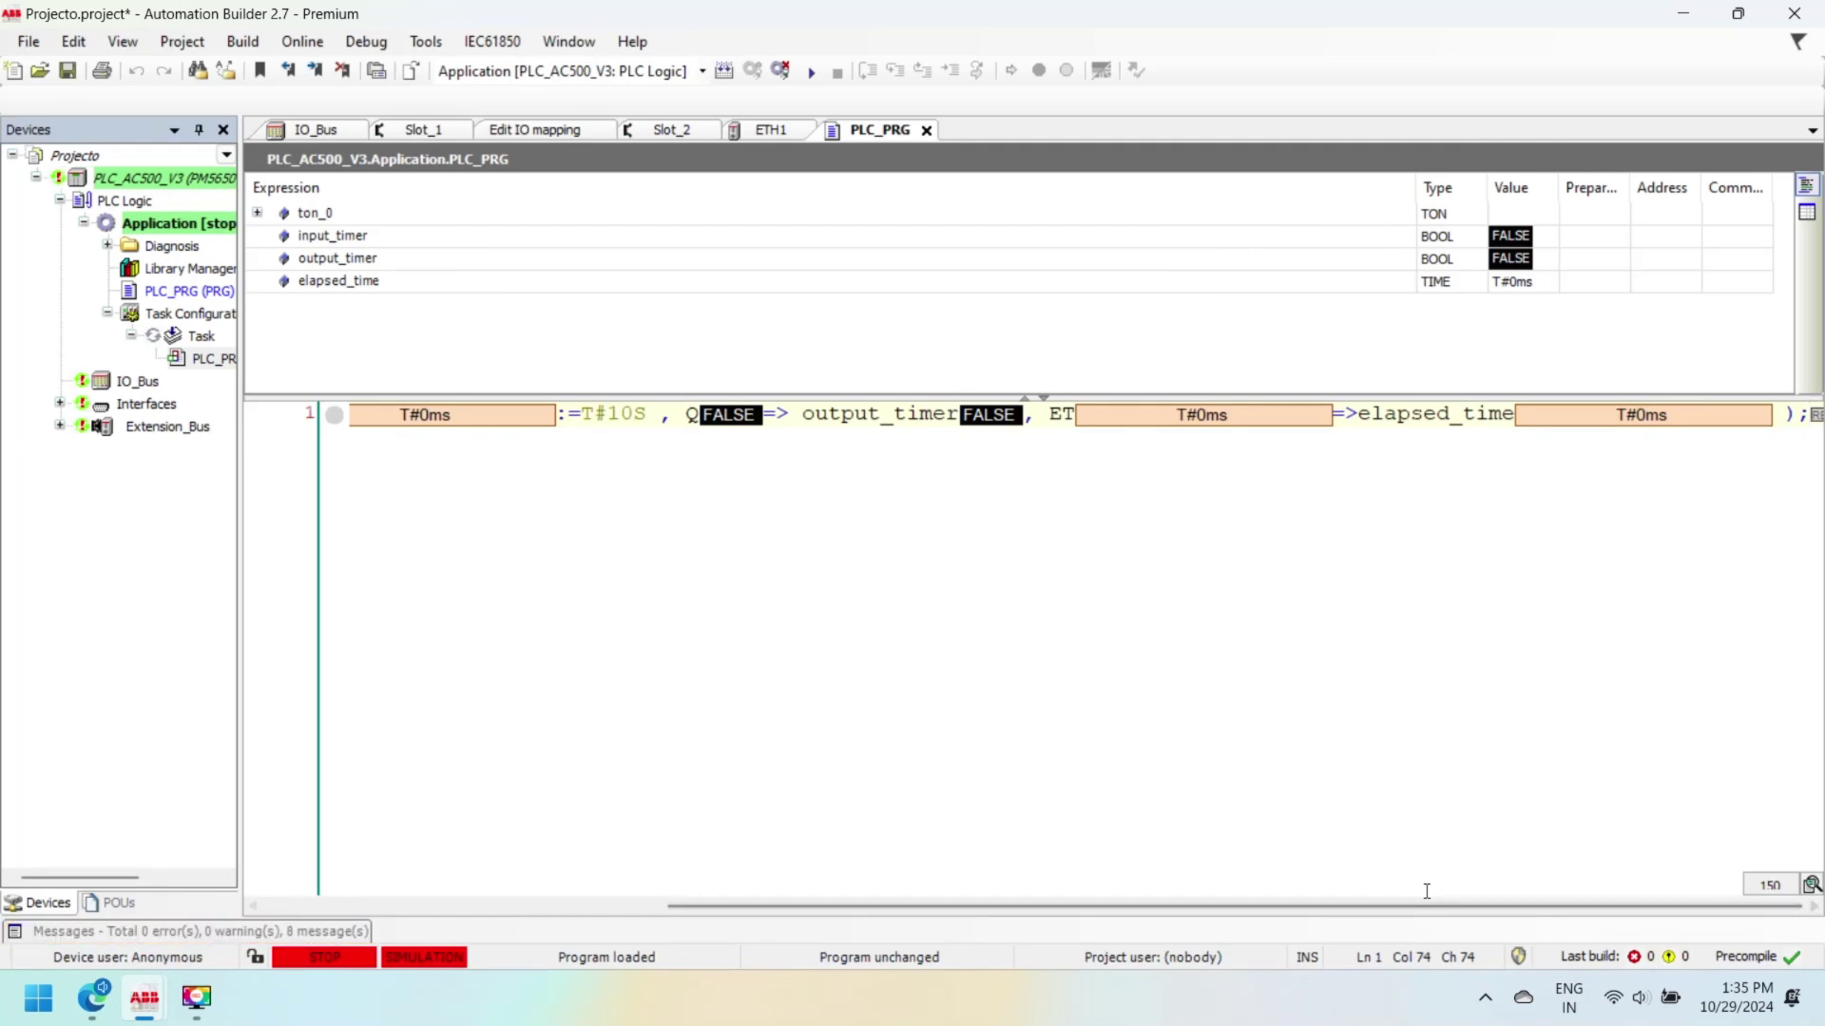
click(302, 436)
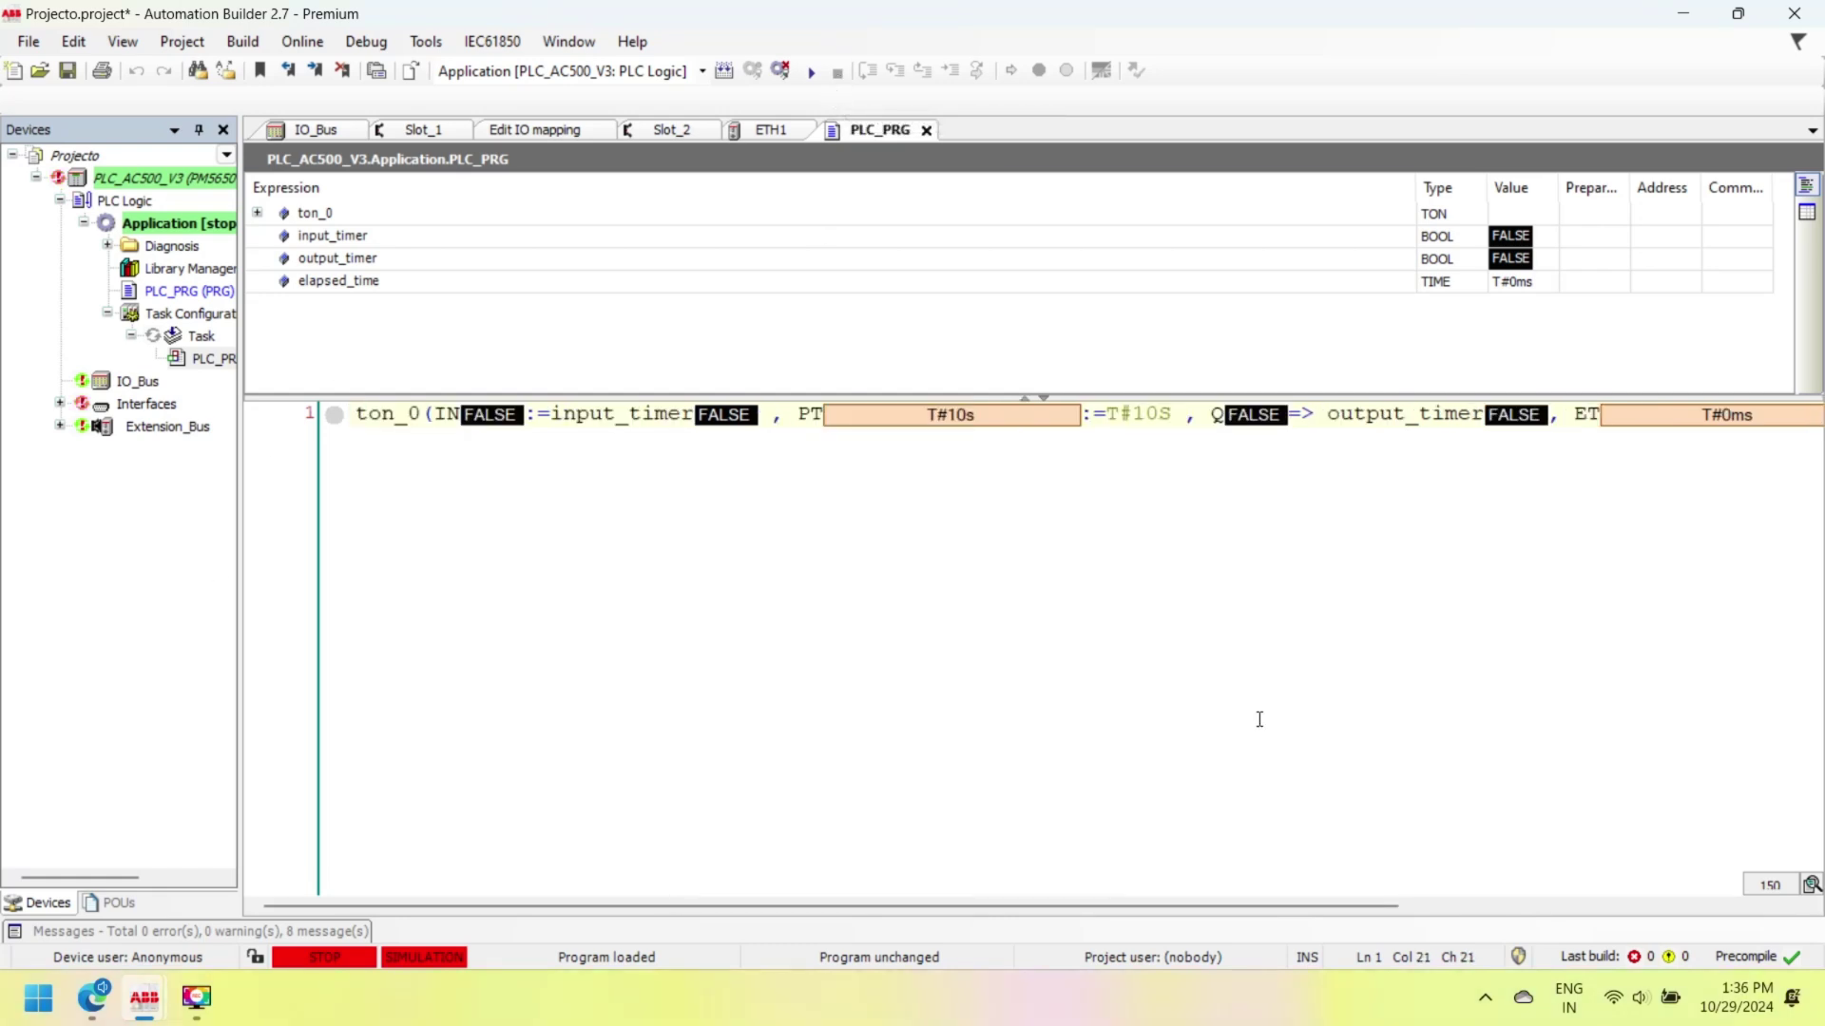
Start the application and write TRUE to input_timer, watching elapsed_time climb to T#10s.
click(814, 77)
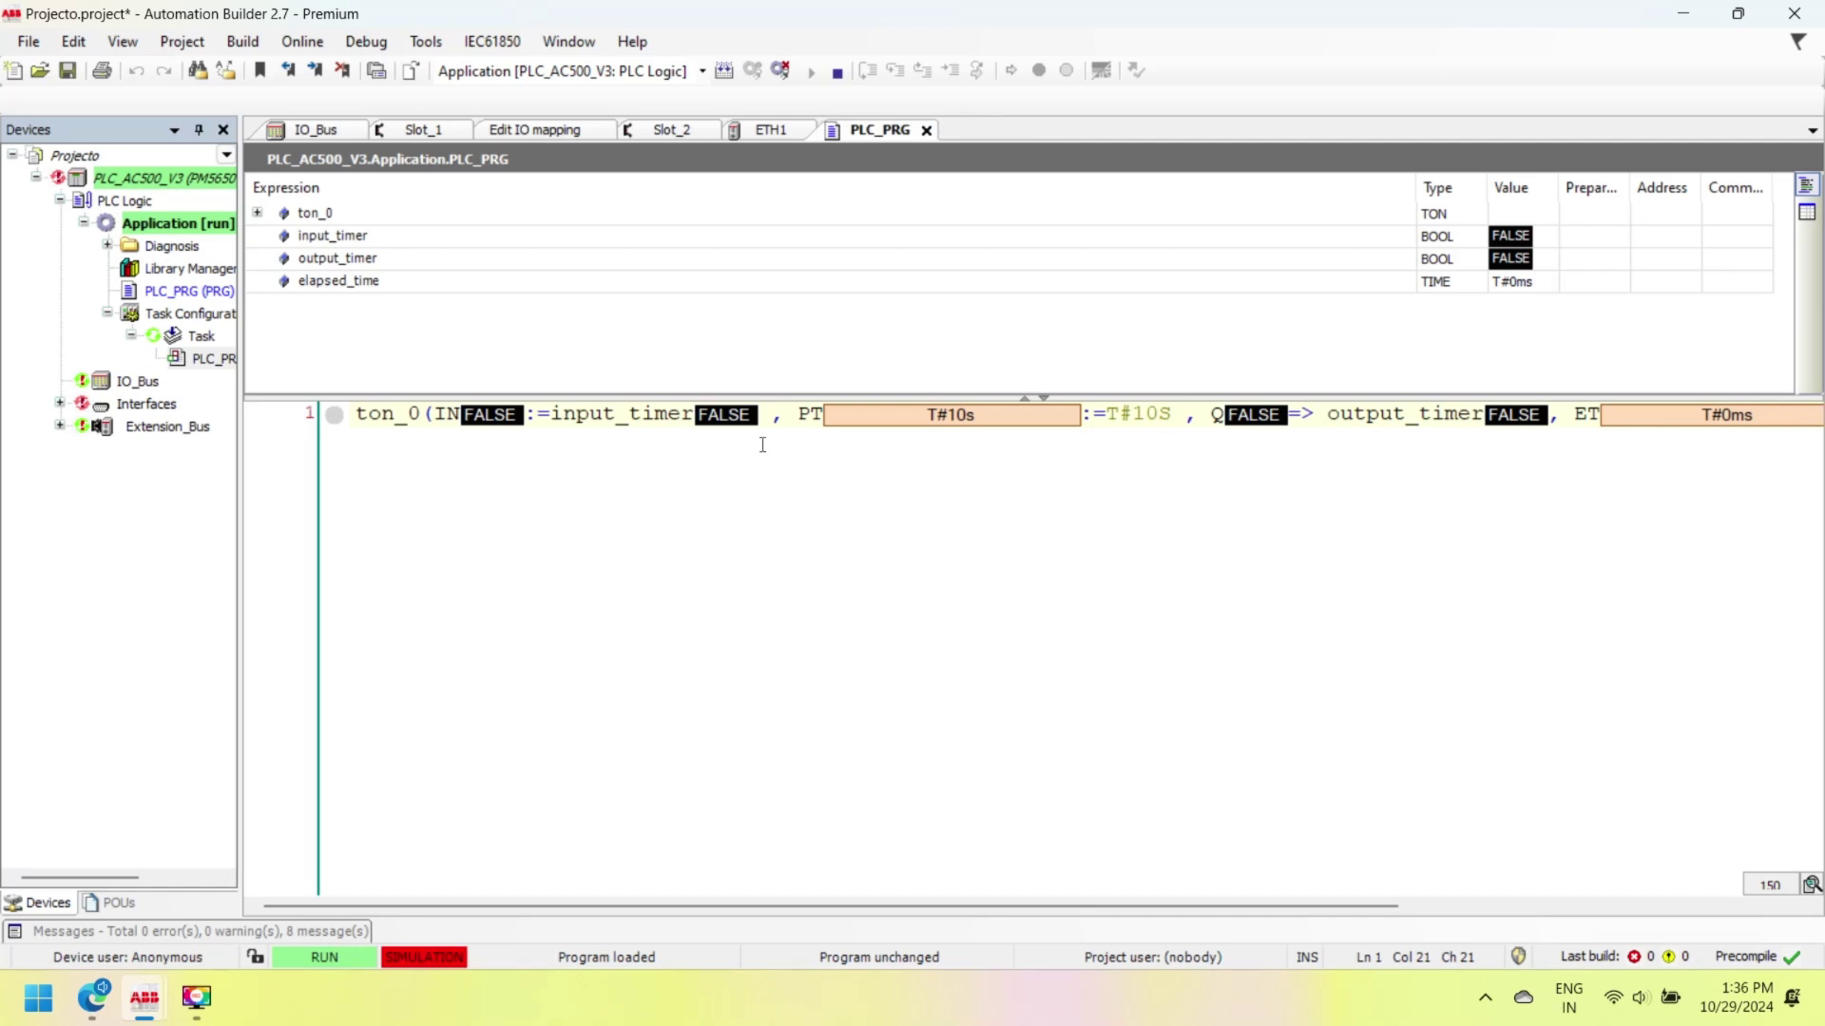
double_click(741, 415)
right_click(742, 415)
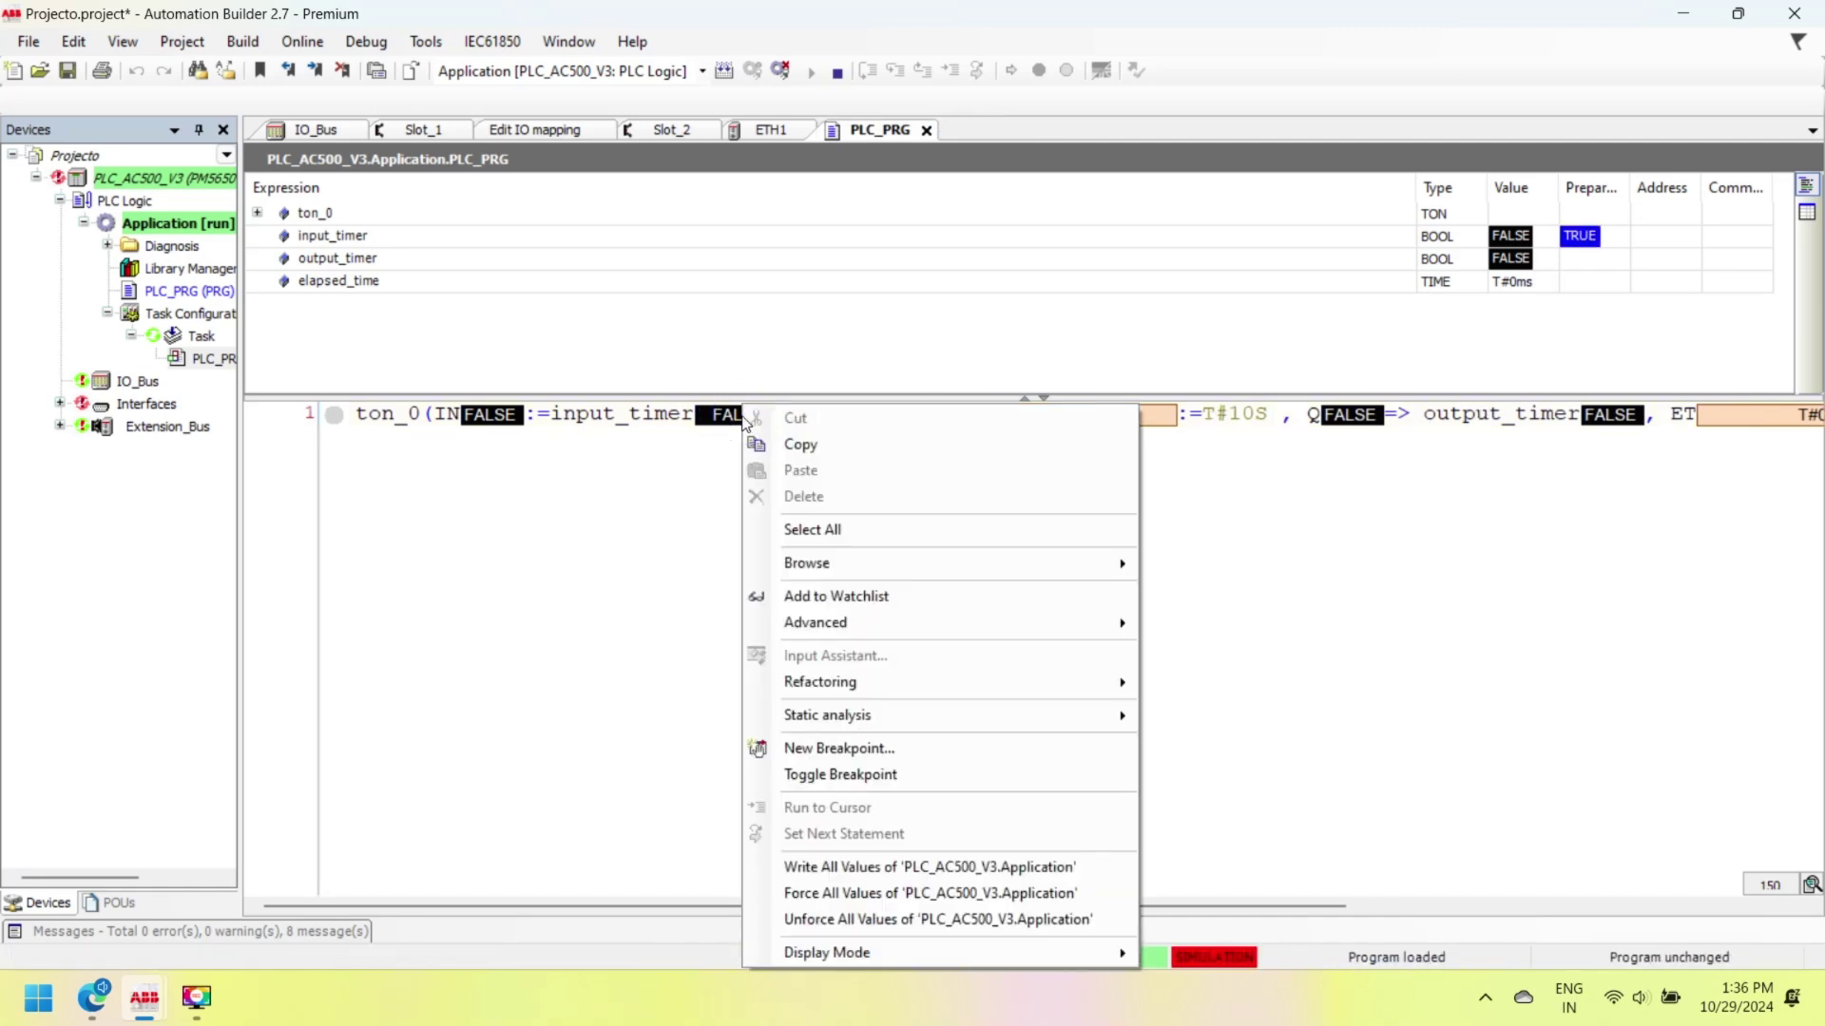
click(817, 866)
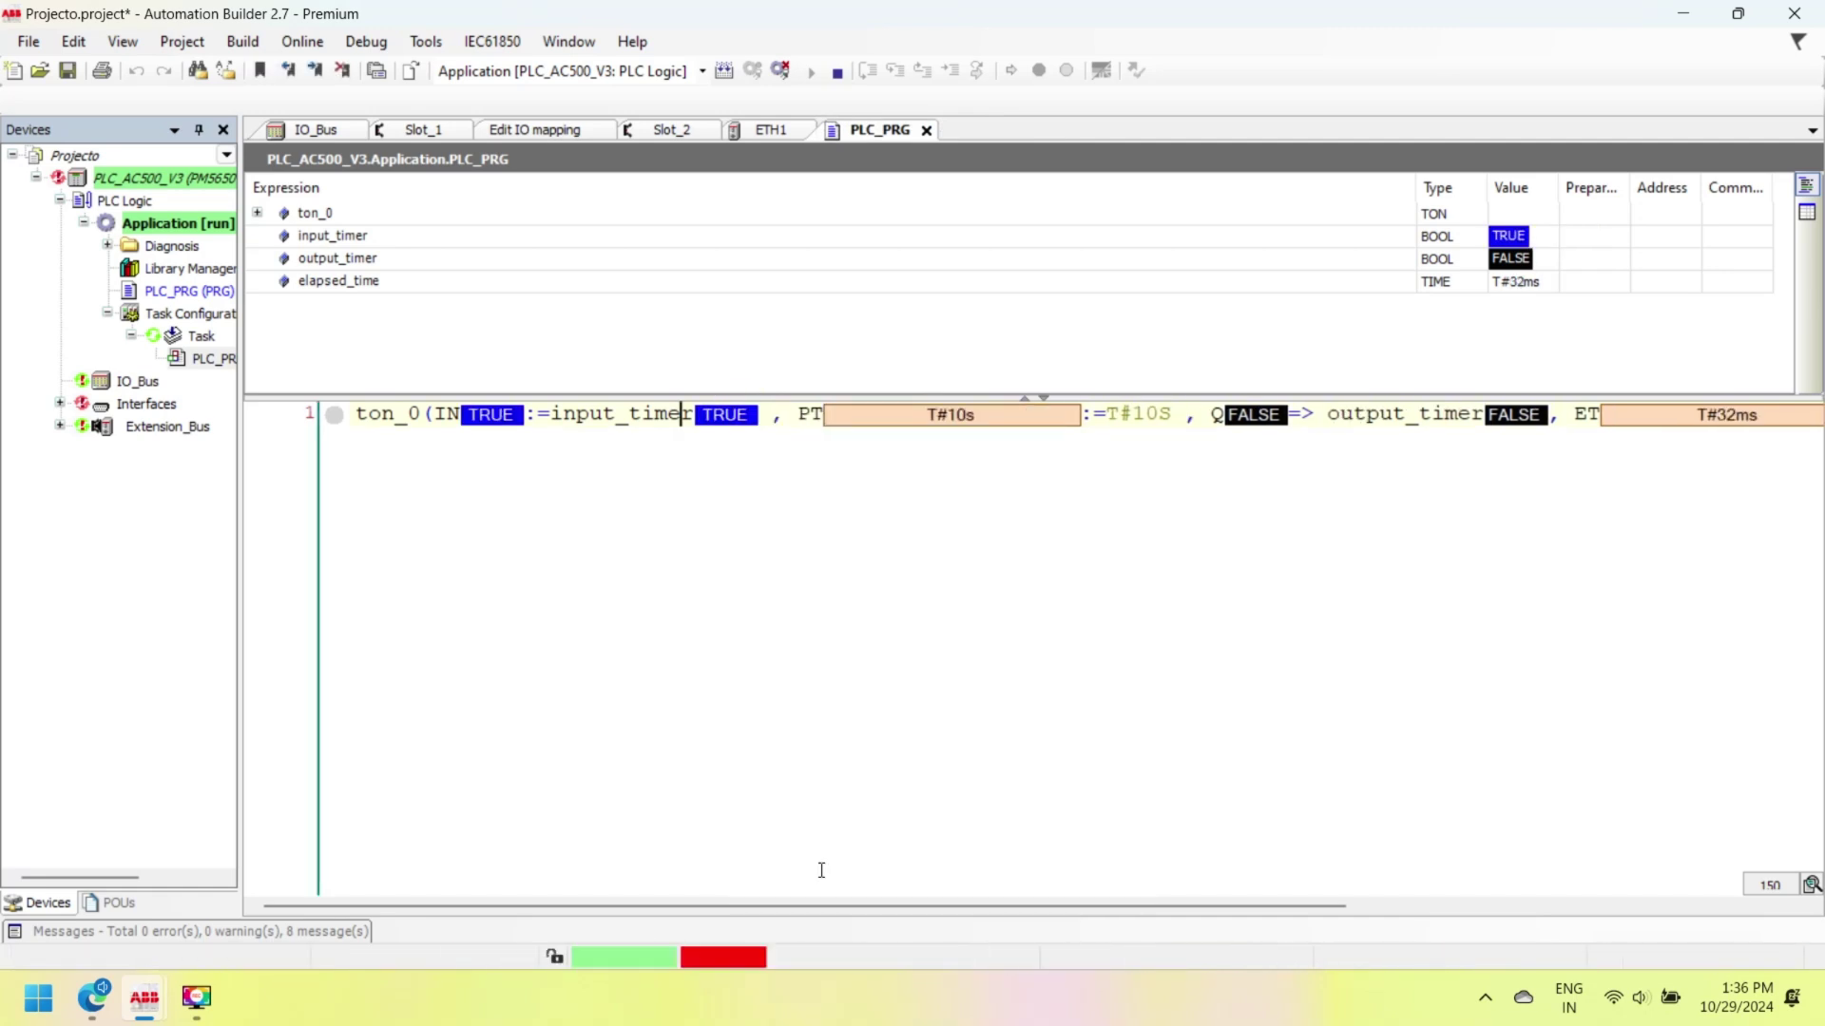
click(1539, 284)
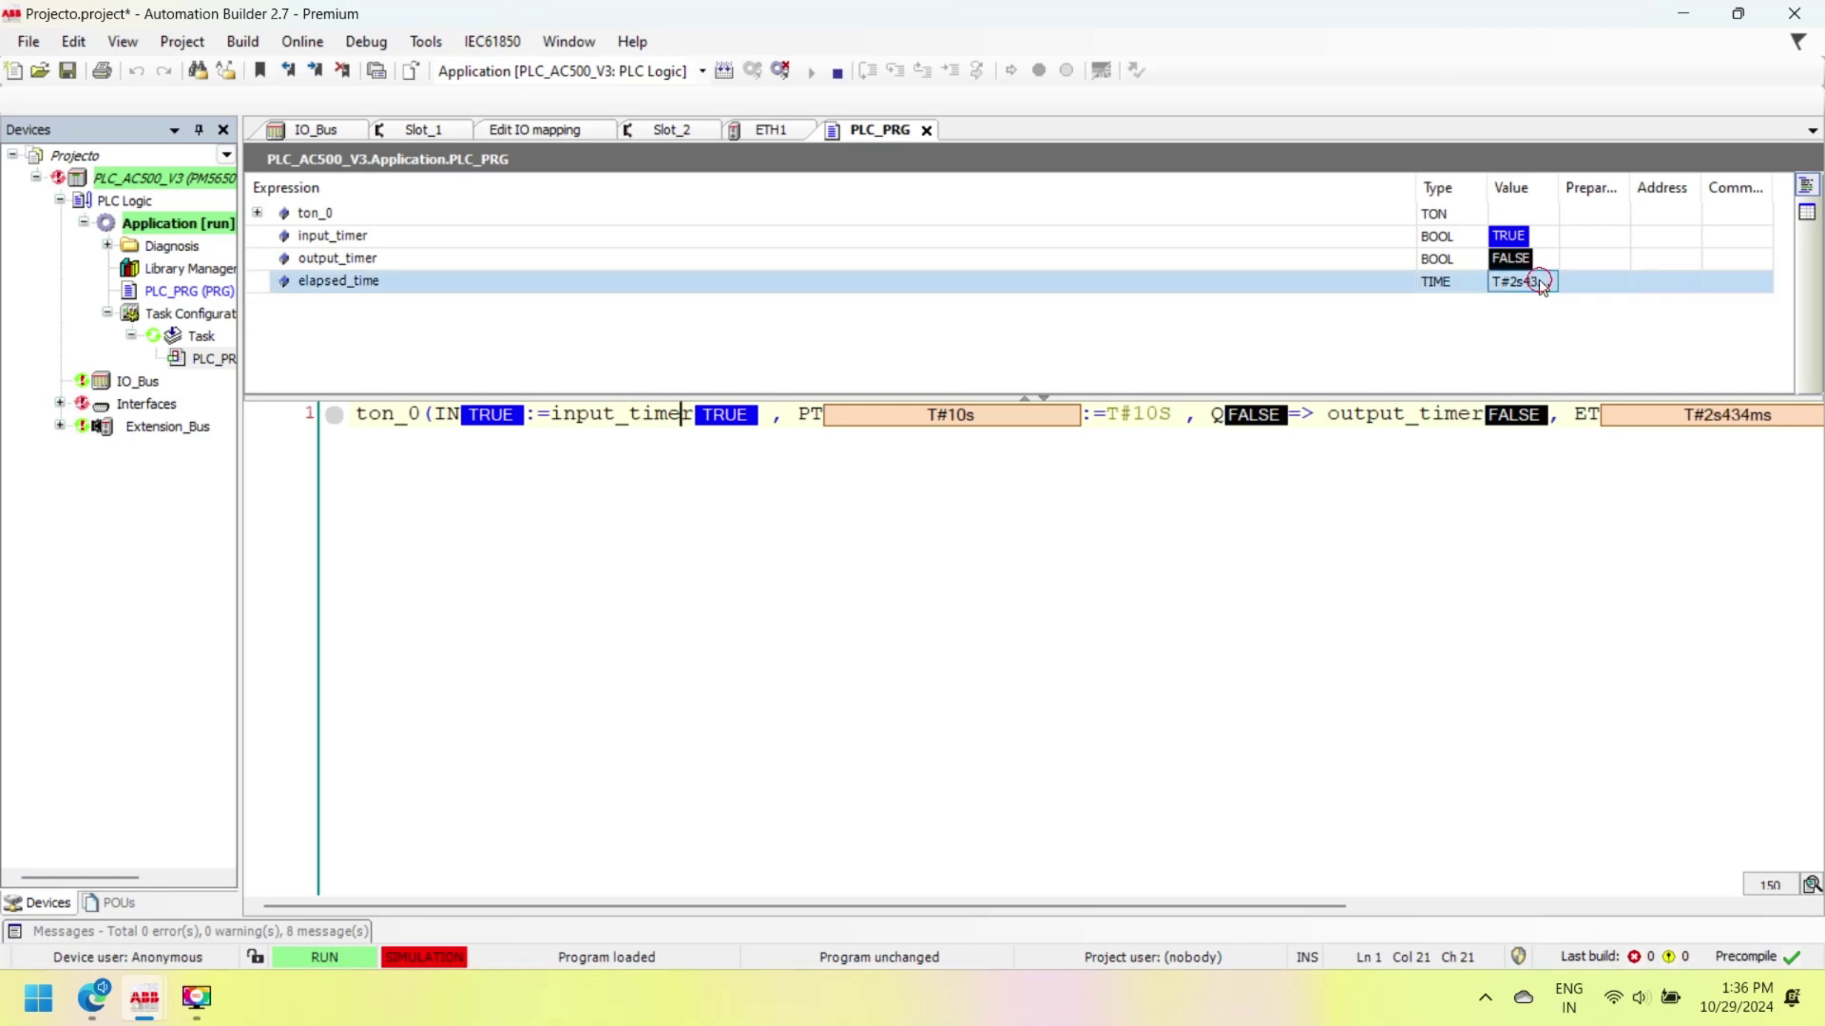
click(1678, 413)
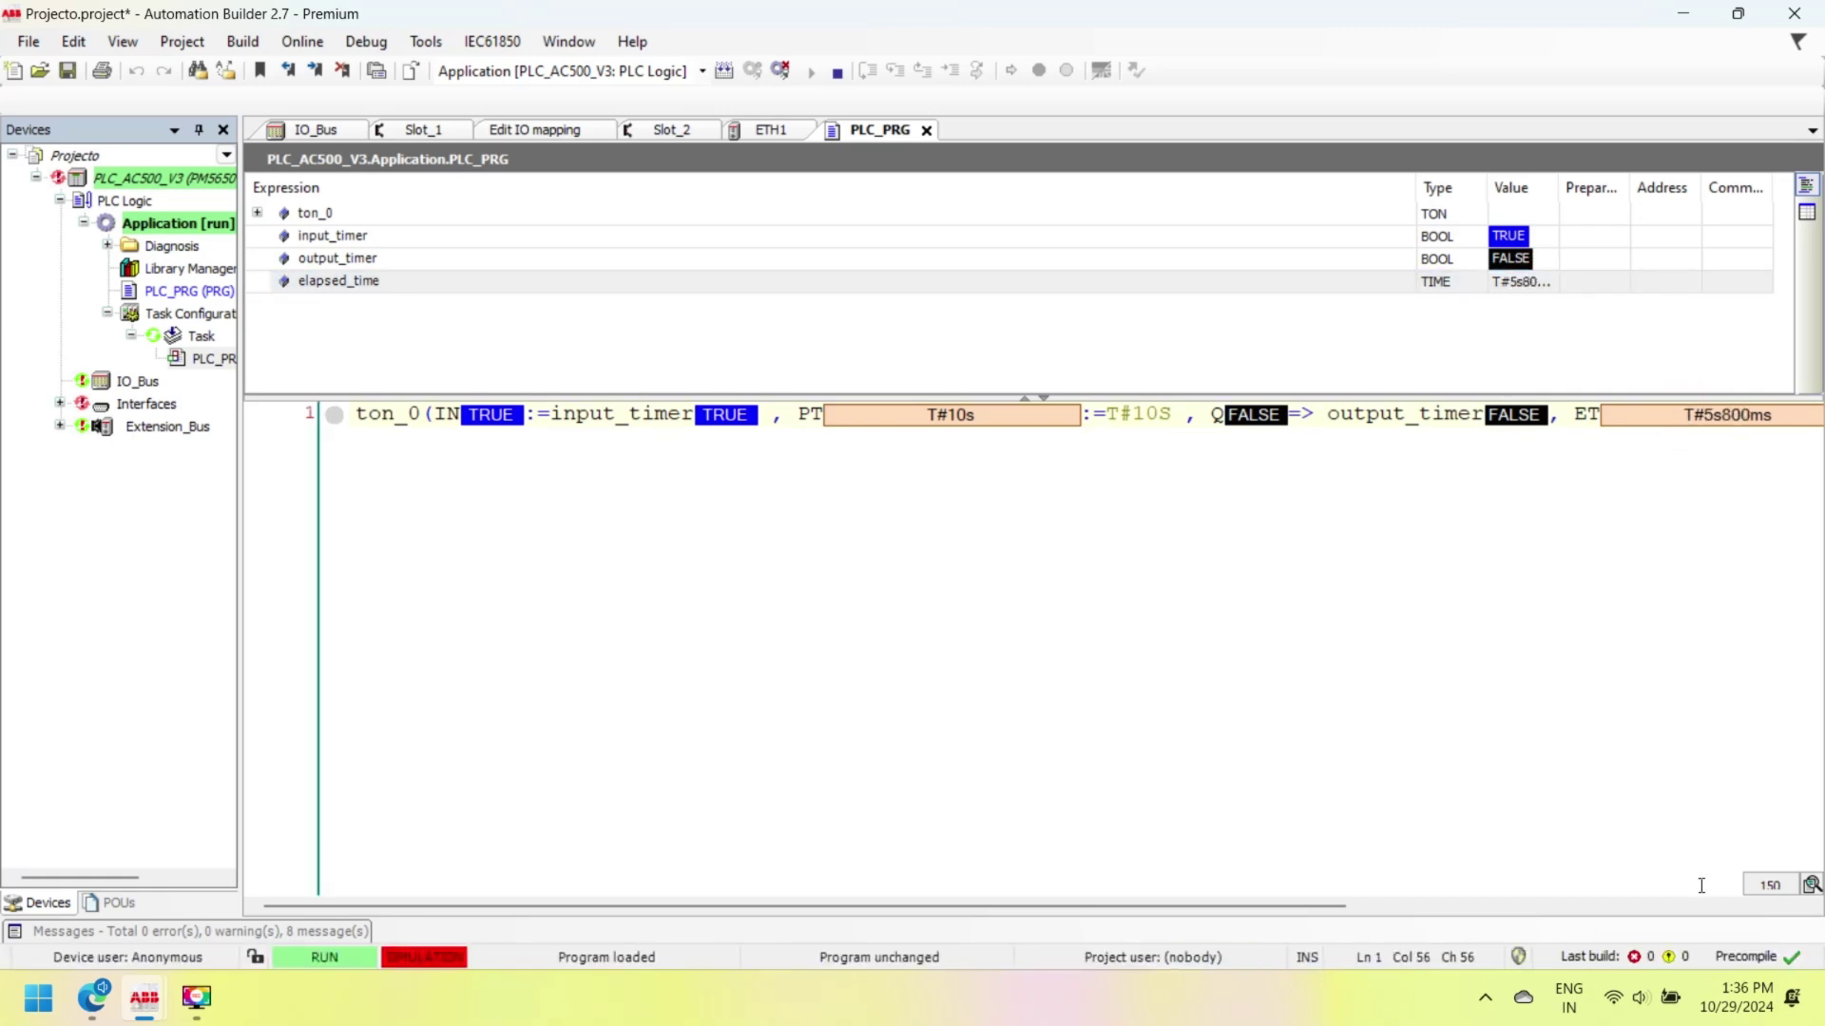
click(1673, 908)
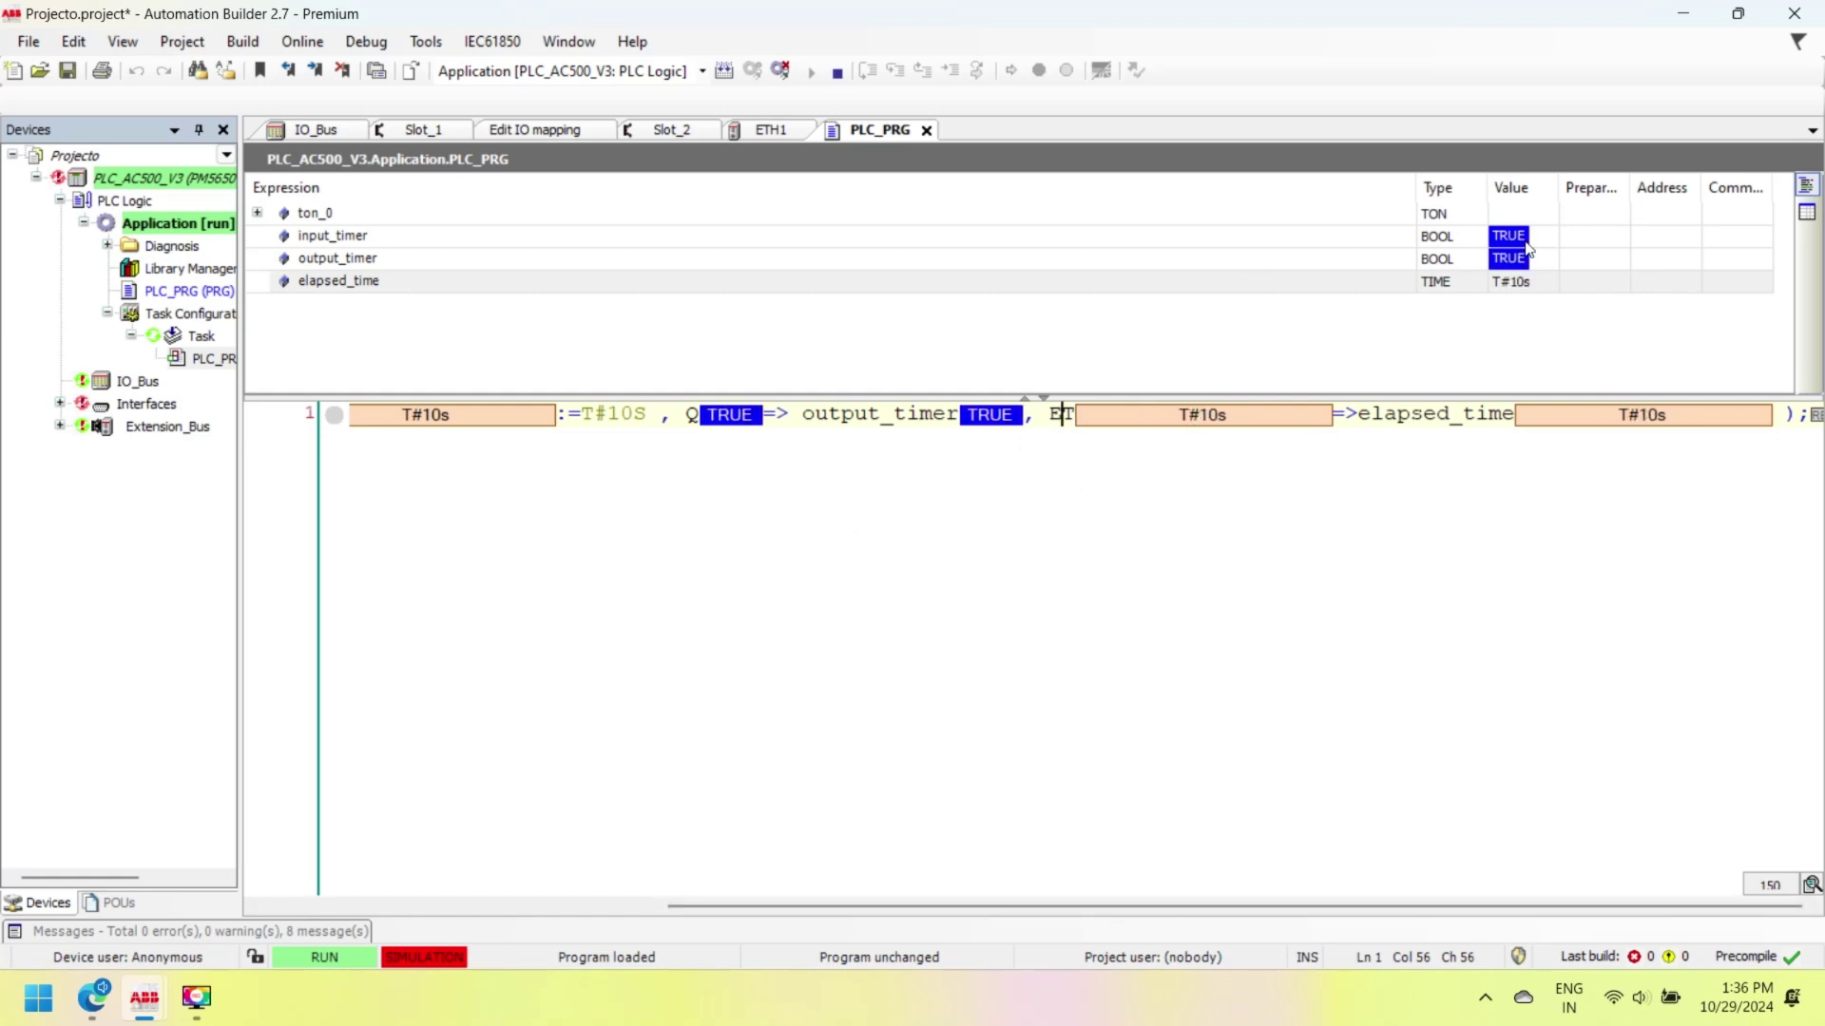
Write FALSE to input_timer to reset the timer.
click(1569, 232)
right_click(1568, 233)
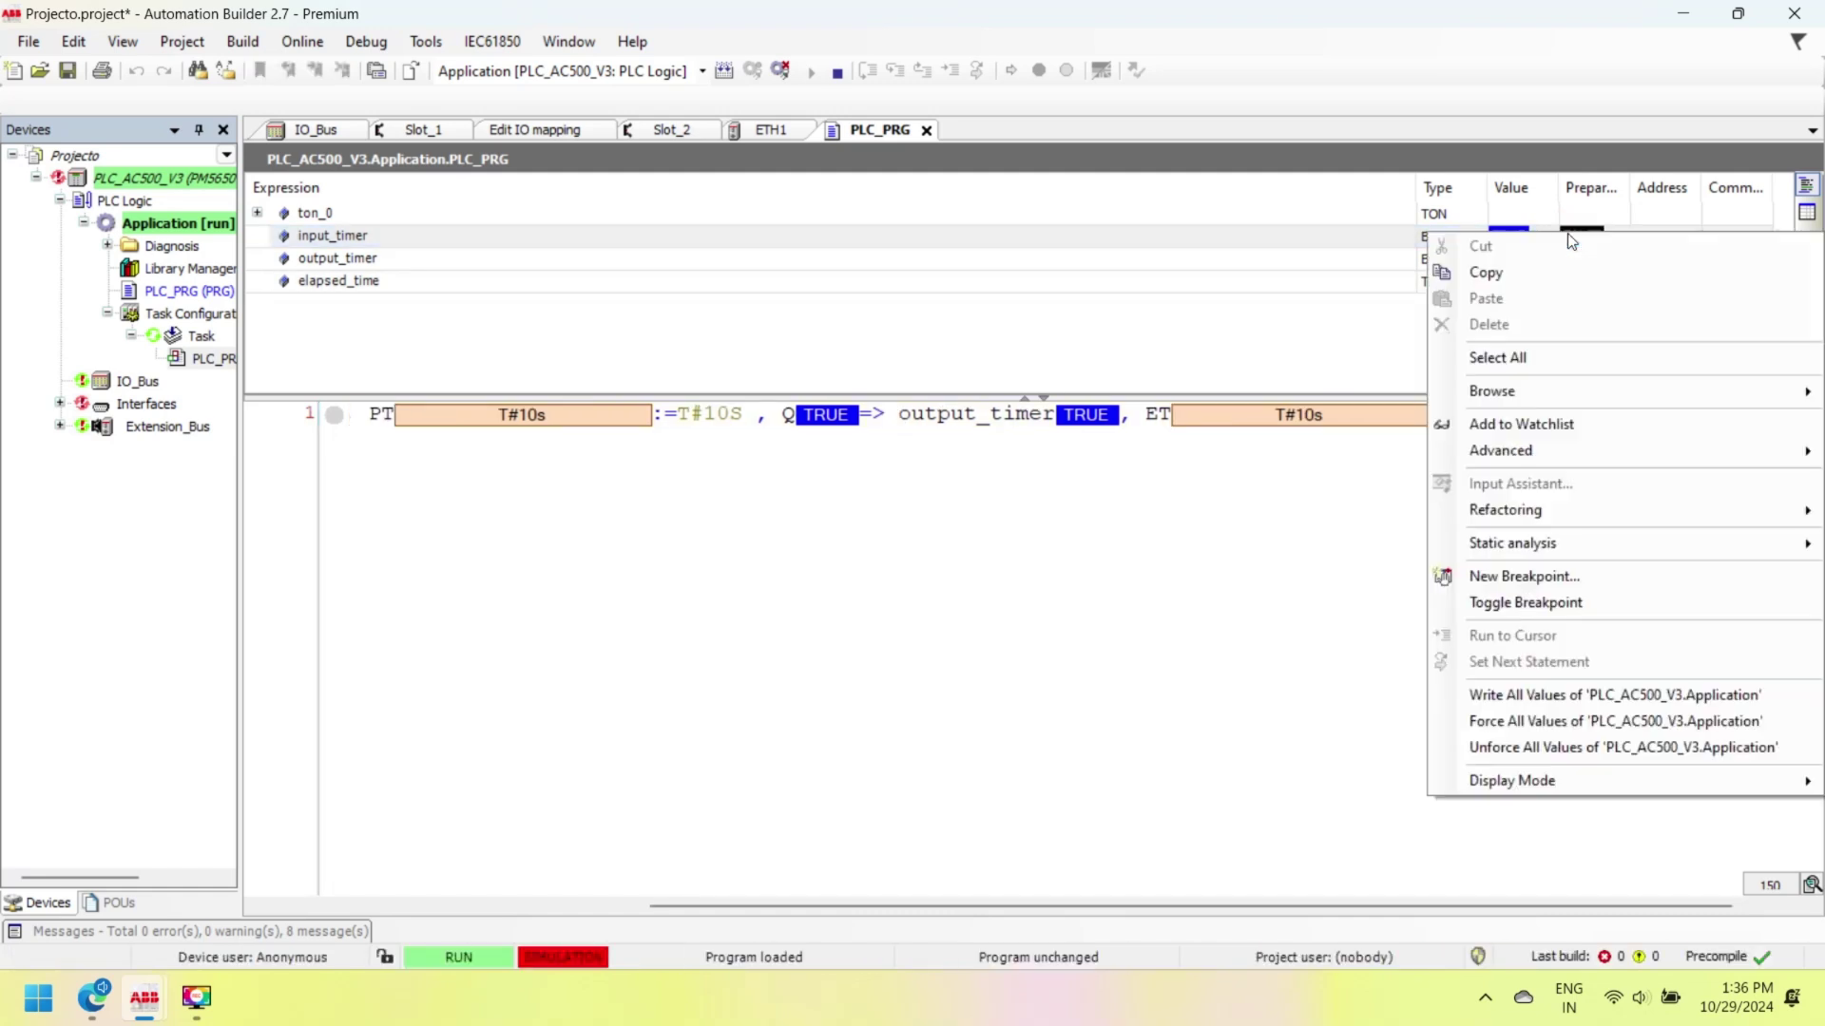
click(1509, 696)
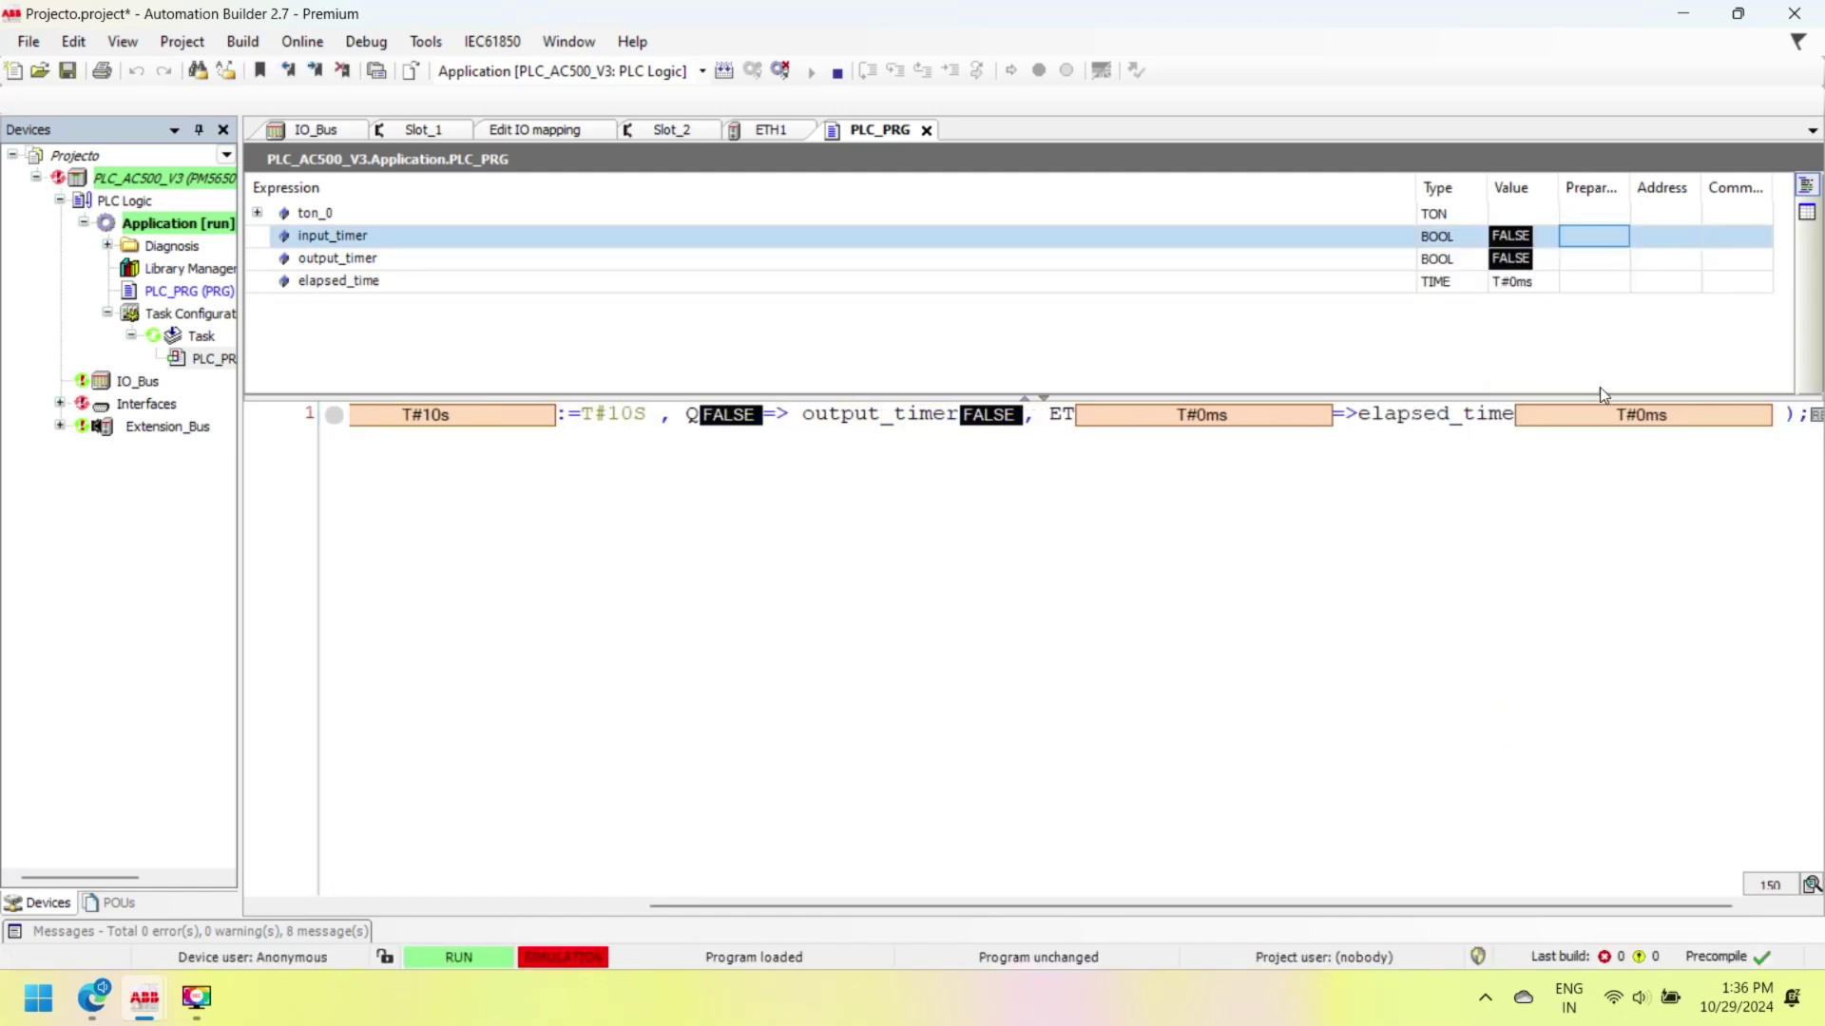
Write TRUE to input_timer again, then log out of the simulated PLC.
click(1587, 240)
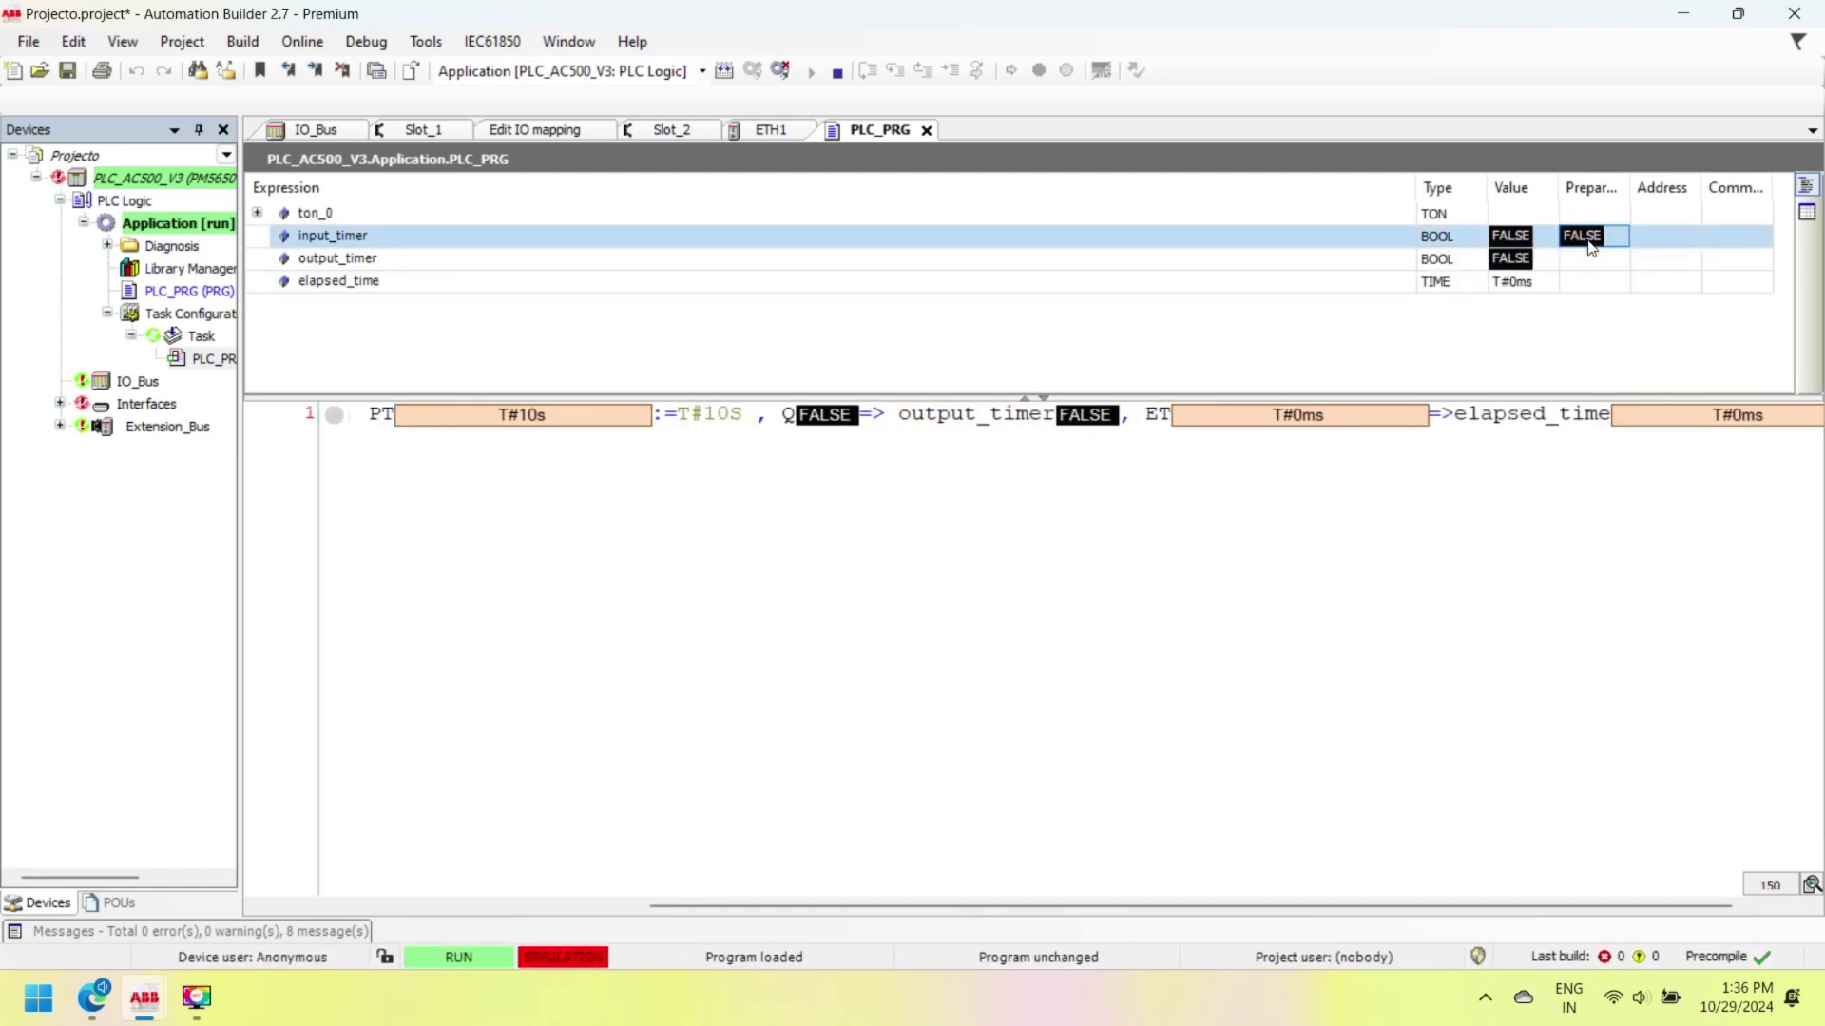
click(1586, 238)
right_click(1587, 237)
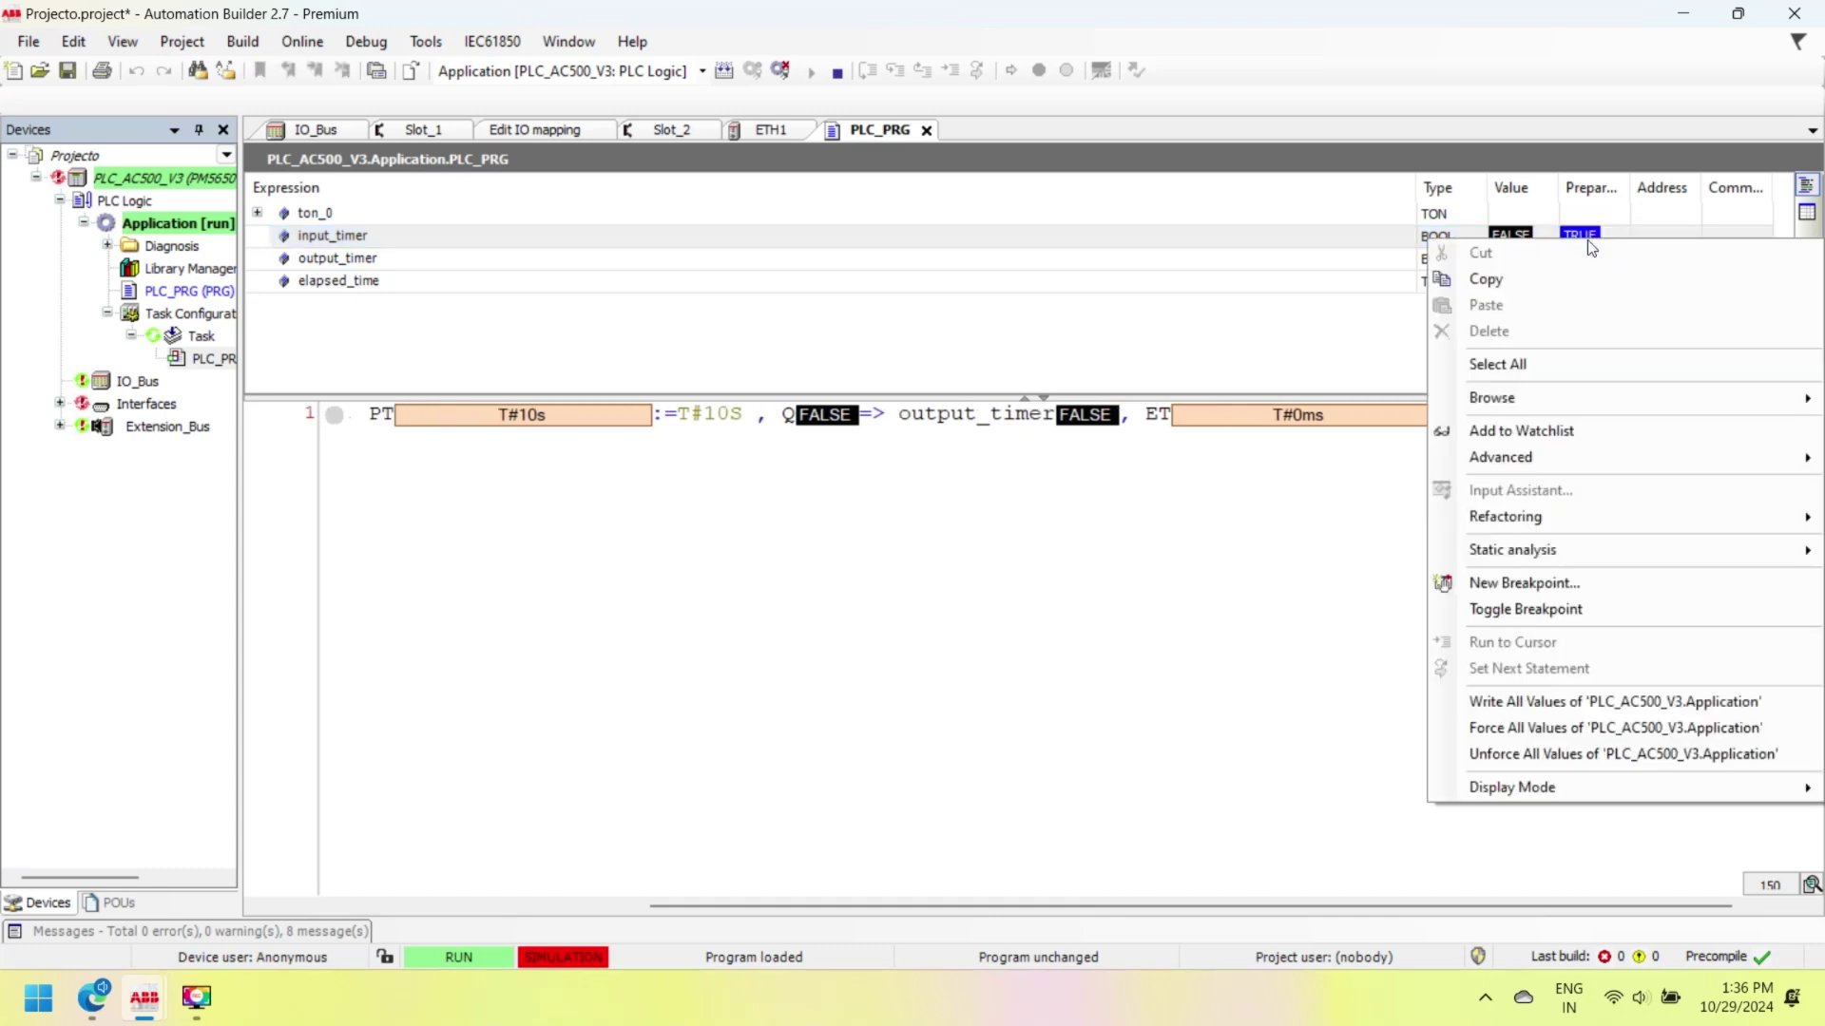
click(1514, 706)
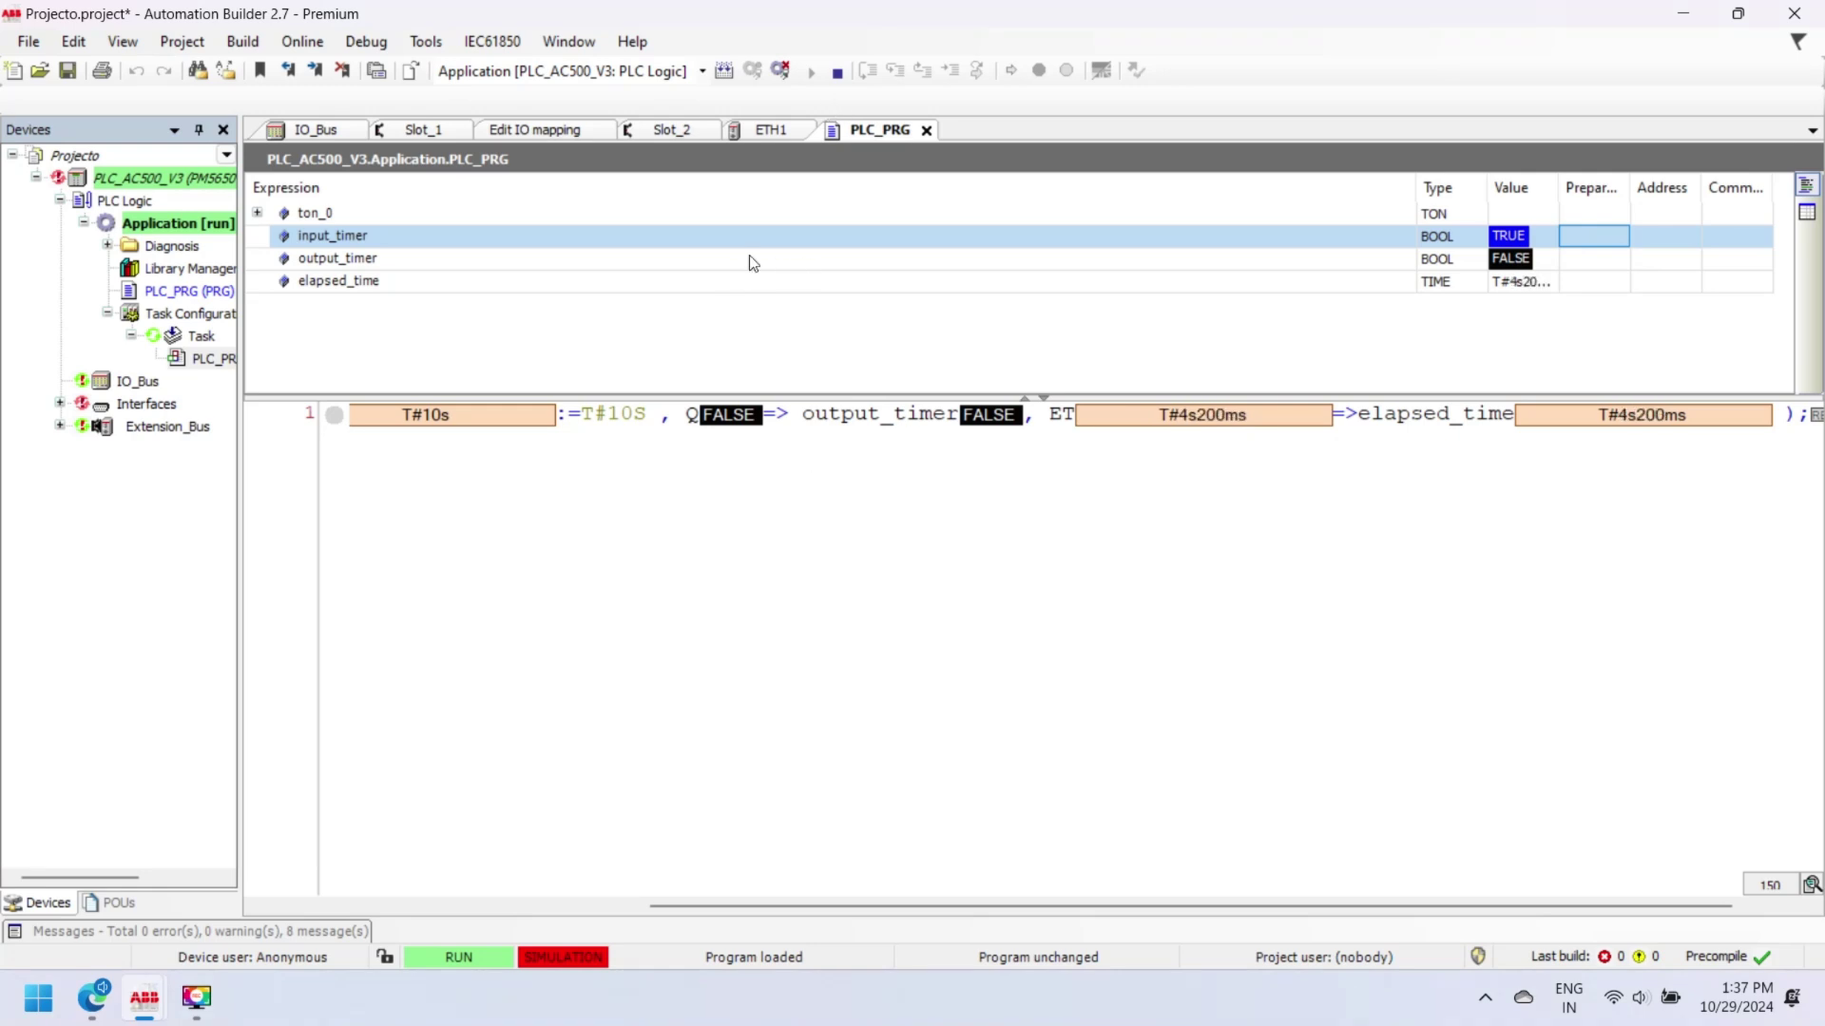
click(781, 71)
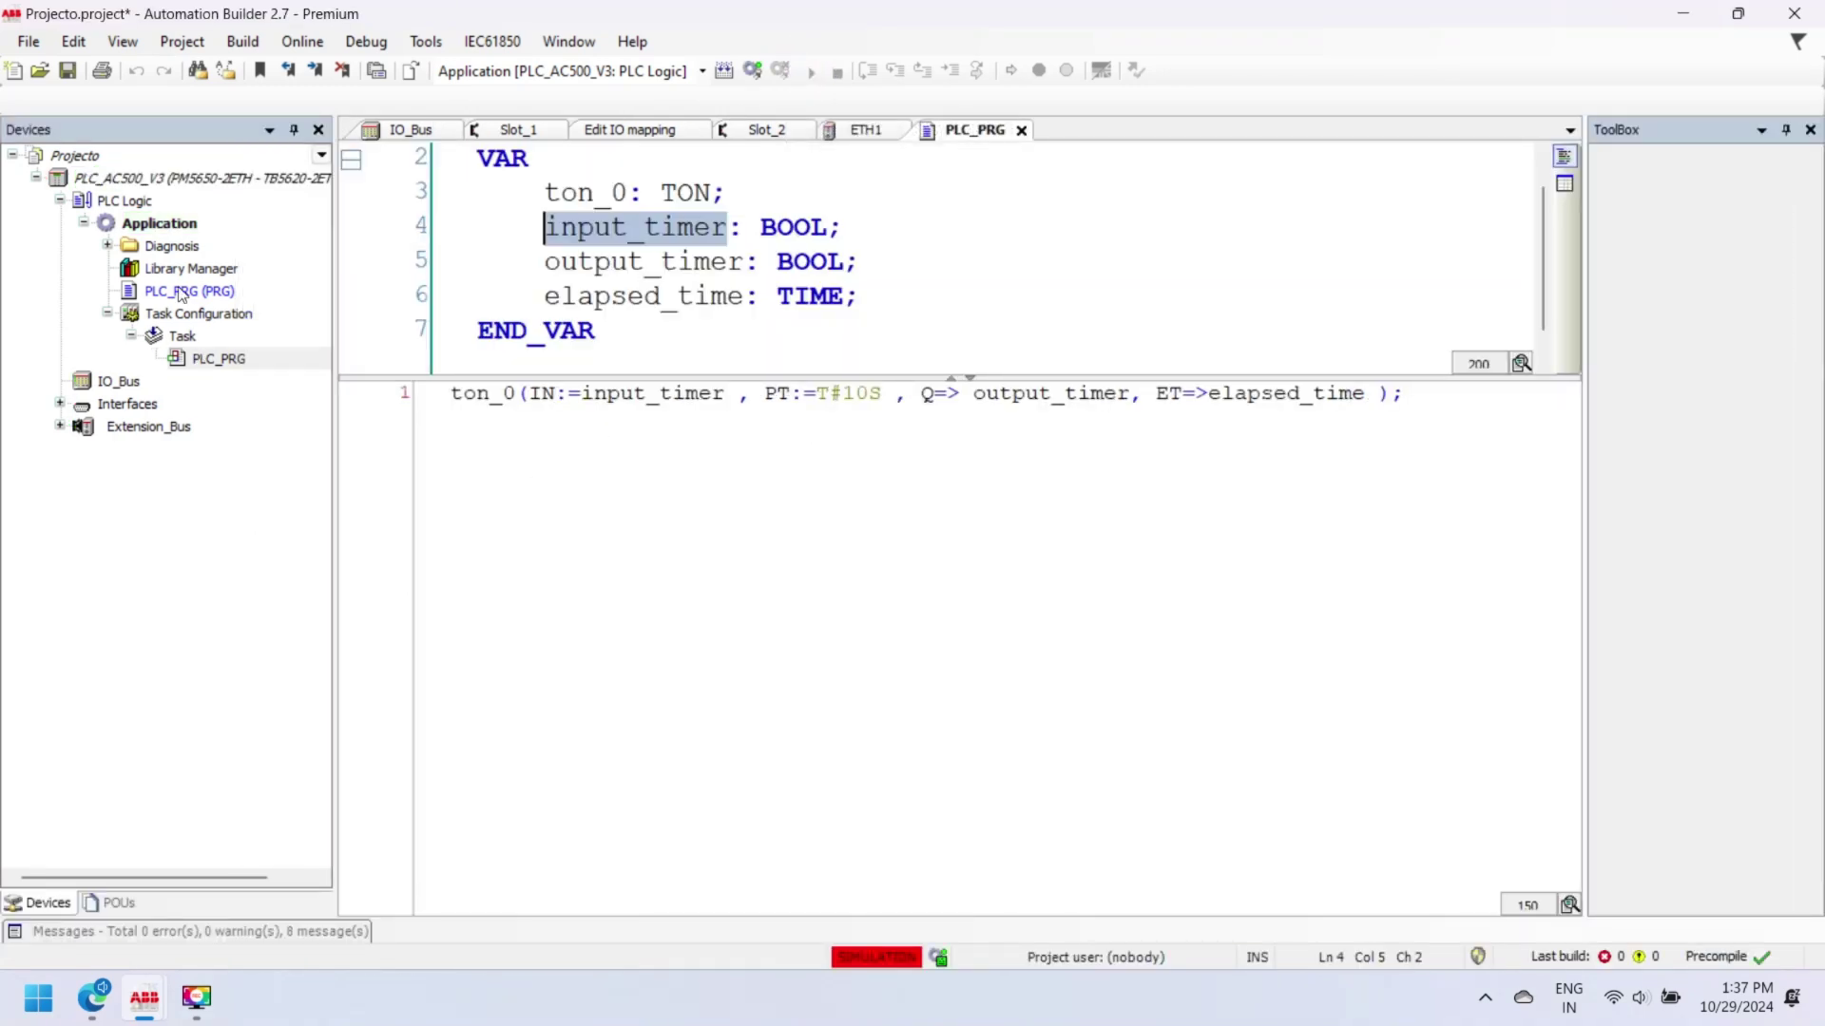
Add a POU named ladder under Application using Ladder Logic Diagram (LD).
click(182, 294)
right_click(160, 224)
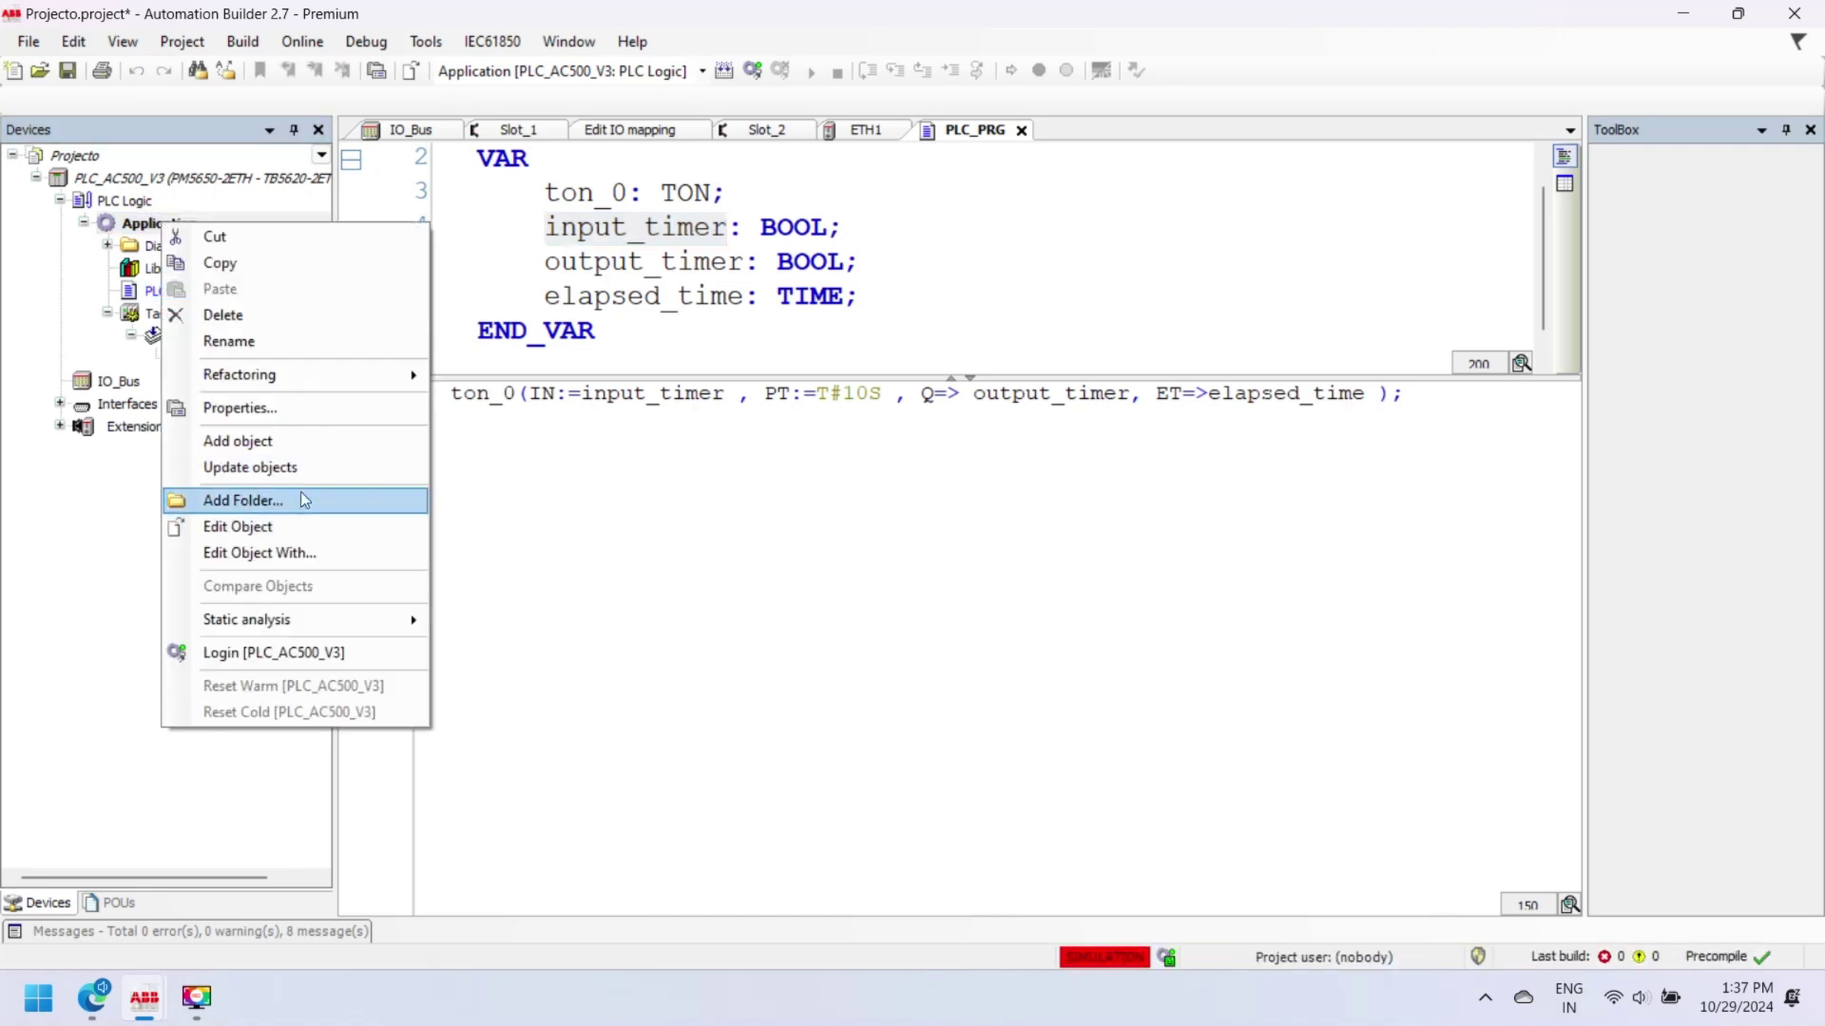
click(213, 441)
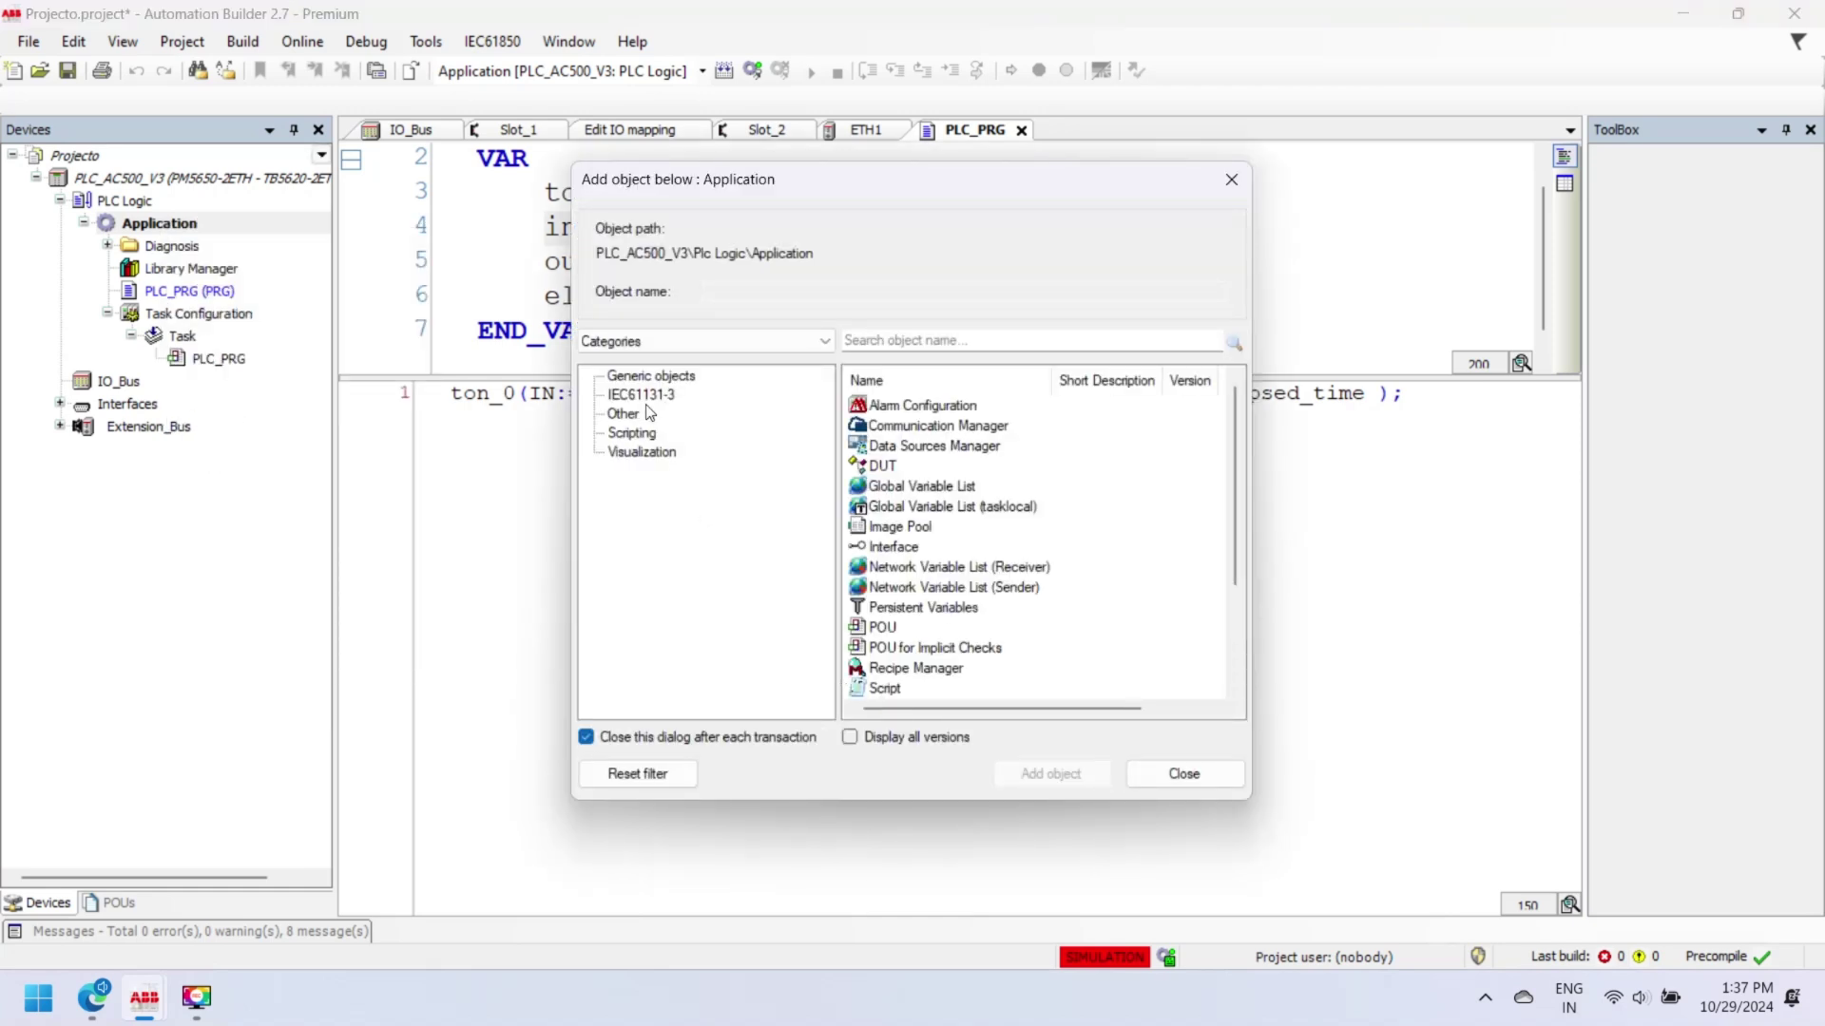
click(628, 396)
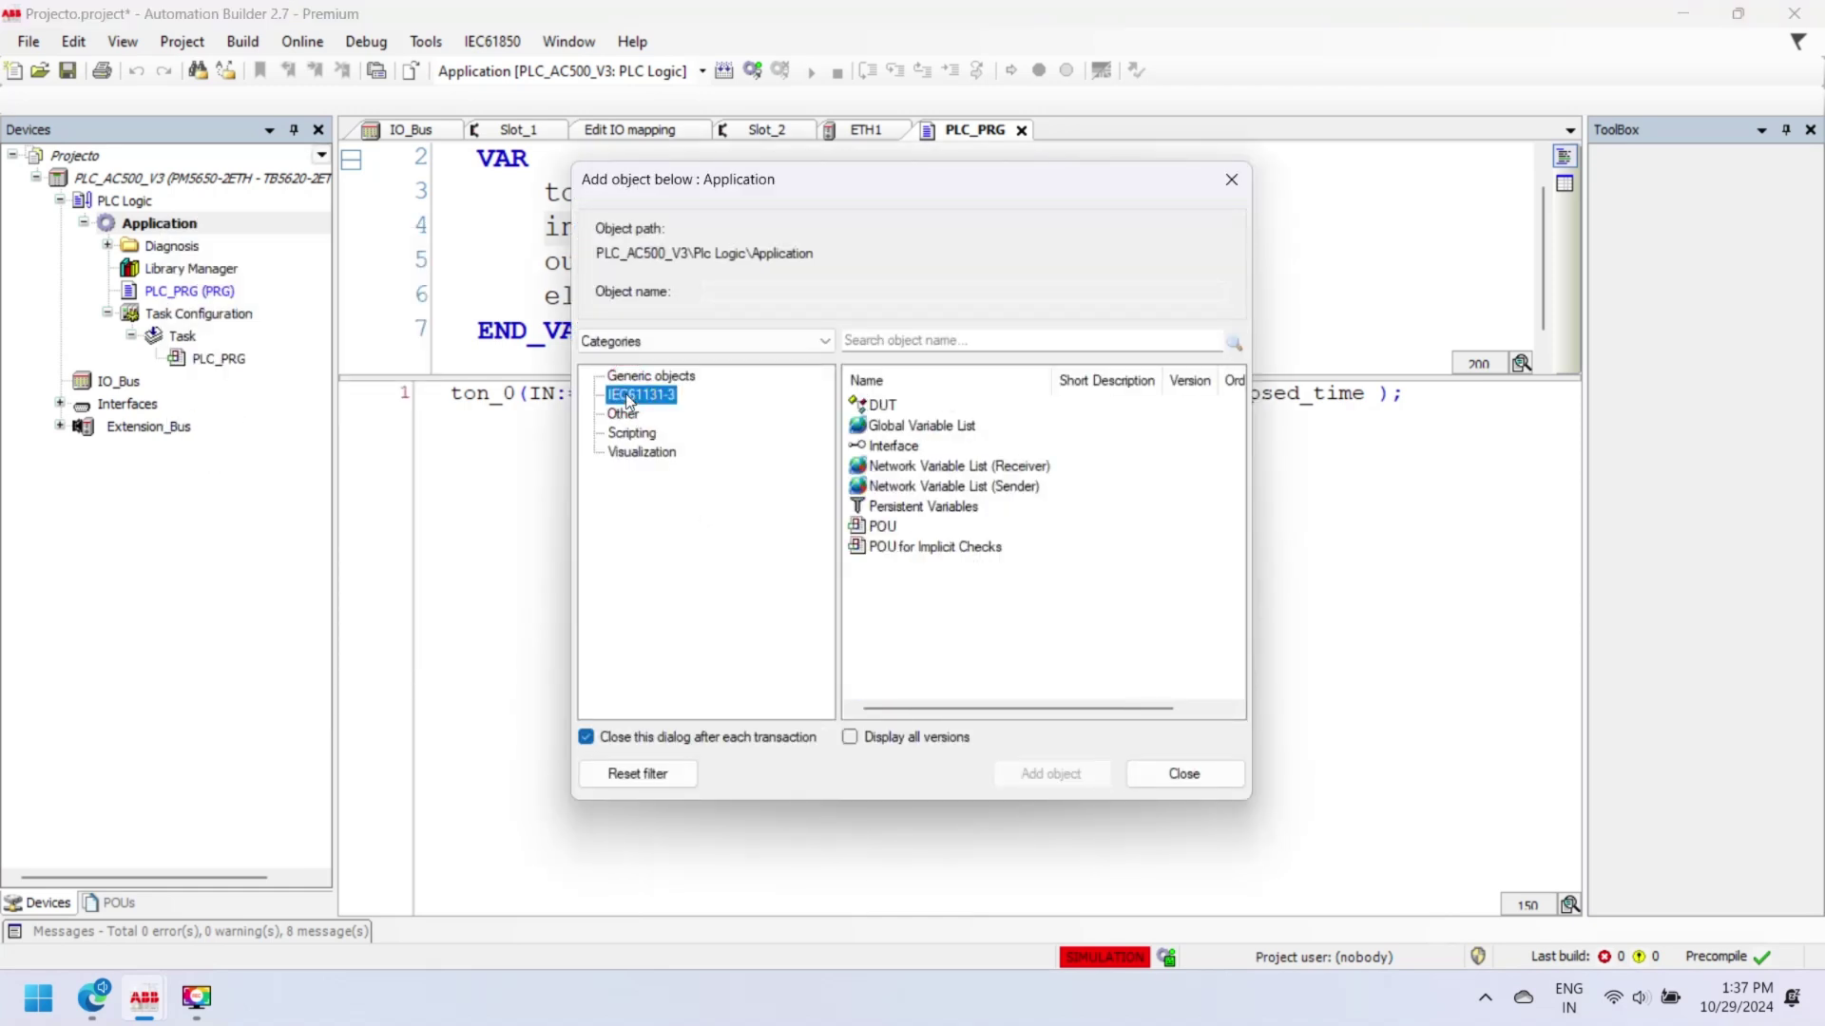
click(872, 529)
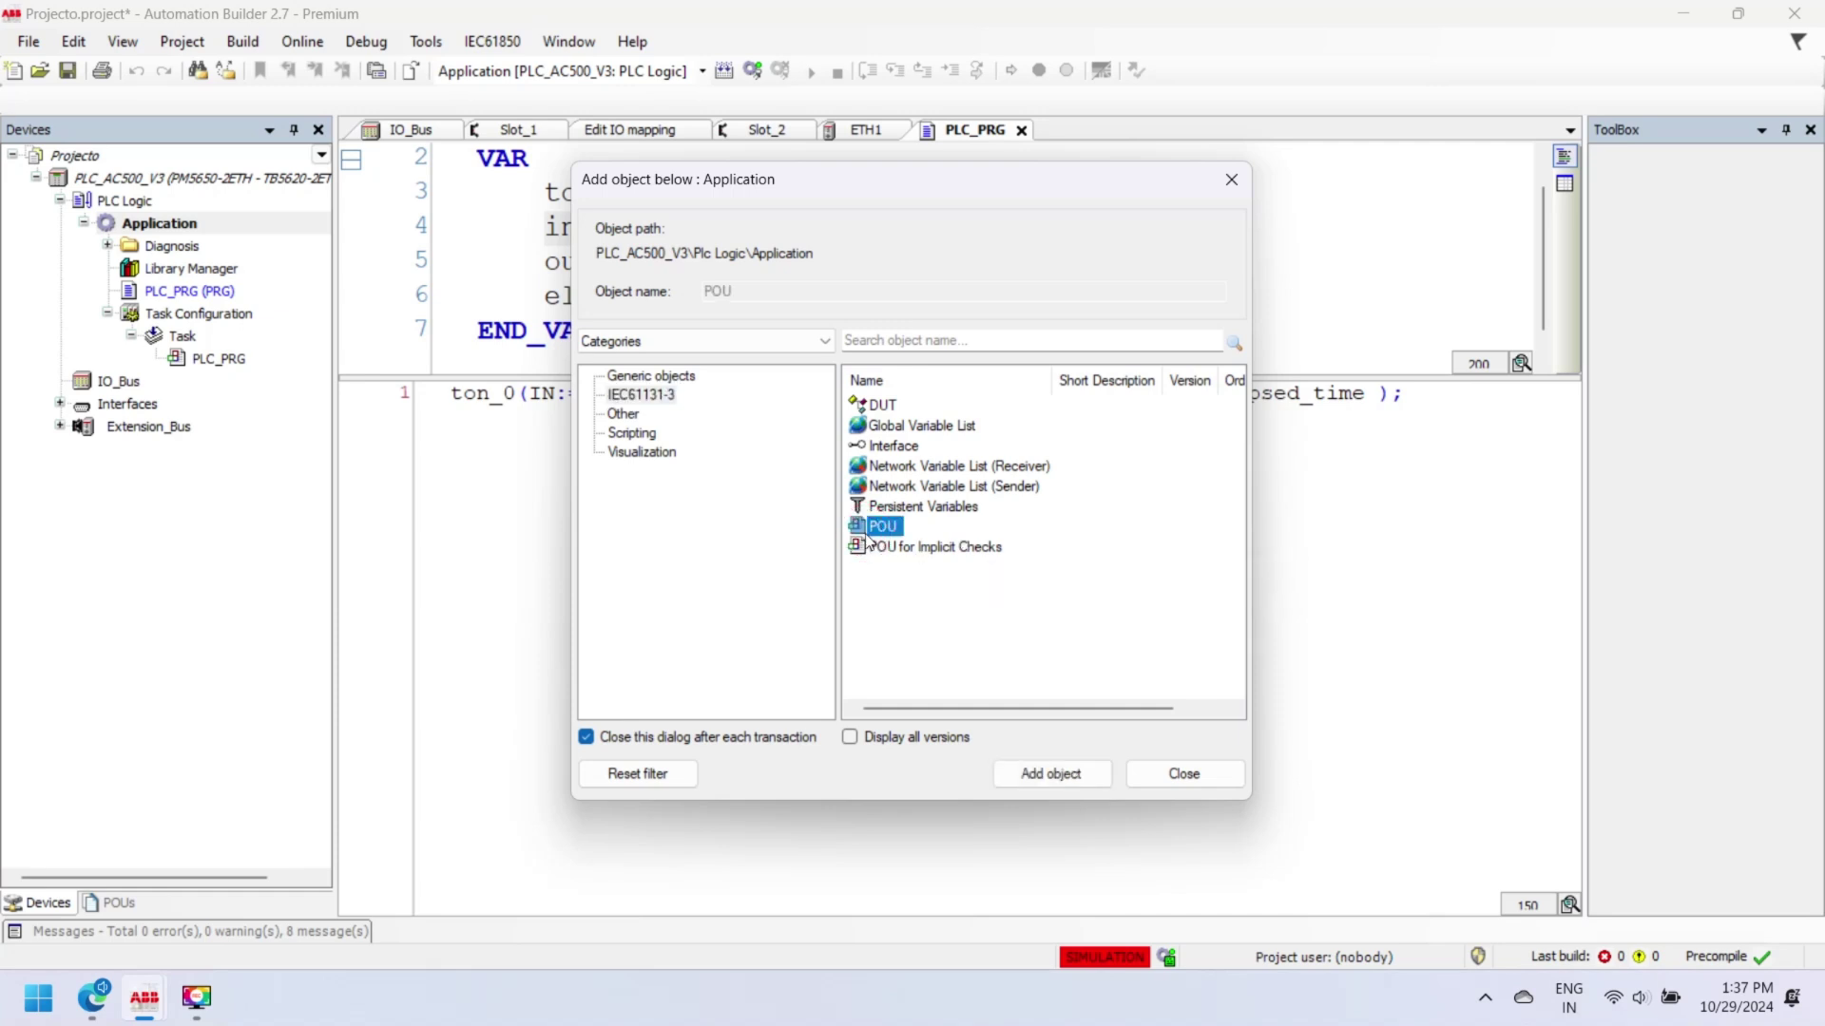
click(1045, 778)
text(ladder)
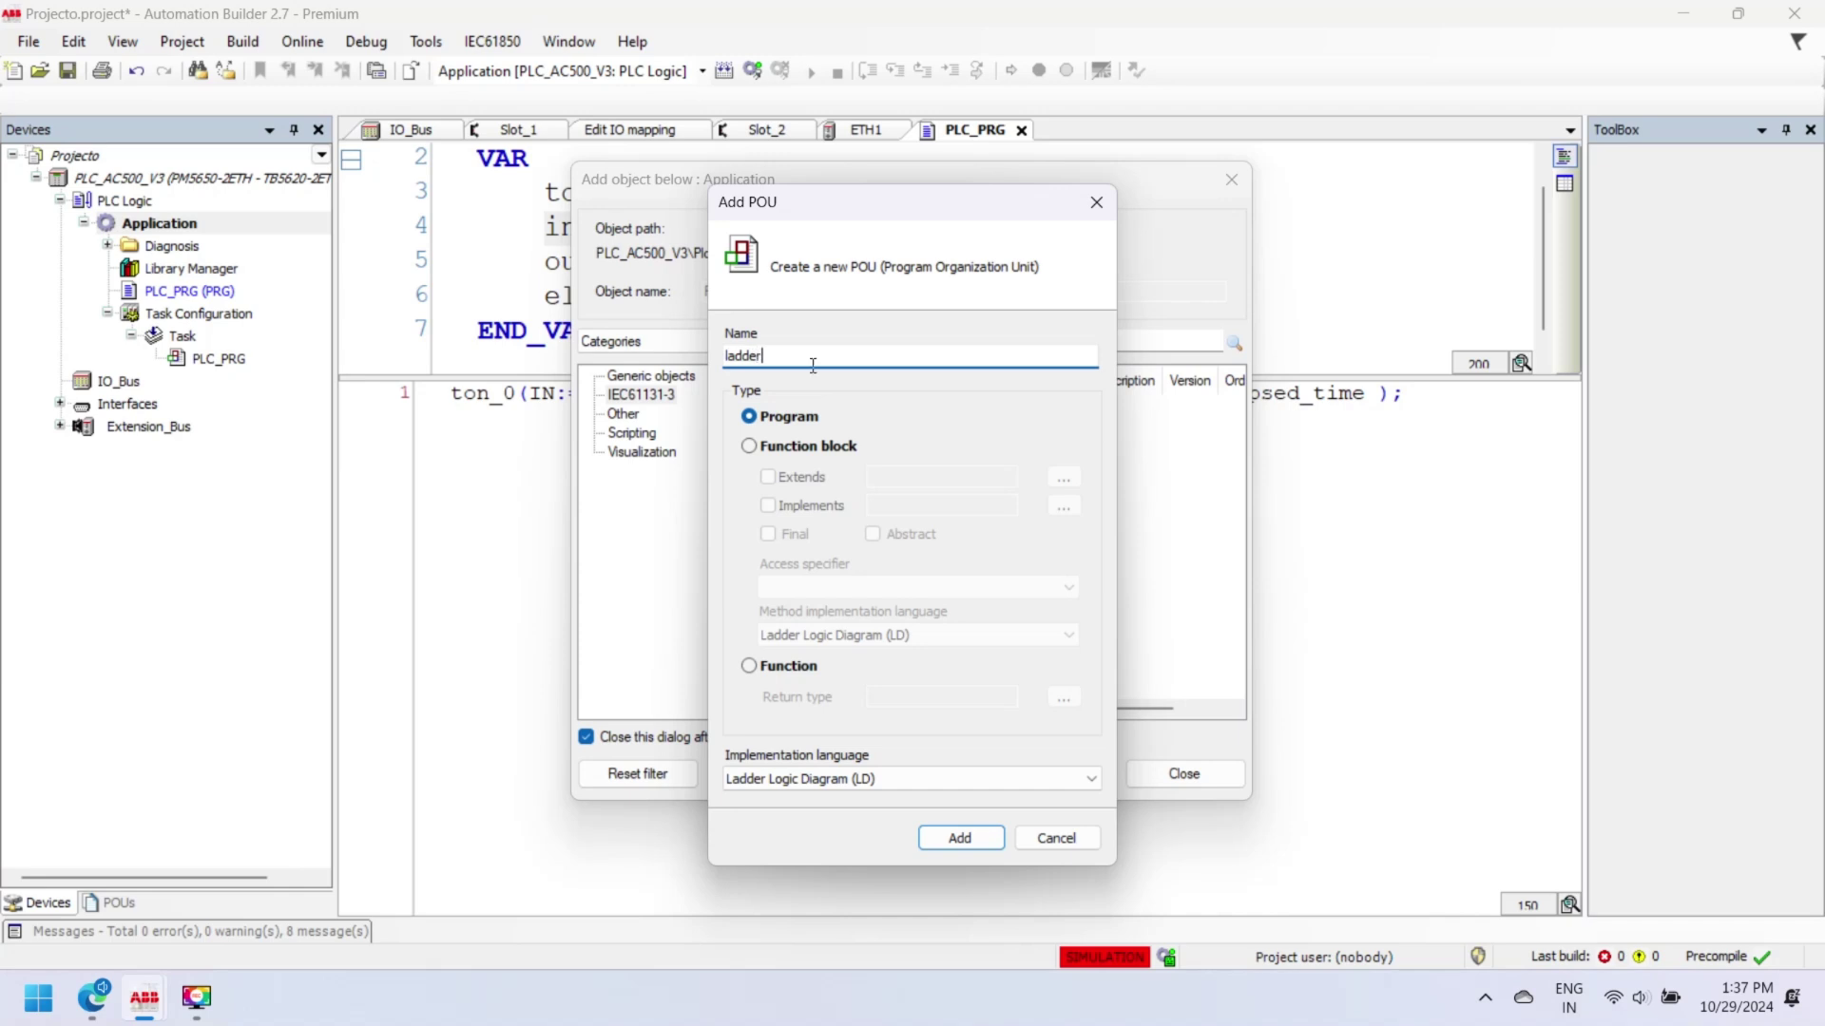
click(961, 776)
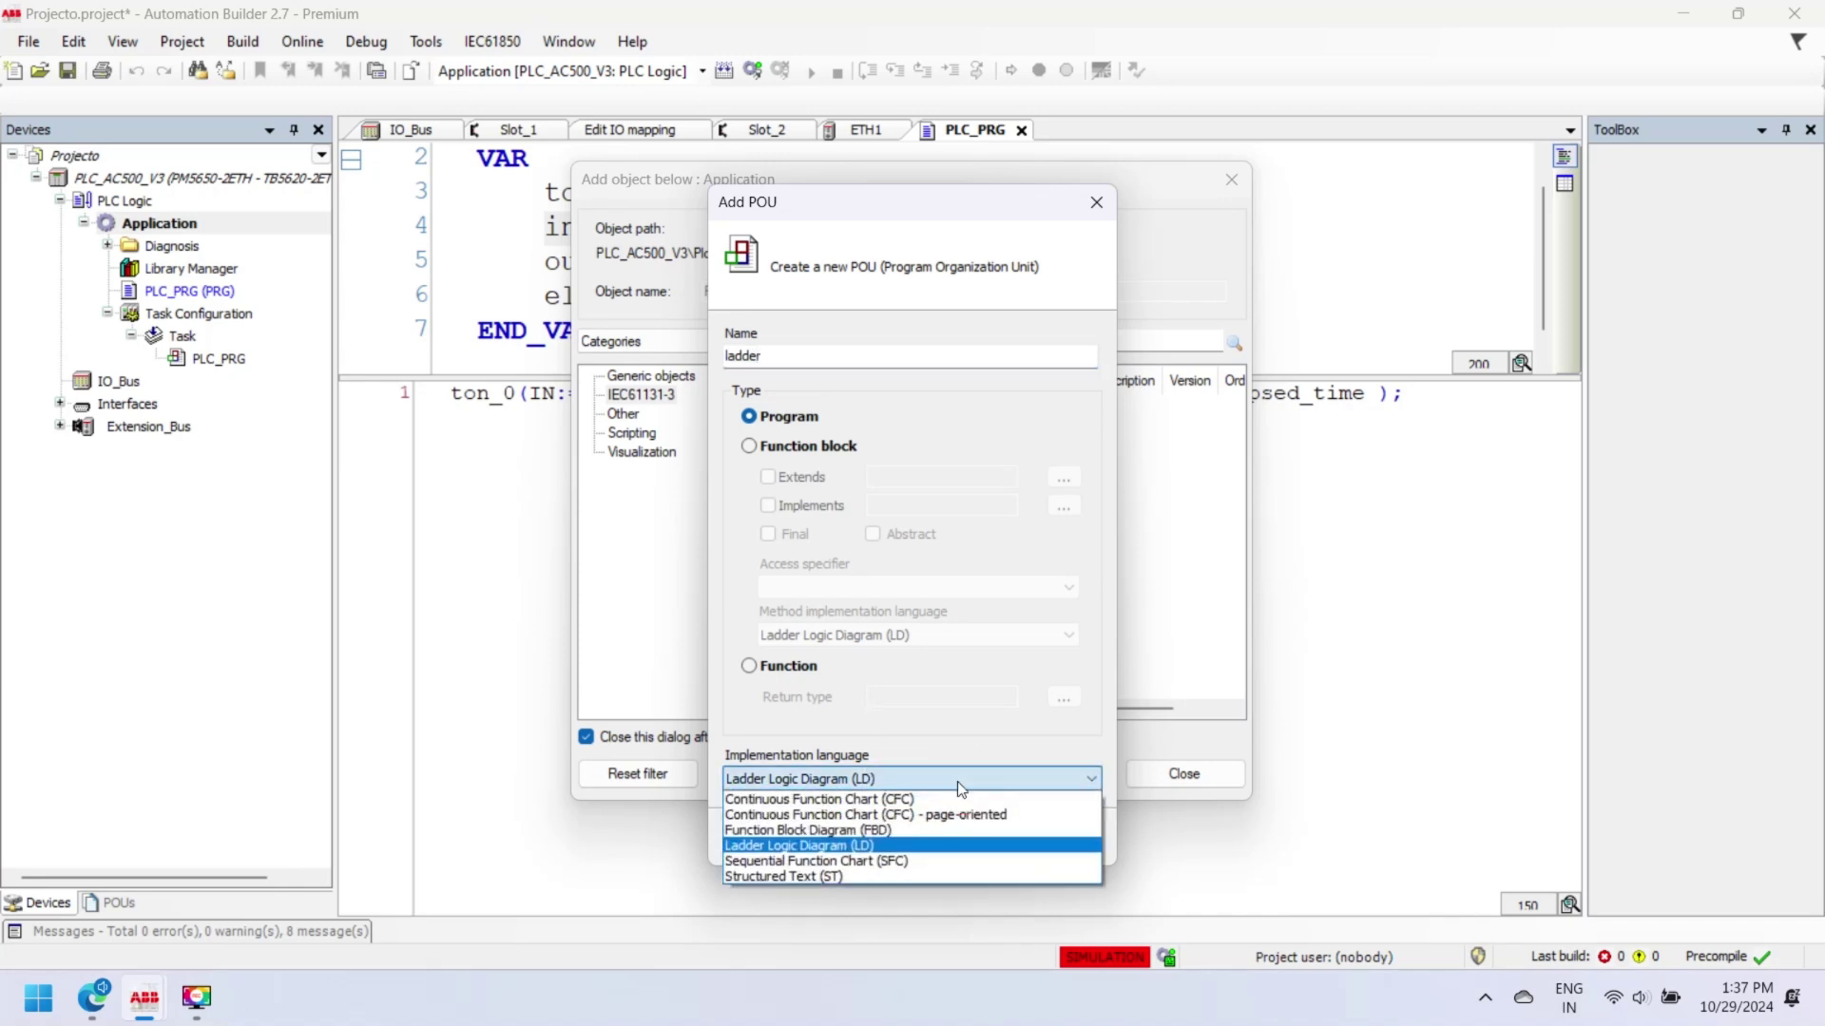
click(877, 846)
click(947, 839)
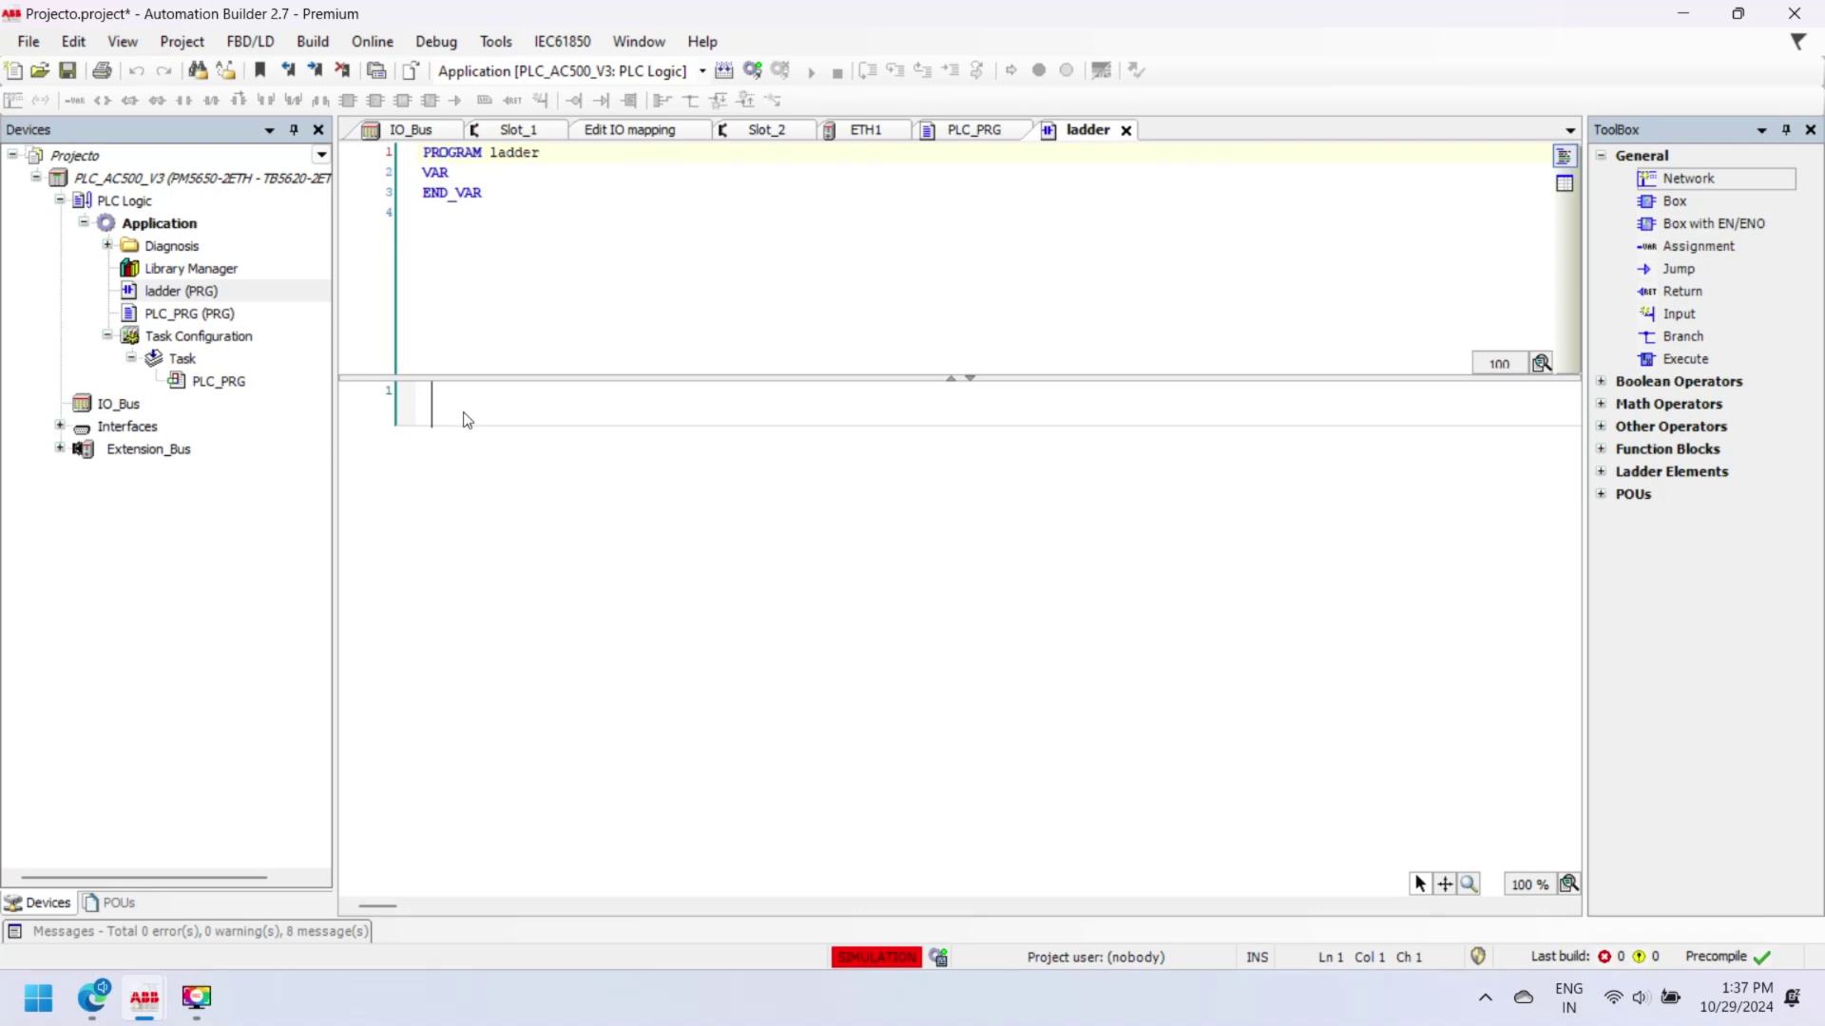
Insert contact input_1 in network 1, auto-declared as BOOL.
click(479, 409)
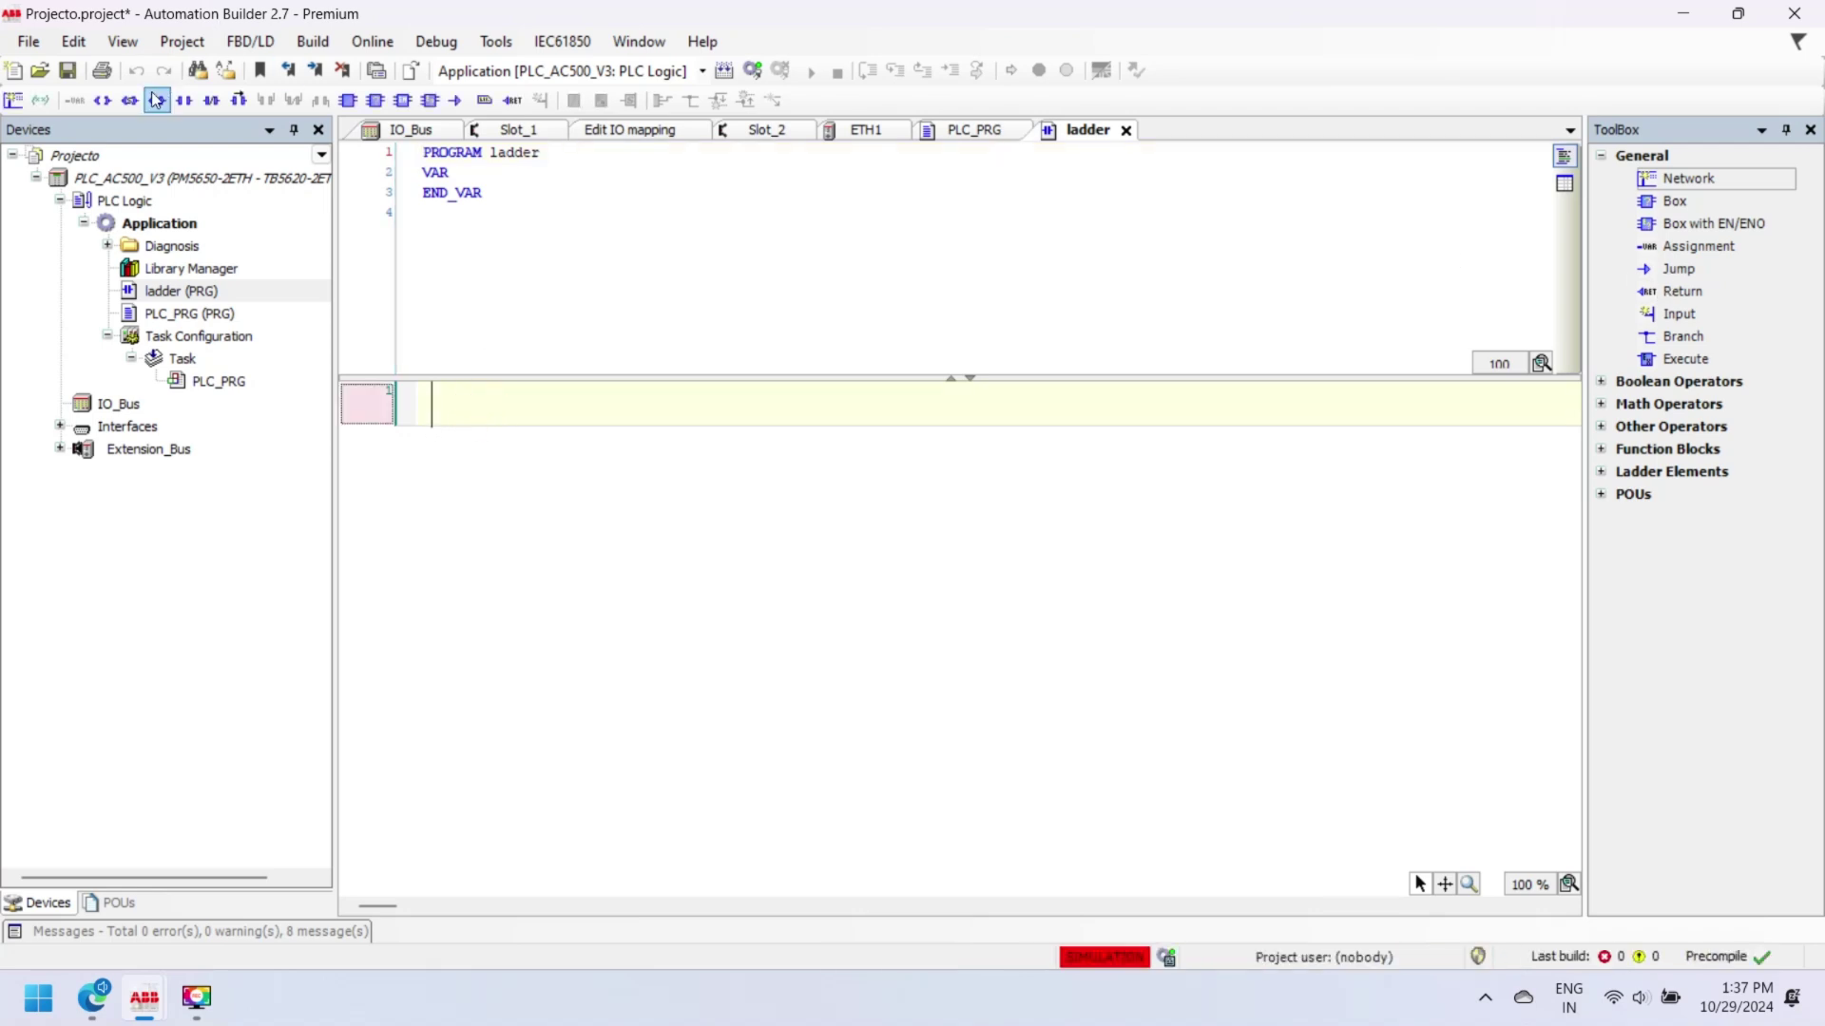
click(184, 102)
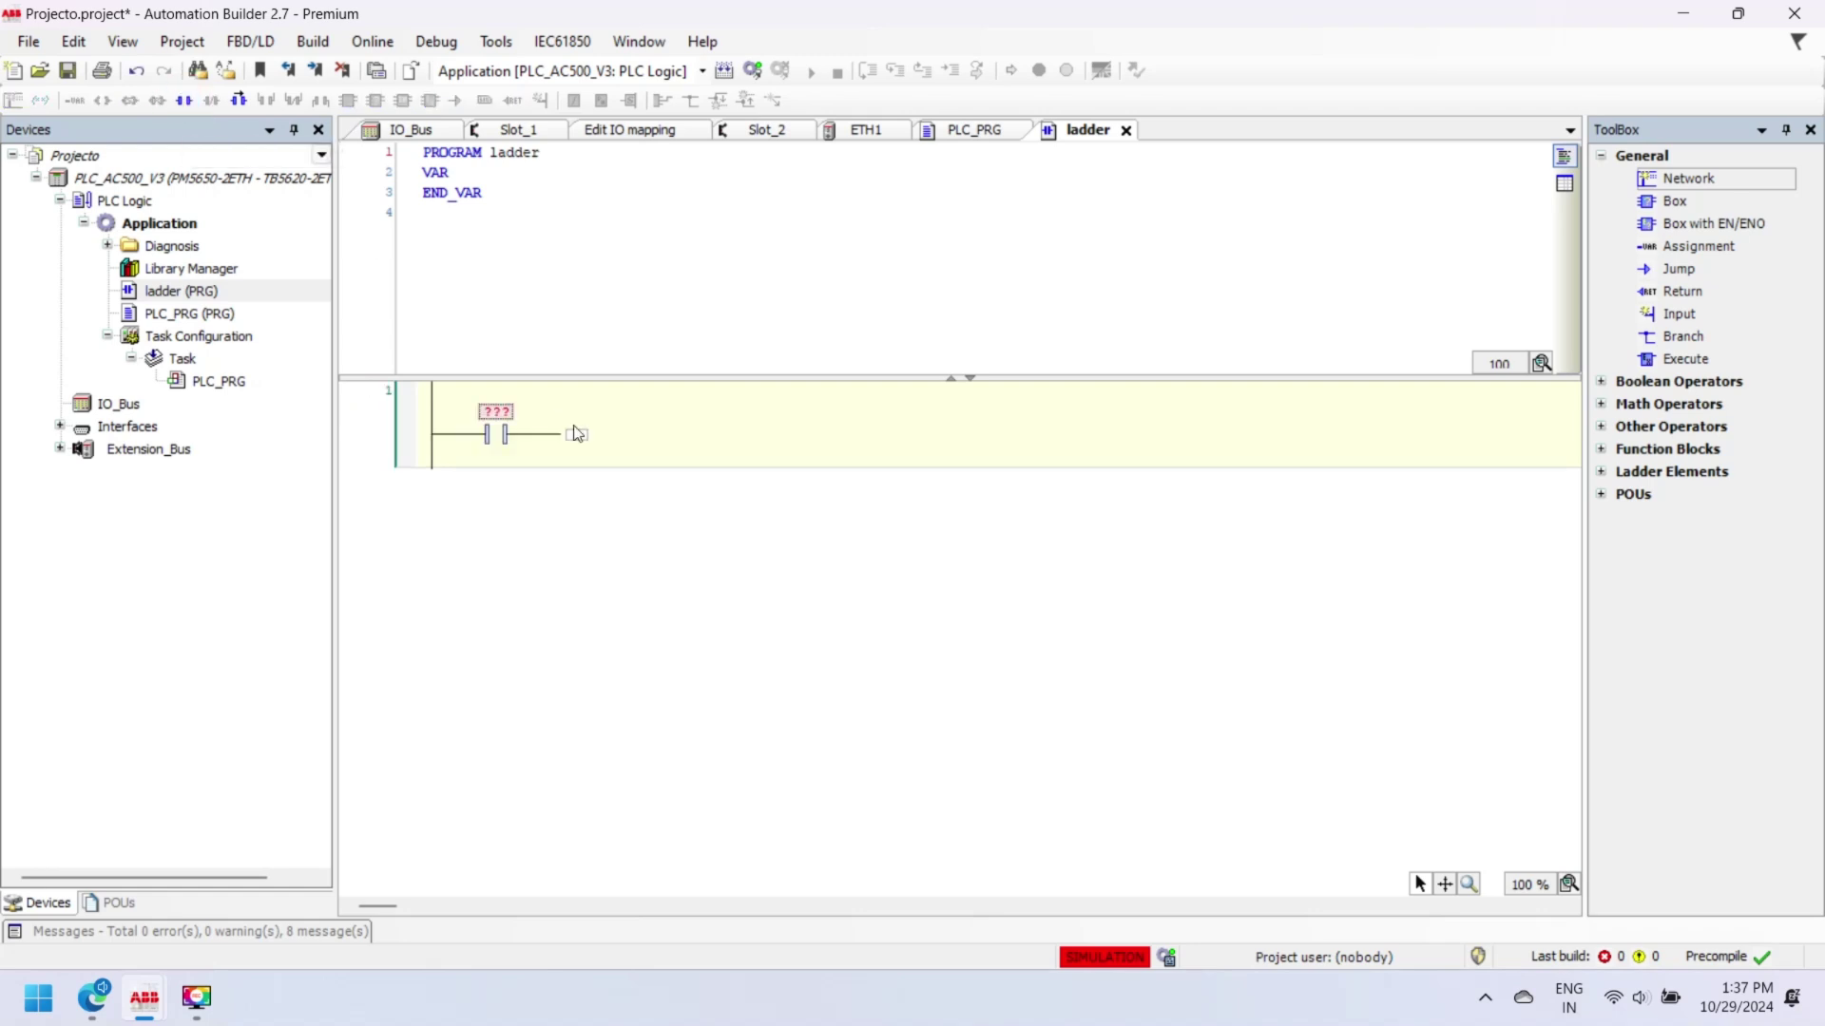
text(inp)
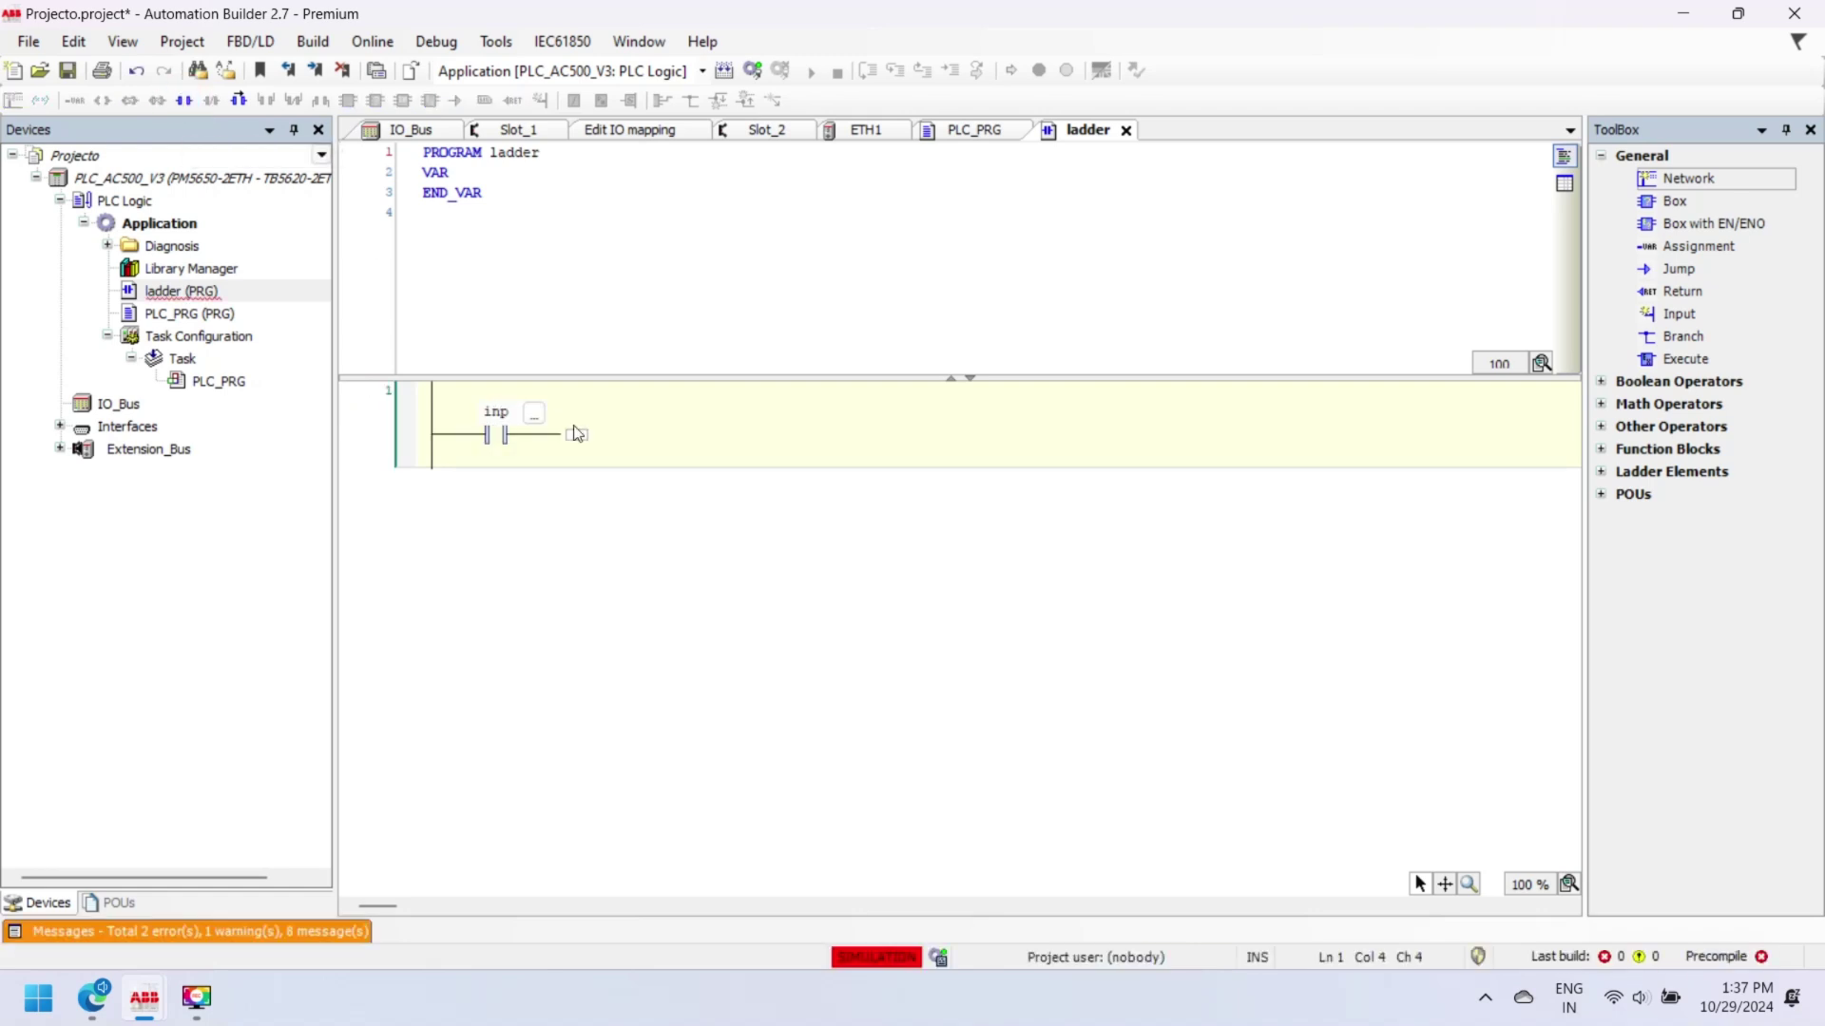
text(ut_1)
key(Return)
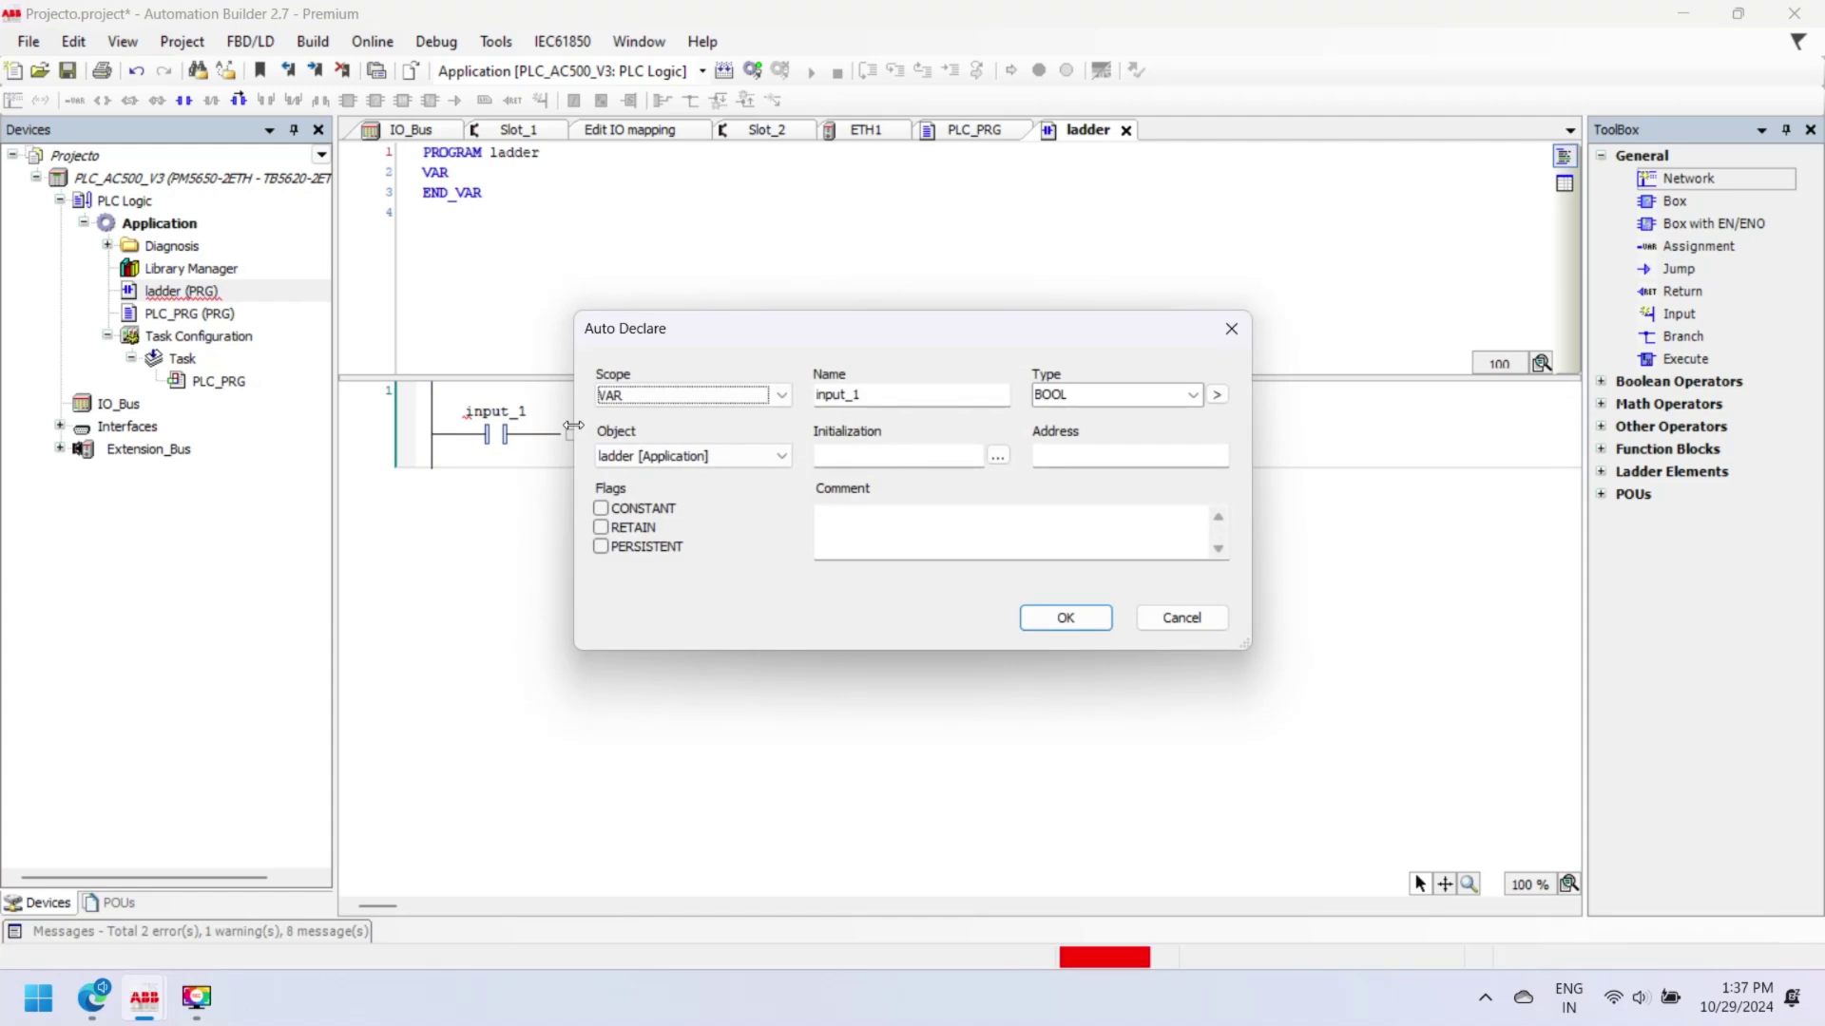
key(Return)
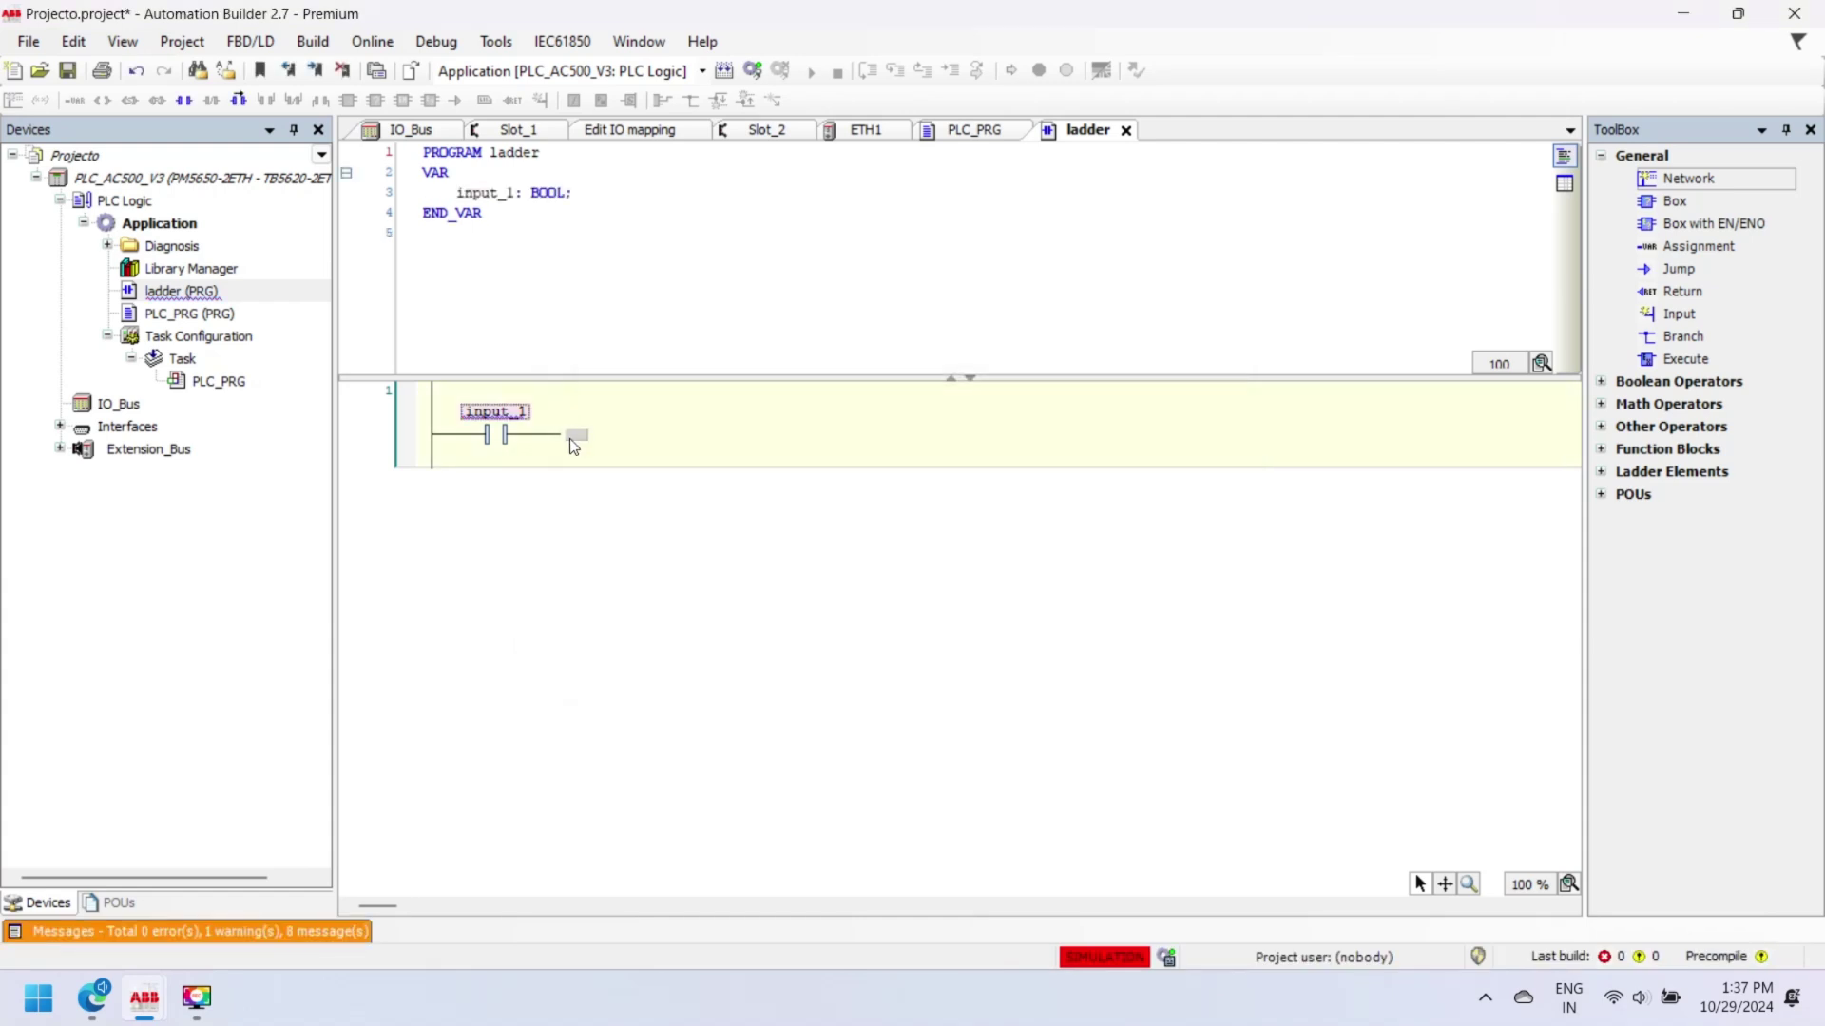
Add coil output_1 at the rung's end, auto-declared as BOOL.
click(576, 434)
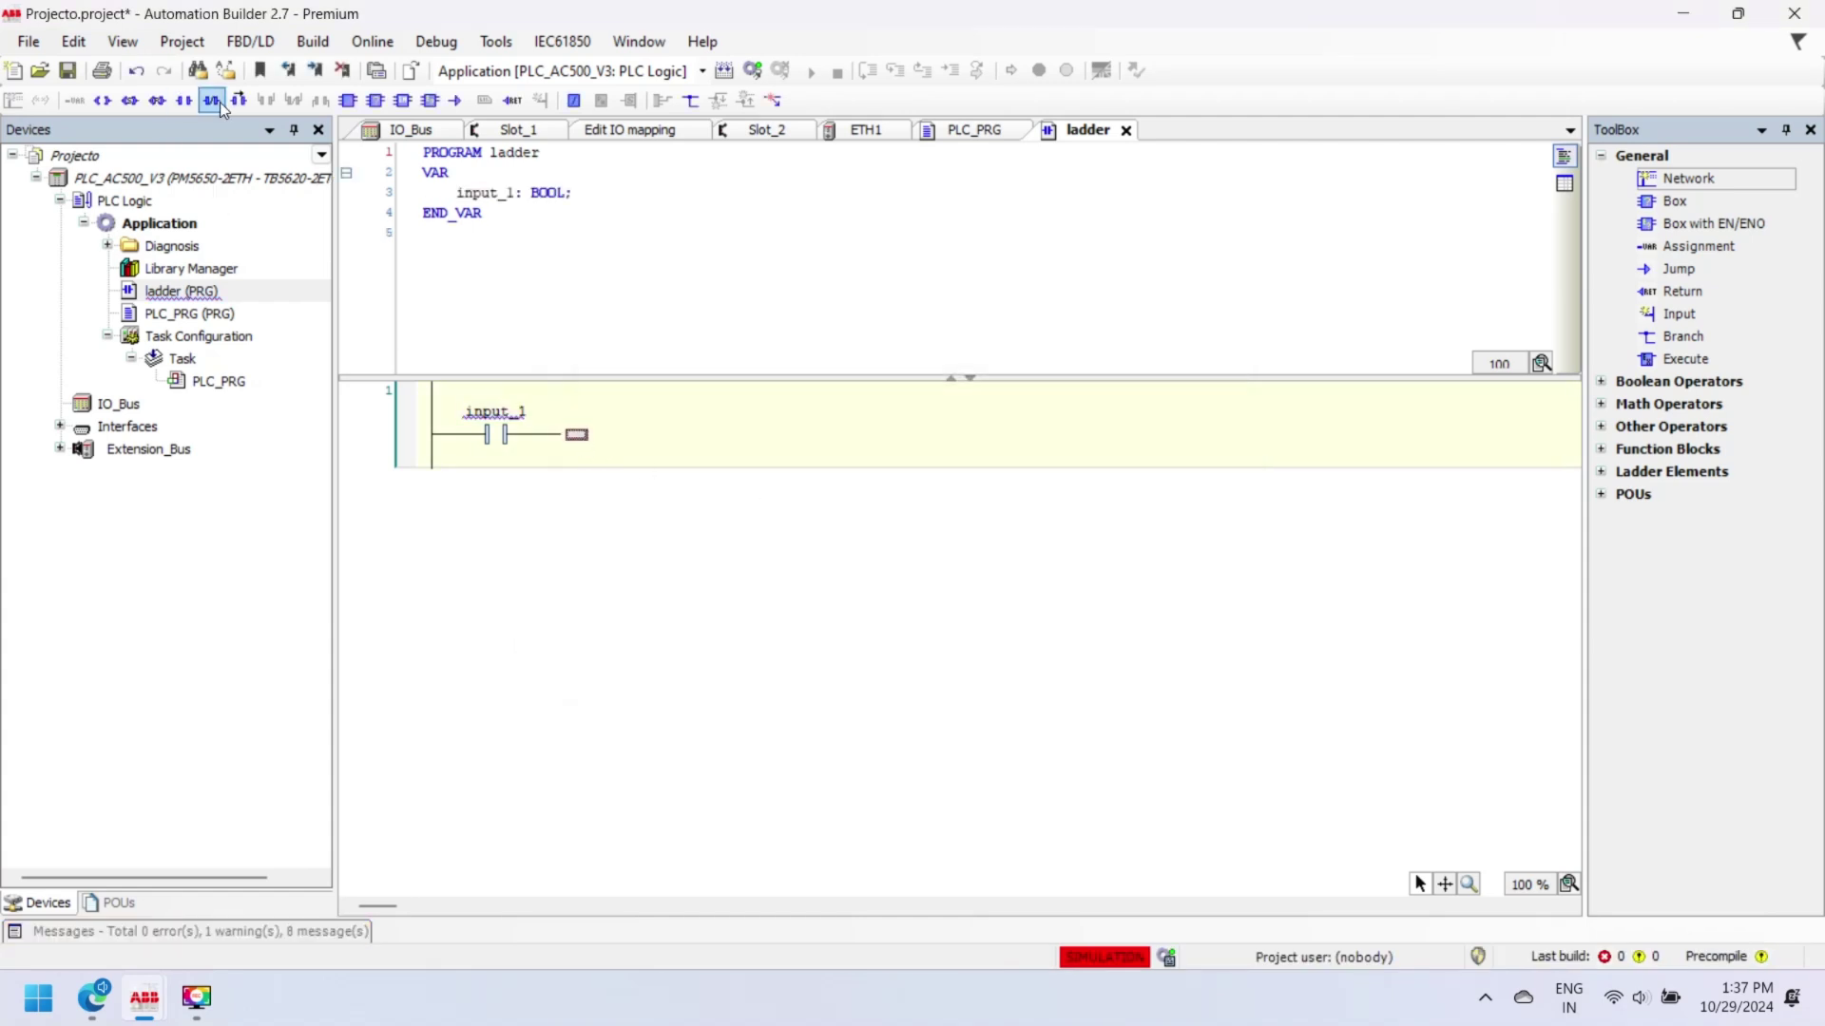
click(99, 103)
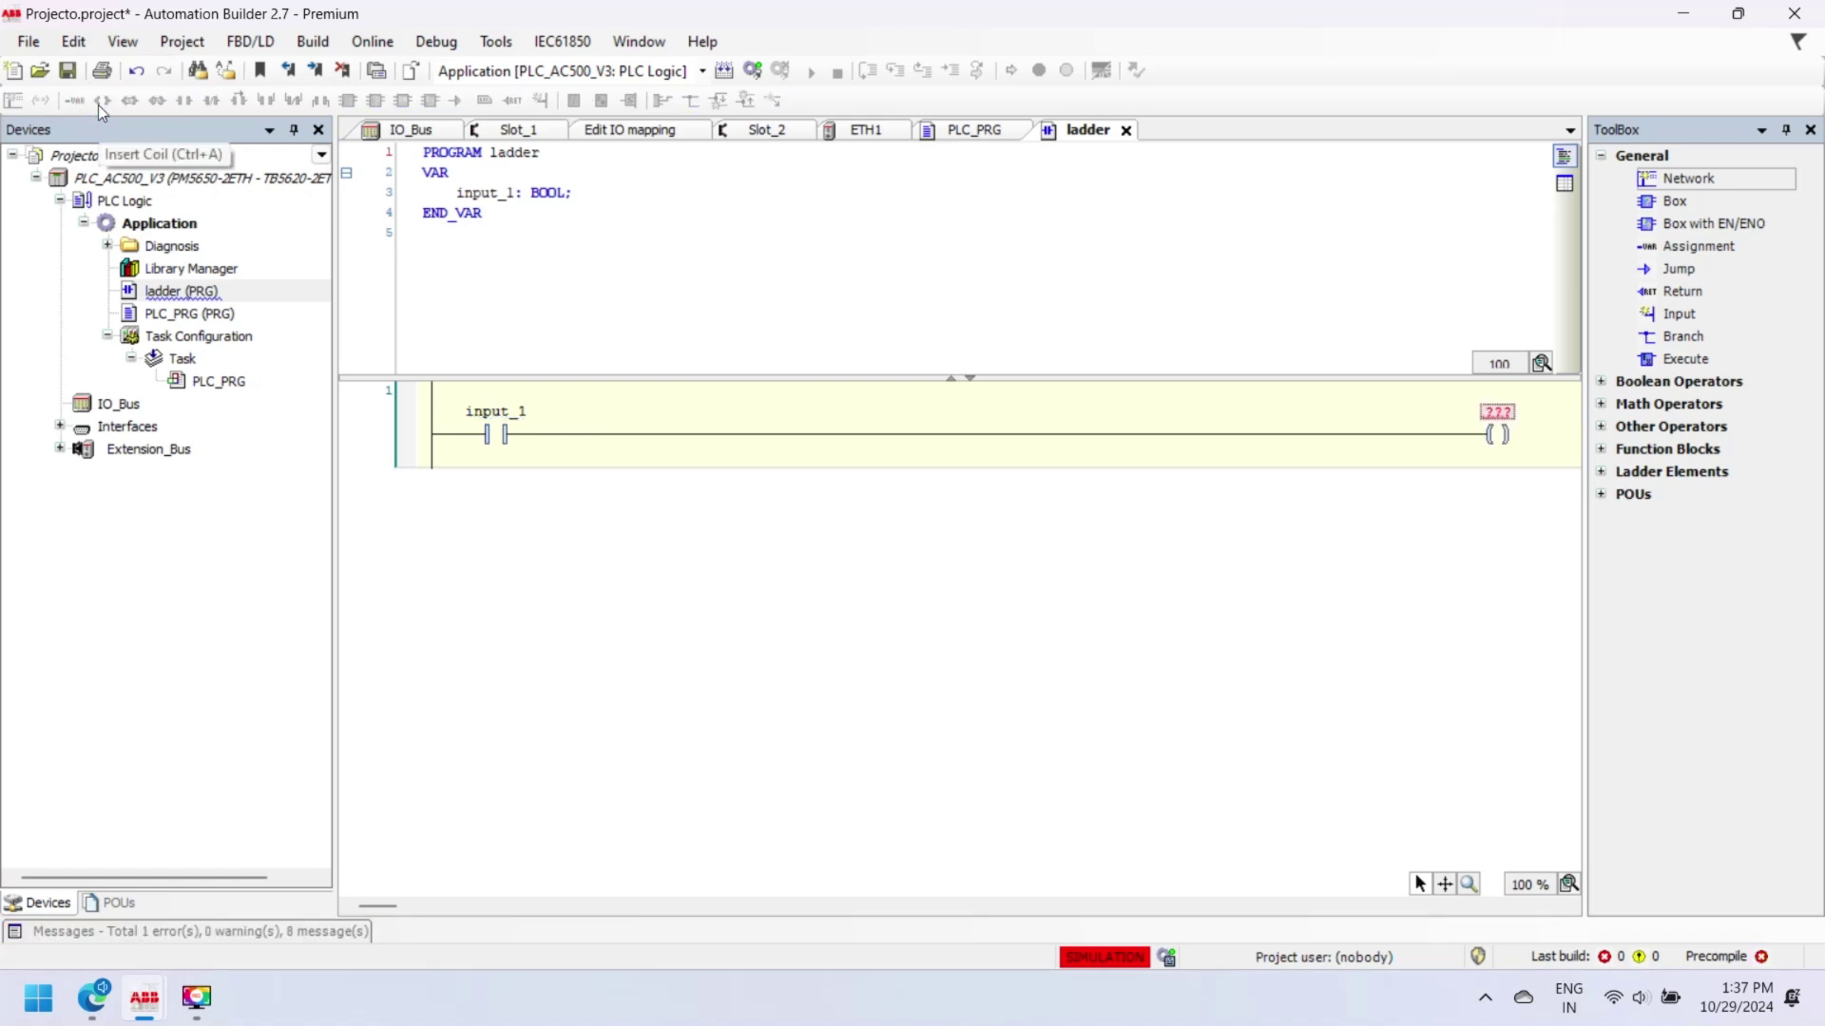
text(output)
key(Return)
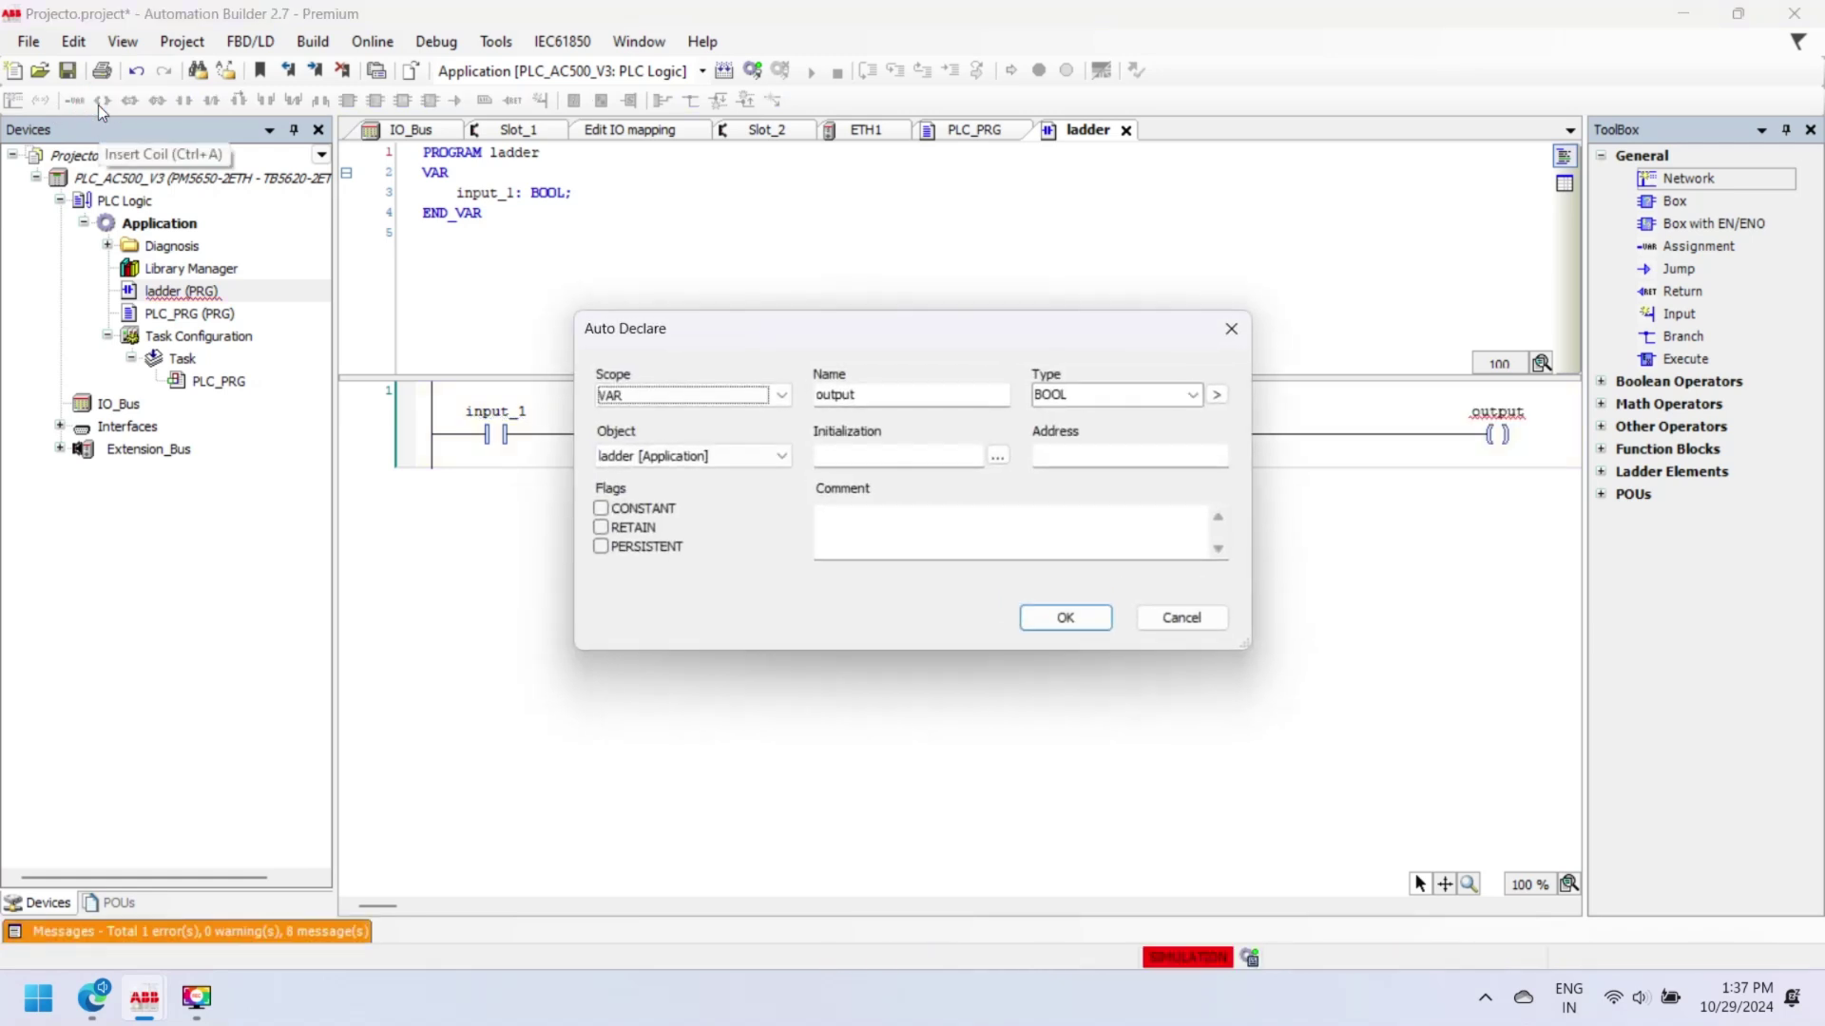
click(882, 396)
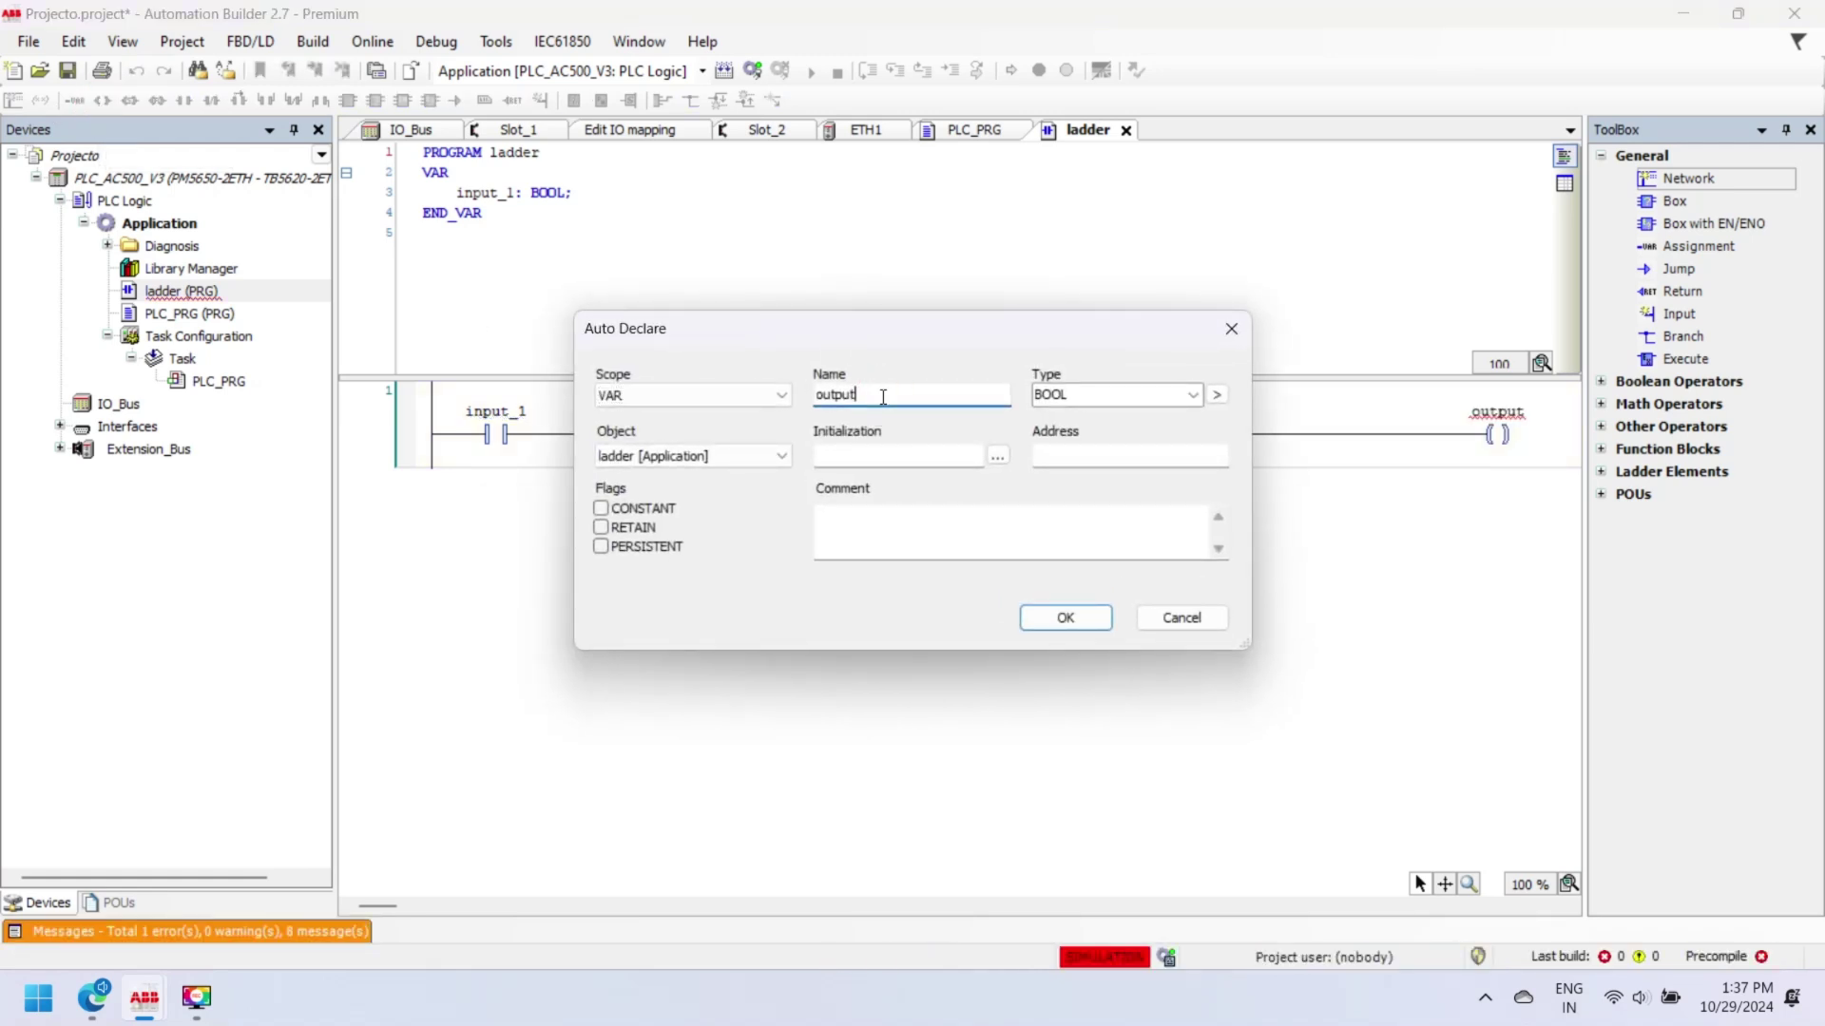
text(_1)
key(Return)
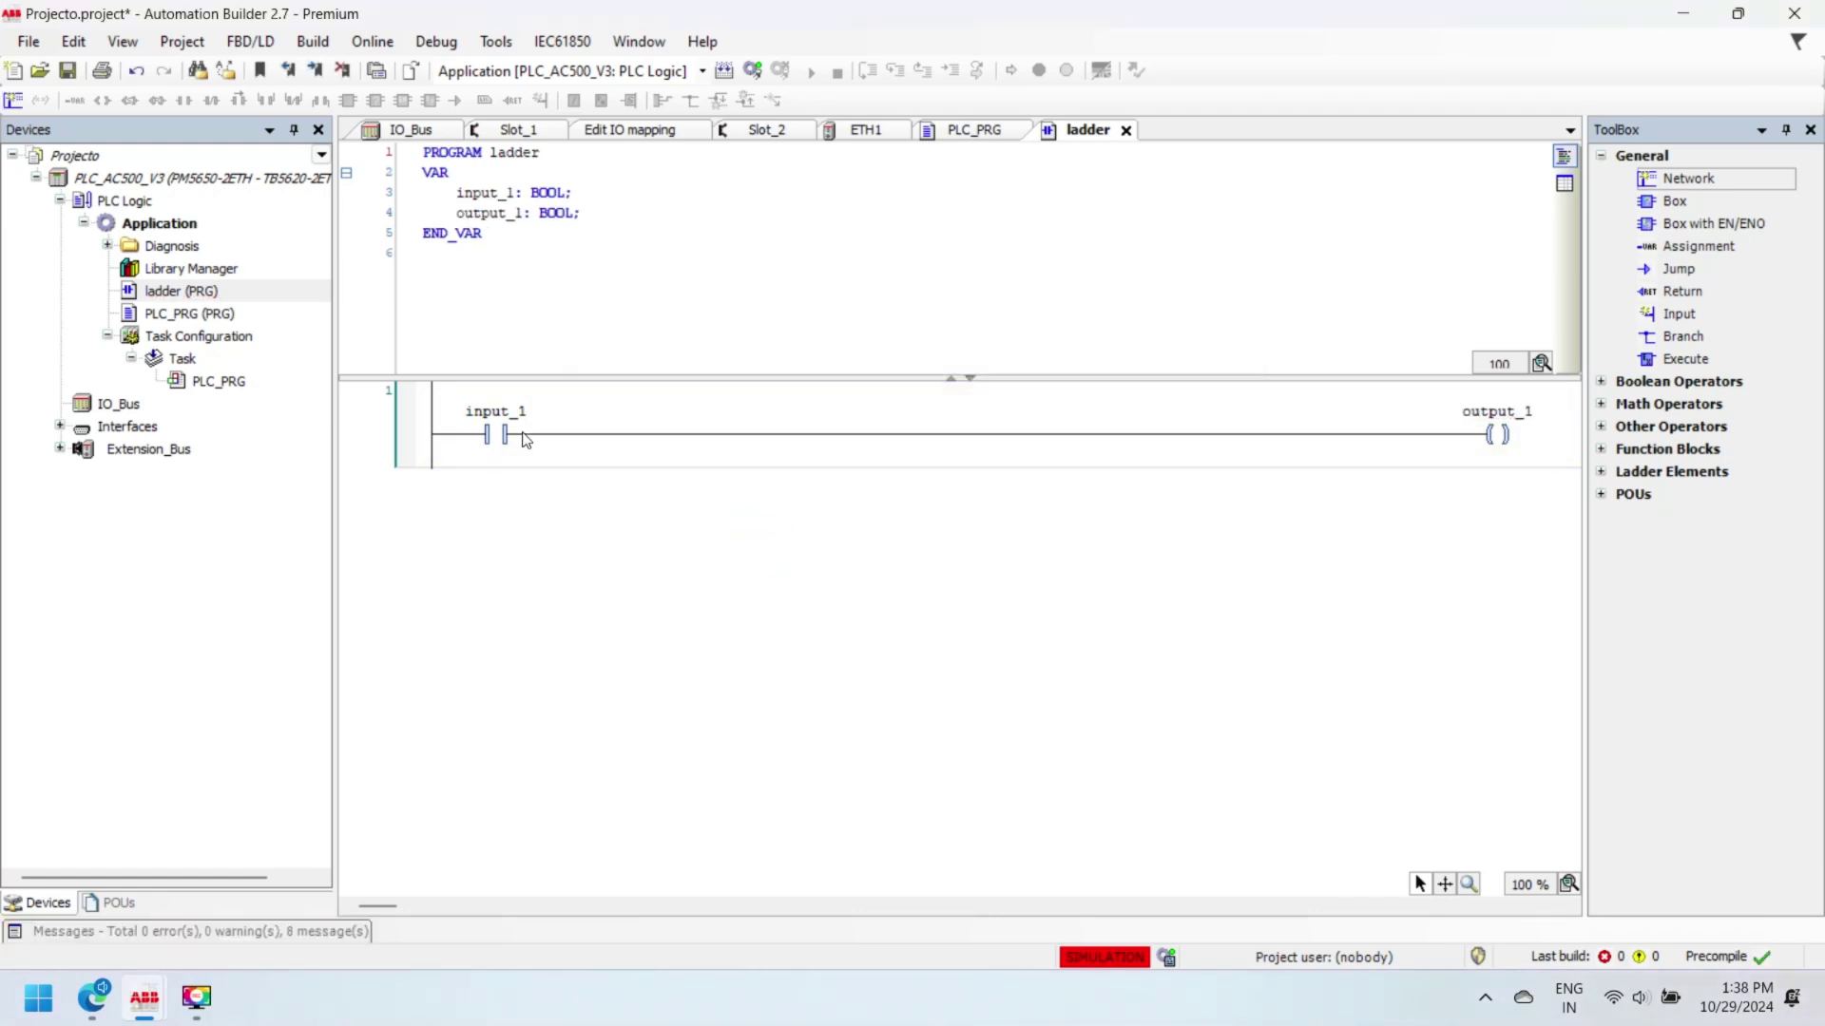
Add a second ladder network starting with a timer_start contact.
right_click(400, 442)
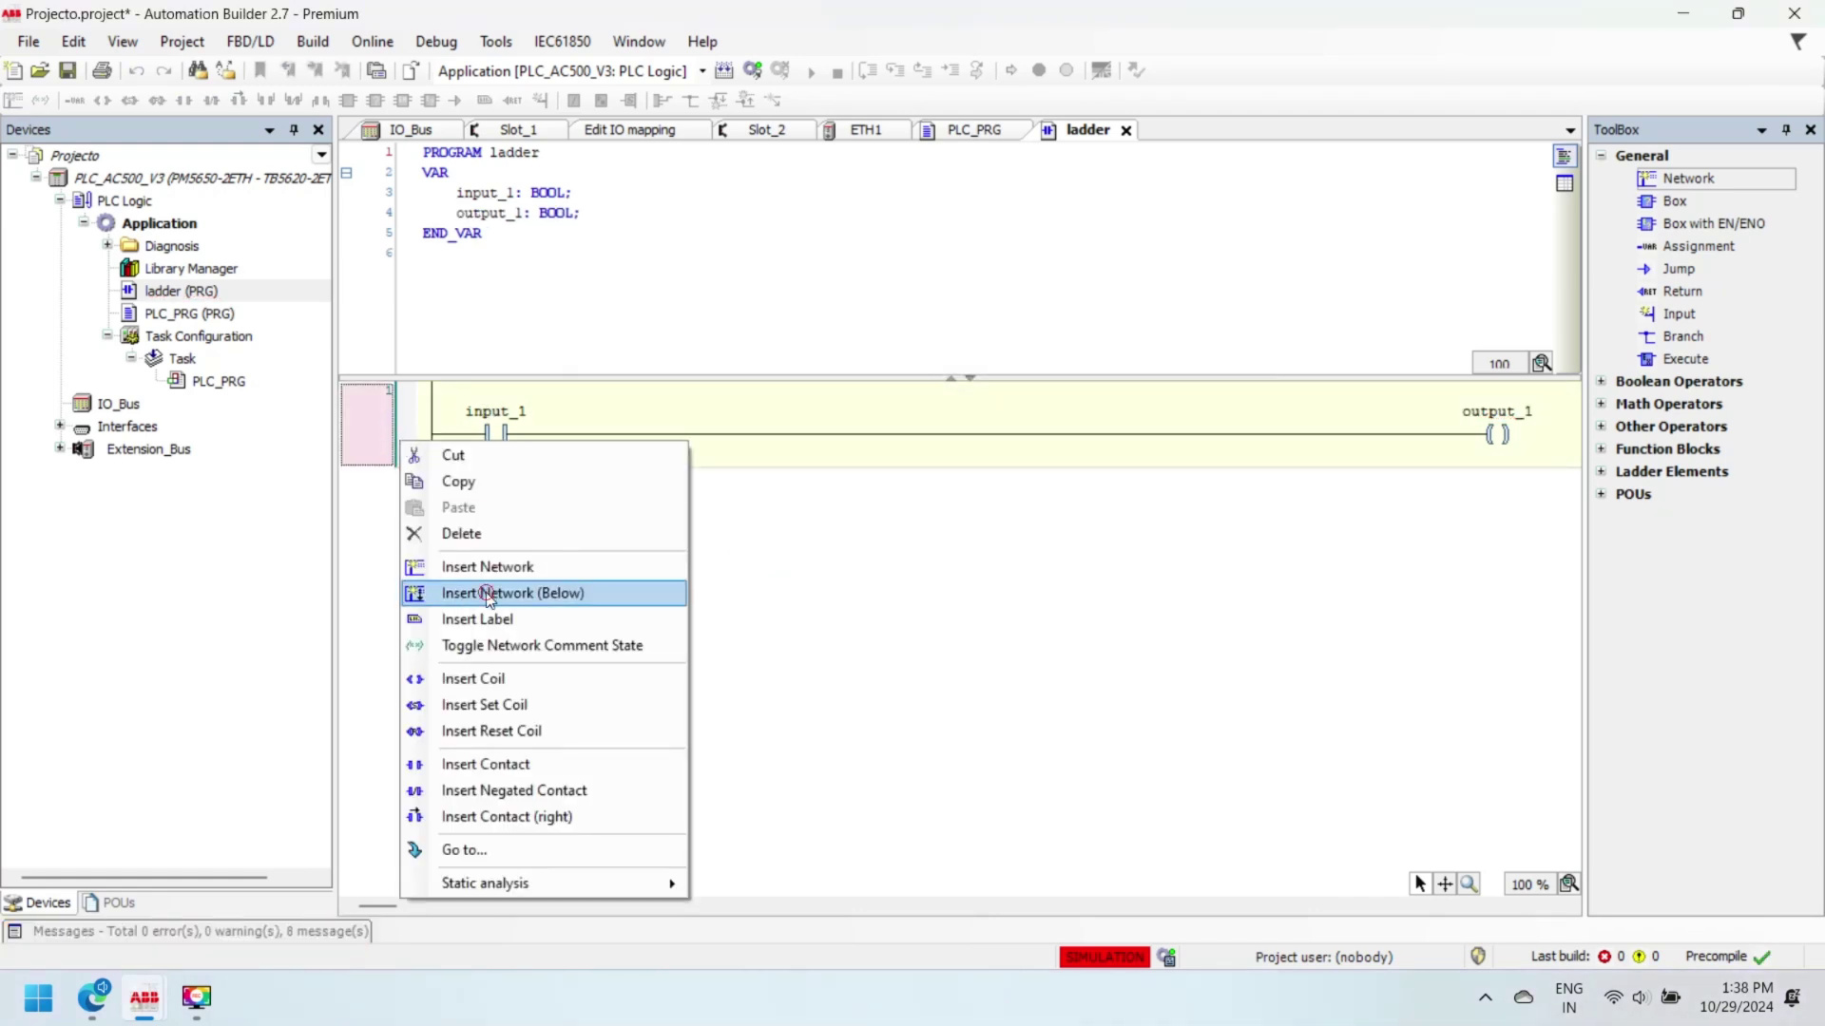
click(487, 594)
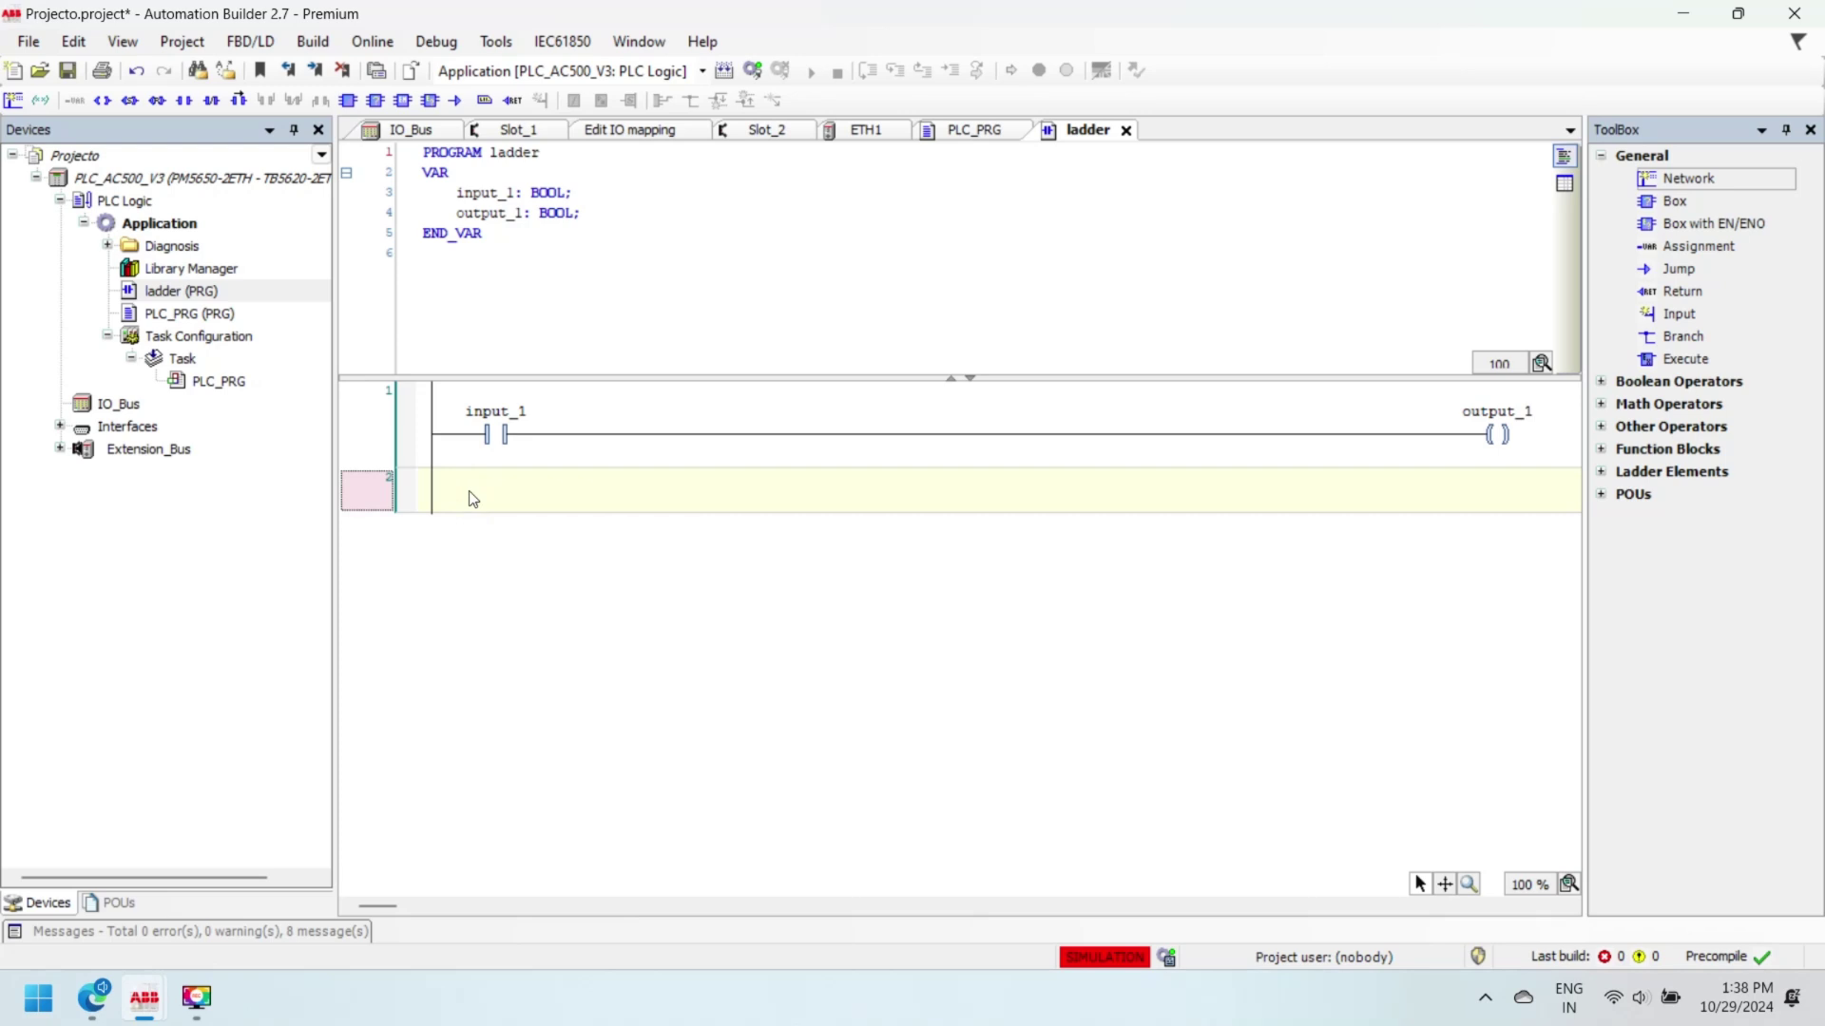
click(191, 109)
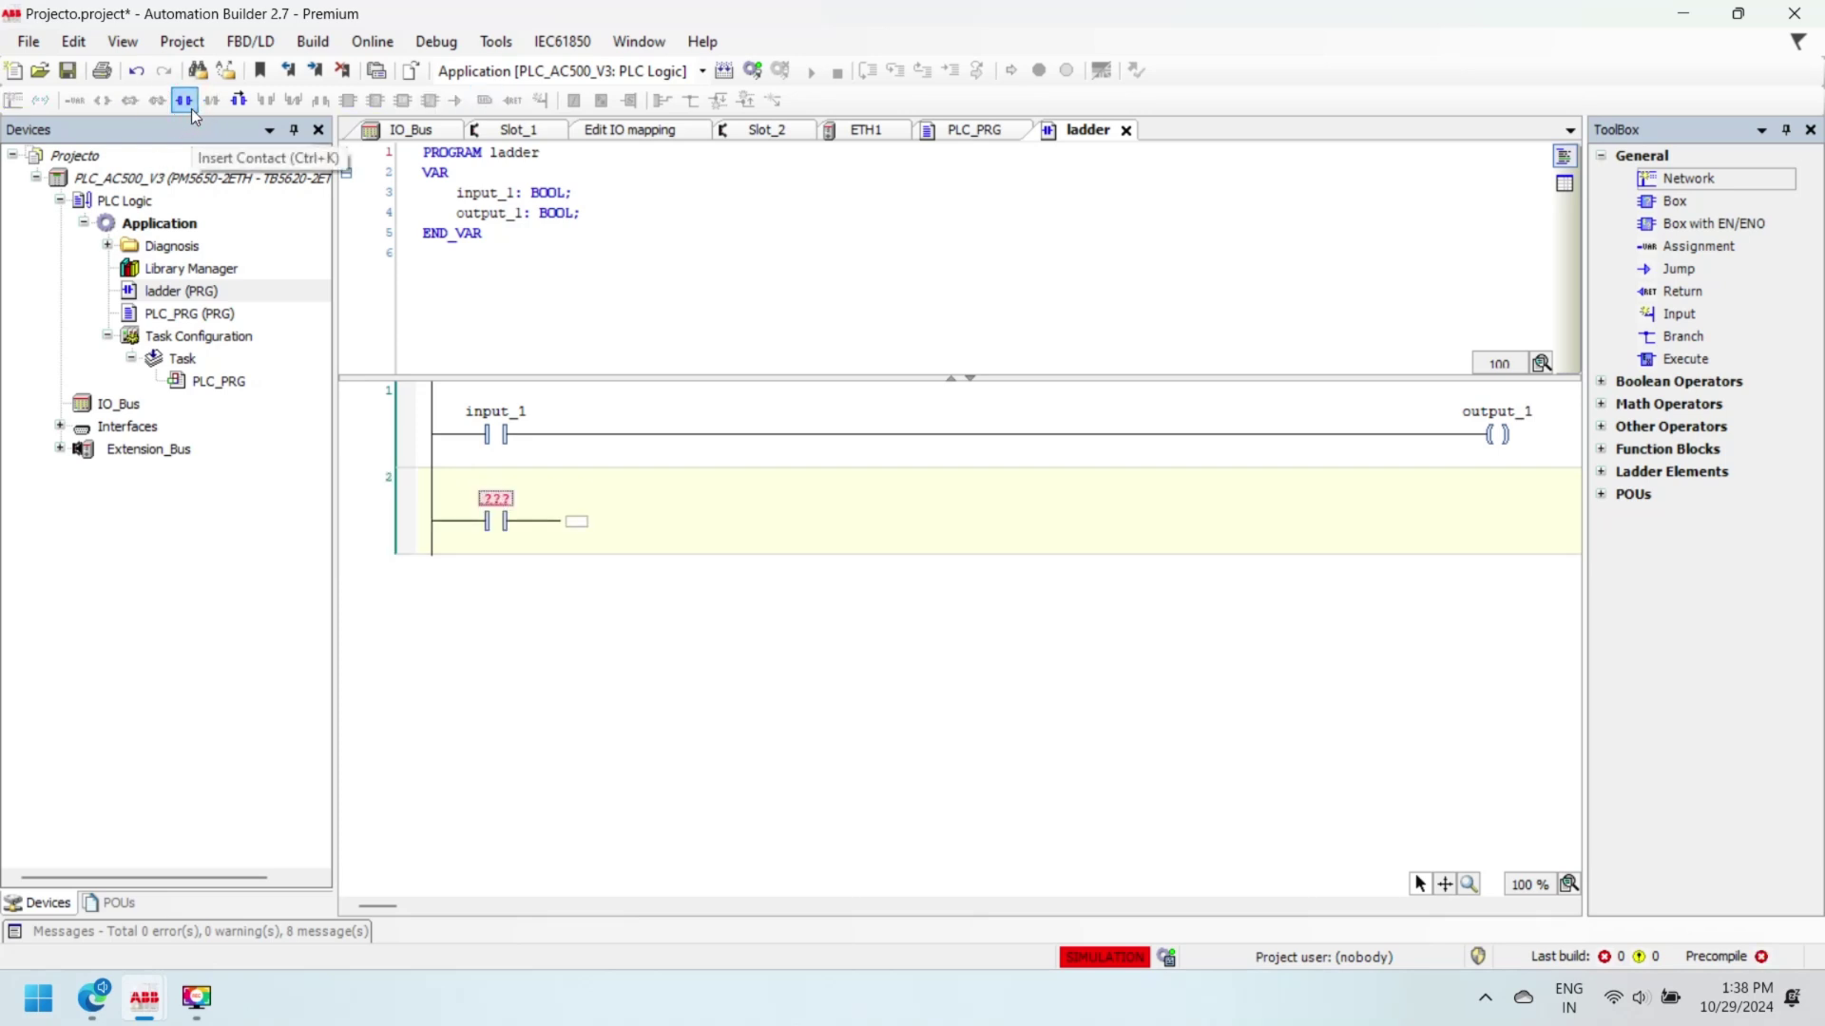
text(timer_st)
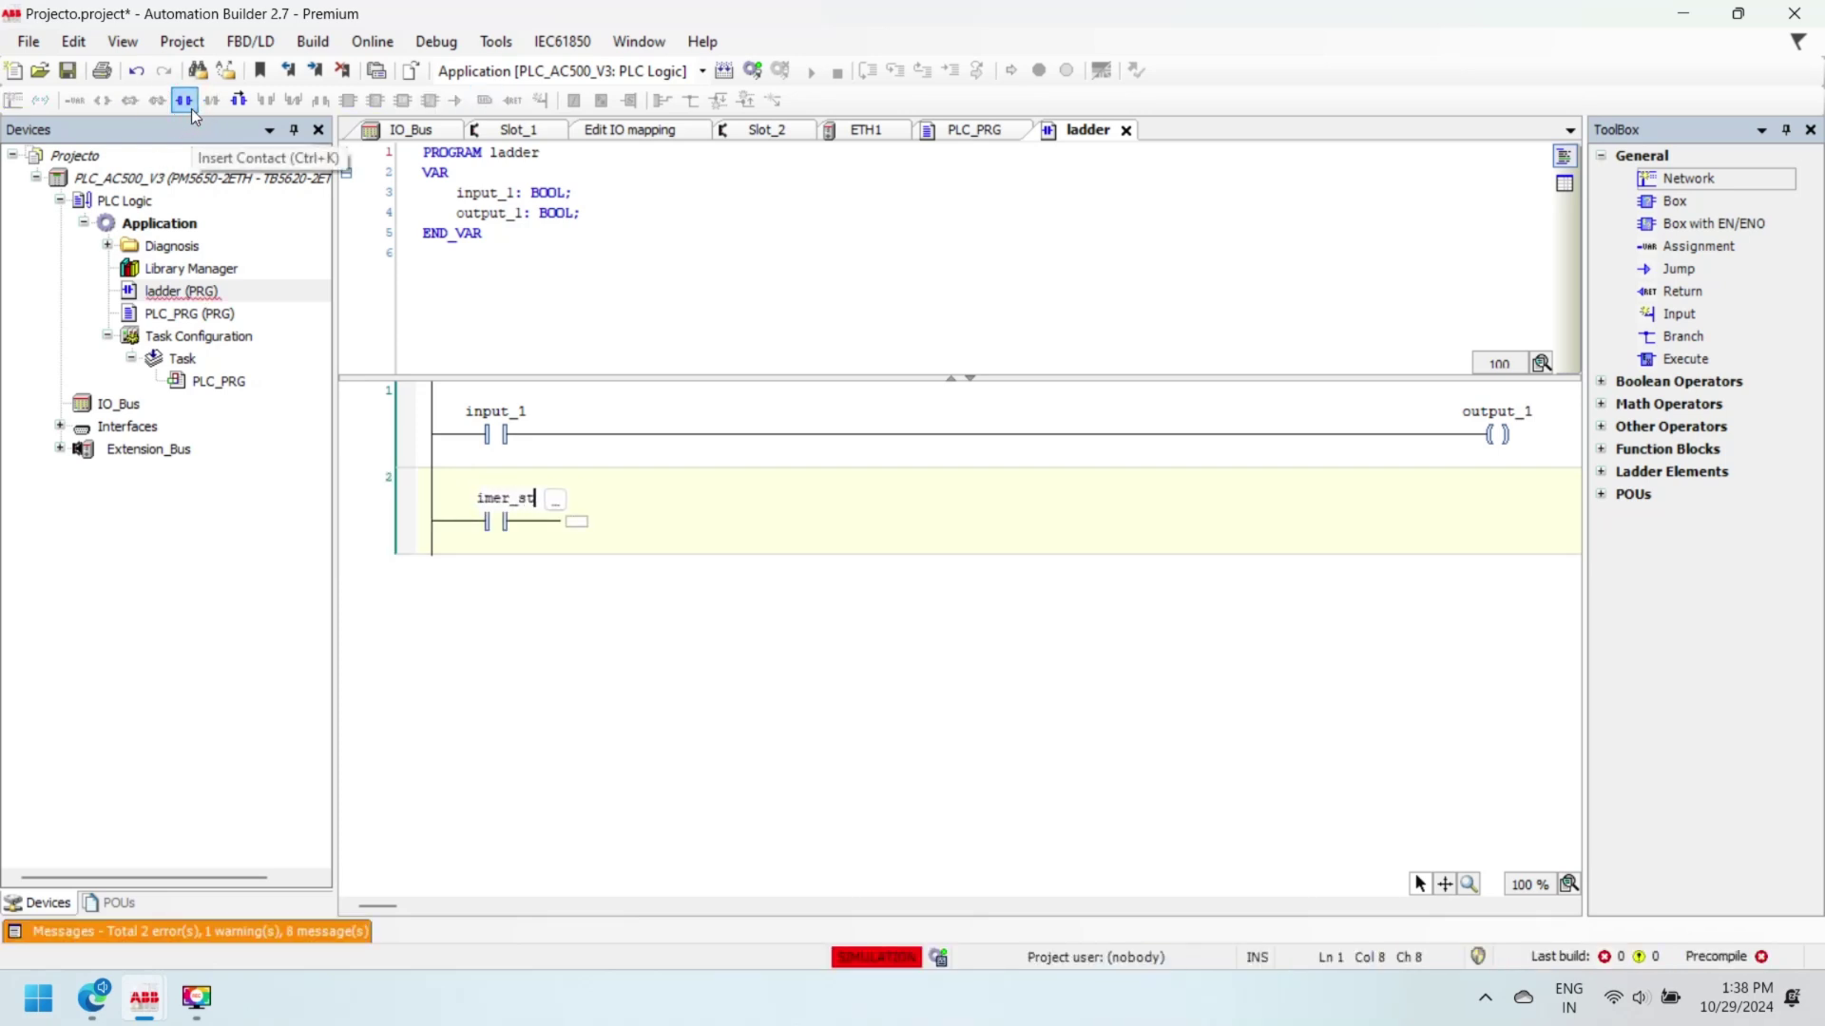
text(art)
key(Return)
key(Return)
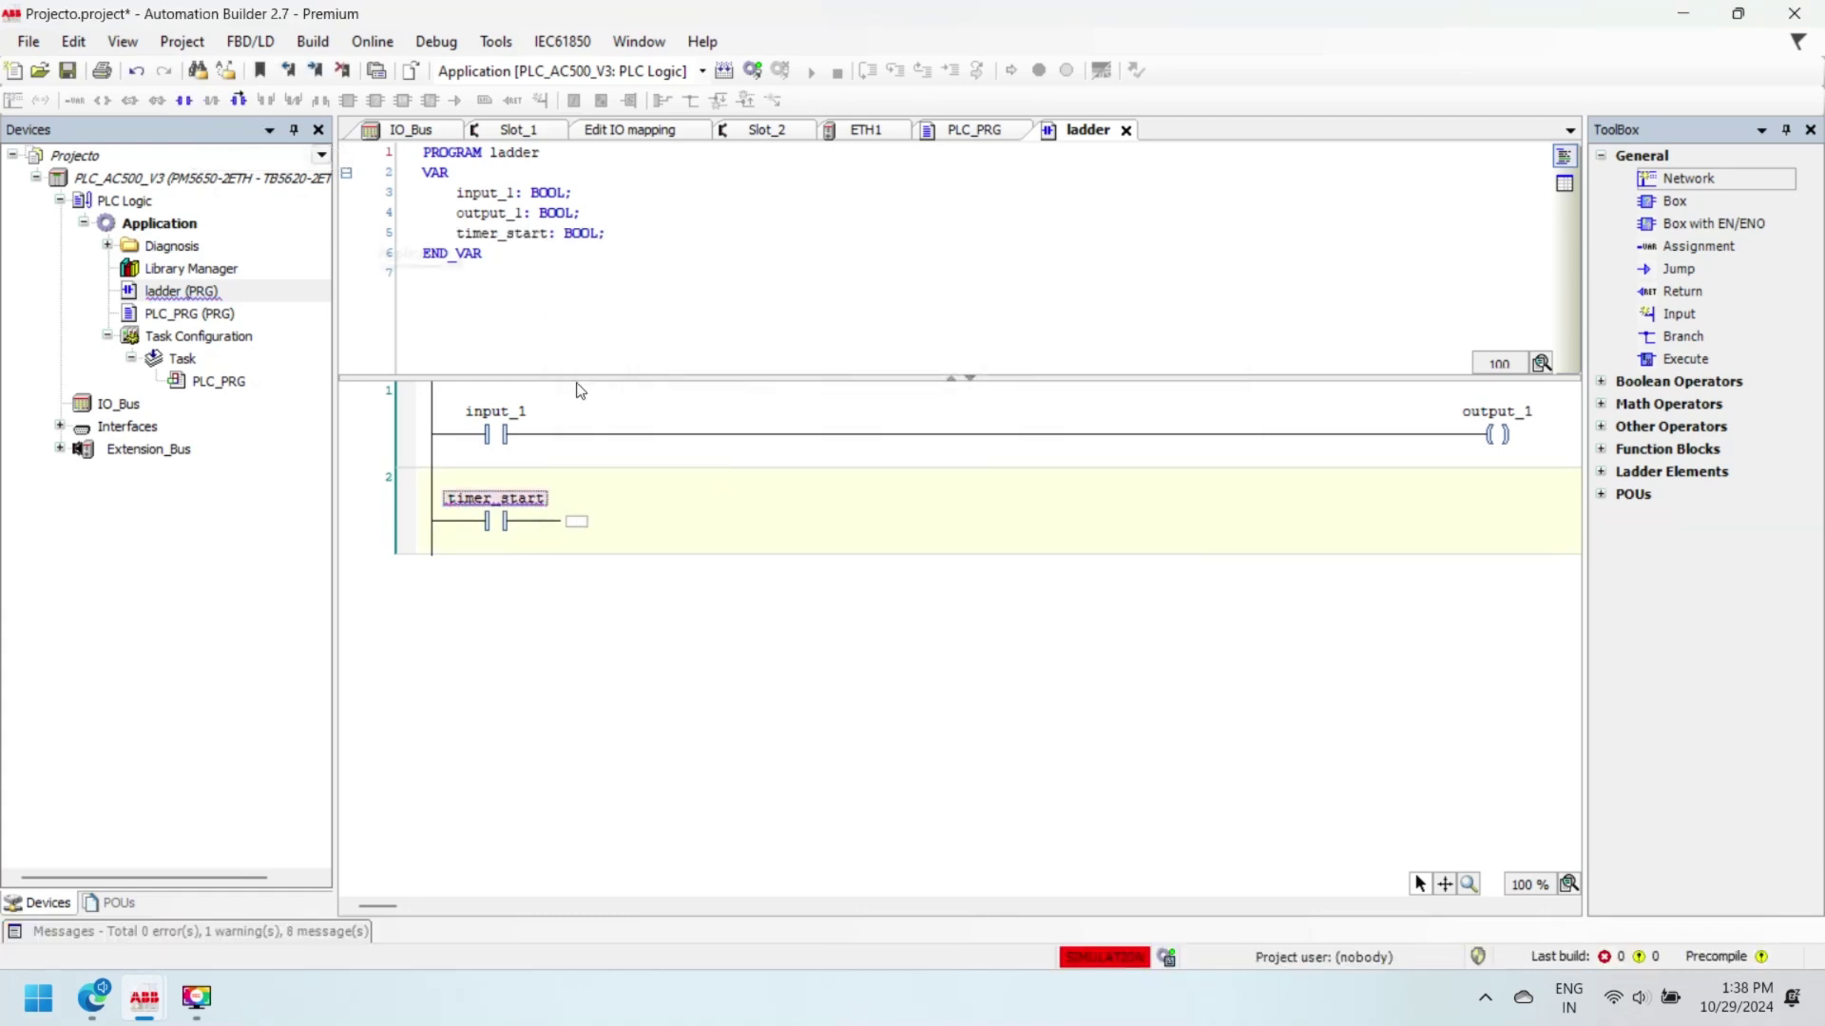
Insert a TON timer from the Standard library's Timer folder, declared as TON_0.
click(576, 521)
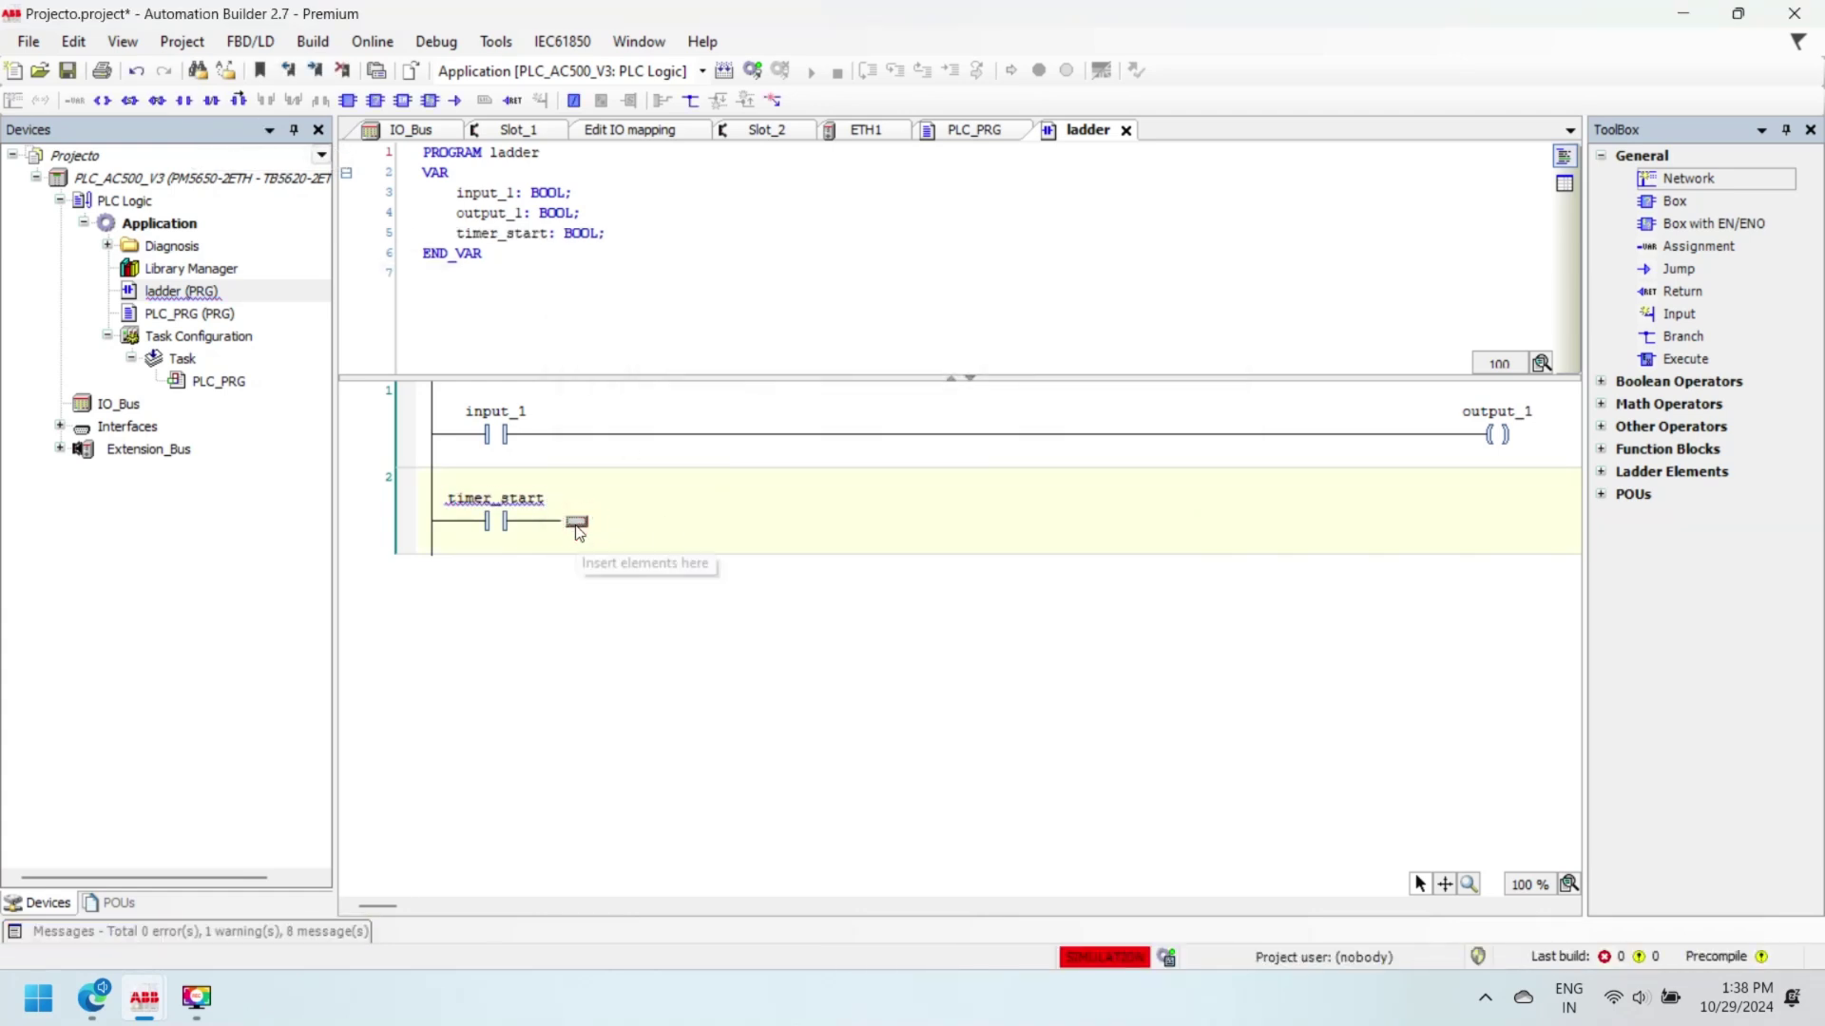
click(209, 104)
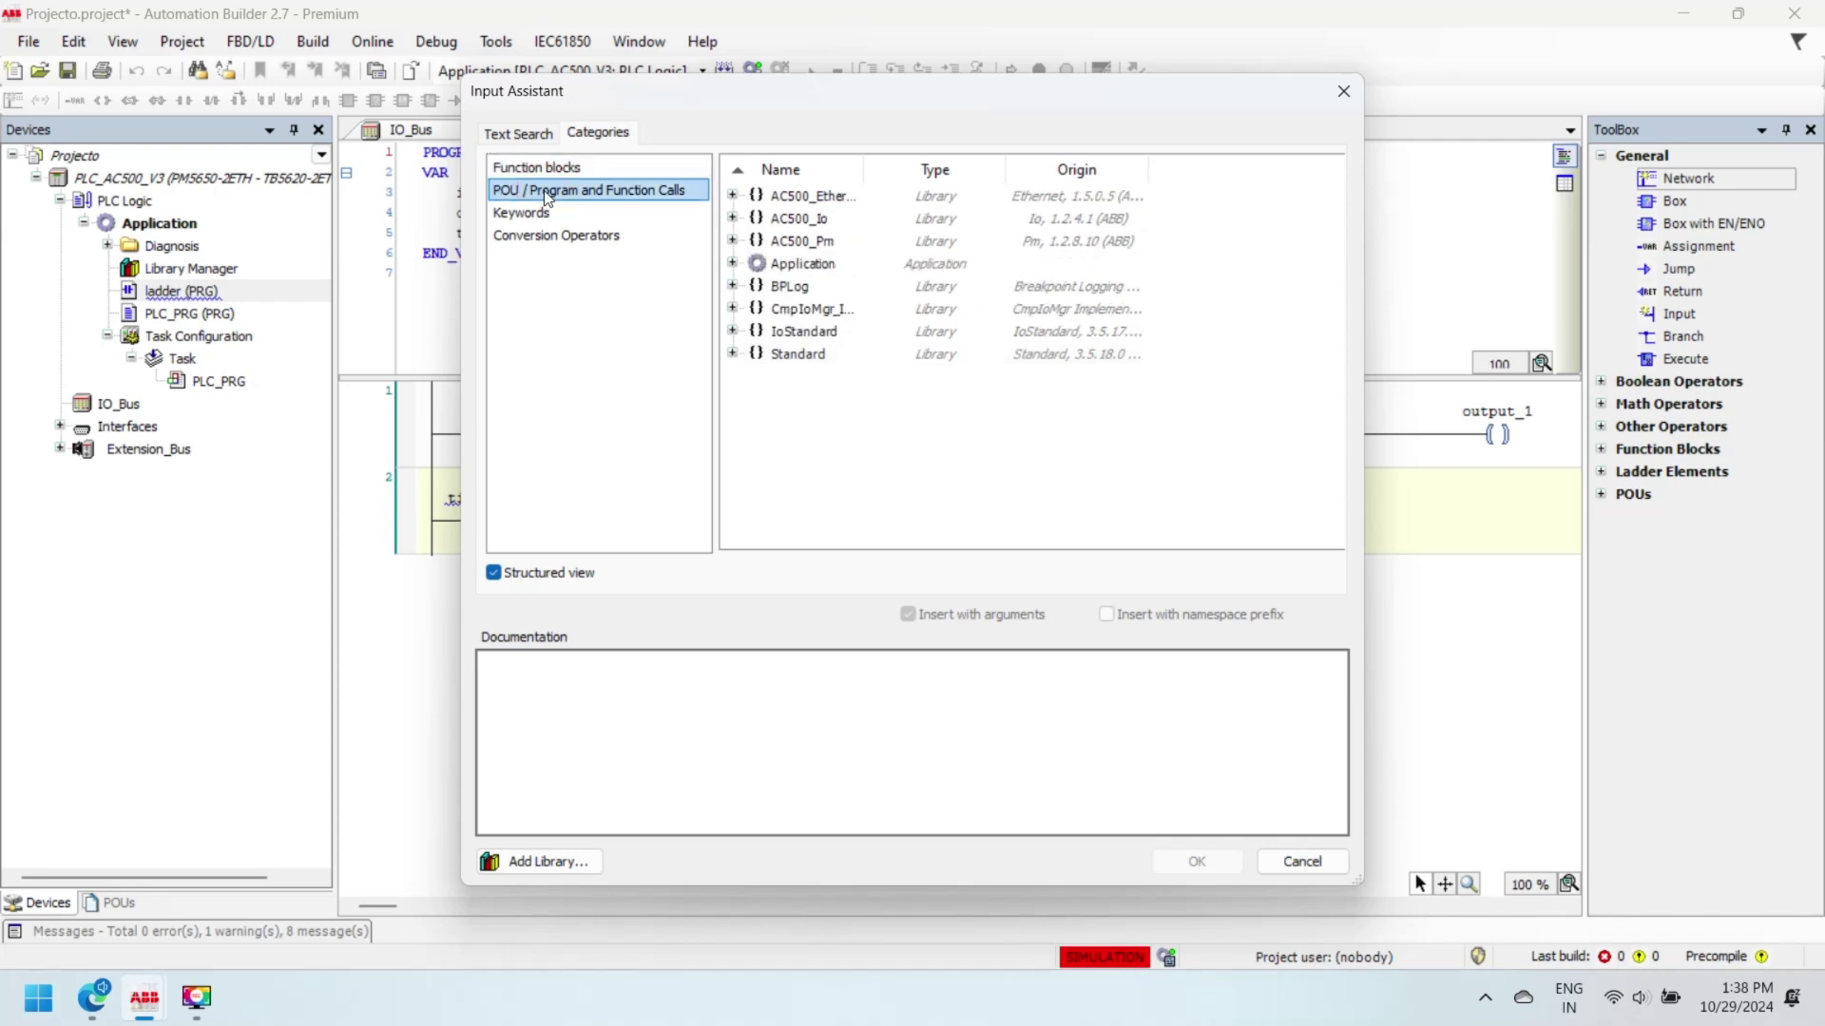
click(731, 354)
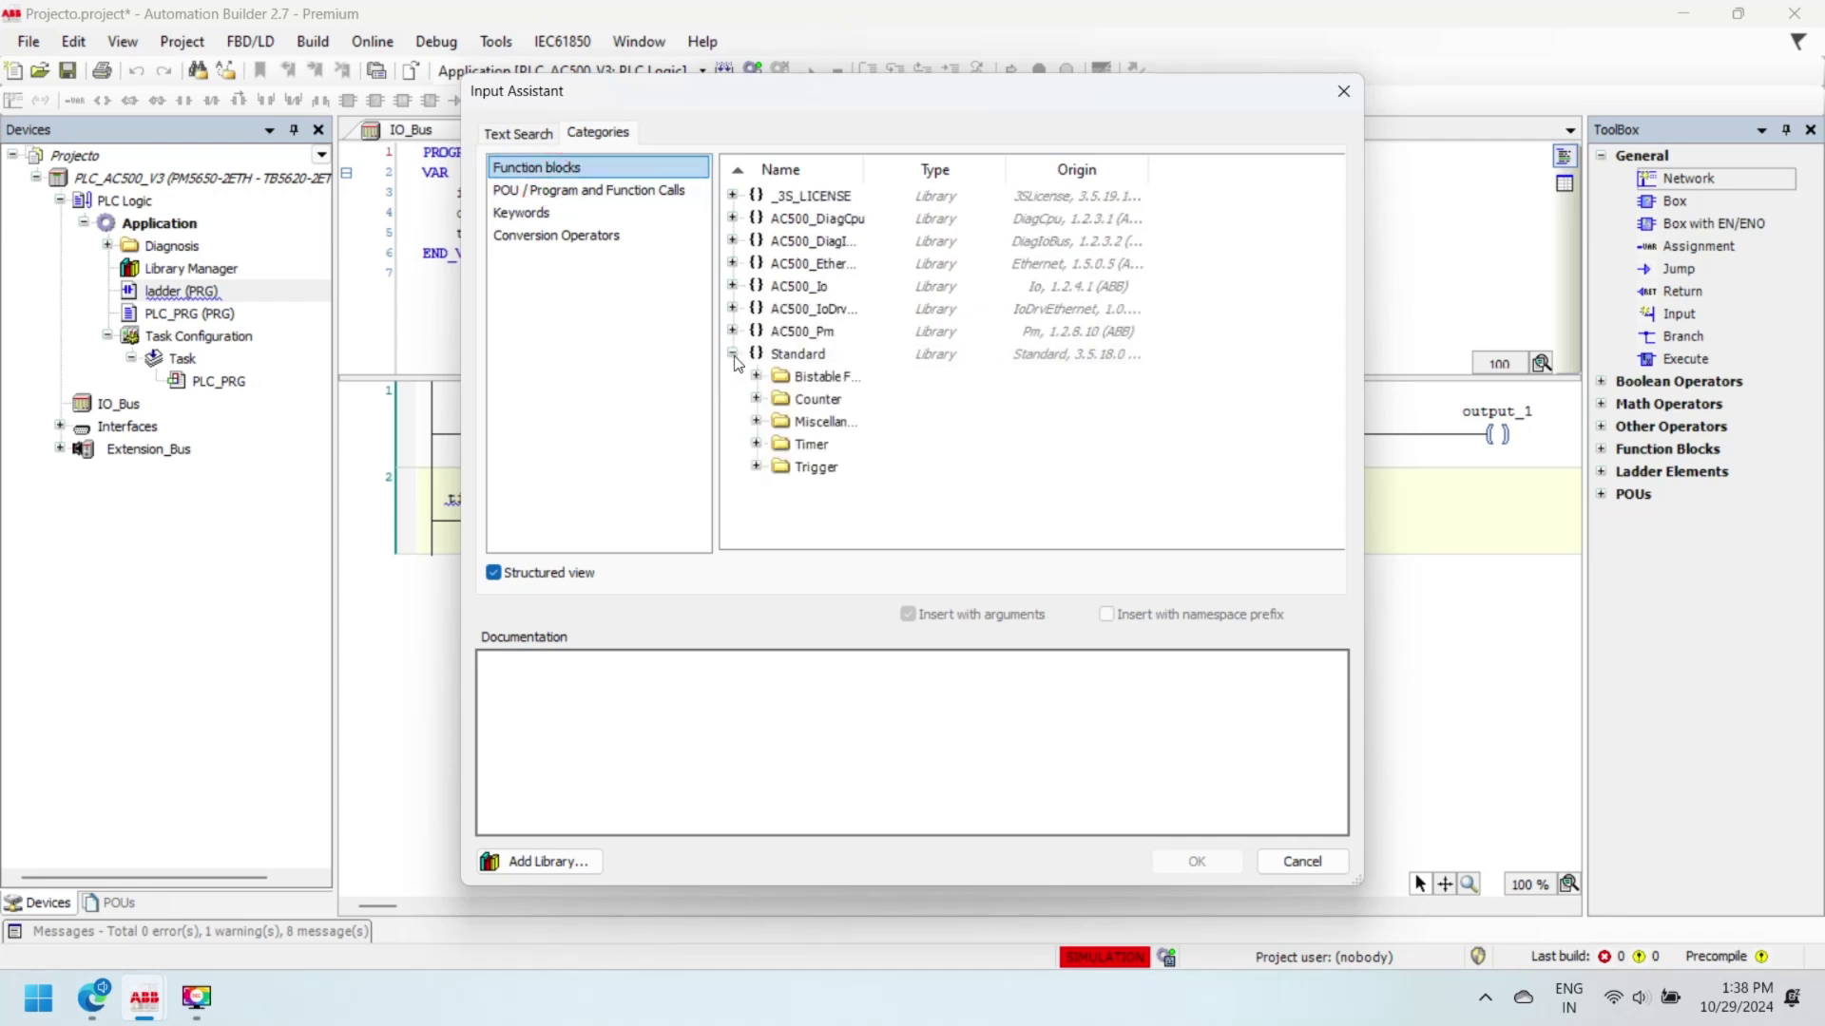
click(756, 445)
click(823, 491)
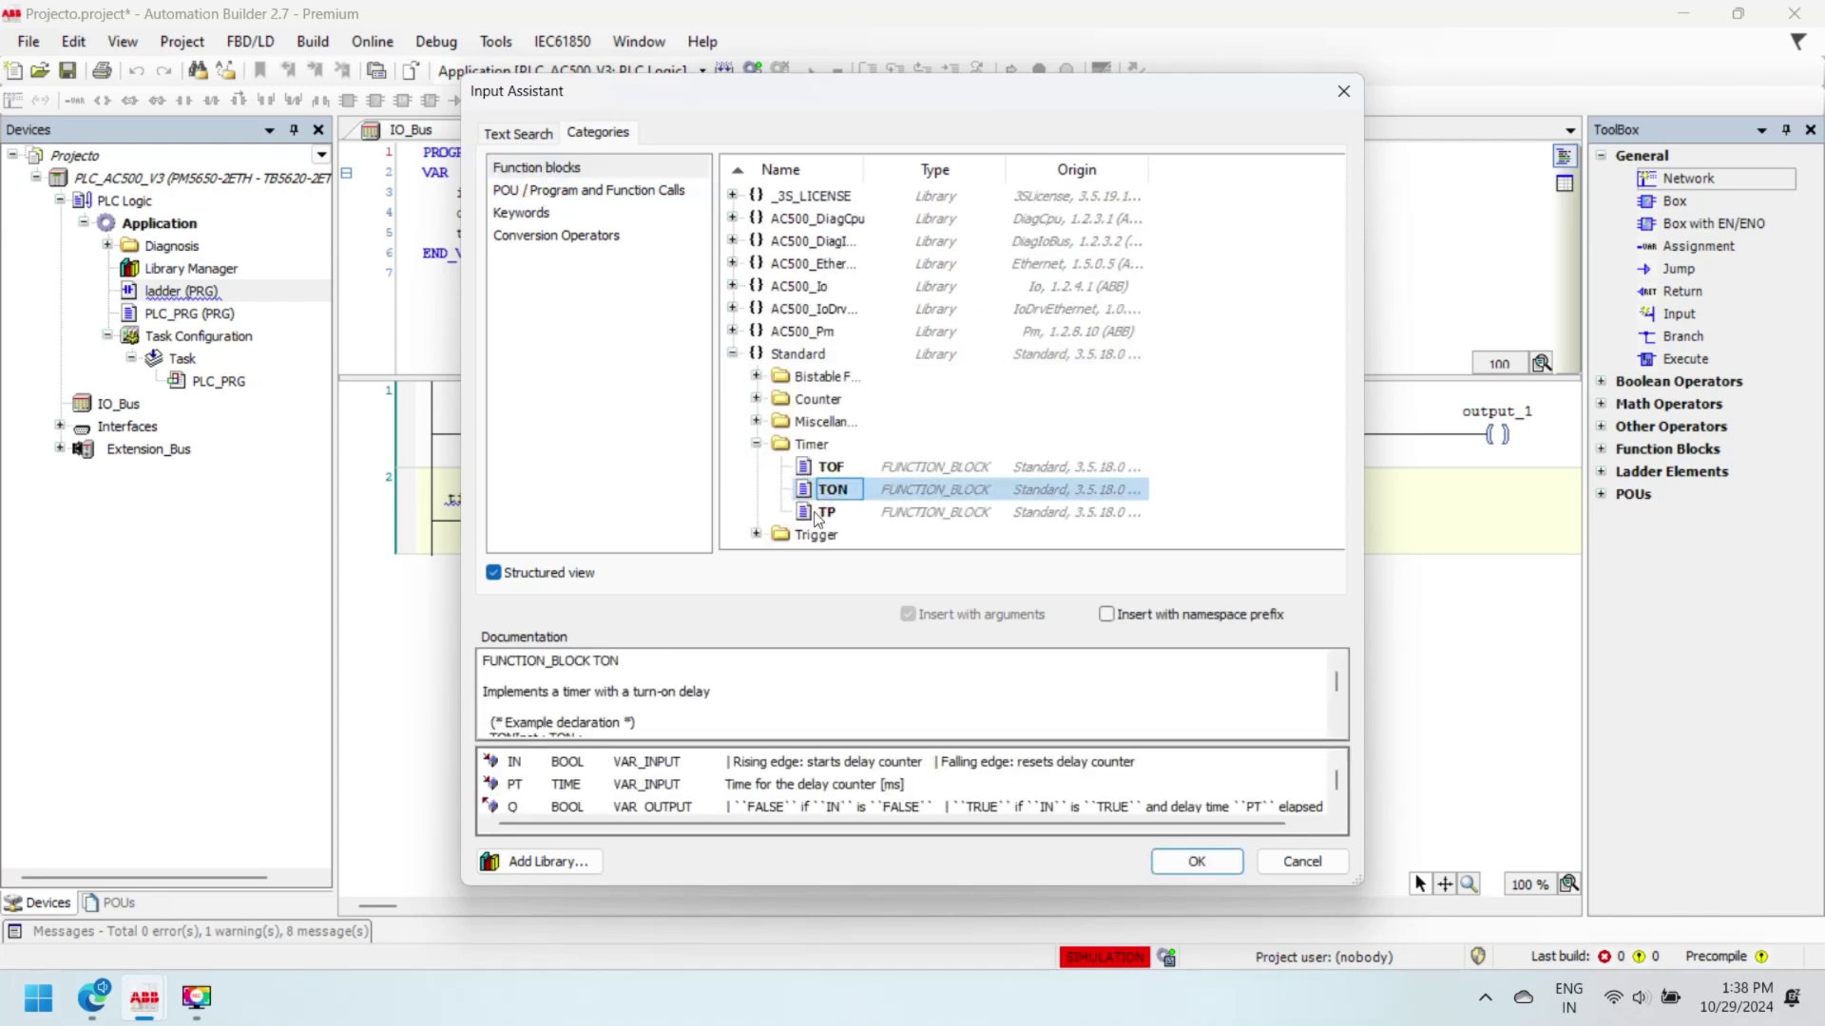
click(824, 513)
double_click(823, 492)
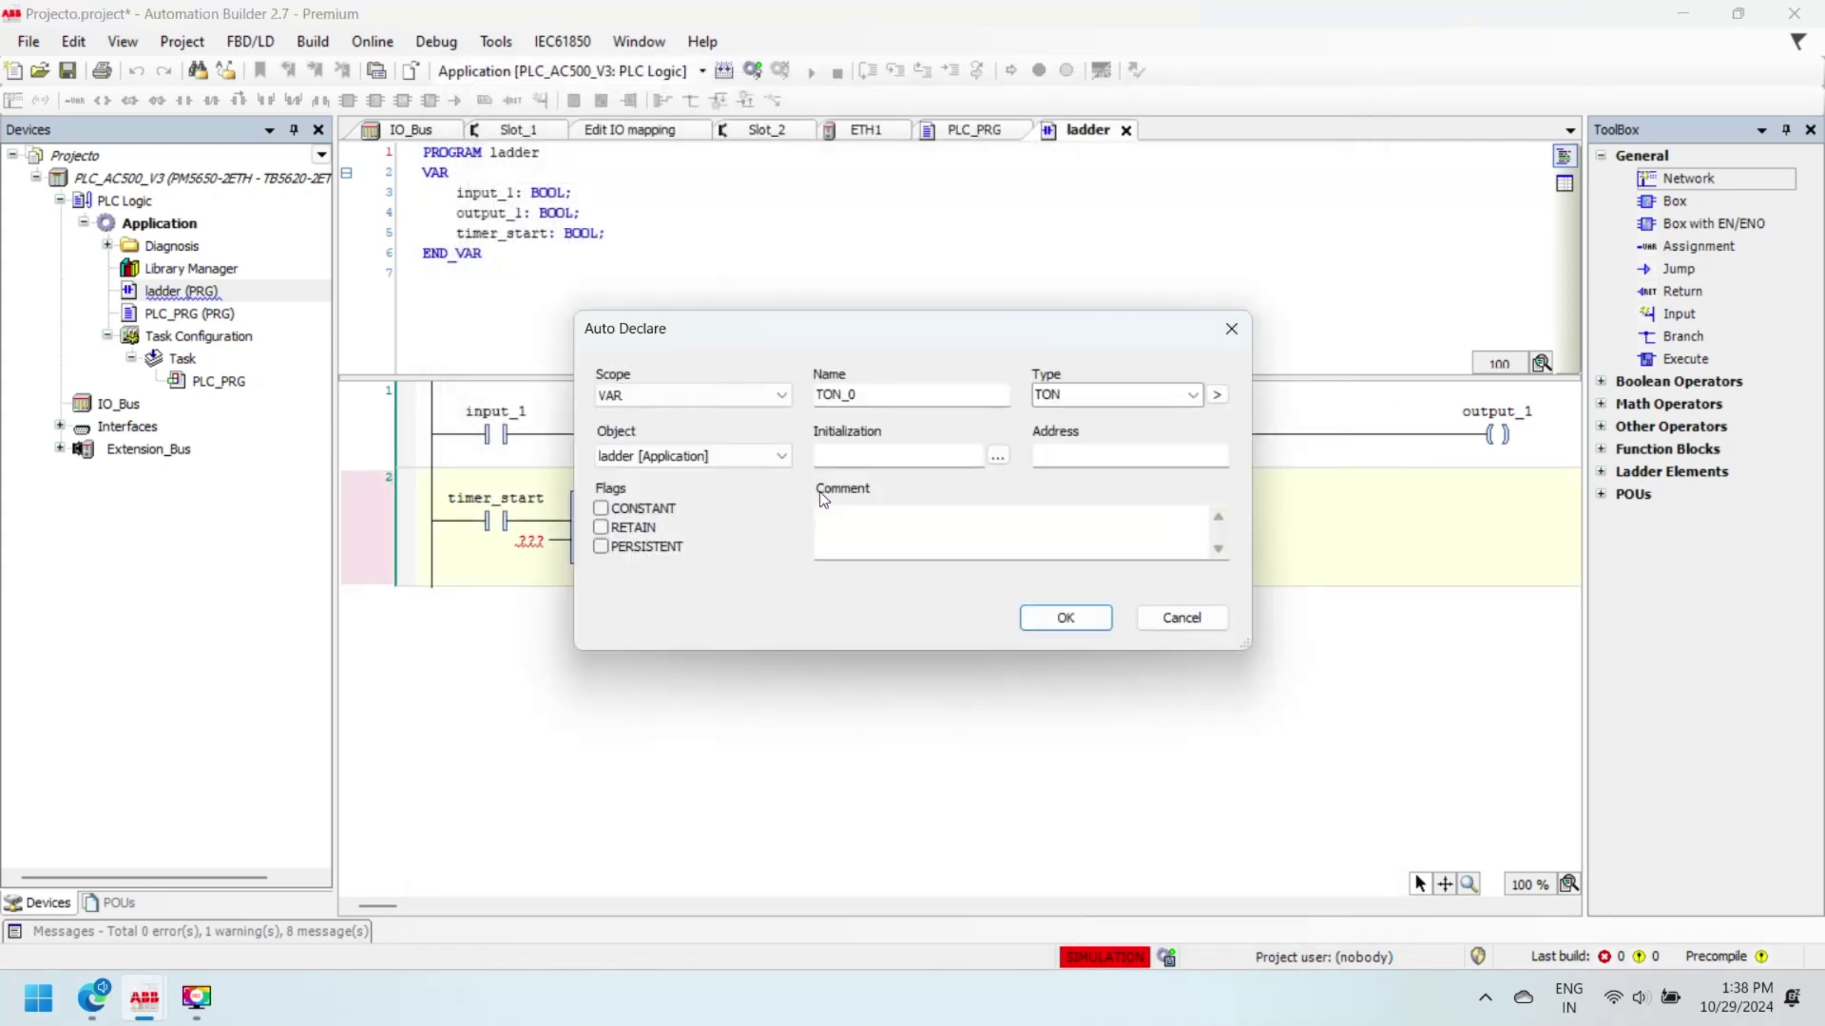
click(1056, 621)
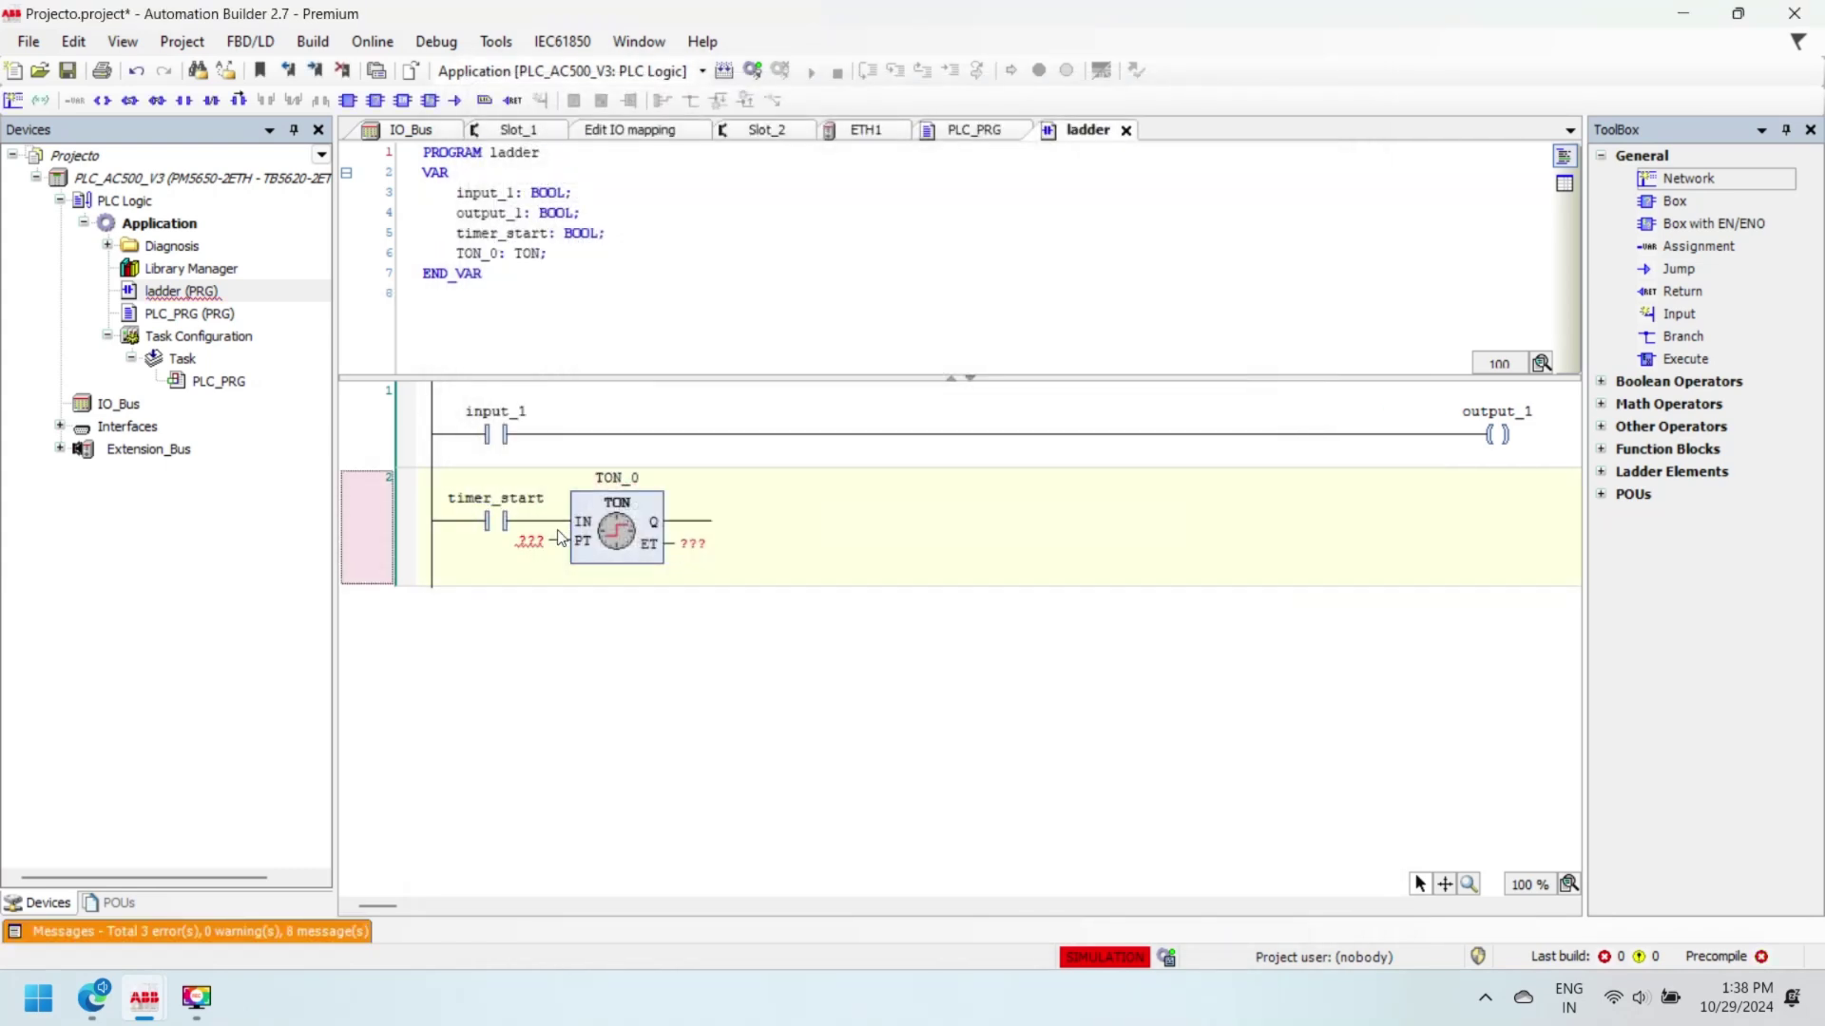
Set the timer's PT preset to T#10S and its ET output to elapsed_t.
click(523, 543)
text(t)
key(Return)
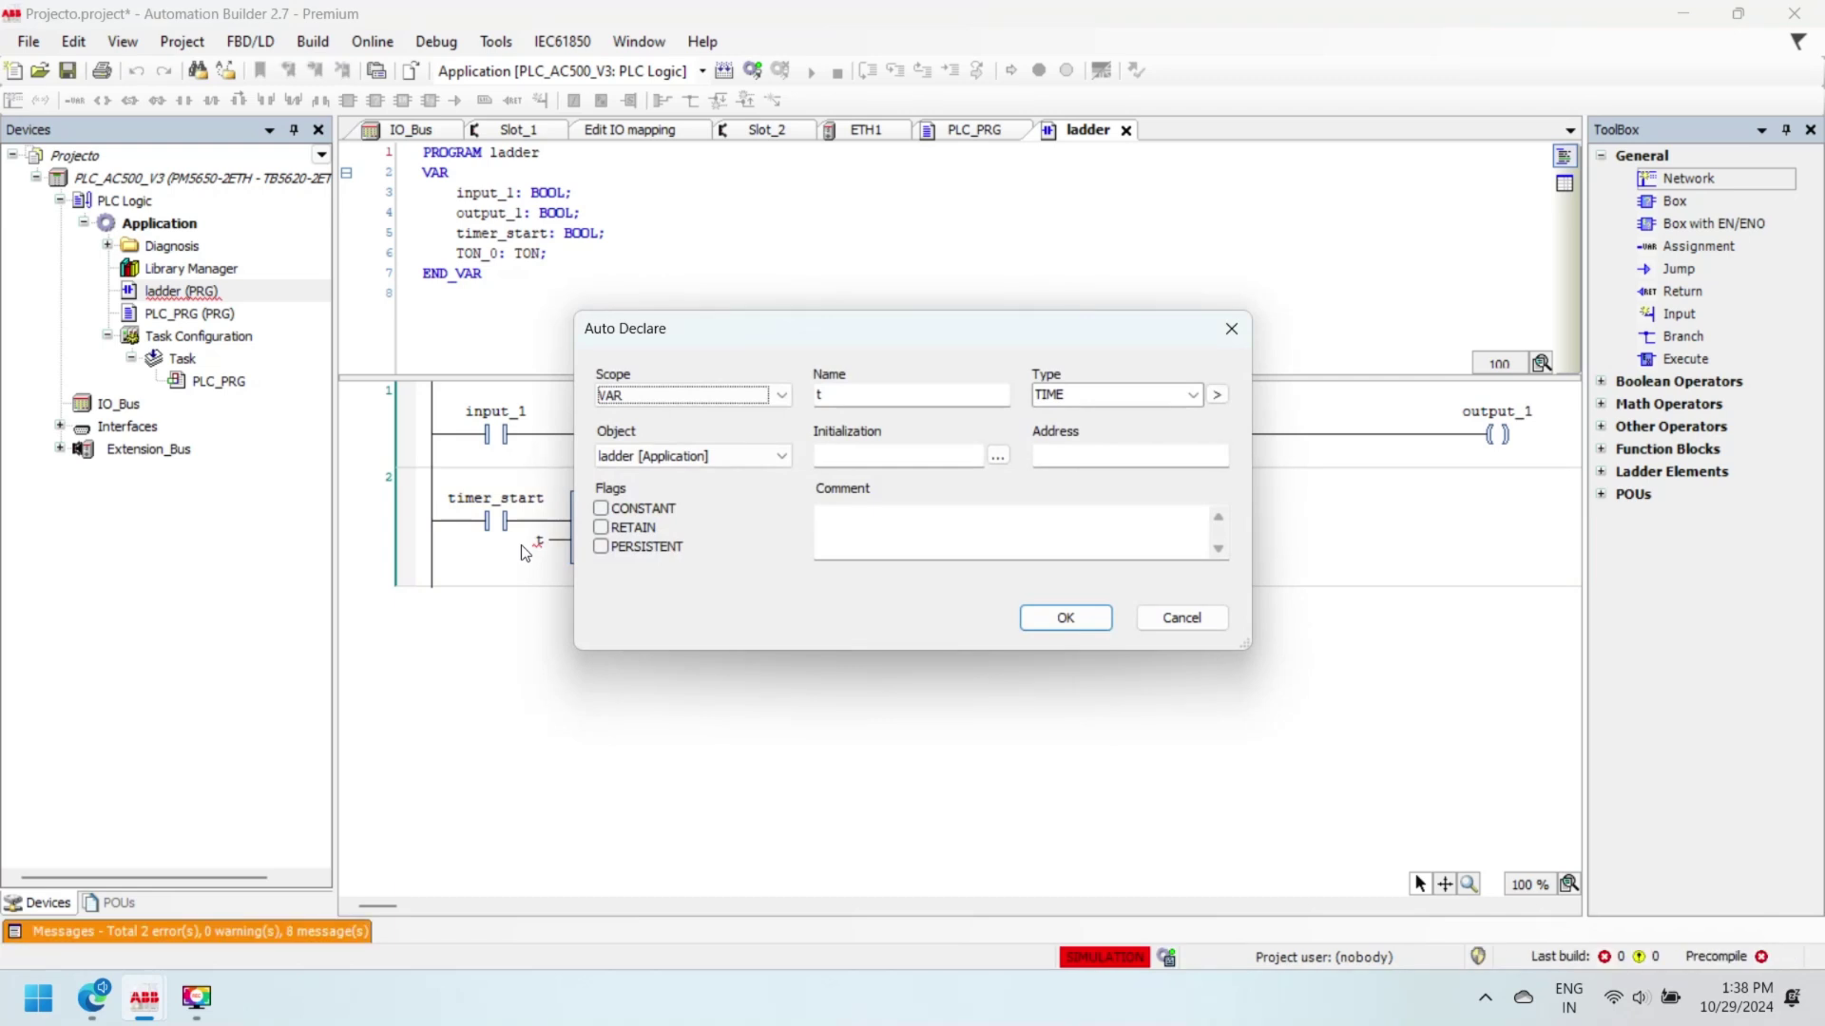
key(Escape)
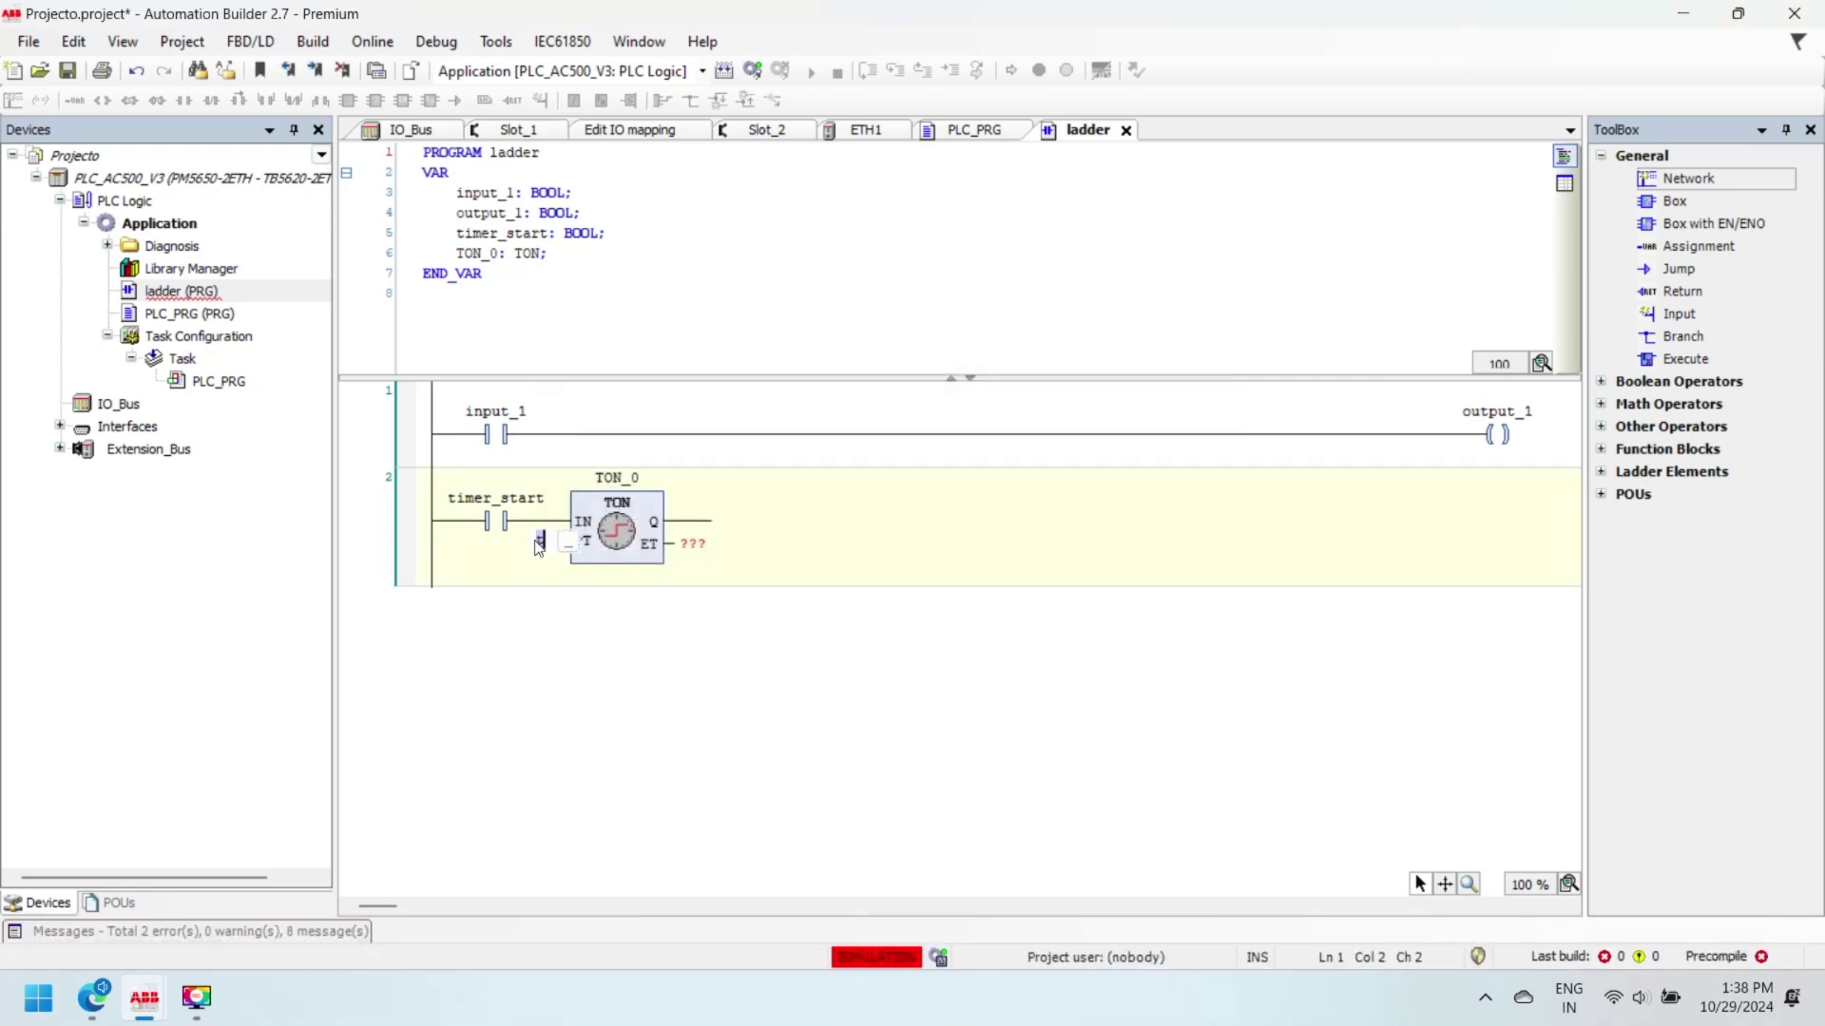
text(#10)
text(s)
key(Return)
click(693, 544)
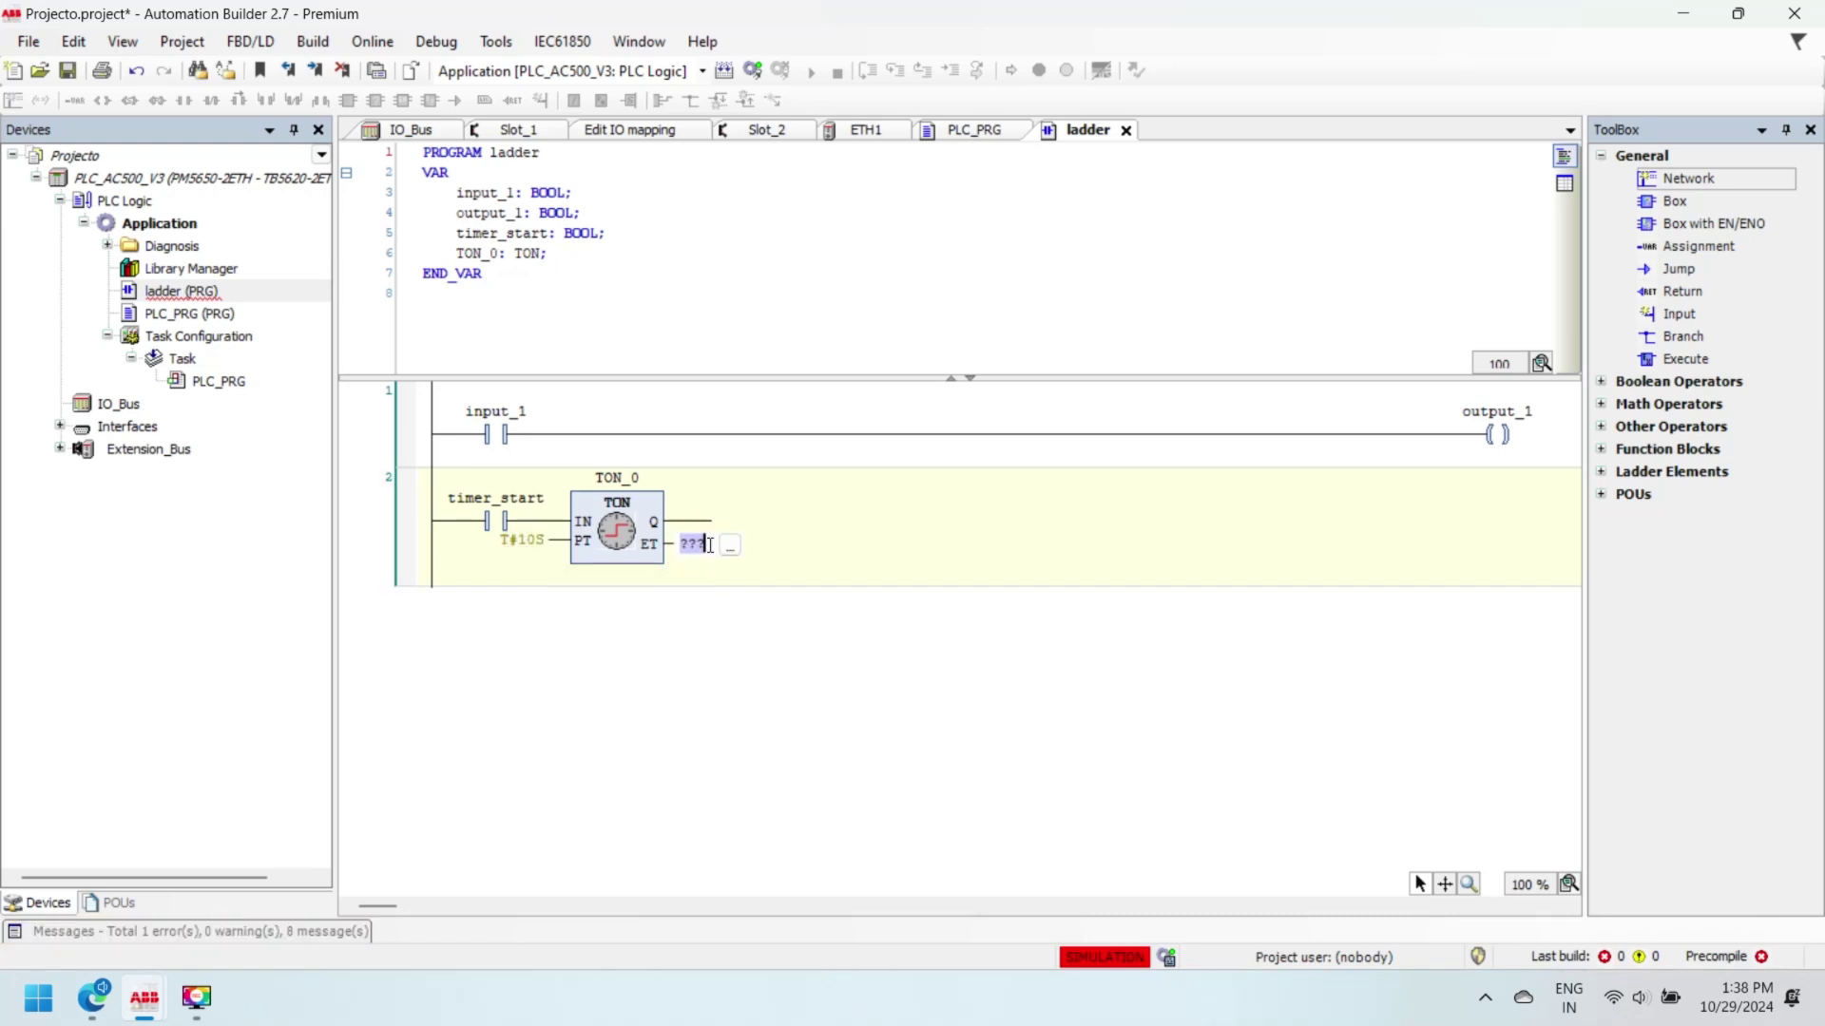
key(BackSpace)
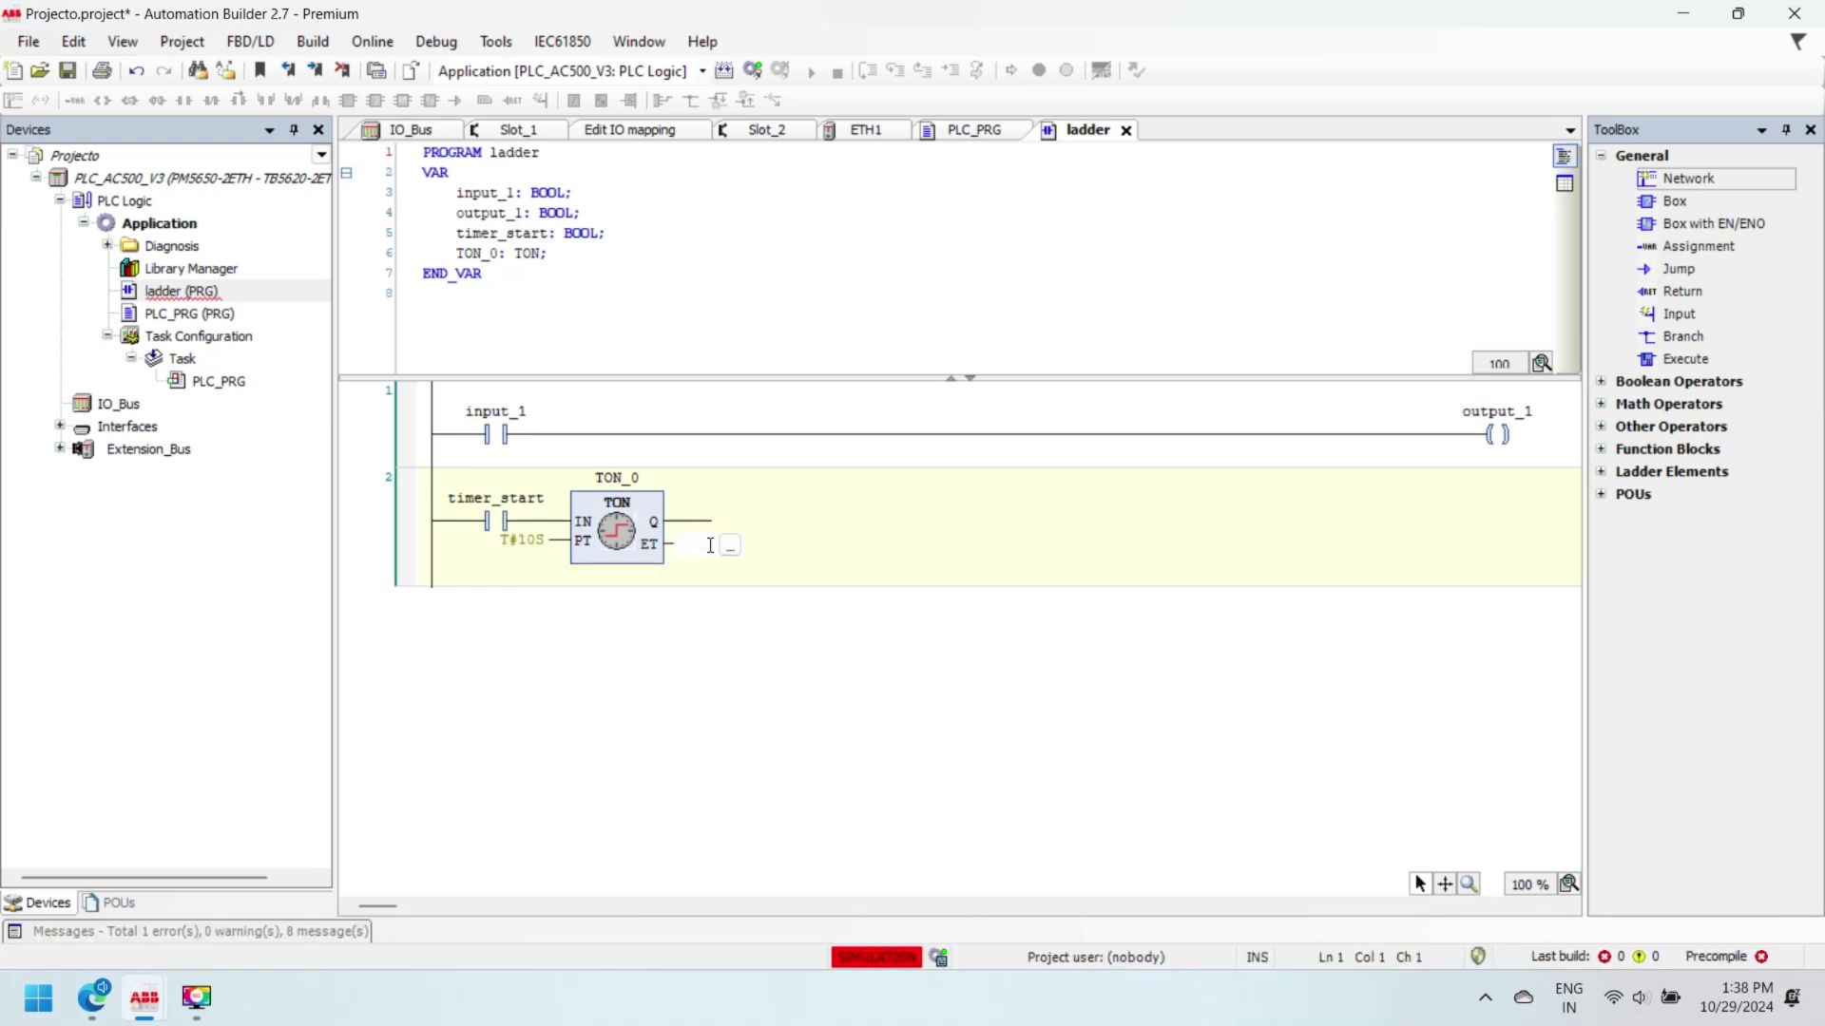
text(elapsed_t)
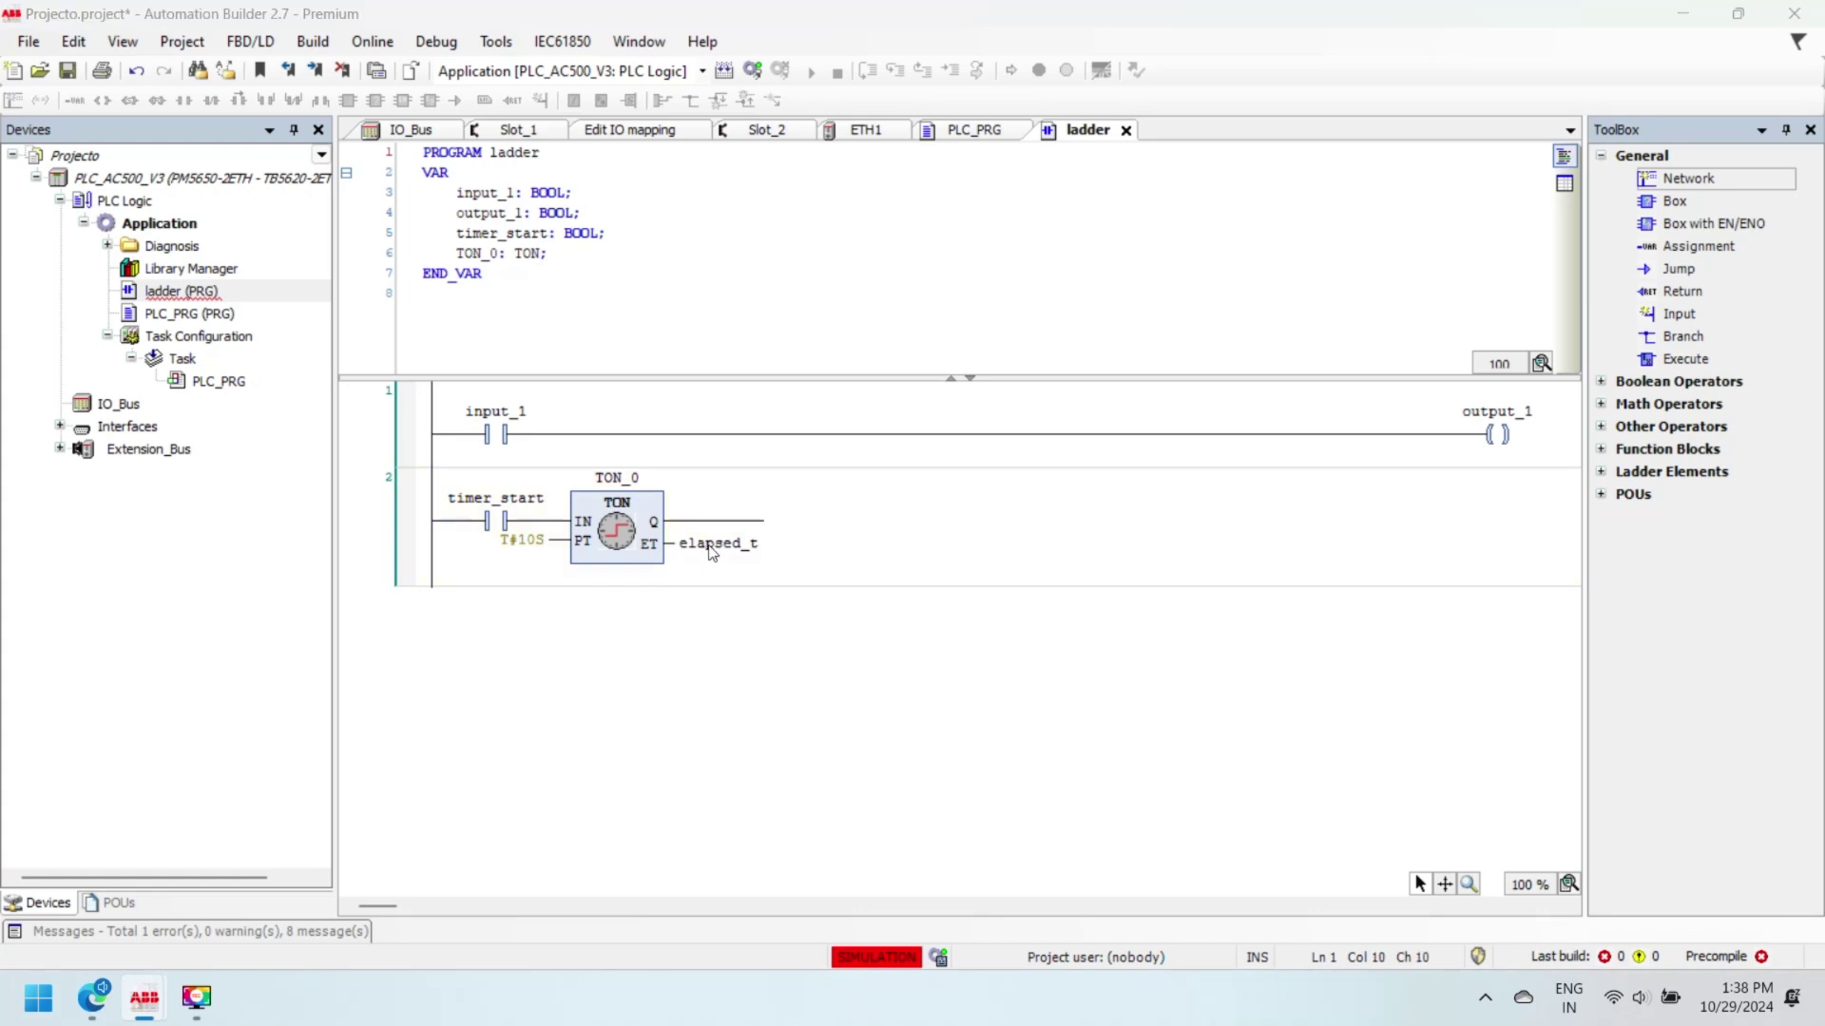
key(Return)
key(Return)
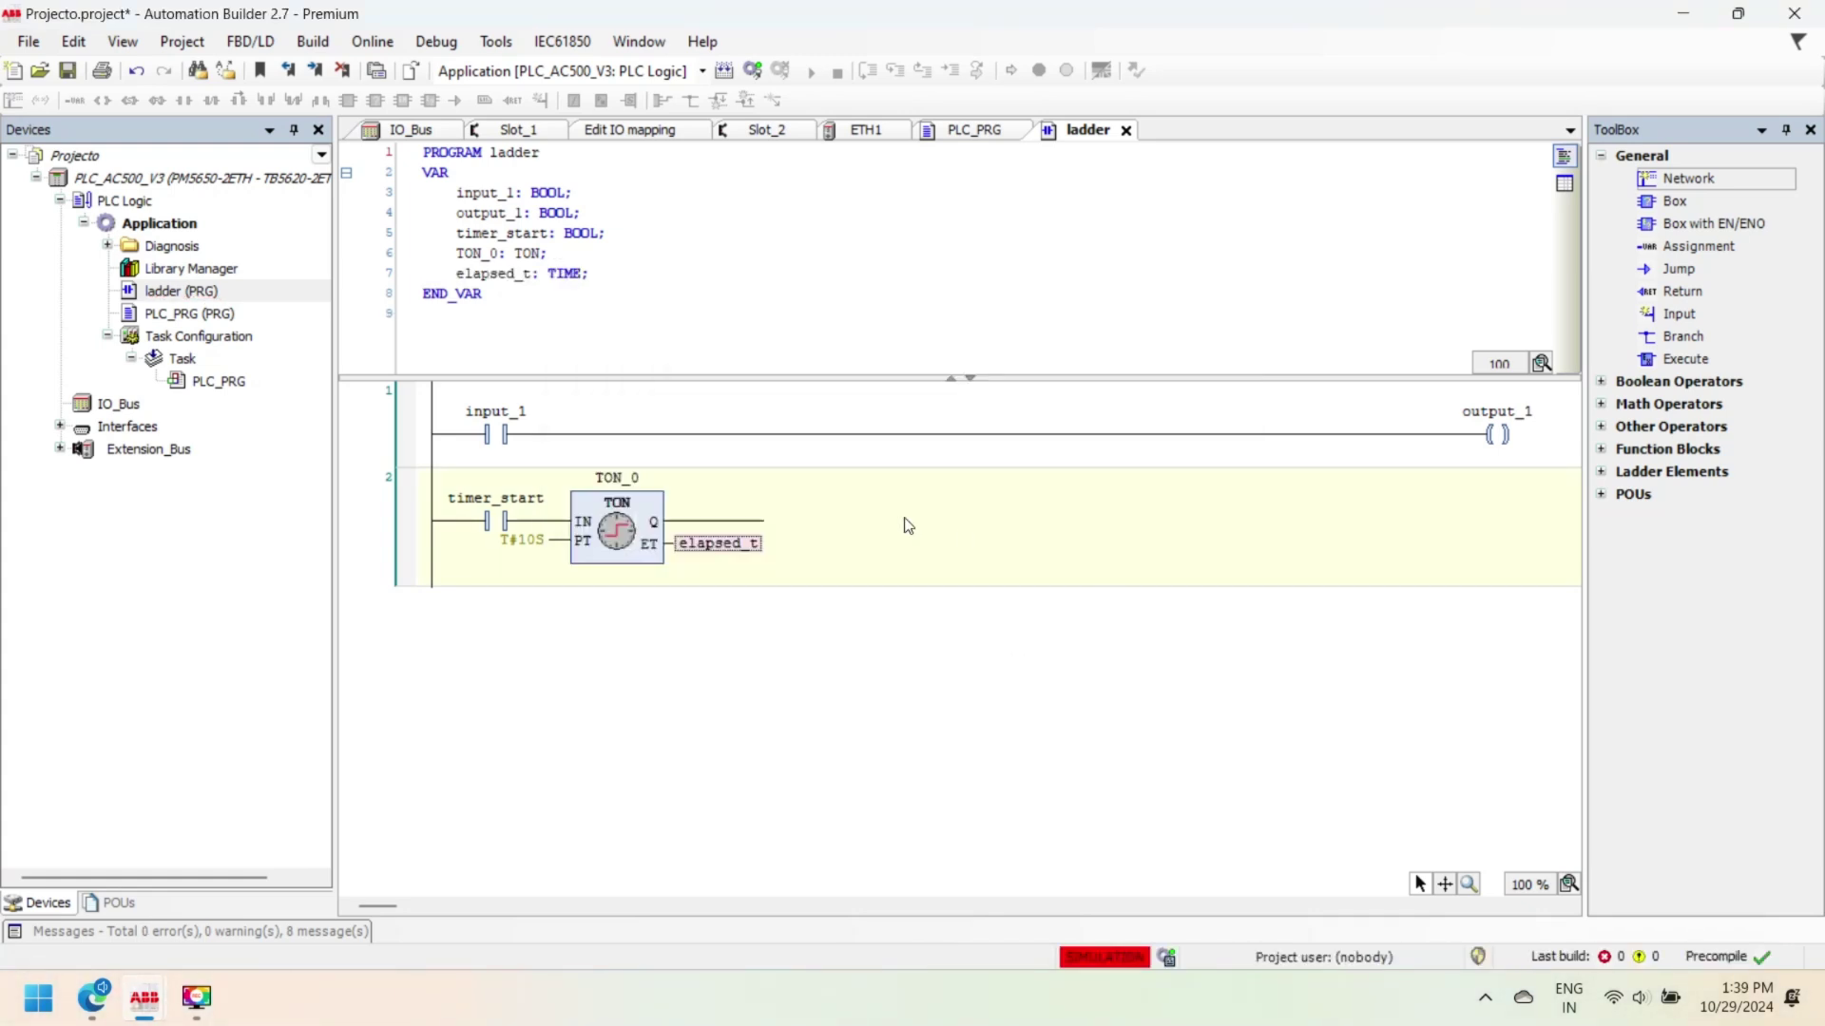
Drive a new output_t coil from the timer's Q output and declare it.
click(849, 526)
click(749, 520)
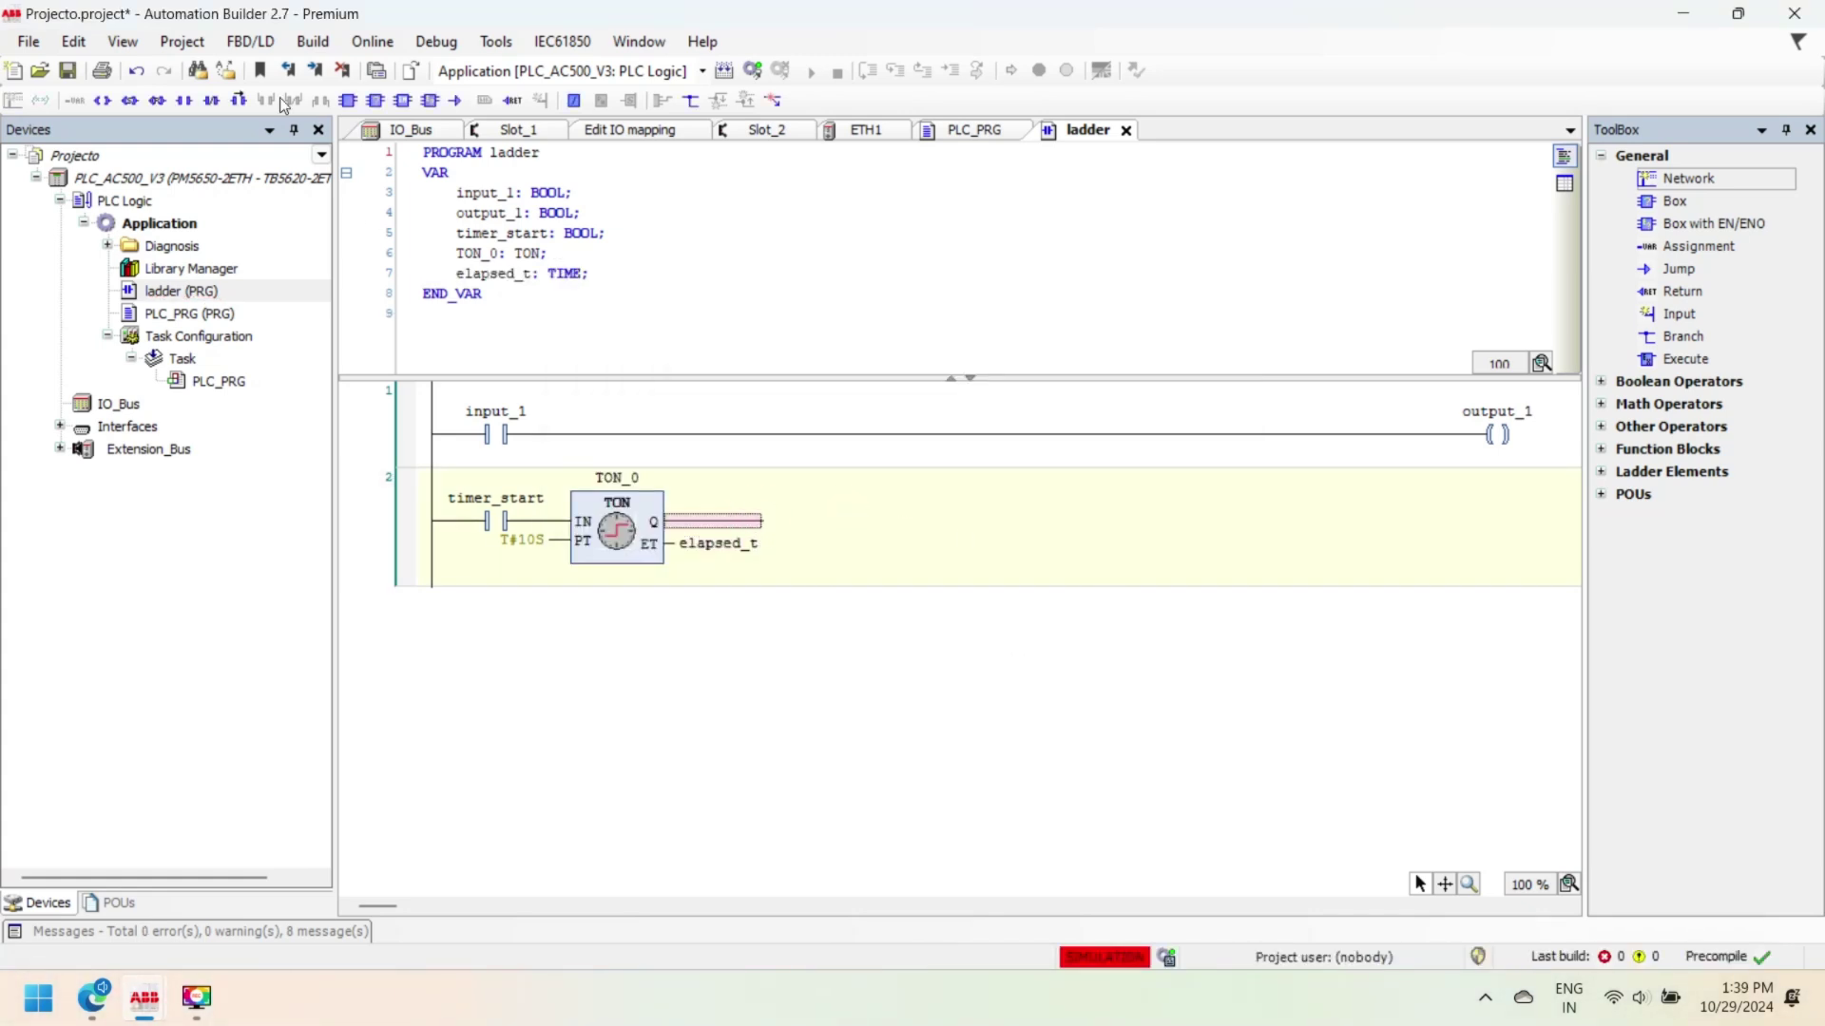
click(104, 102)
text(outpu)
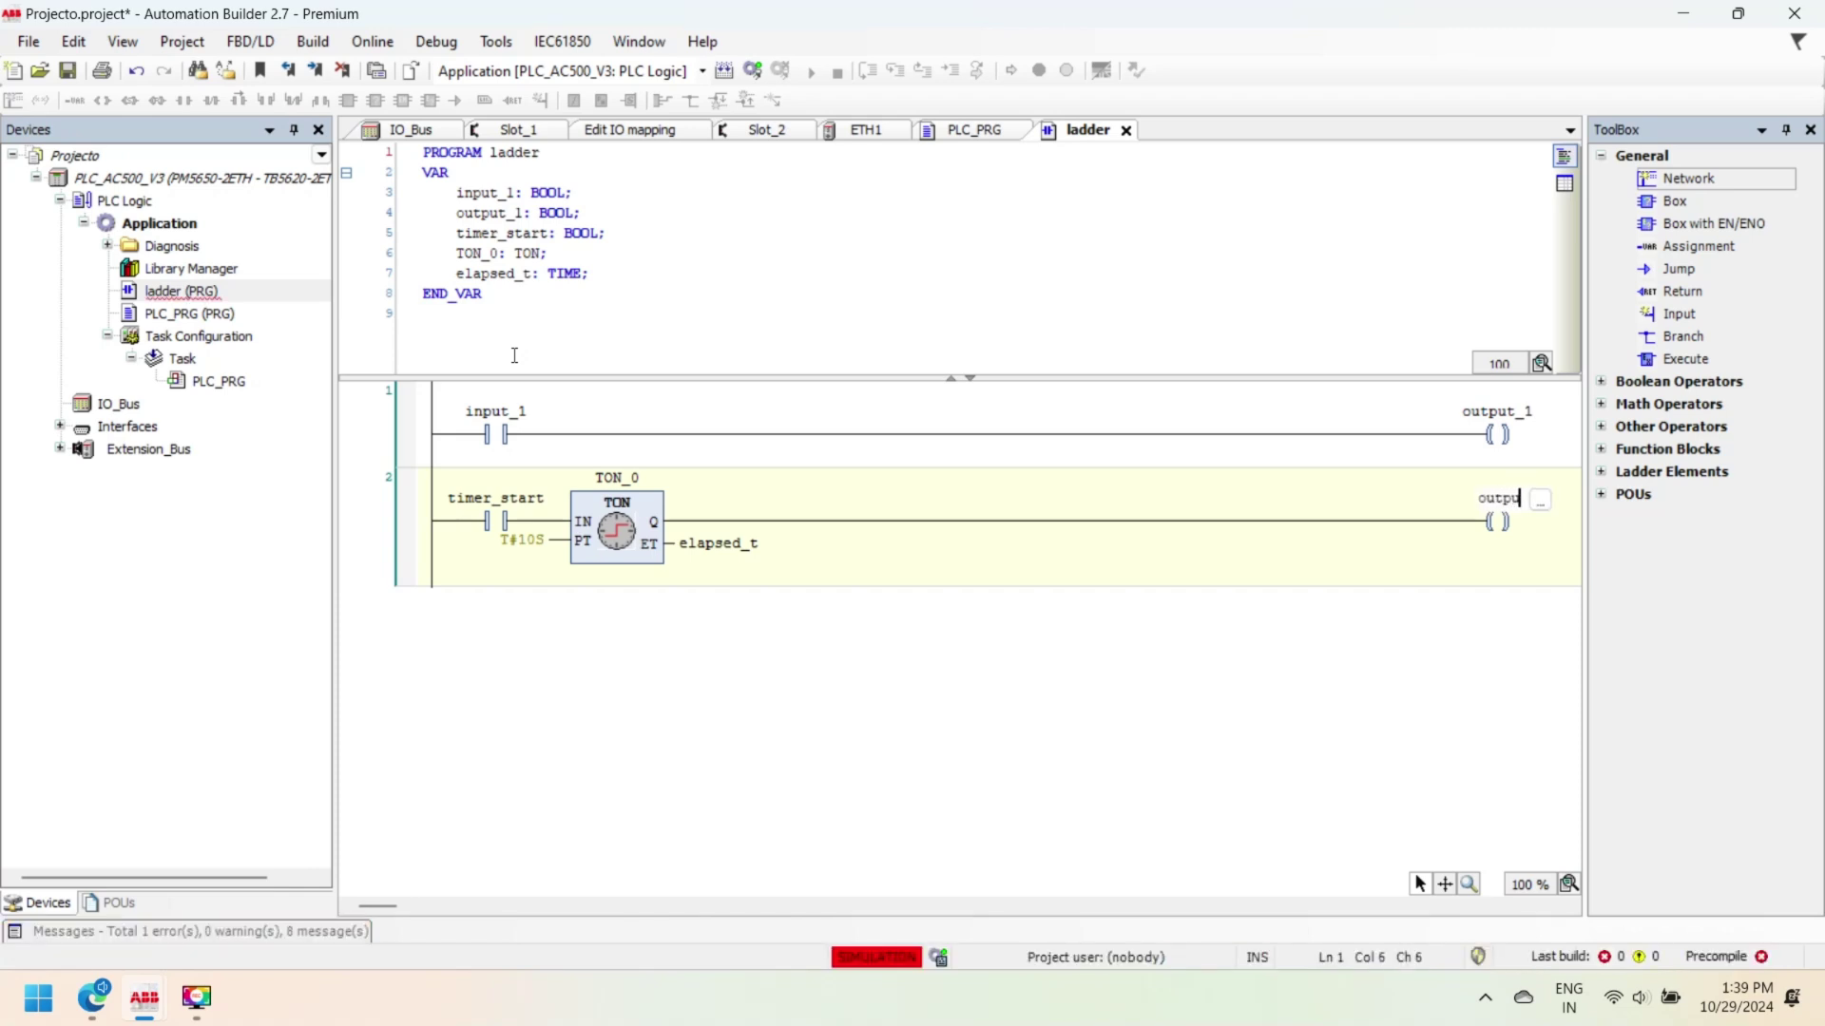
text(t_t)
key(Return)
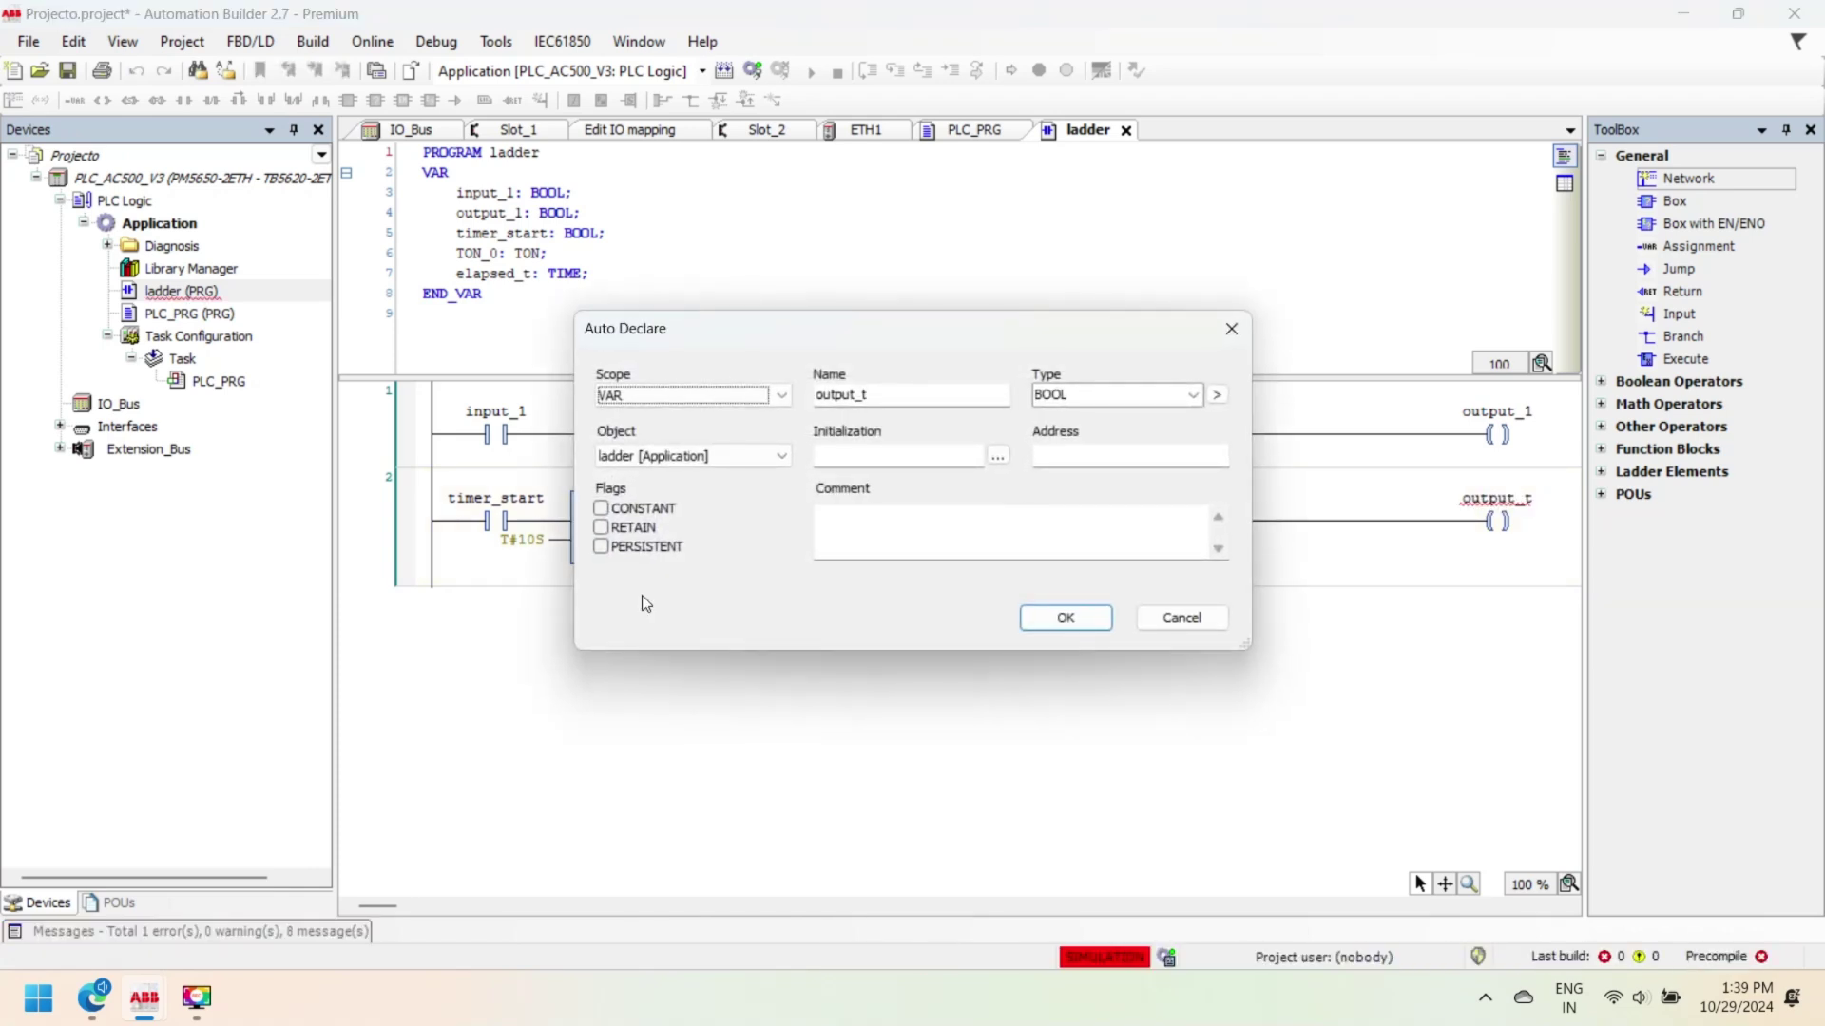
click(1065, 616)
Add a comment line below the timer call in PLC_PRG.
click(196, 315)
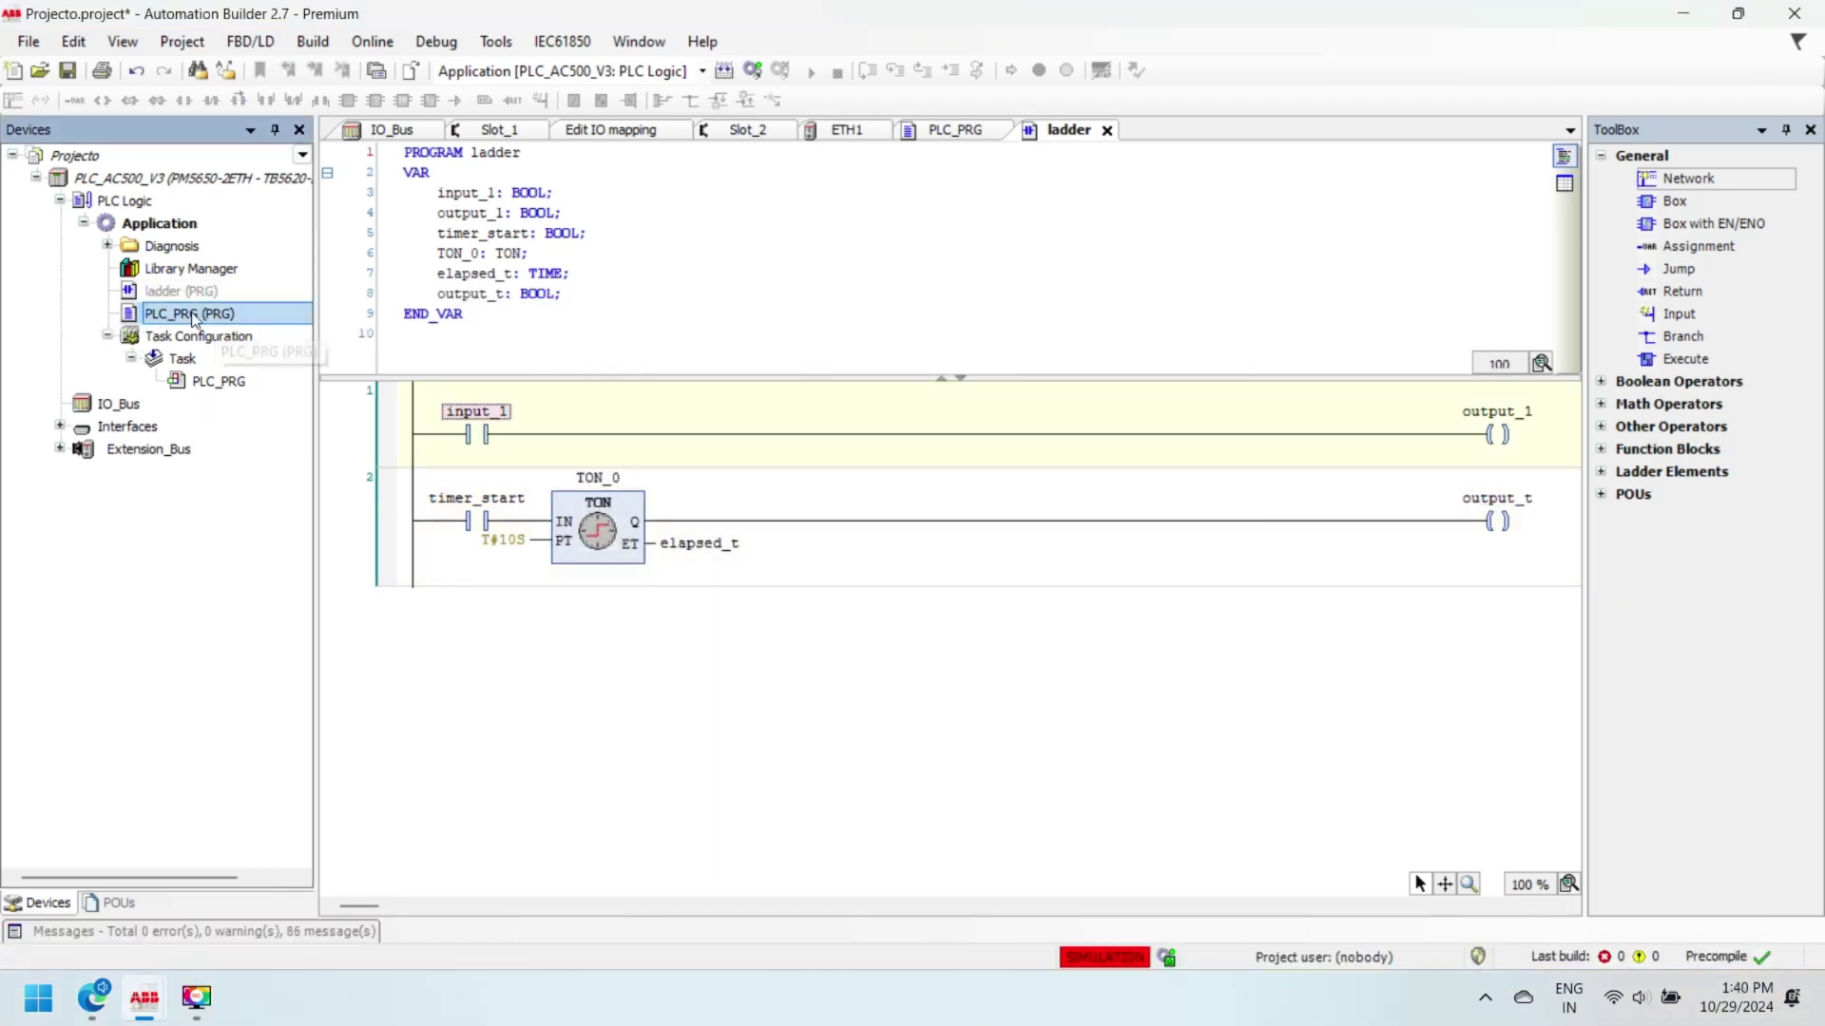
double_click(195, 314)
click(628, 485)
key(Return)
text(//decla)
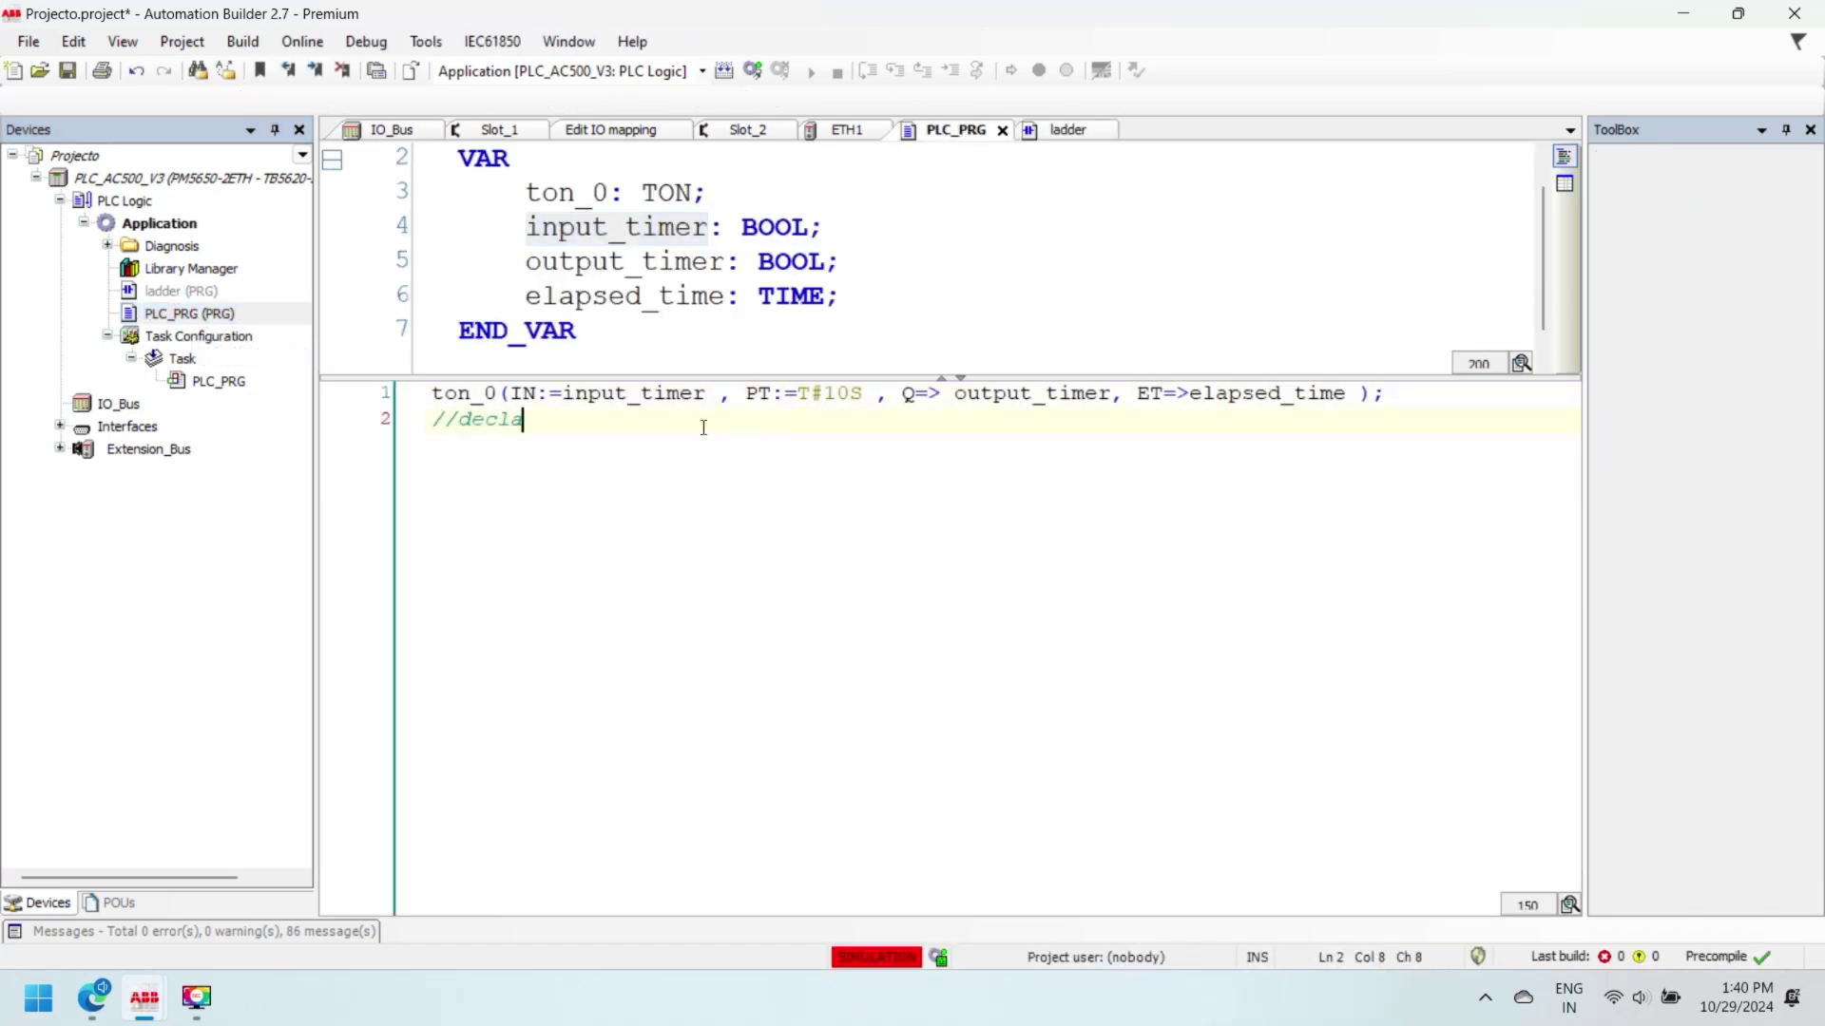
text(re pou )
text(in ma)
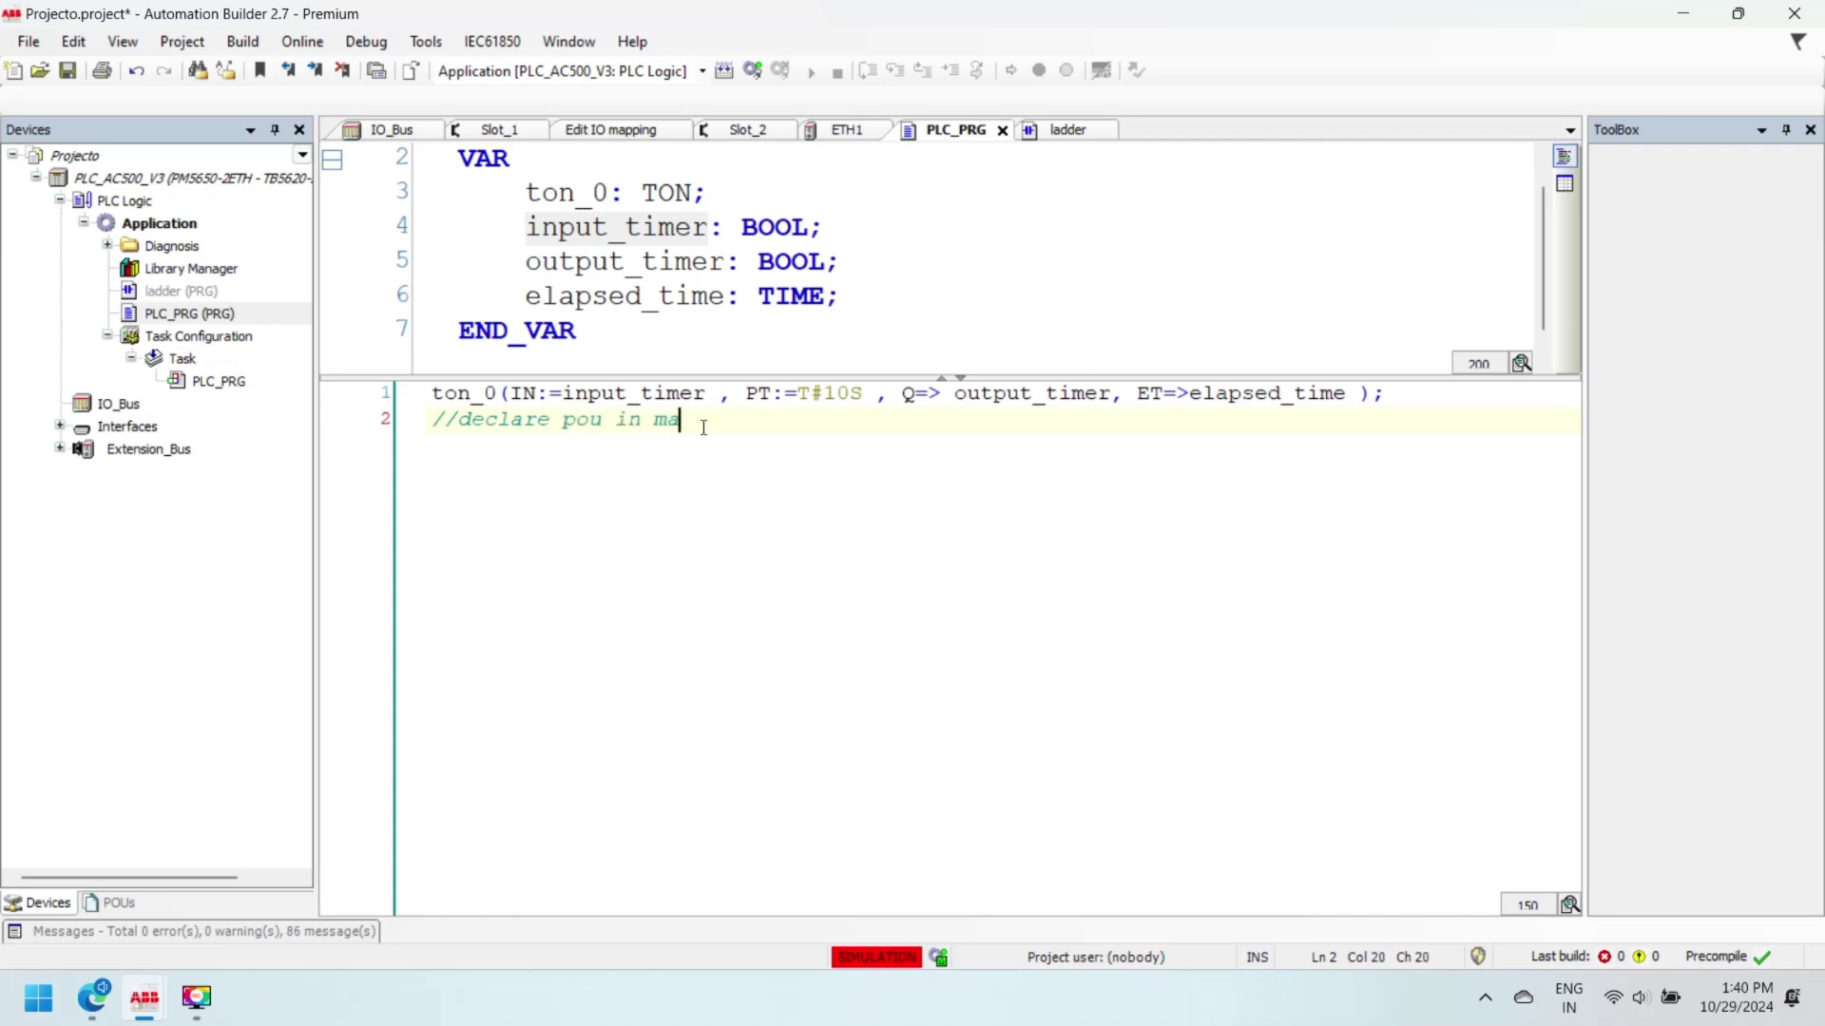
text(in program)
key(Return)
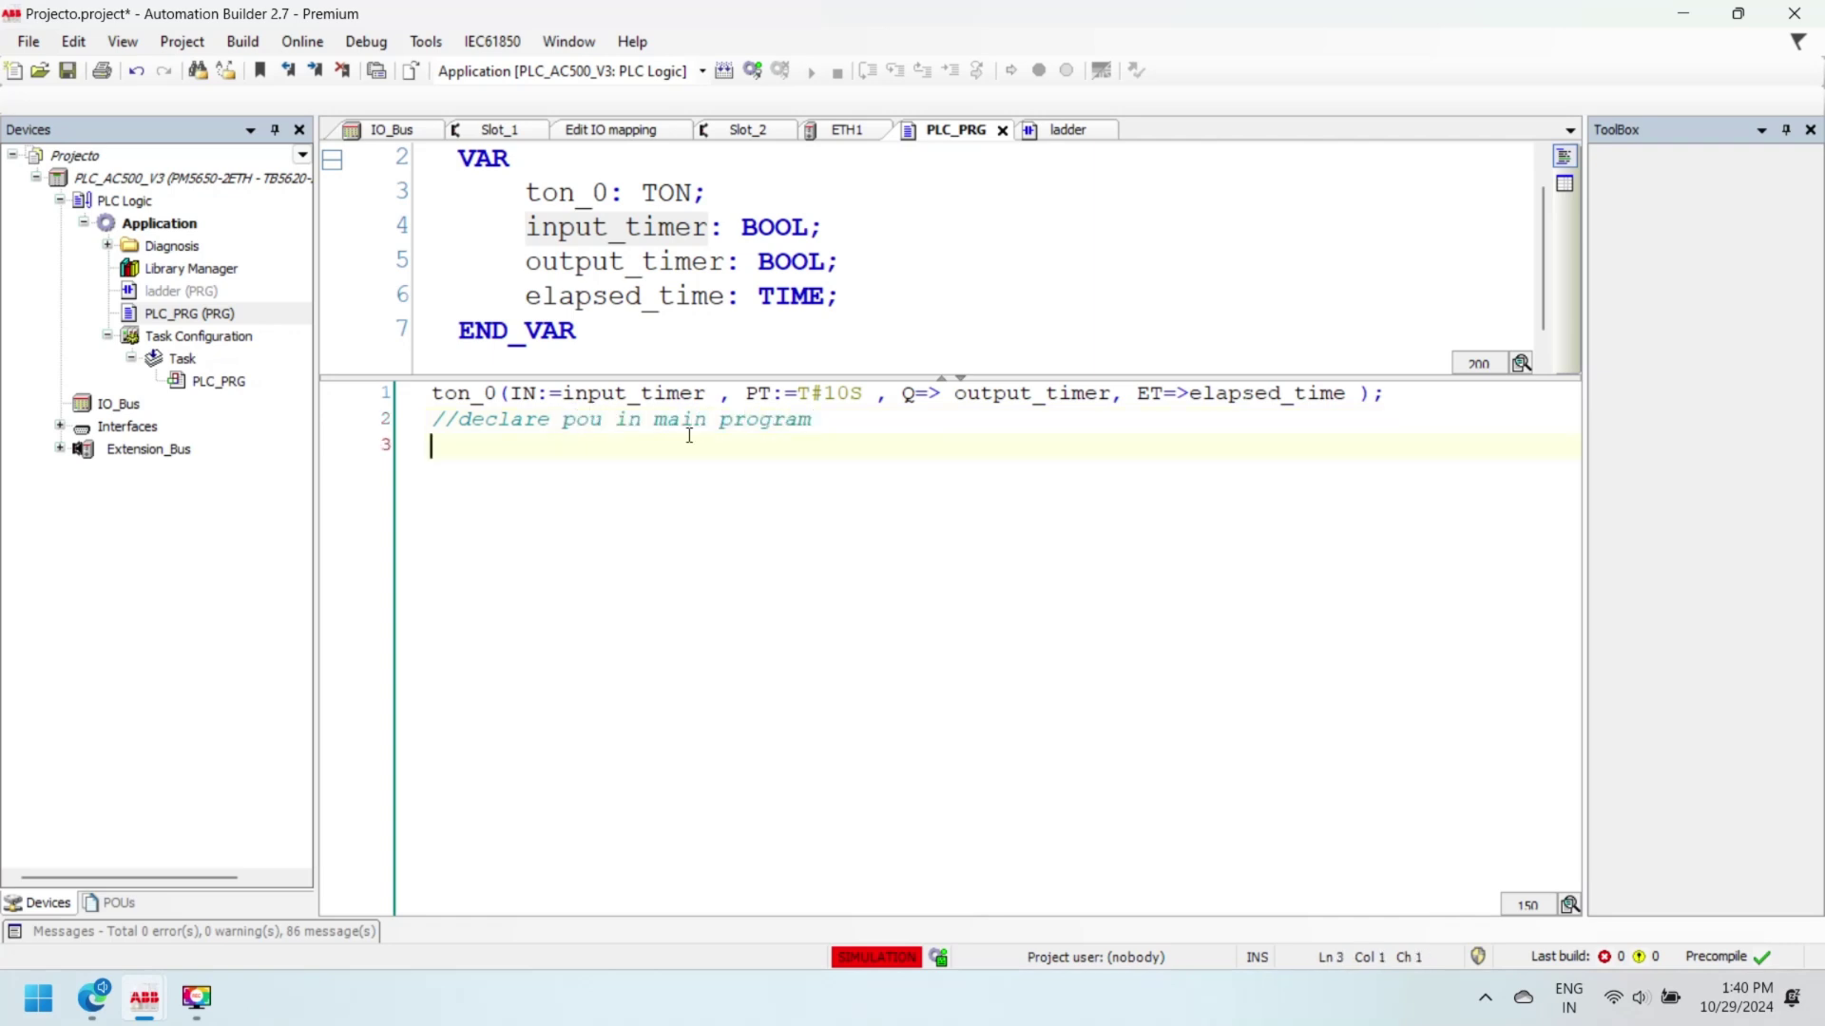
Insert a ladder() call on line 3 from the Input Assistant's Application programs.
right_click(822, 431)
click(754, 461)
right_click(759, 467)
click(837, 667)
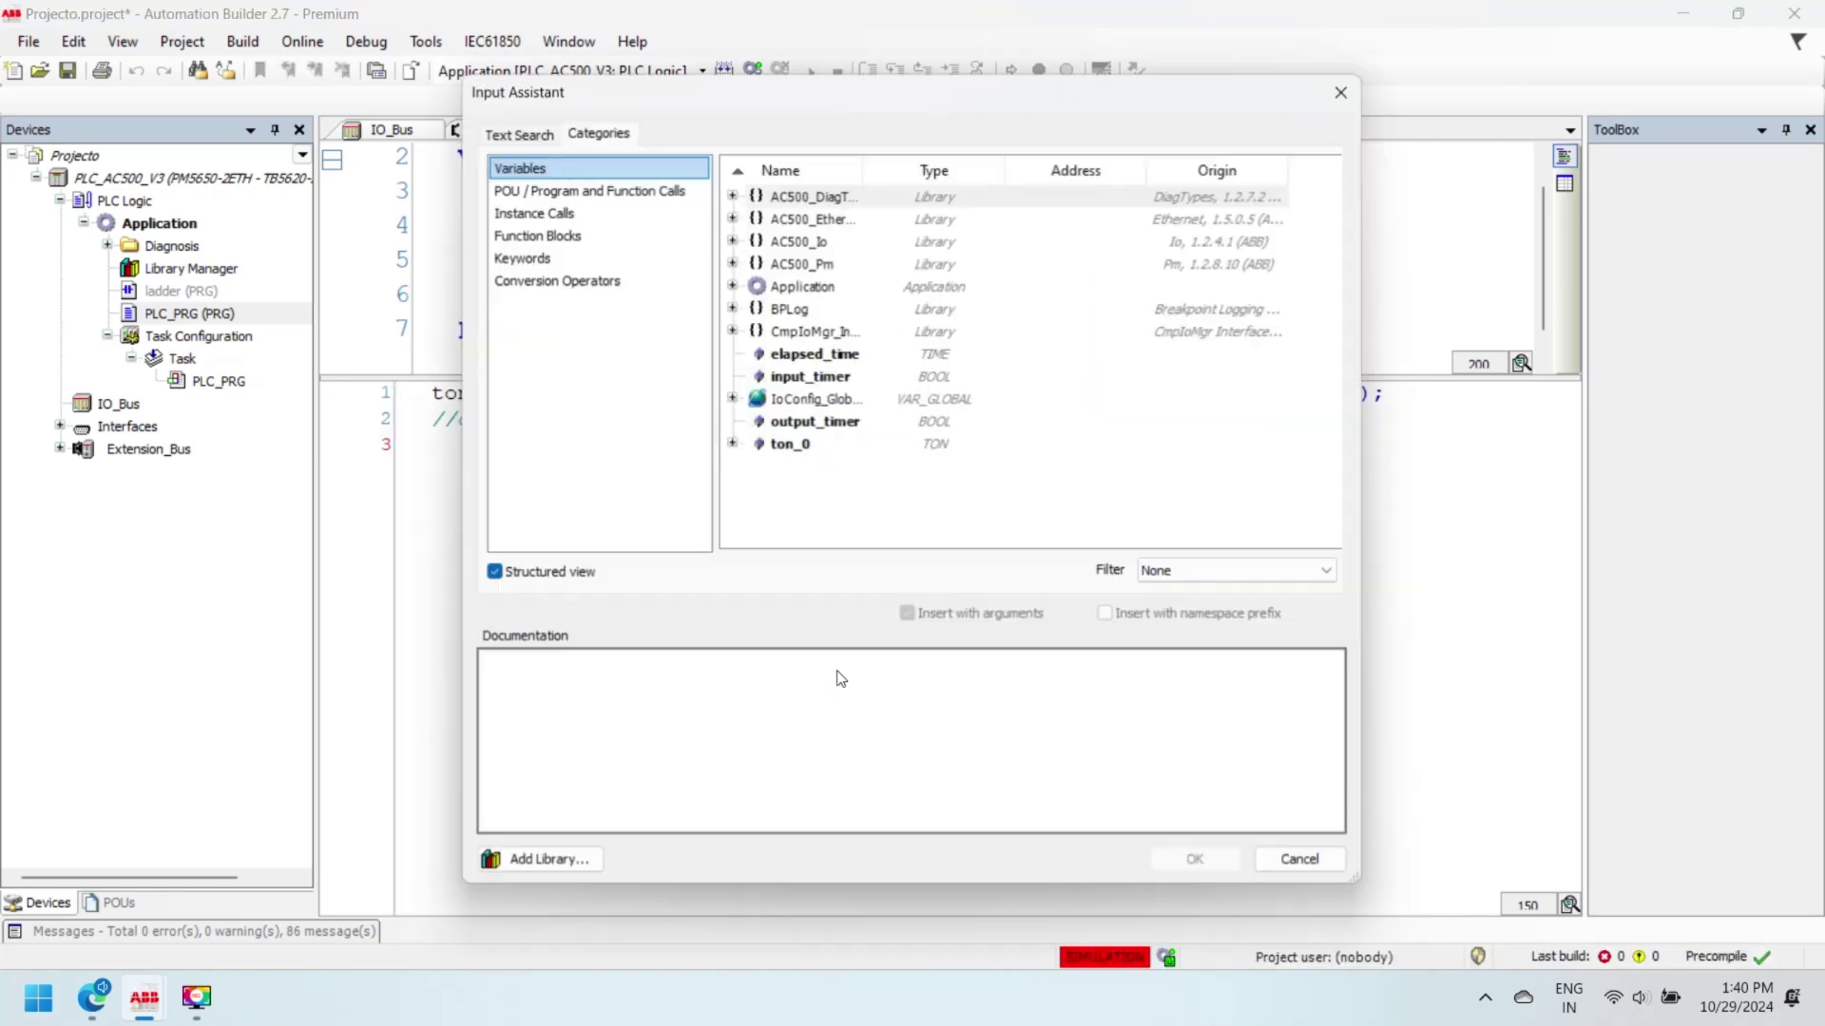
click(652, 191)
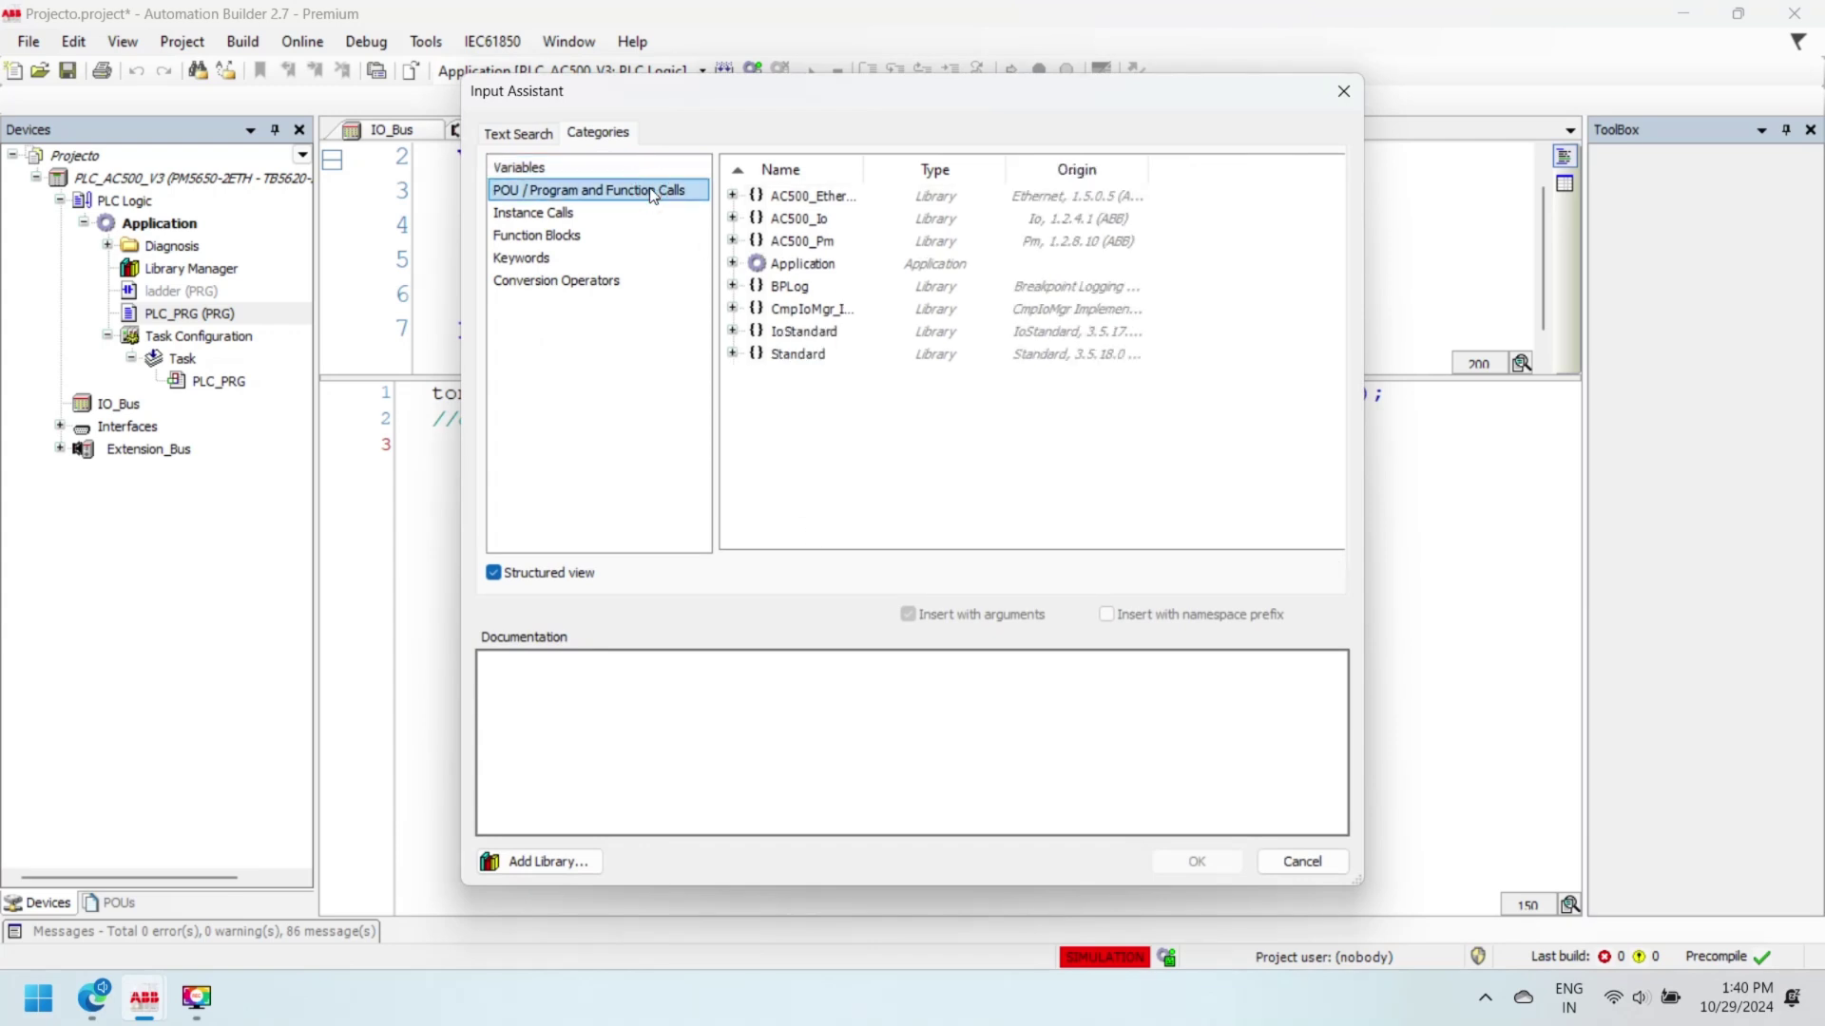
click(734, 263)
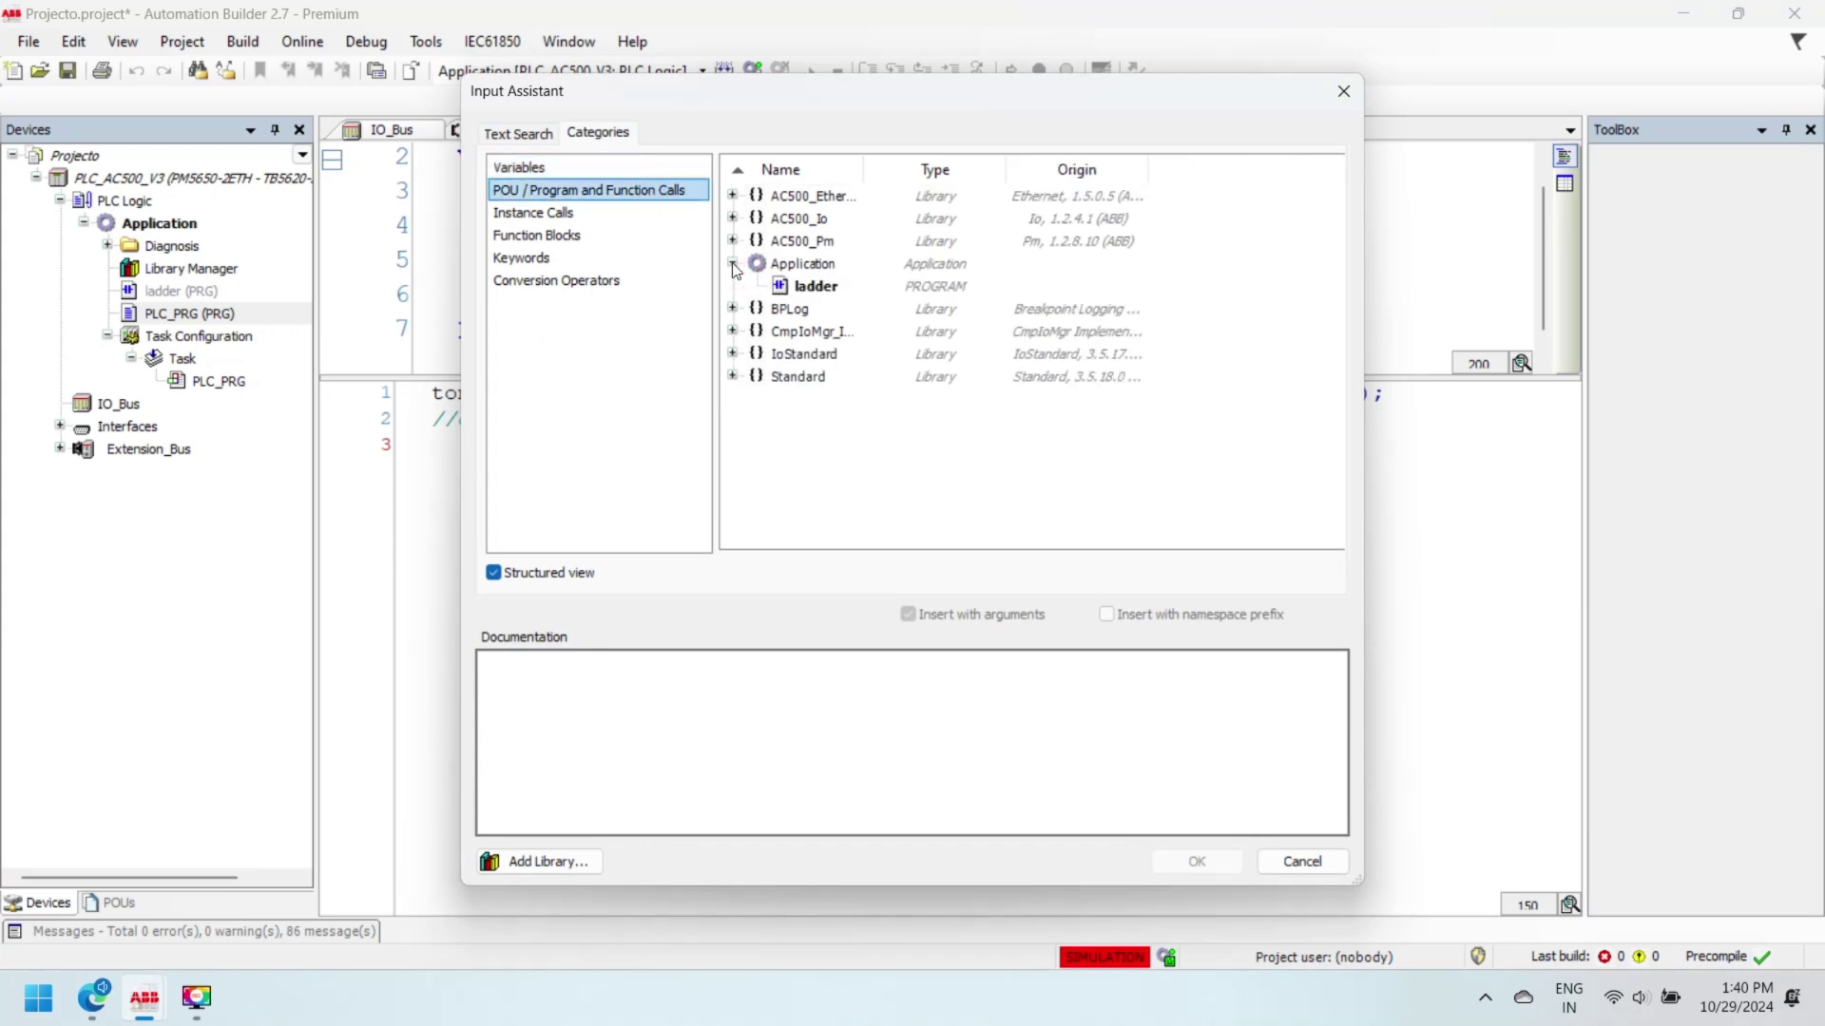
click(823, 290)
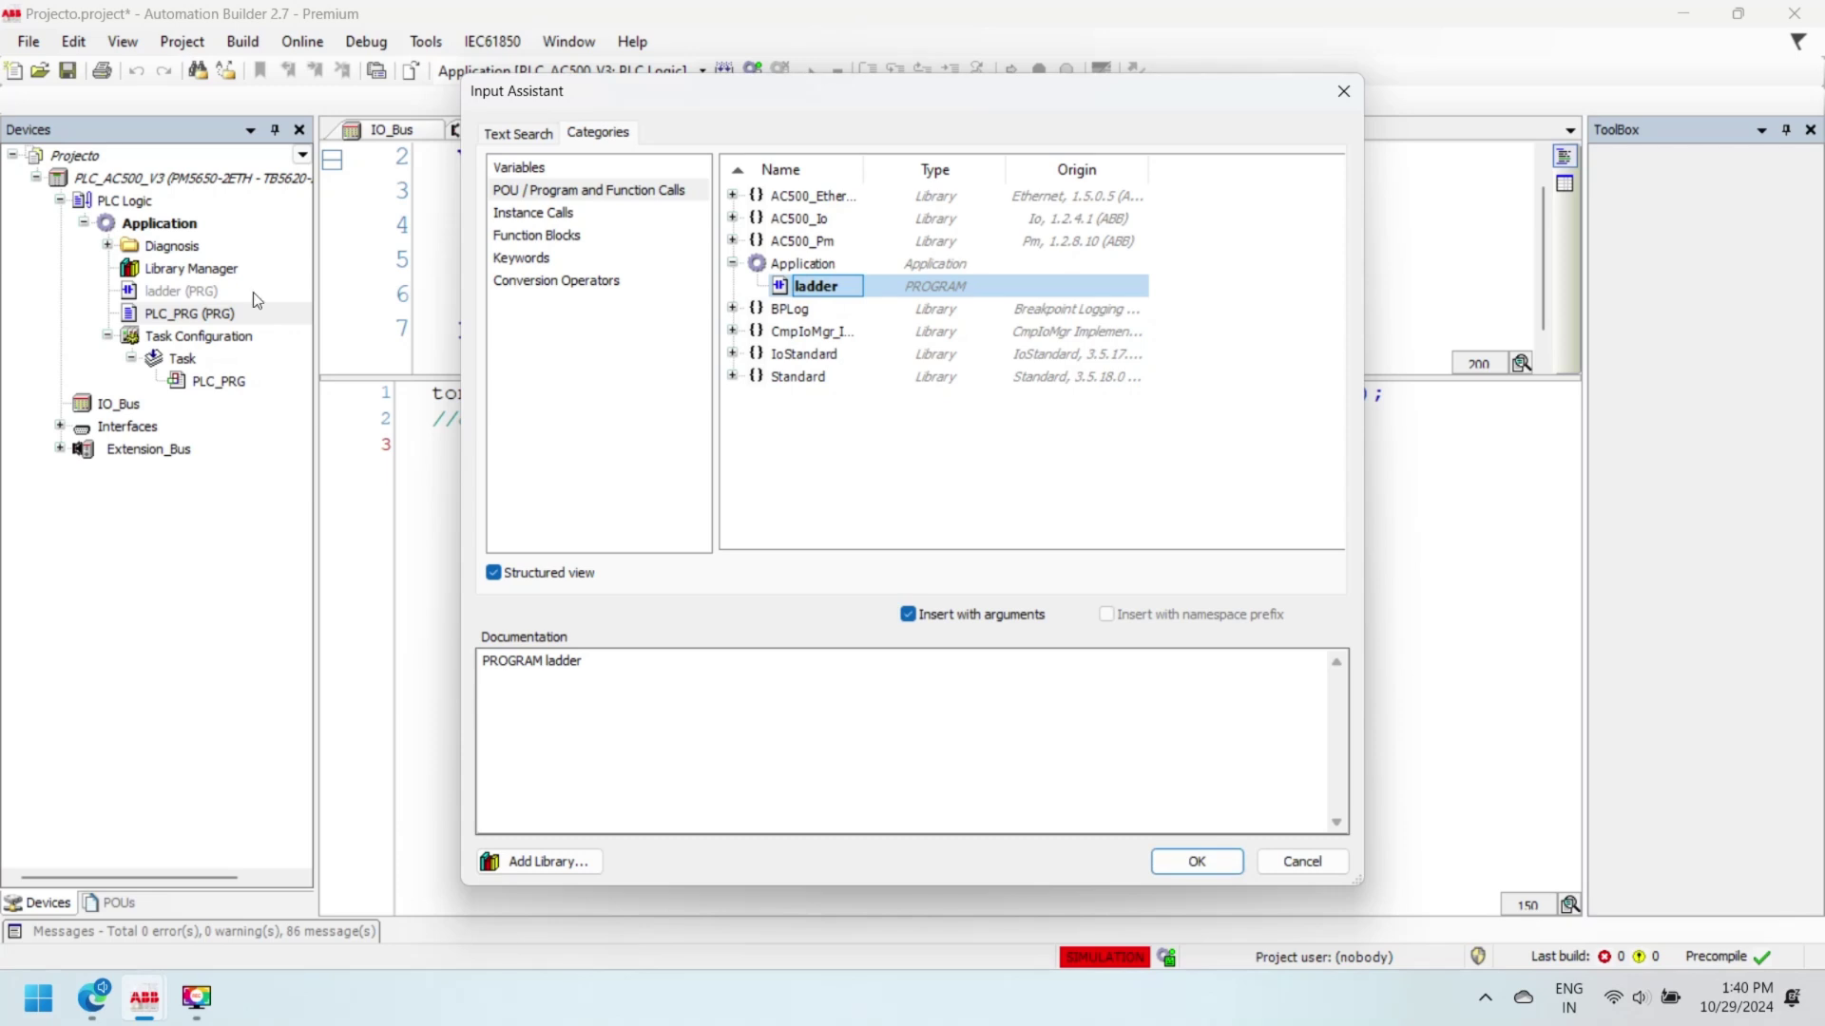
double_click(799, 286)
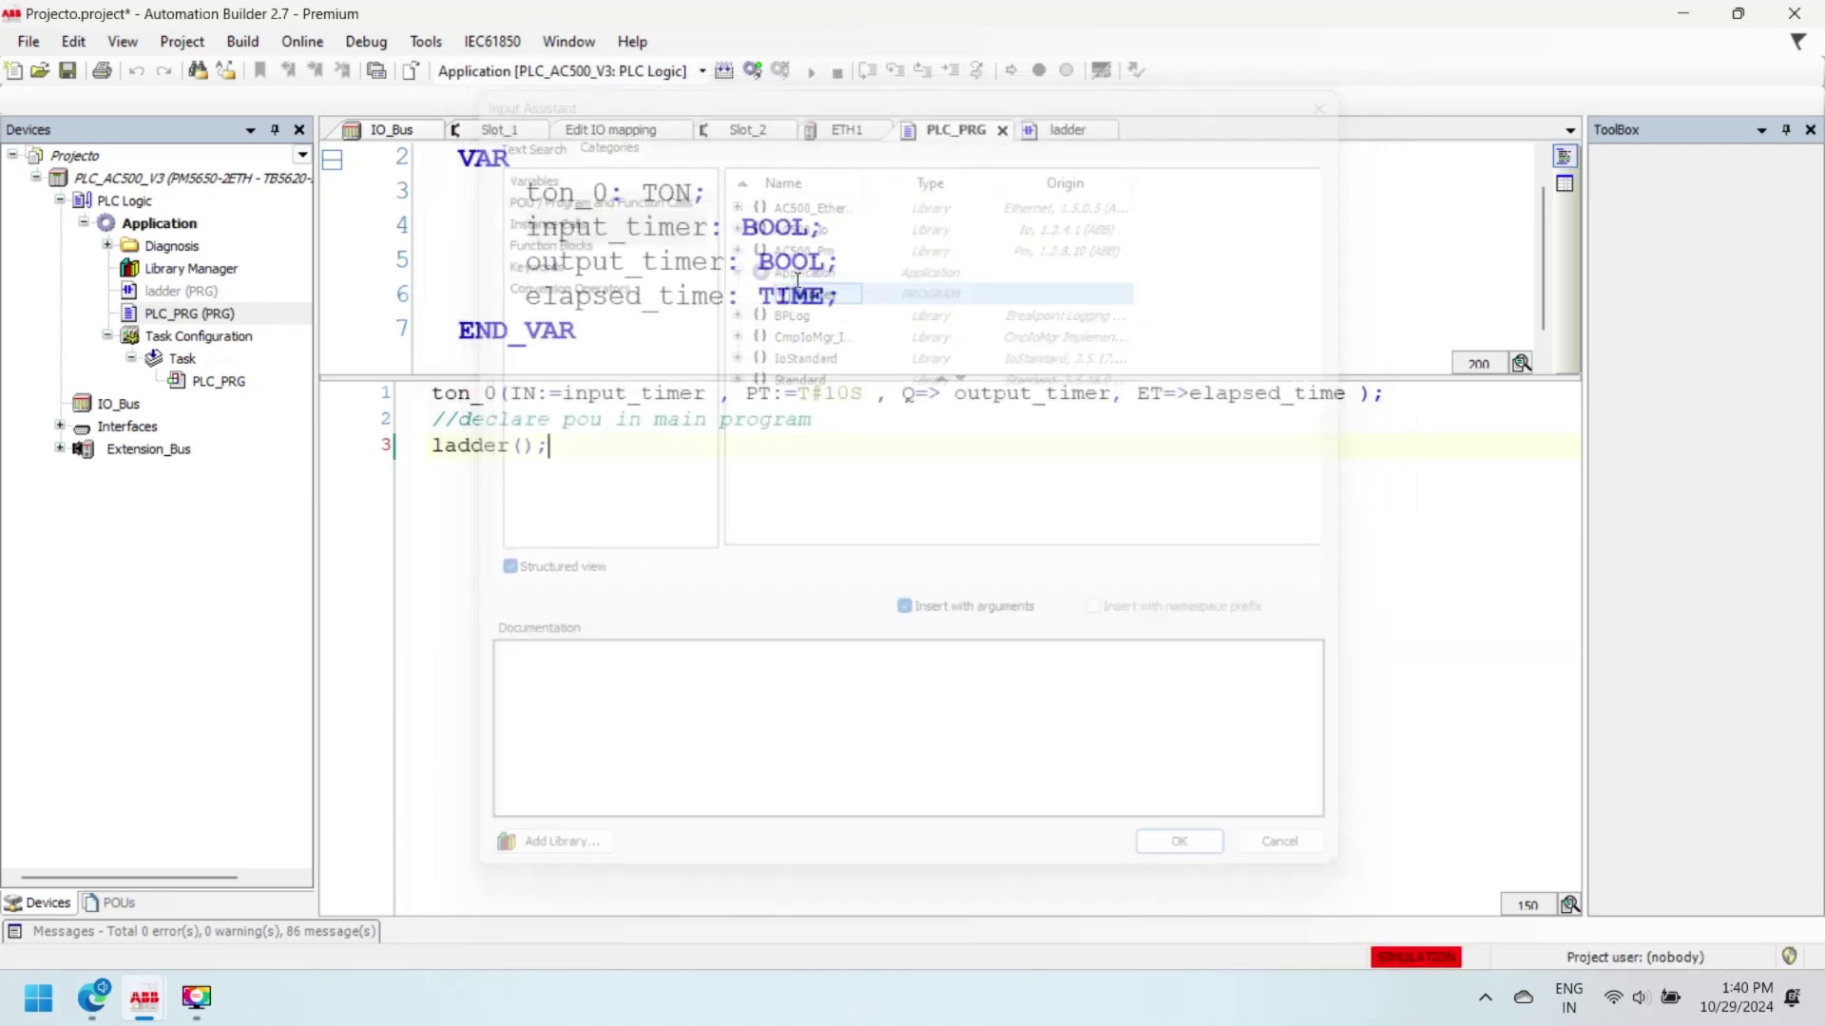
Build, log in past the license warning, download, and open ladder (PRG) with live values.
click(726, 68)
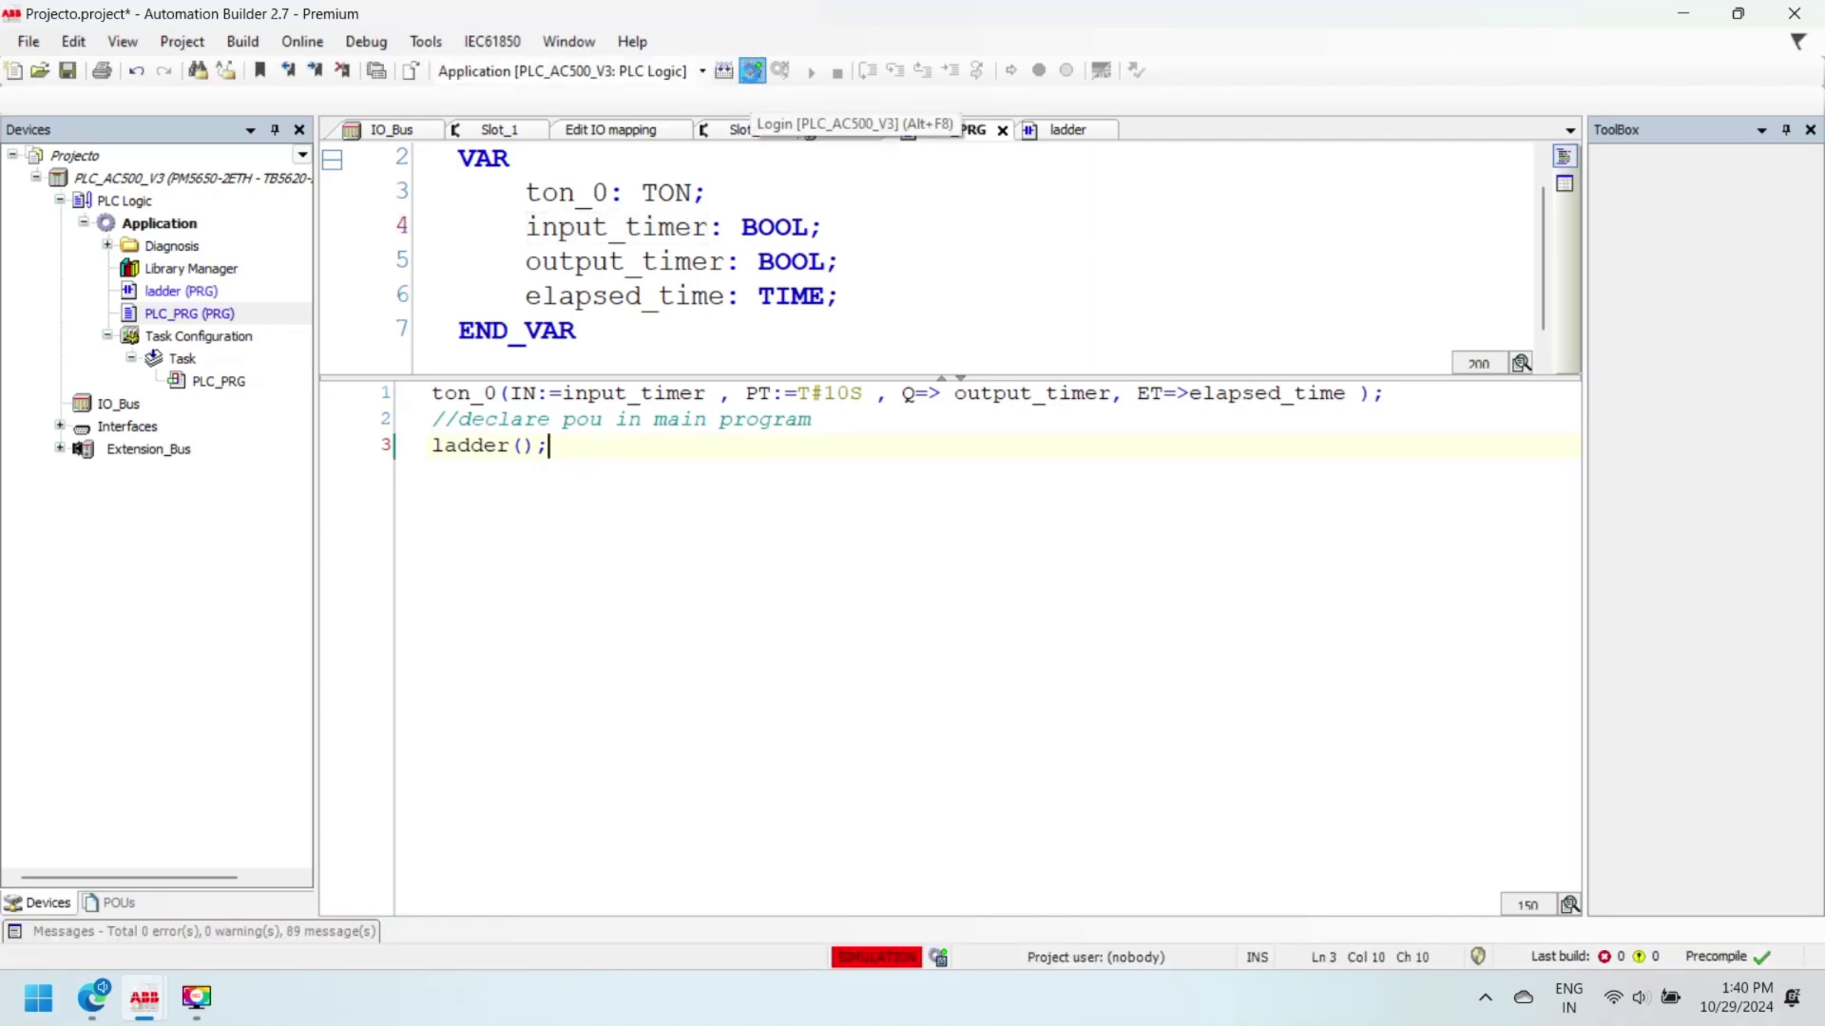
click(751, 68)
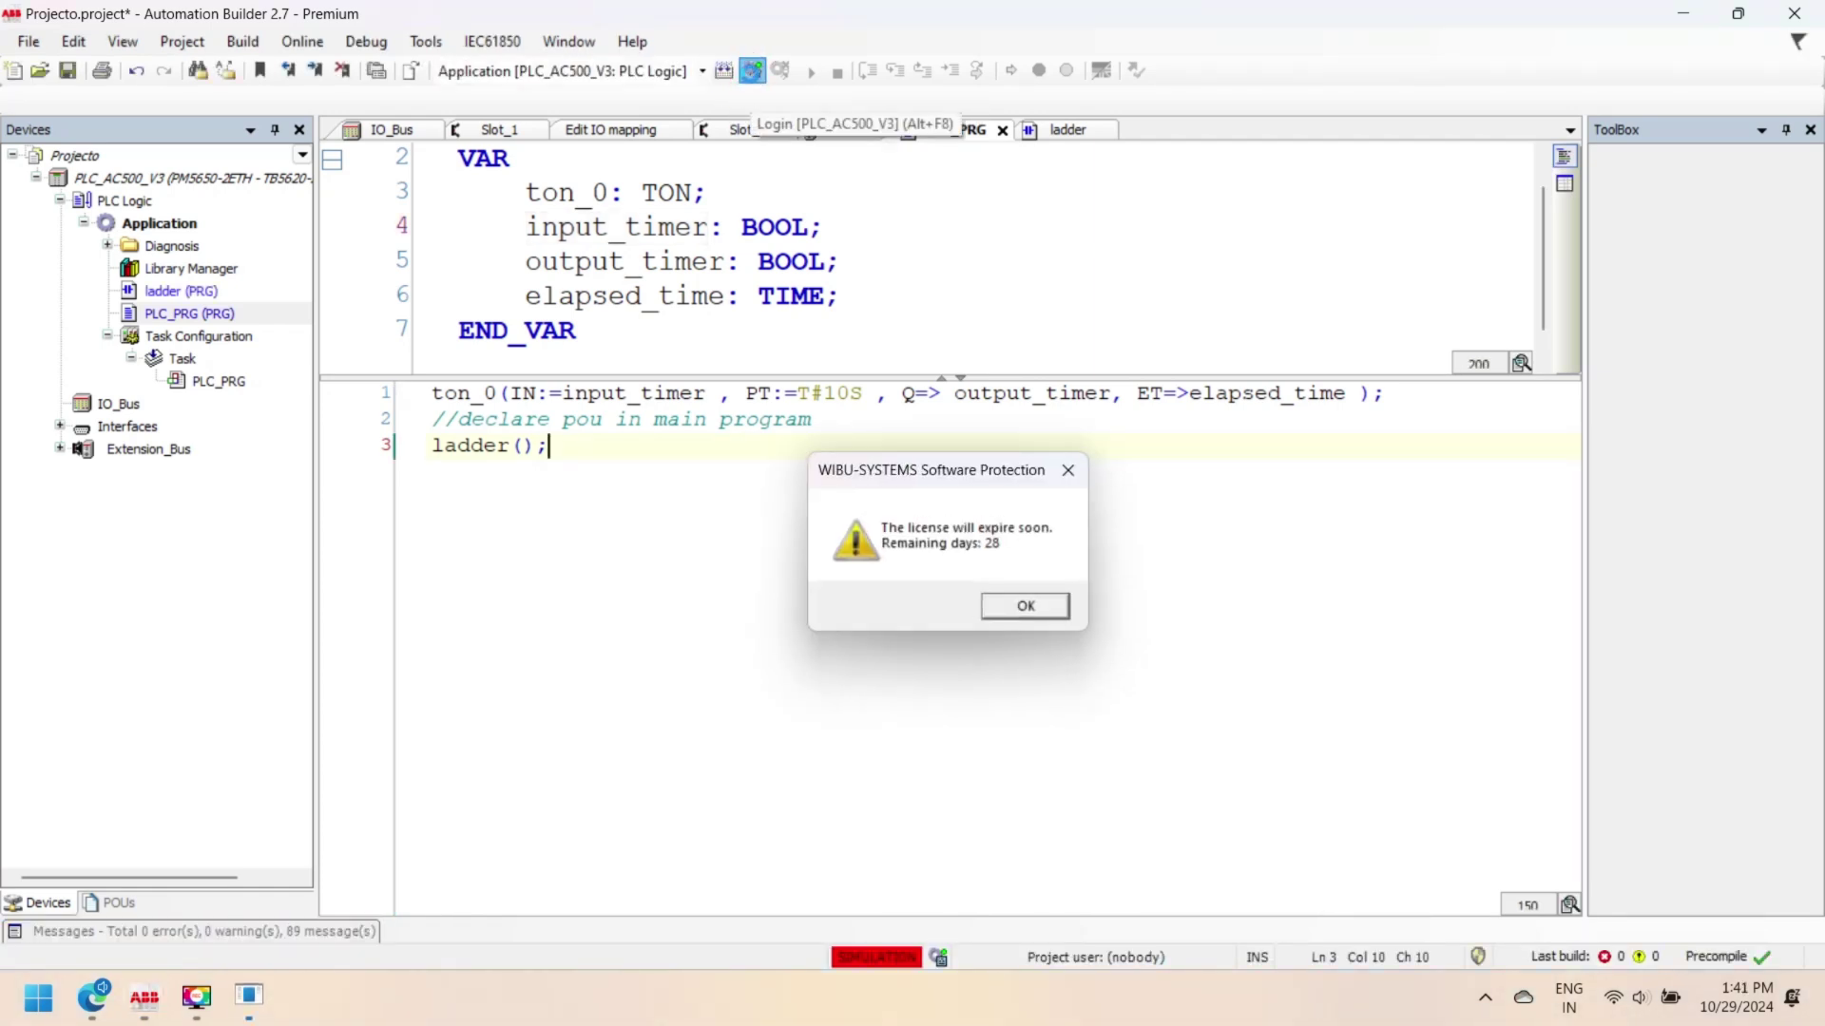
click(1009, 602)
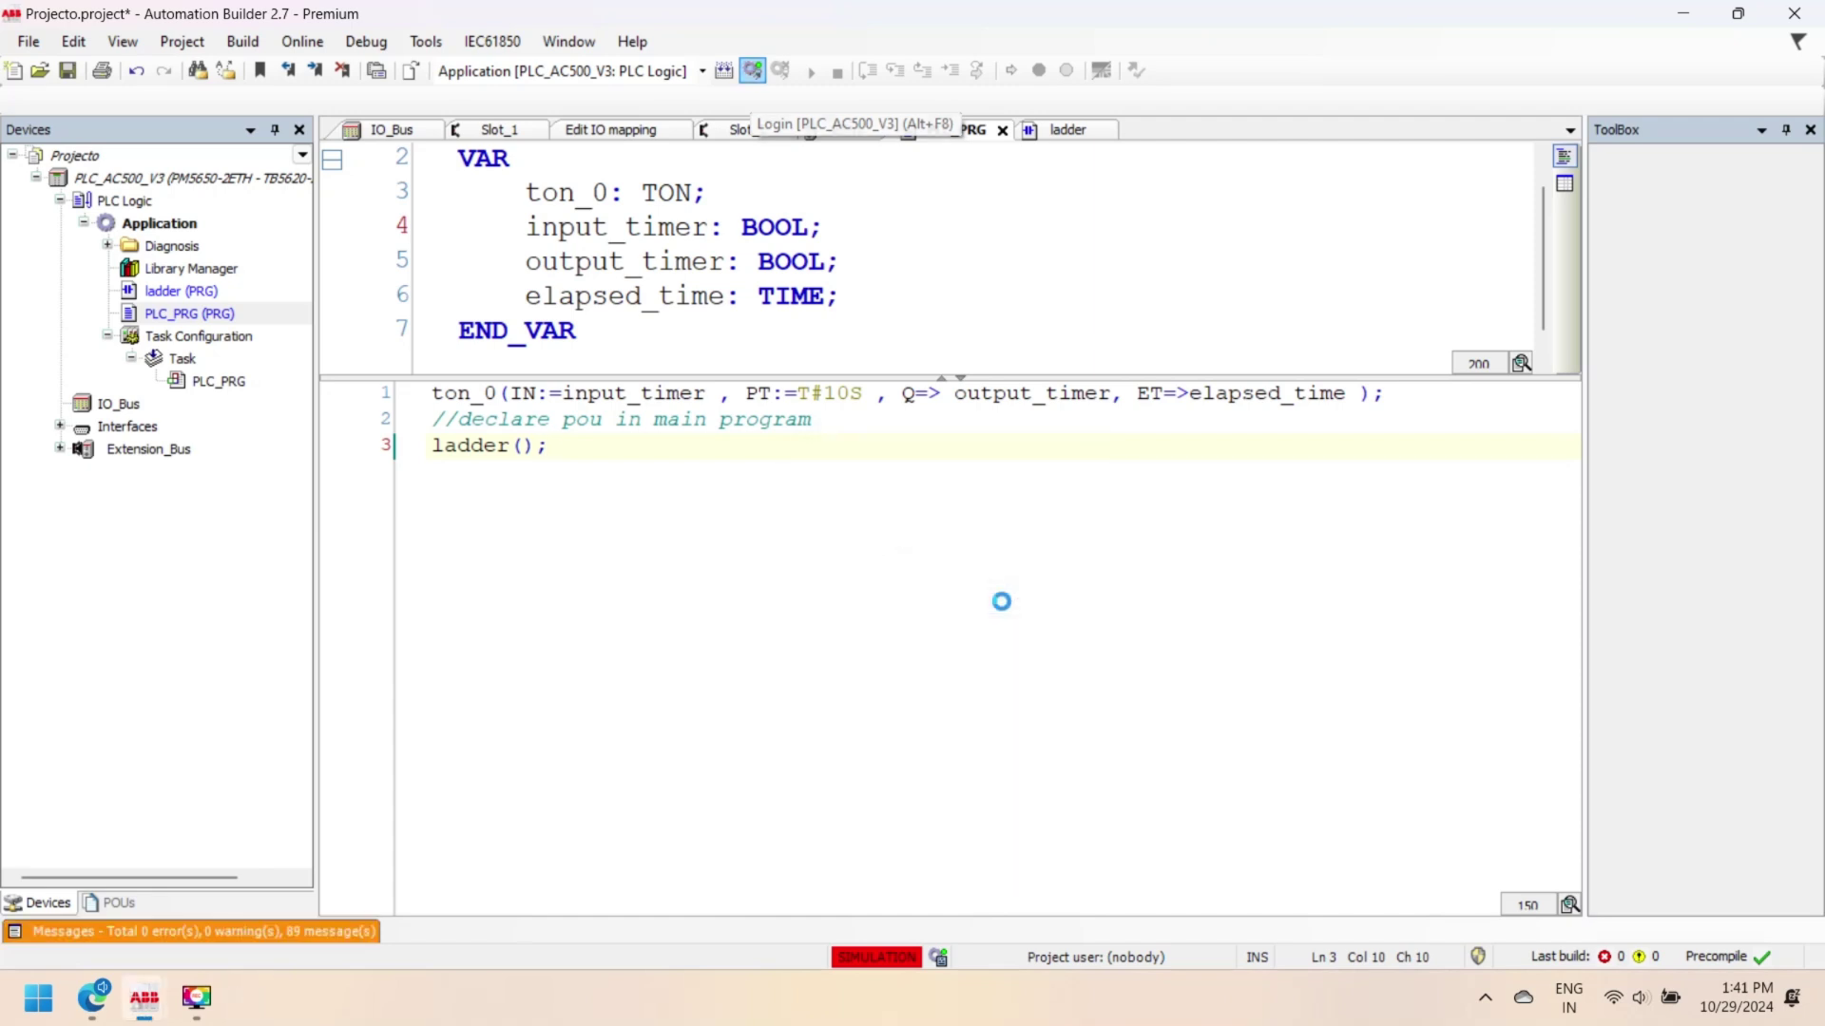
click(874, 539)
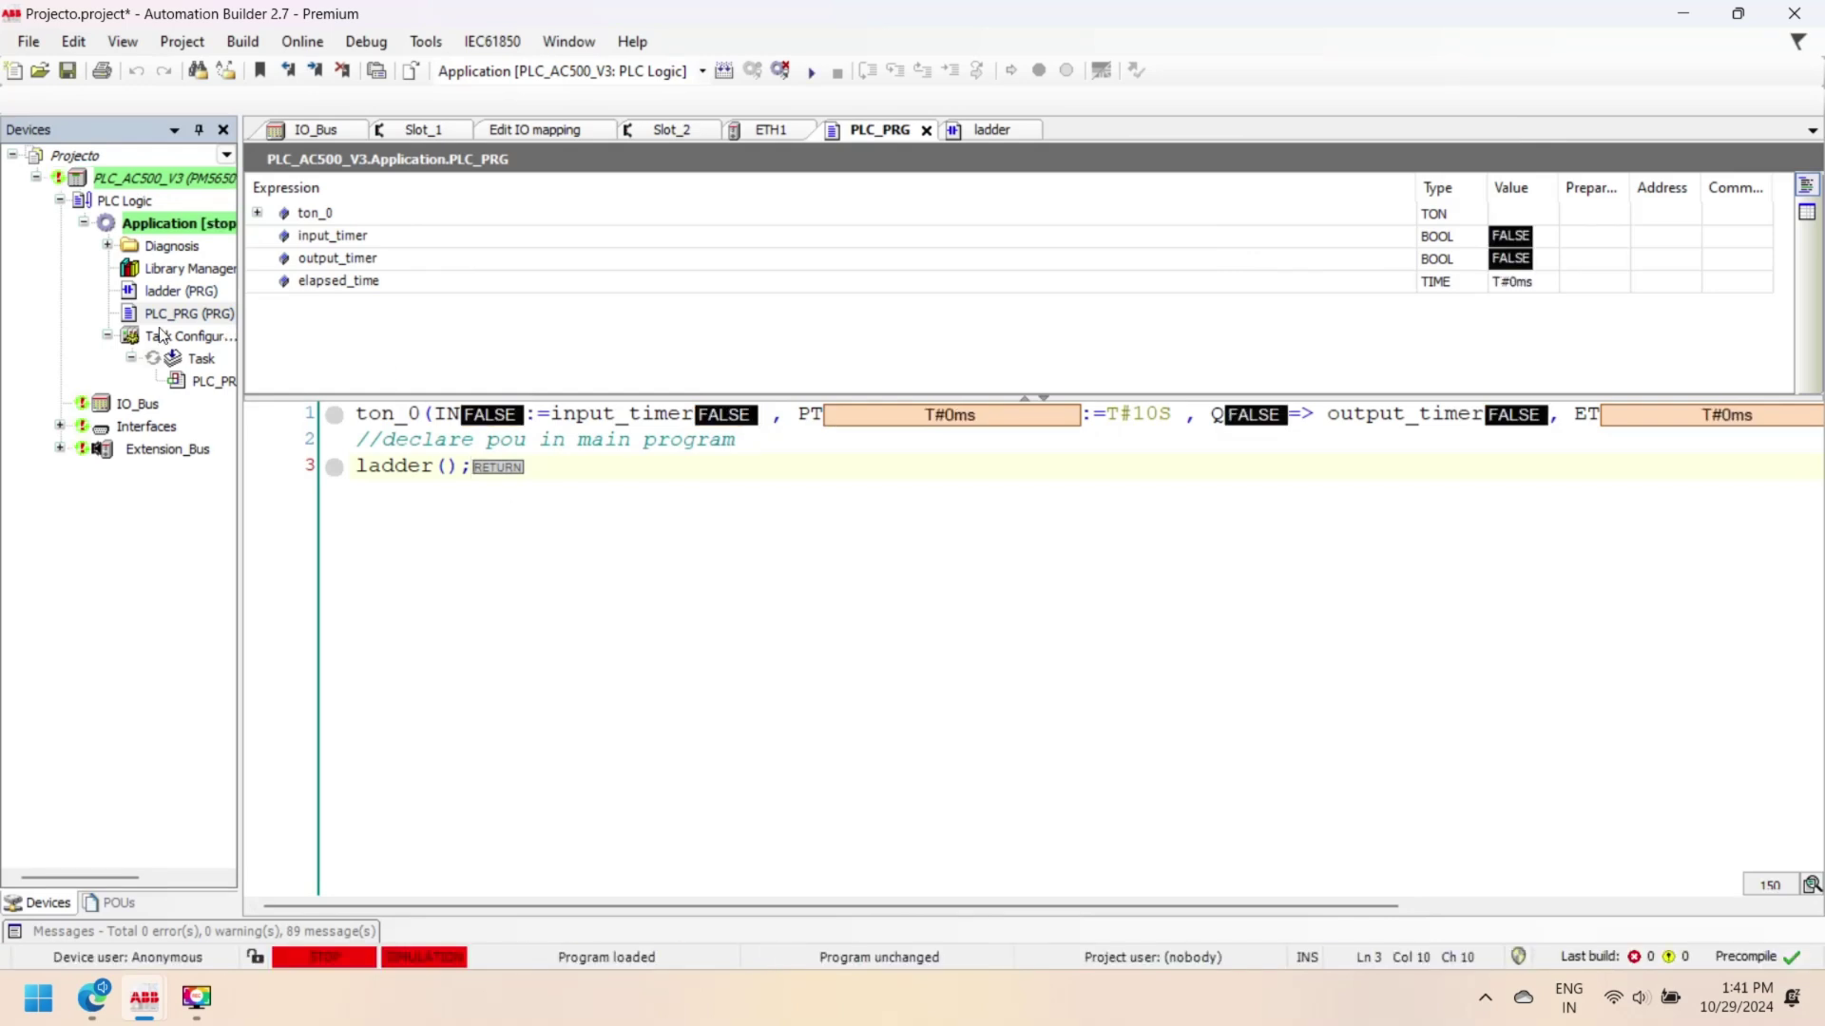
double_click(171, 292)
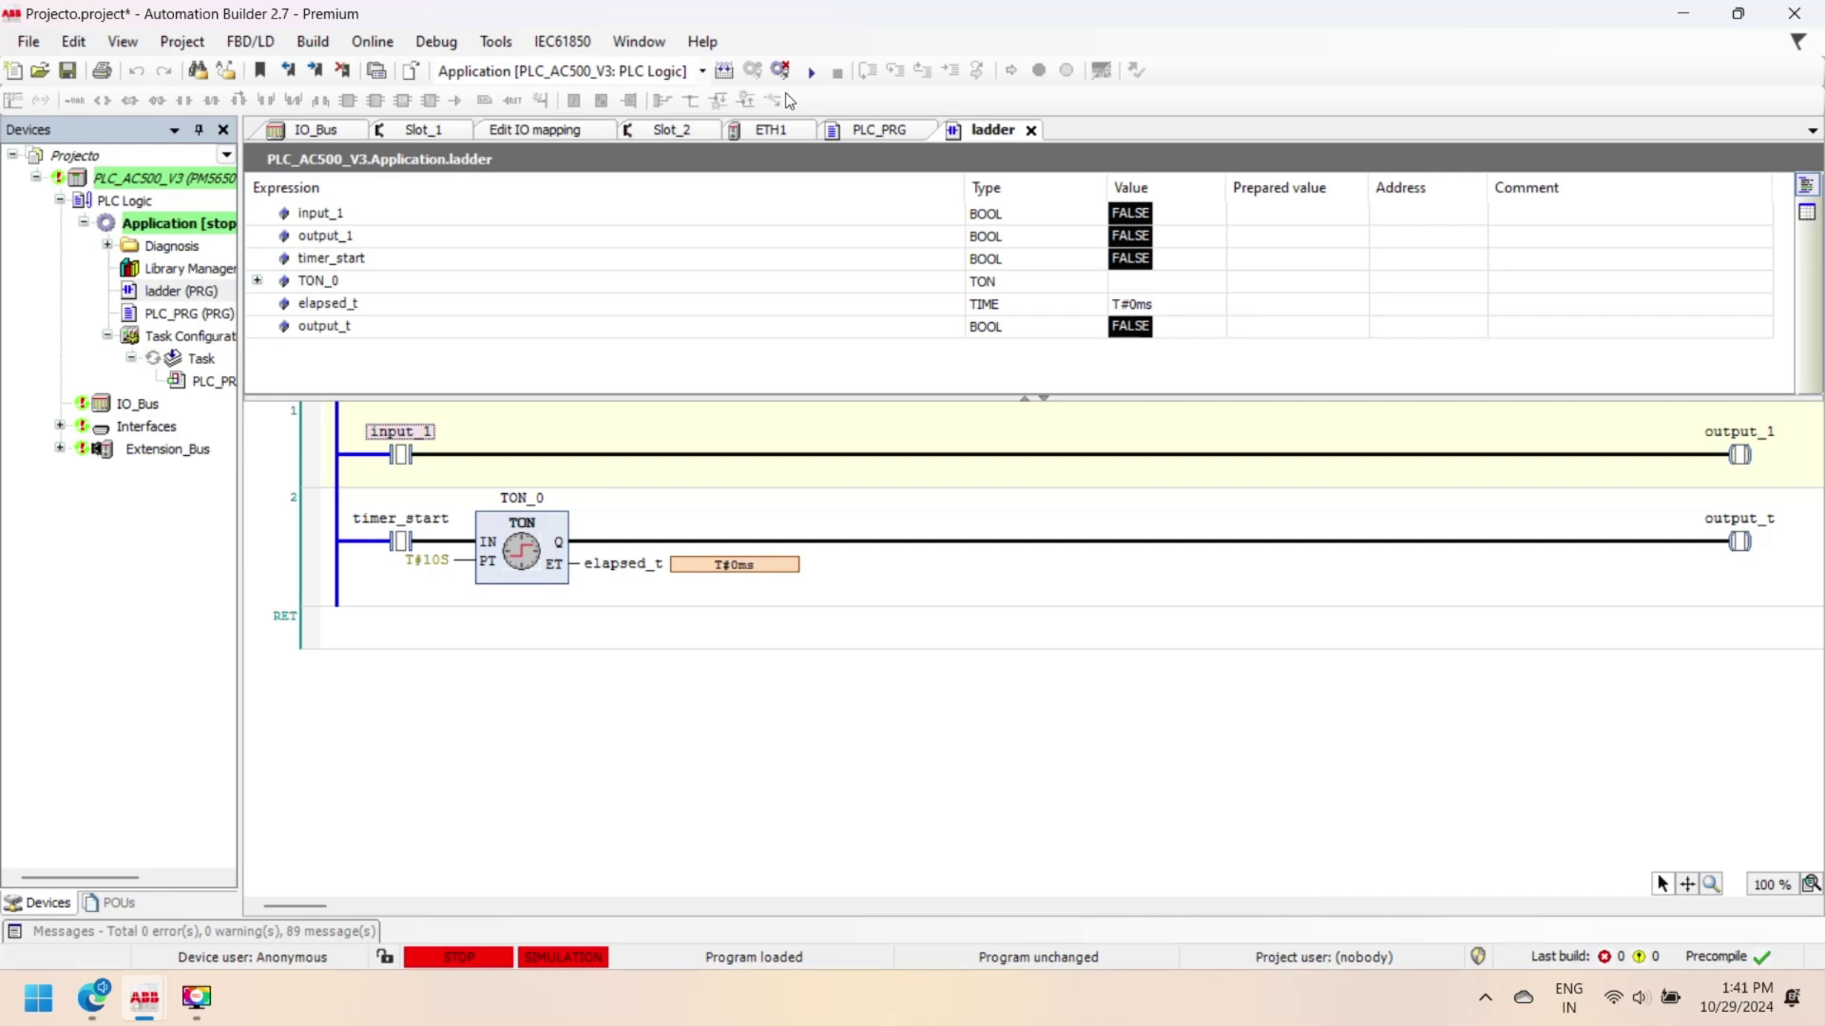
Start the application and write input_1 as TRUE.
click(810, 71)
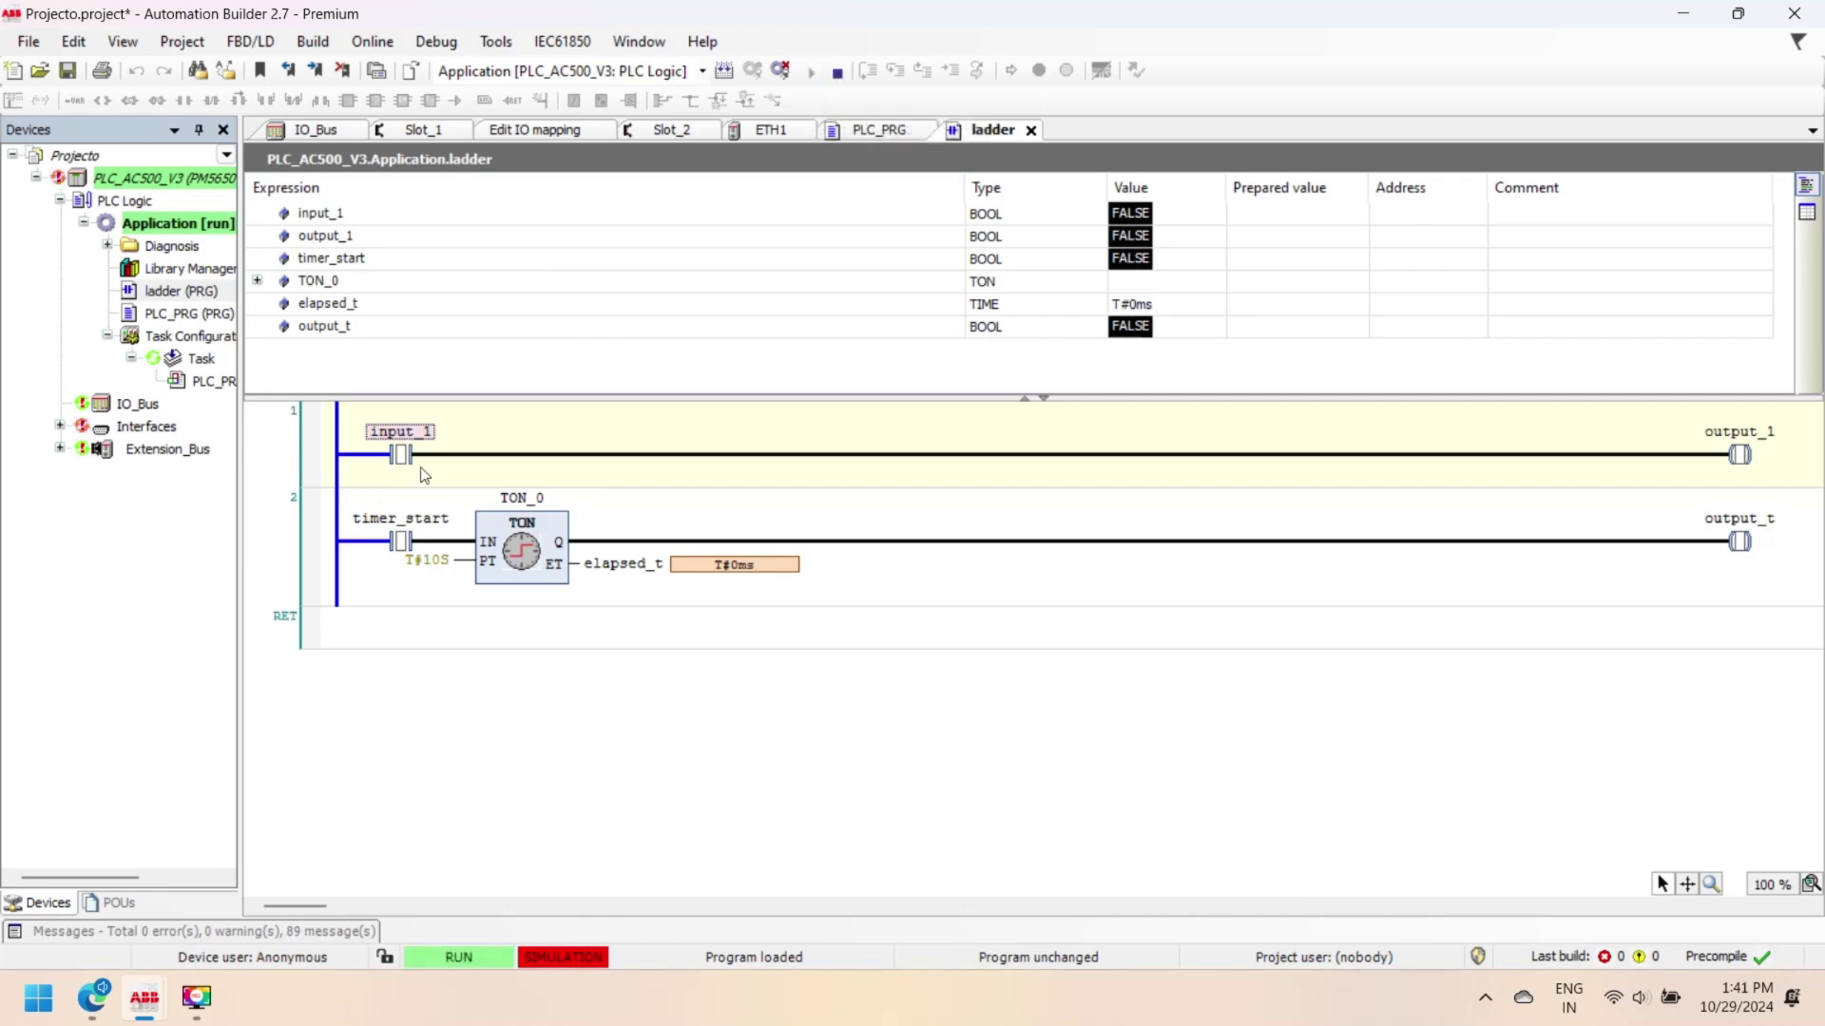
double_click(432, 454)
right_click(432, 454)
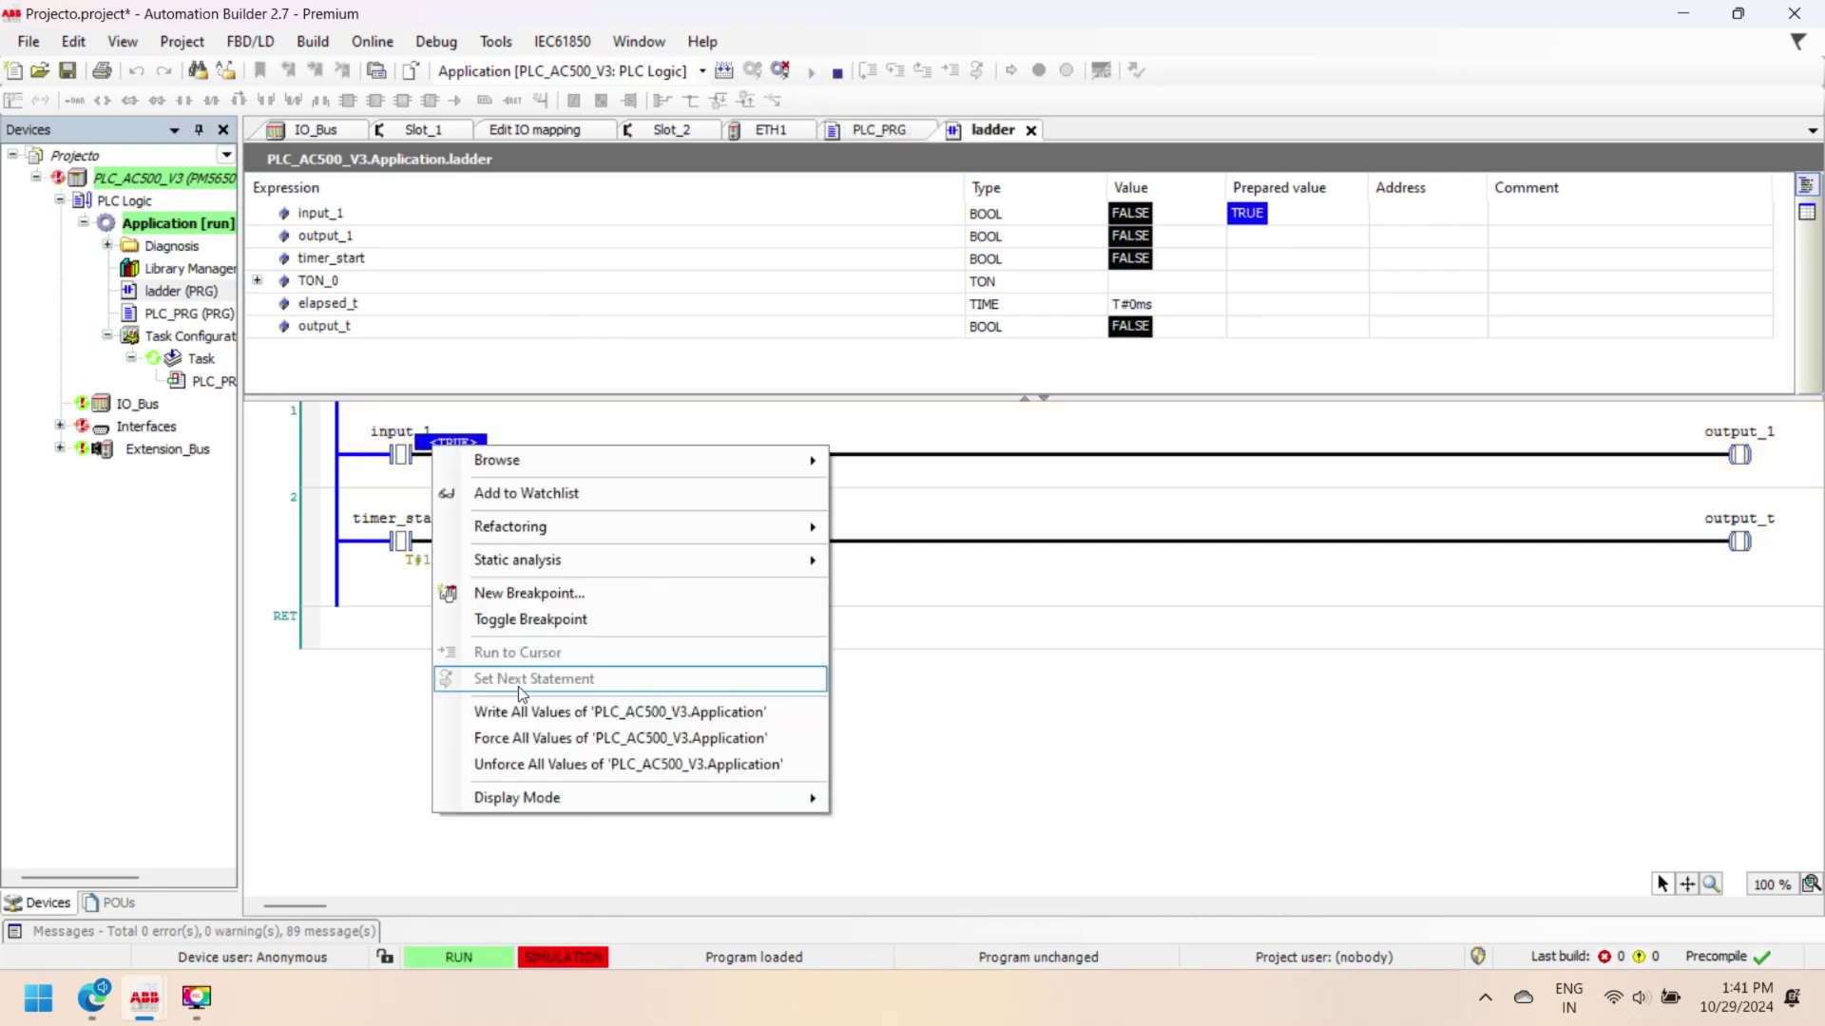
click(516, 710)
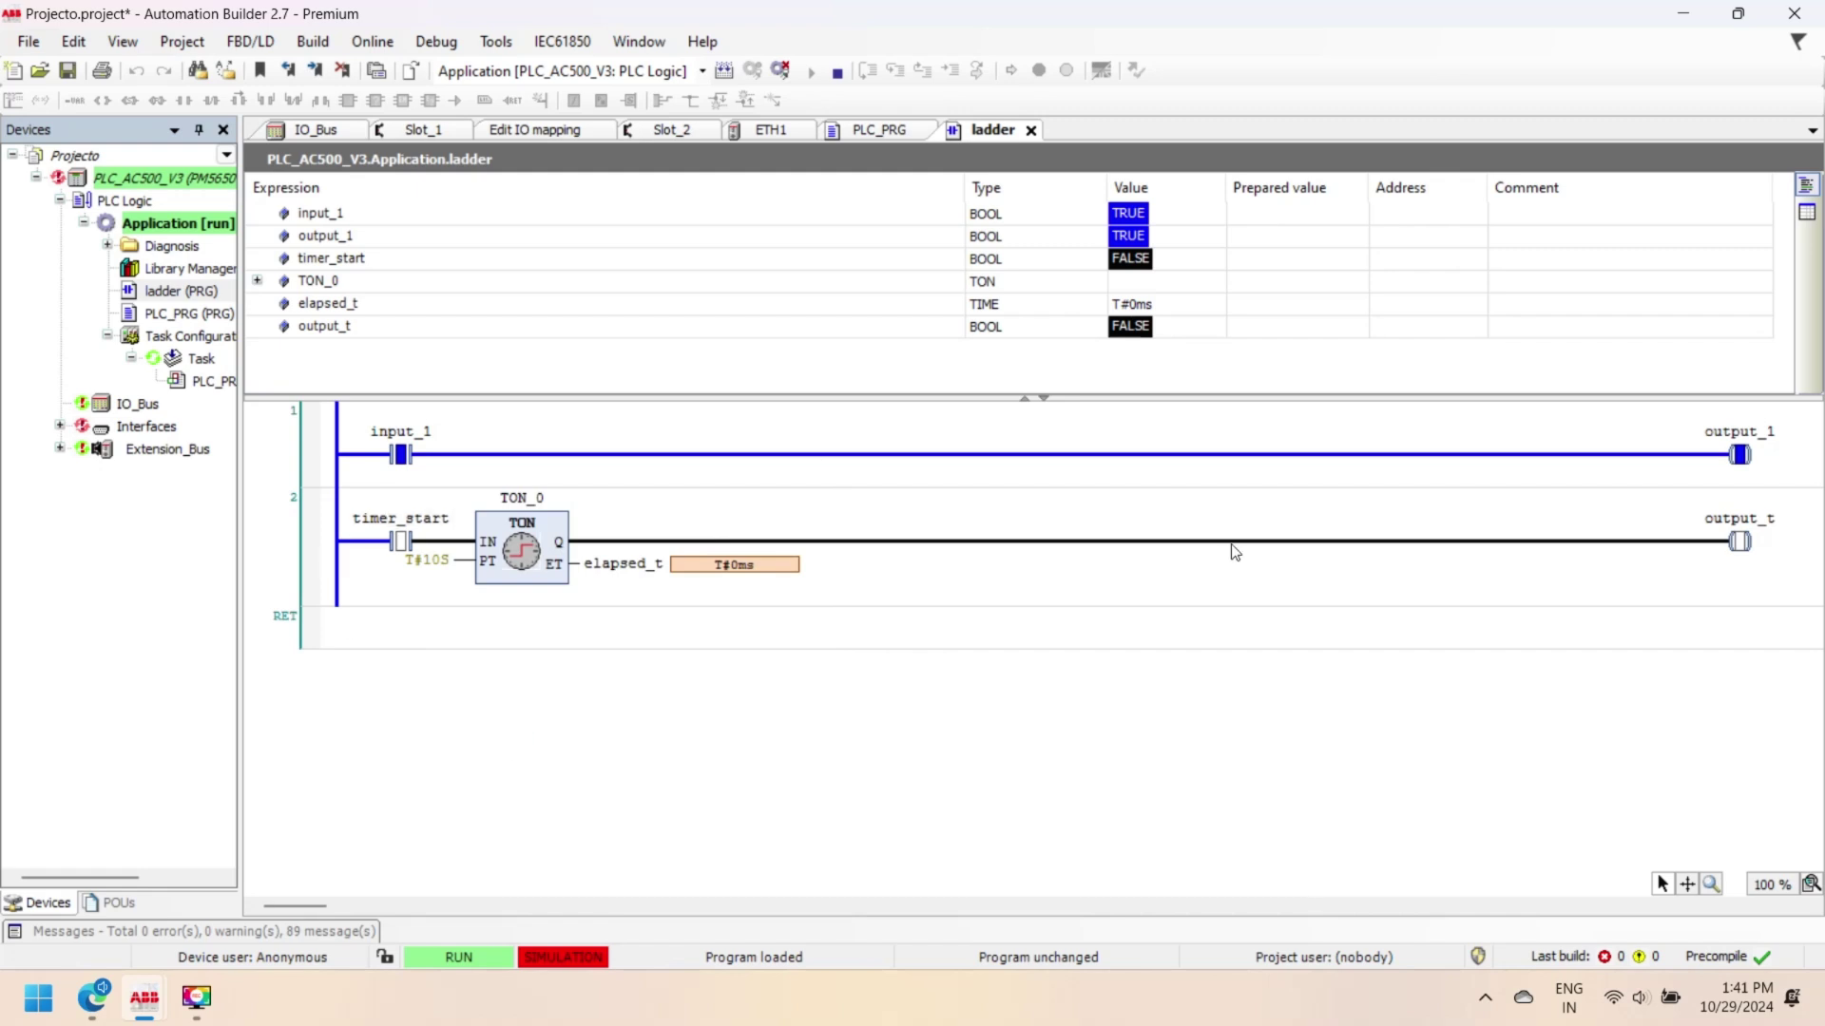
Write timer_start TRUE to start the 10-second timer, then zoom the diagram to 150%.
click(402, 542)
double_click(428, 536)
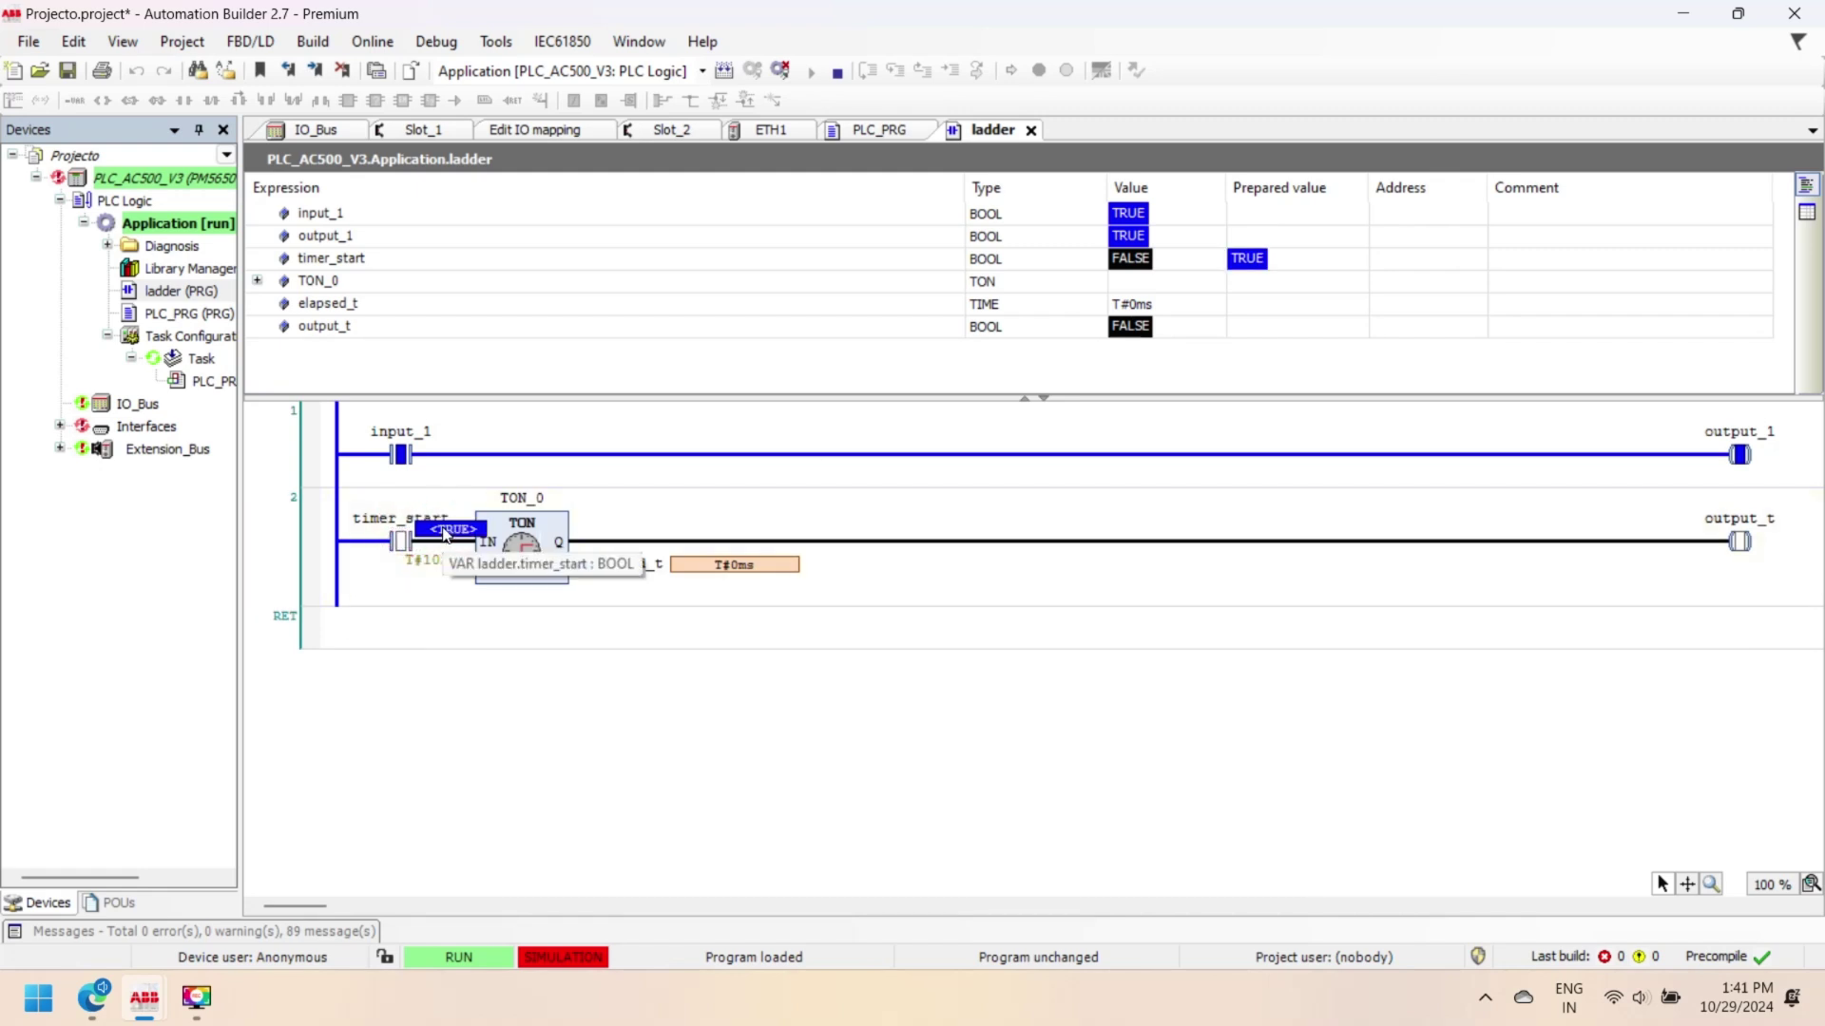
right_click(443, 530)
click(566, 793)
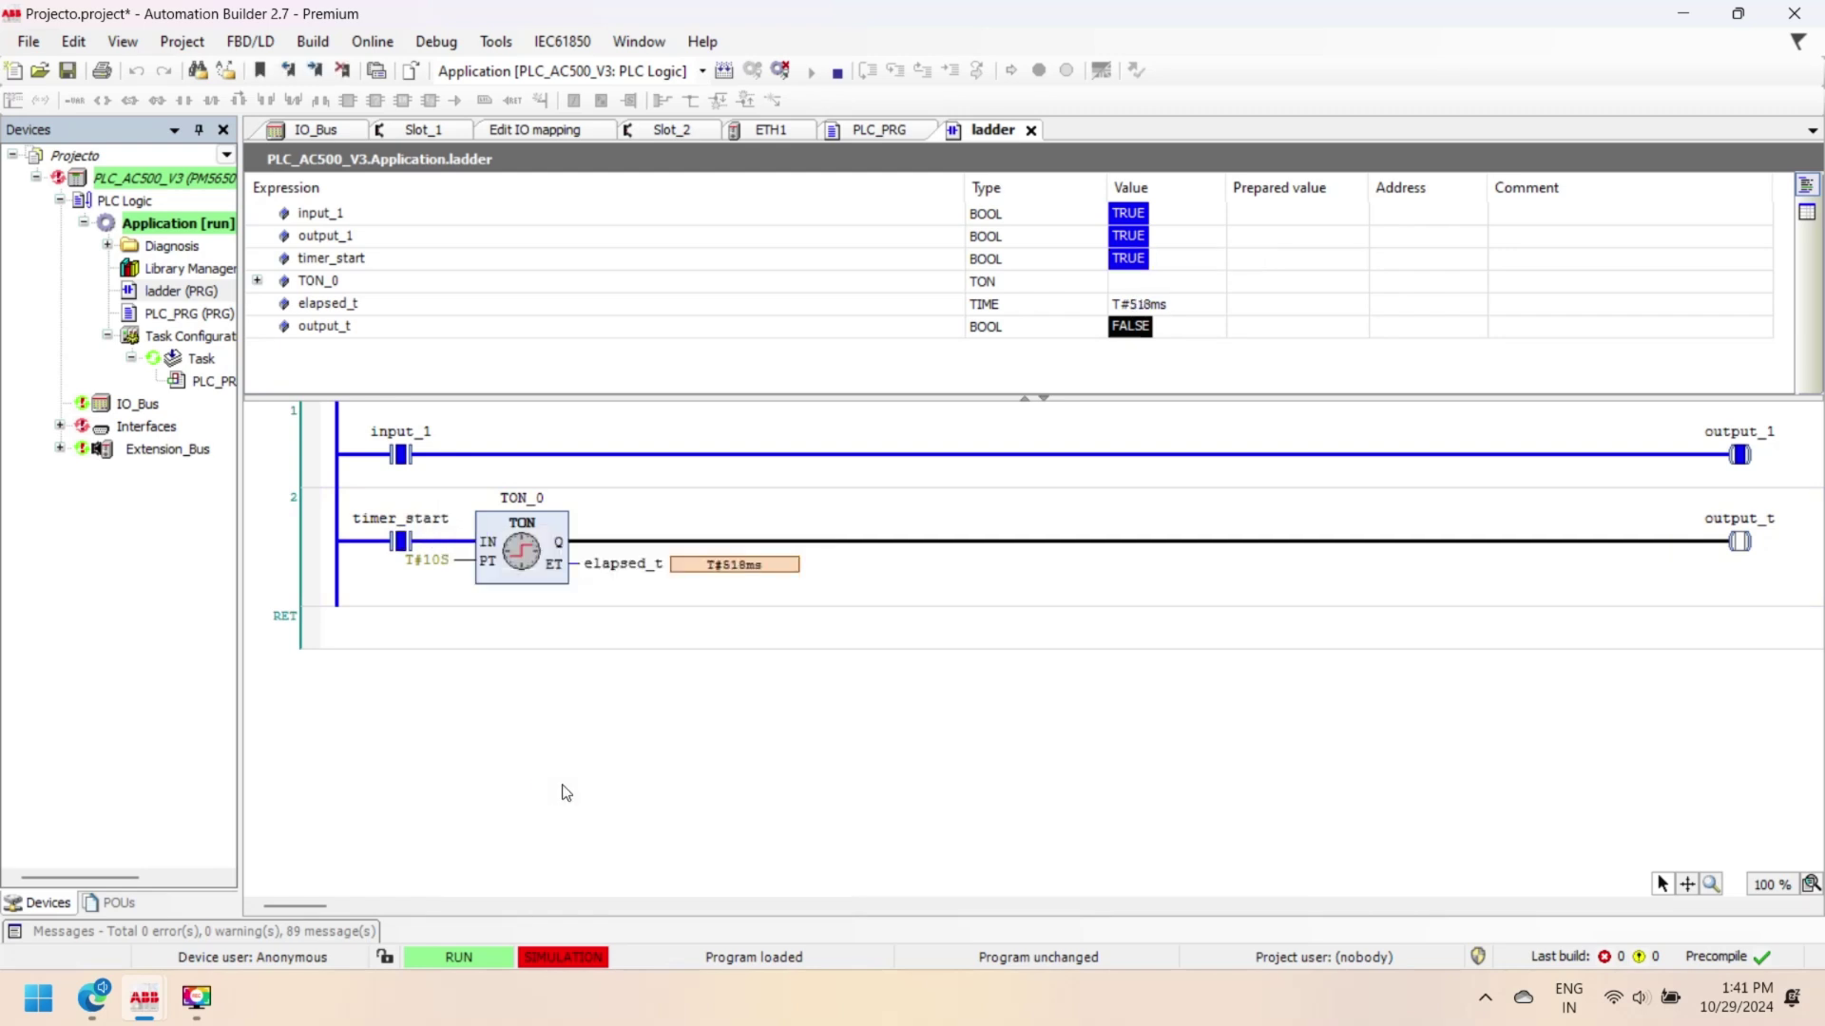
click(1809, 884)
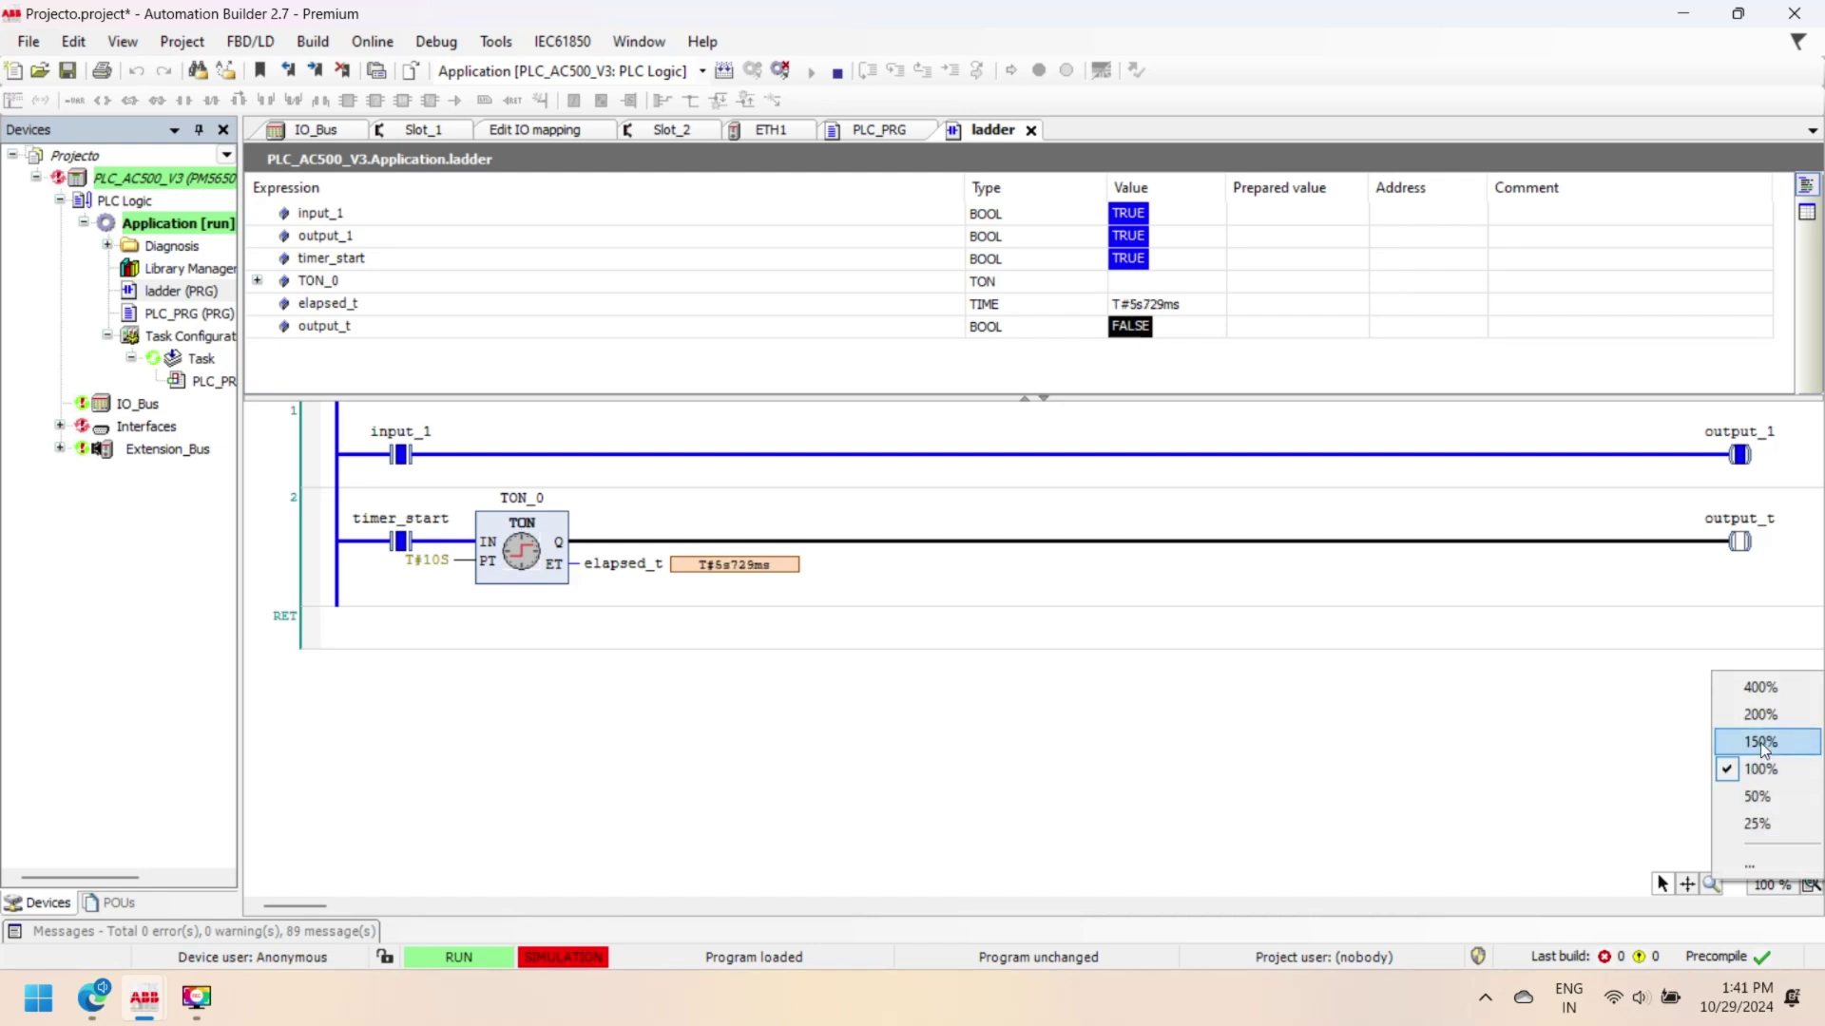
click(1760, 742)
click(264, 904)
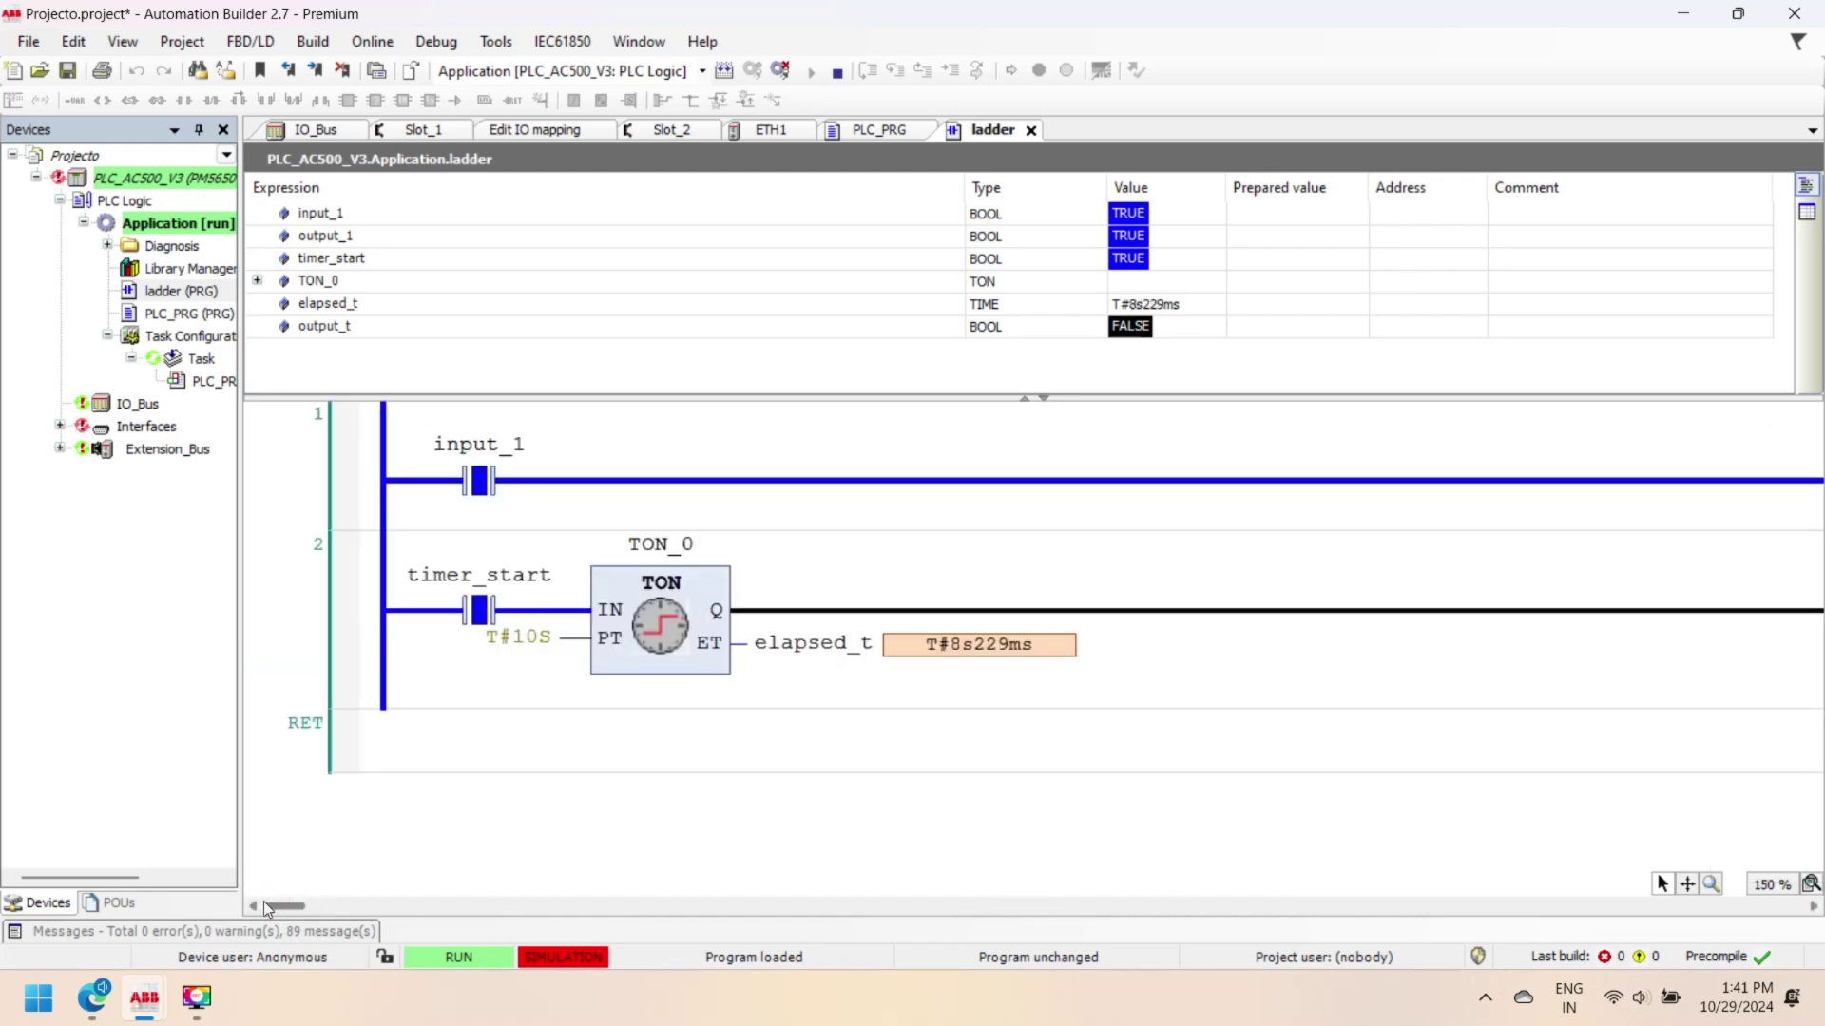